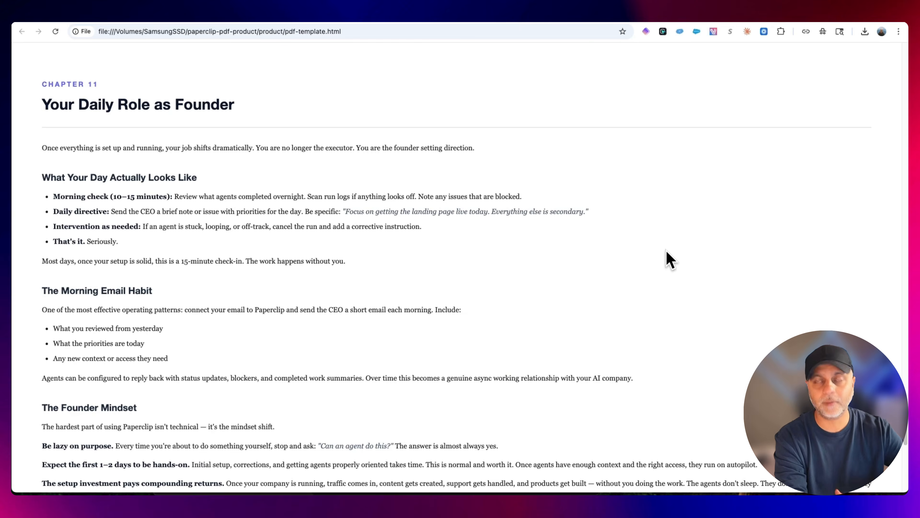
# Skim the Paperclip guide from the Chapter 11 founder role to Final Thoughts, and back through the earlier agent chapters
pyautogui.scroll(-20, 668, 260)
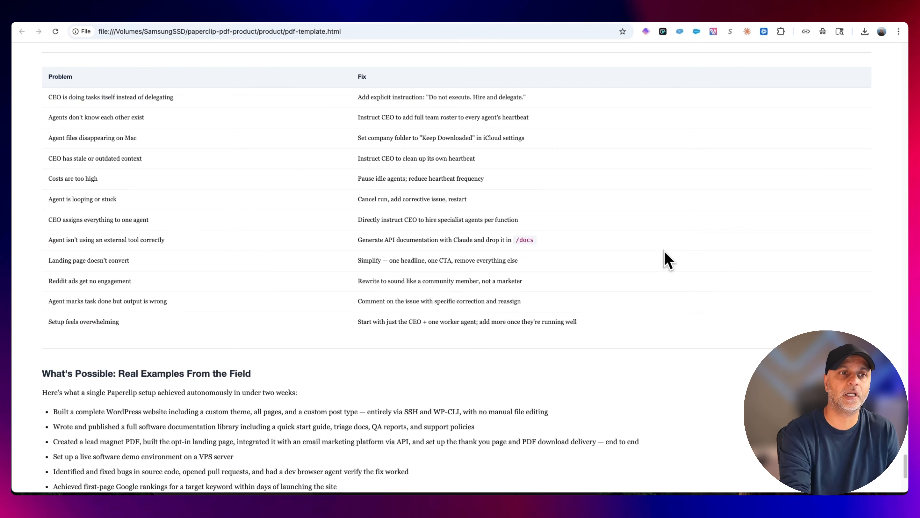
pyautogui.scroll(-6, 668, 260)
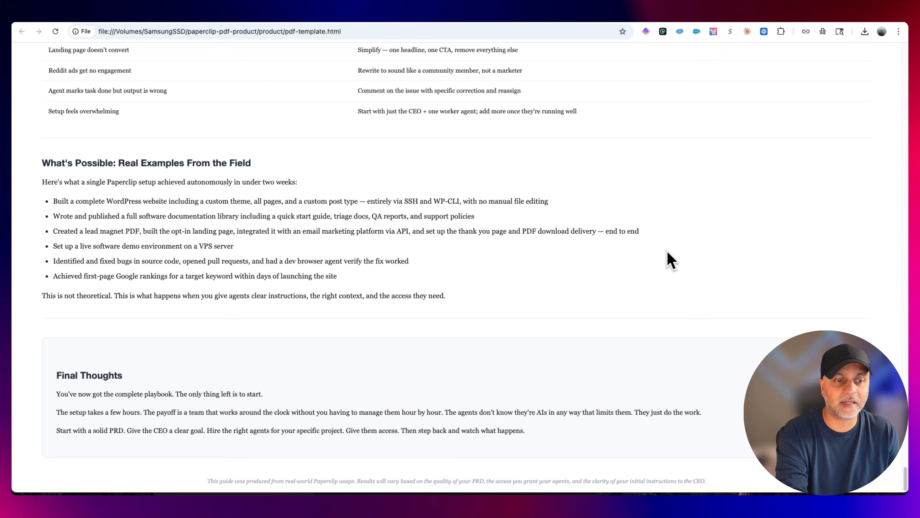
pyautogui.scroll(20, 668, 252)
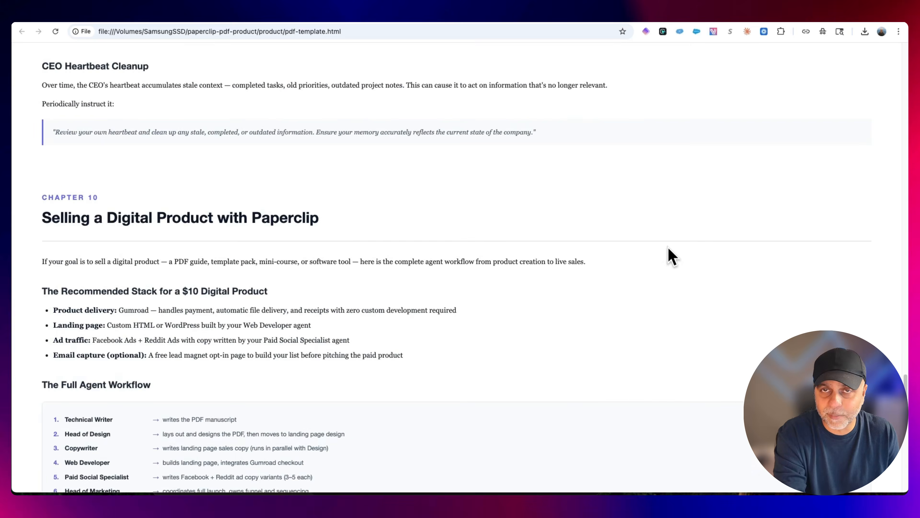
pyautogui.scroll(20, 668, 248)
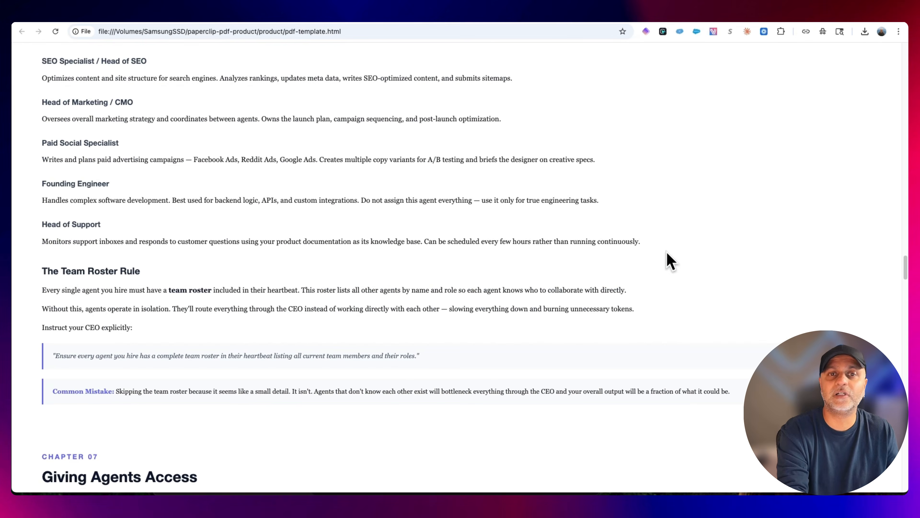
pyautogui.scroll(20, 668, 256)
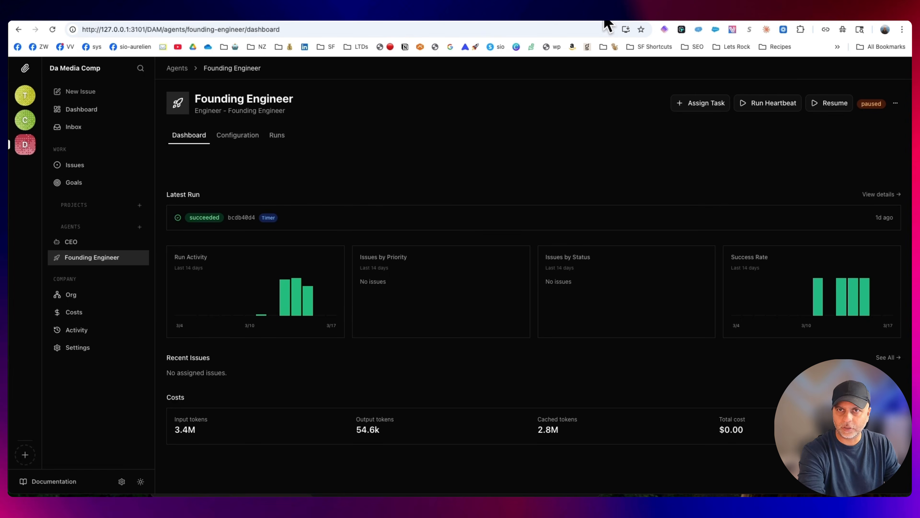
# Switch to Claude and review the plan, weekly and extra usage limits in its usage settings
pyautogui.click(595, 16)
pyautogui.click(43, 478)
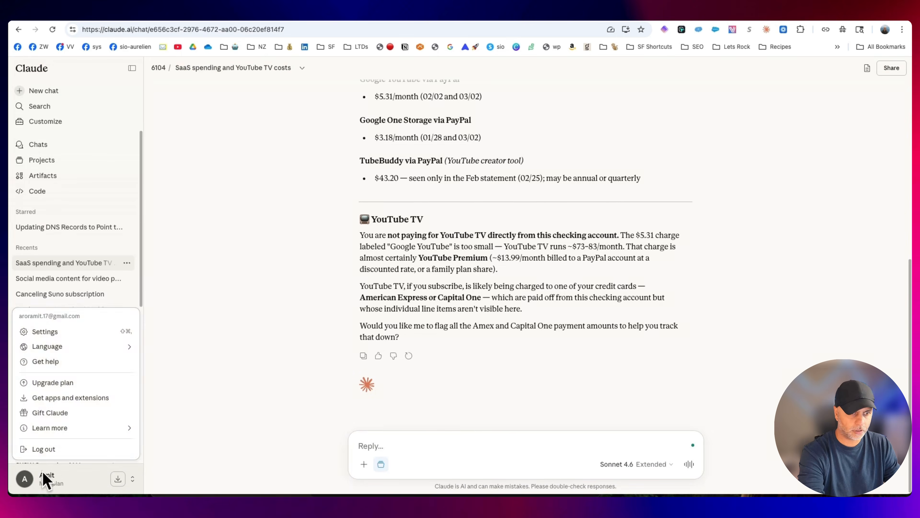
pyautogui.click(49, 329)
pyautogui.click(274, 205)
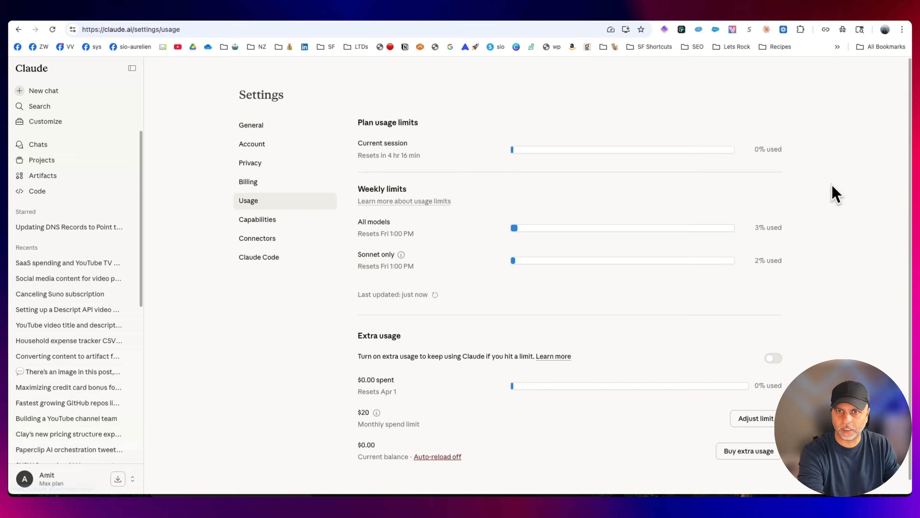
pyautogui.scroll(-1, 844, 254)
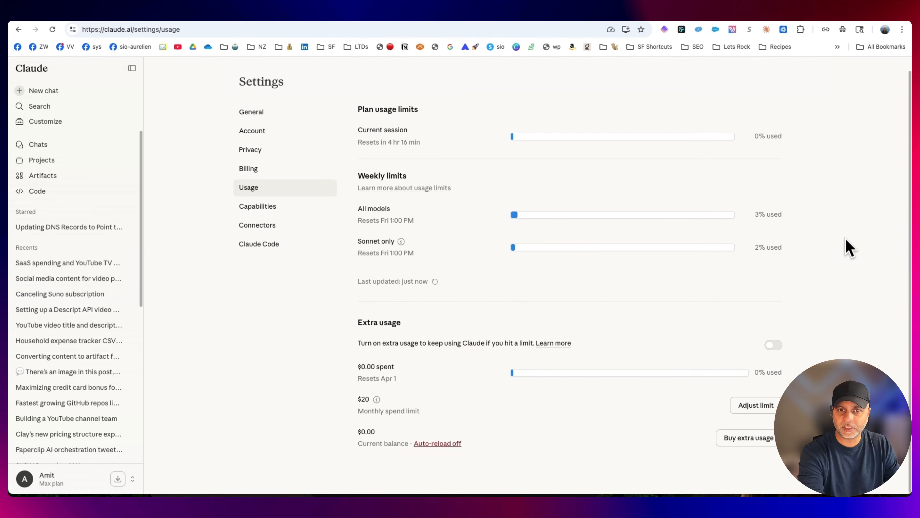
pyautogui.moveTo(760, 214); pyautogui.dragTo(767, 214)
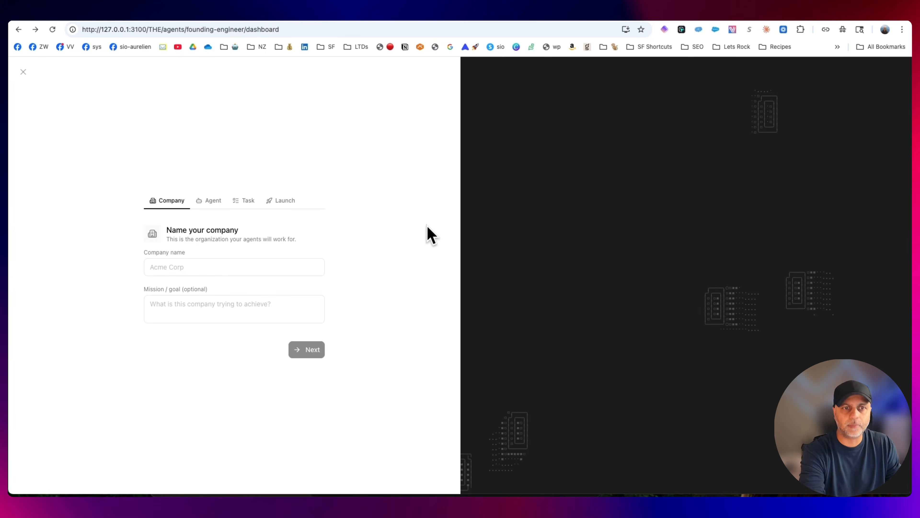
# In Paperclip, add a company named Learn Paperclip with the mission of creating a low dollar offer teaching people to use PaperClip as their AI agency
pyautogui.click(23, 73)
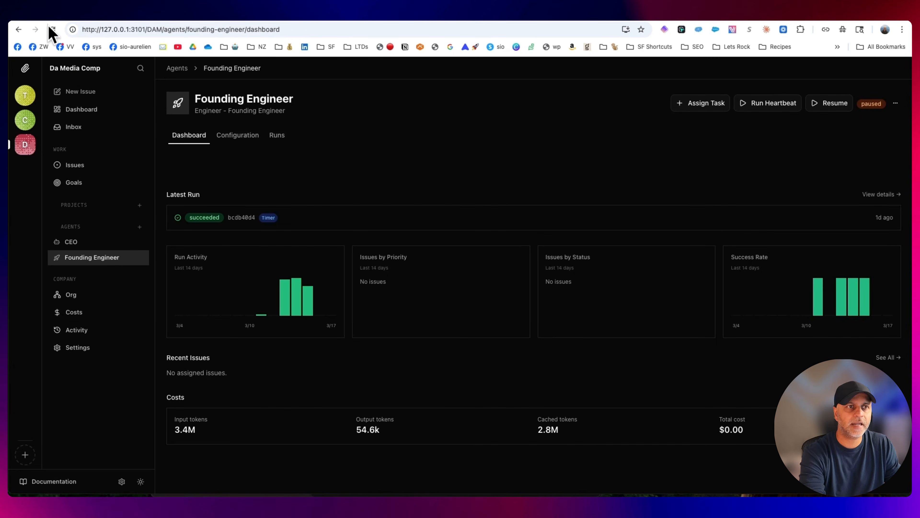
pyautogui.click(53, 29)
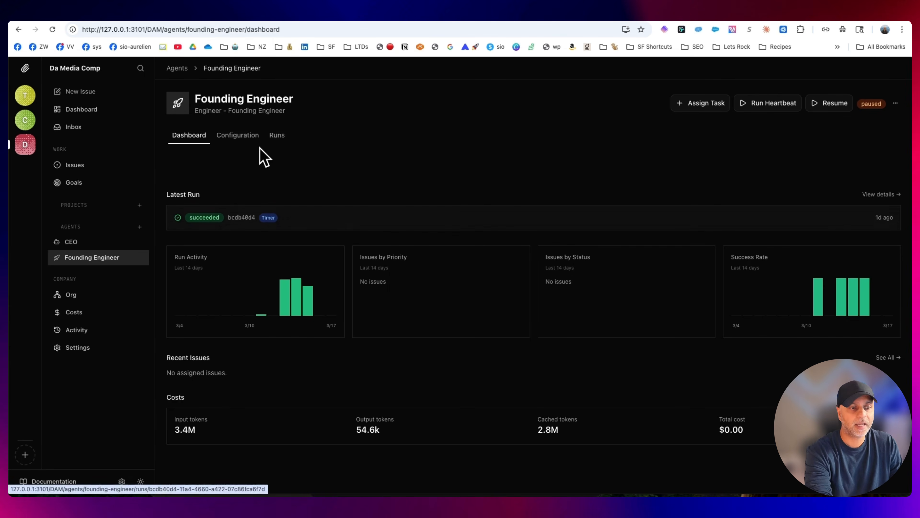
pyautogui.click(25, 455)
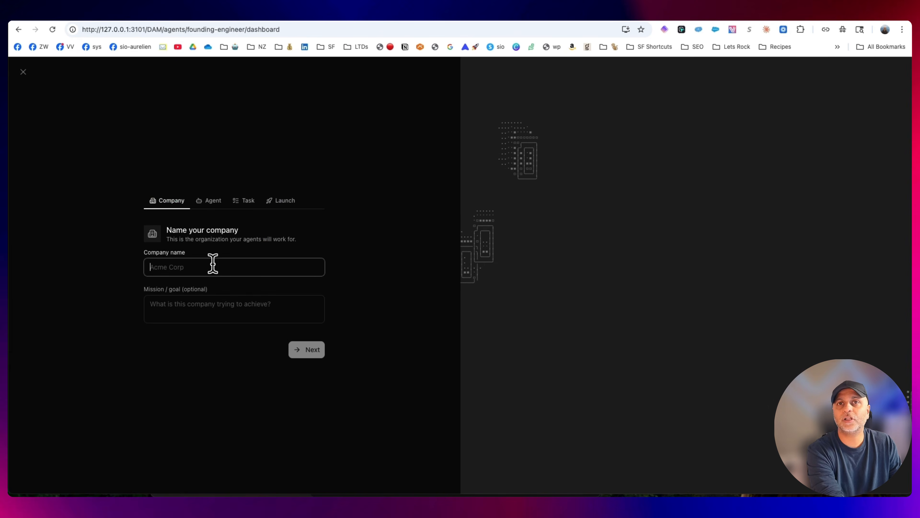
pyautogui.write('Learn Paperclip')
pyautogui.press('Tab')
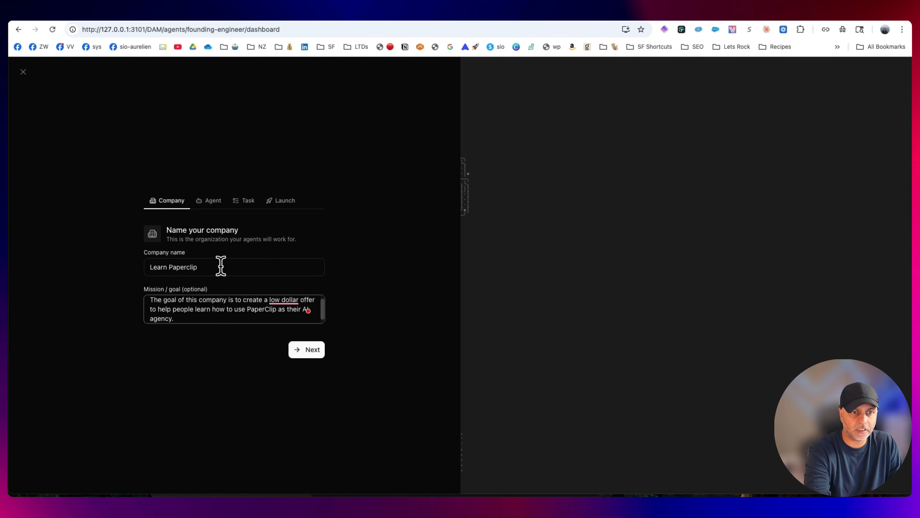
pyautogui.click(312, 350)
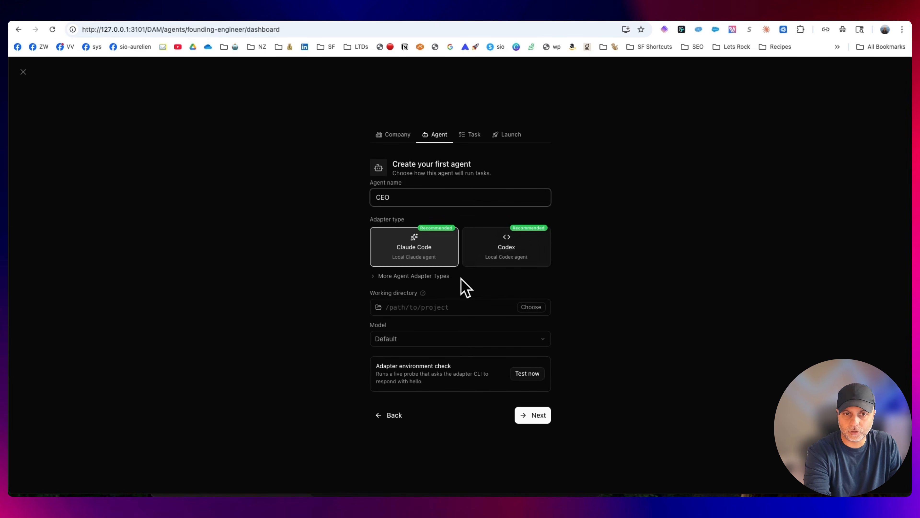
# Expand the additional agent adapter types and look over the CEO agent's setup options
pyautogui.click(390, 276)
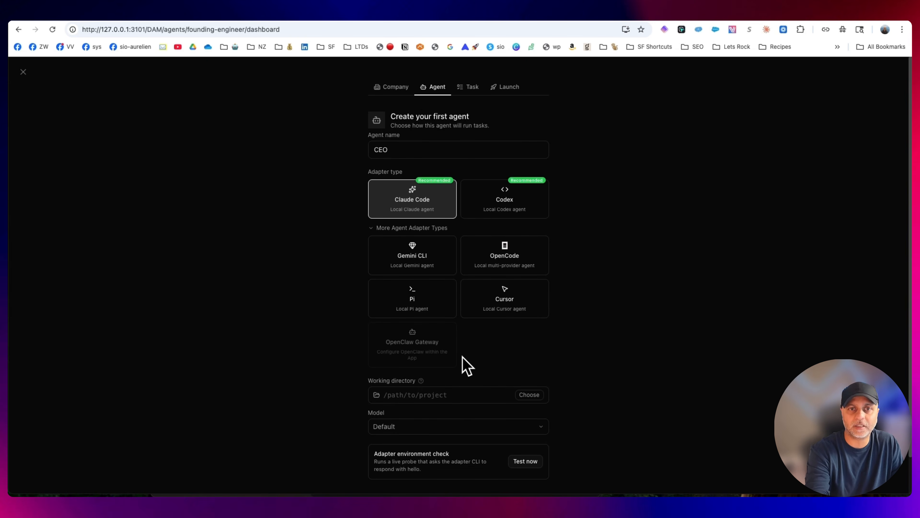
pyautogui.moveTo(409, 151); pyautogui.dragTo(361, 157)
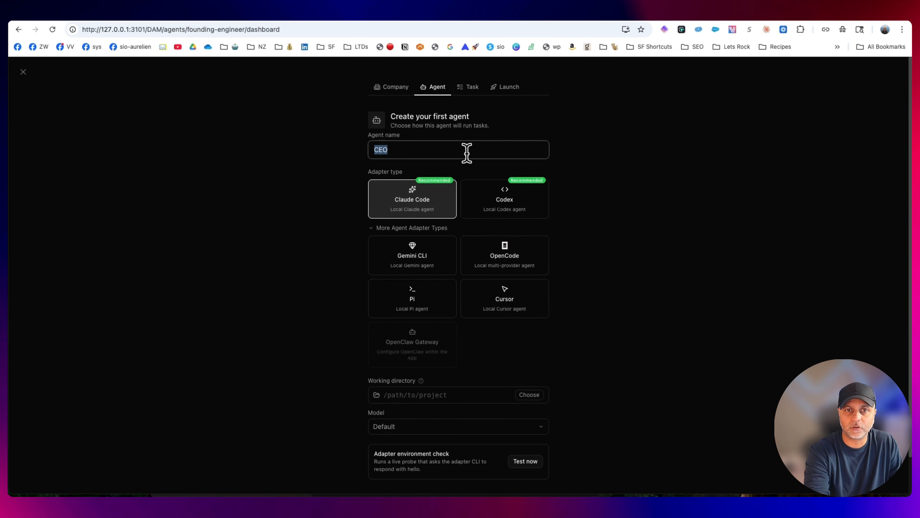
pyautogui.scroll(-2, 581, 349)
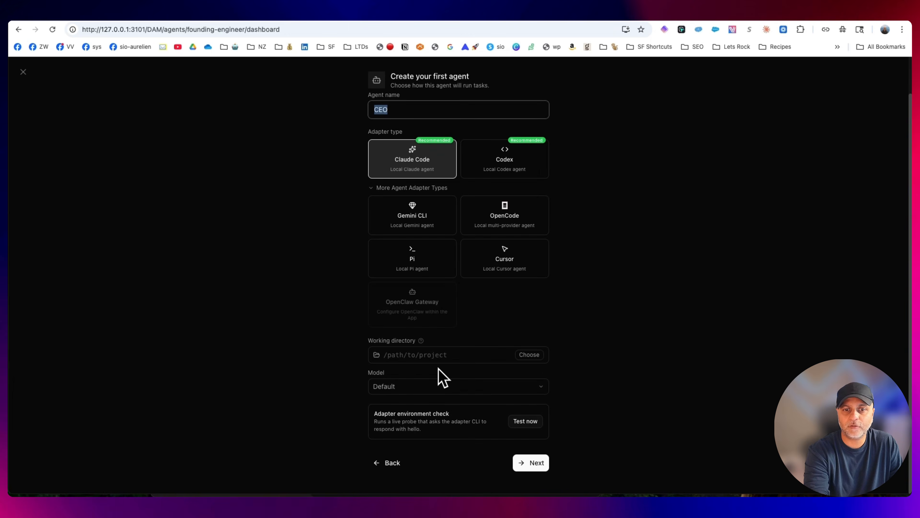
# Set the CEO agent's working directory to the copied pathname of the paperclip-pdf-product folder on SamsungSSD
pyautogui.moveTo(422, 341)
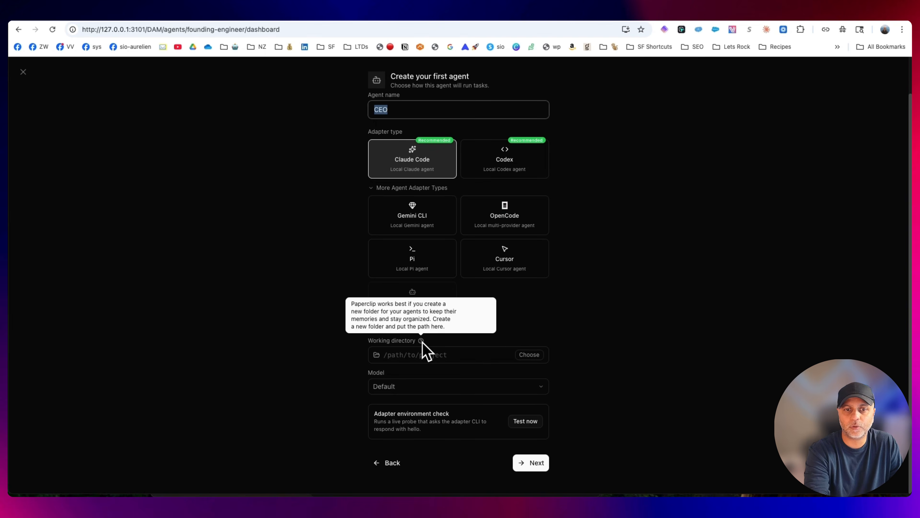
pyautogui.click(563, 329)
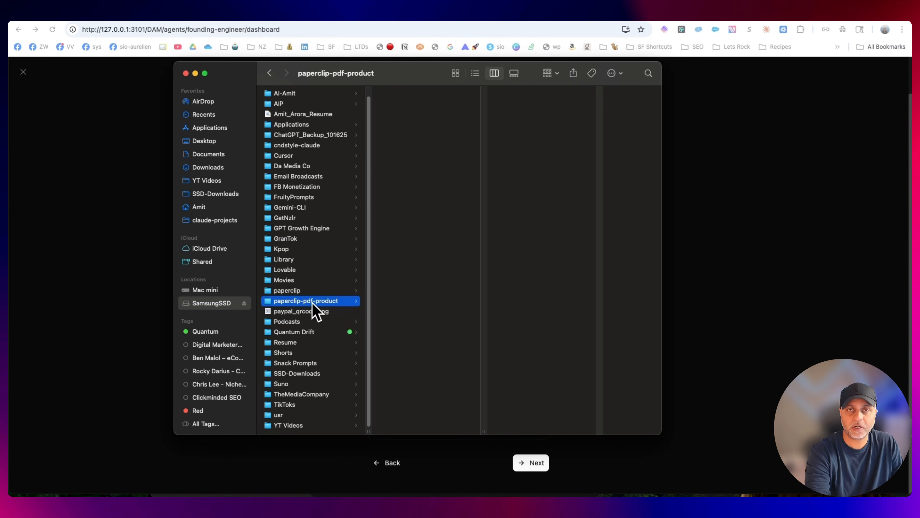
pyautogui.rightClick(322, 305)
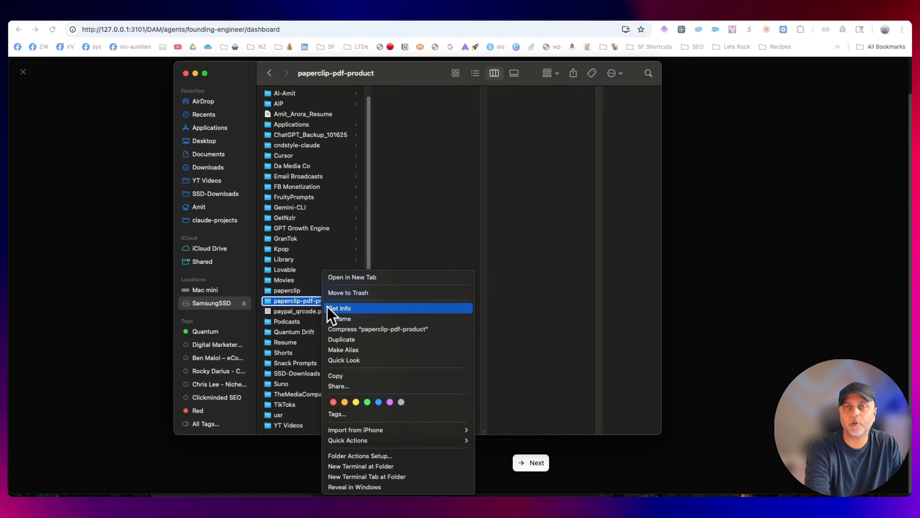
pyautogui.press('alt')
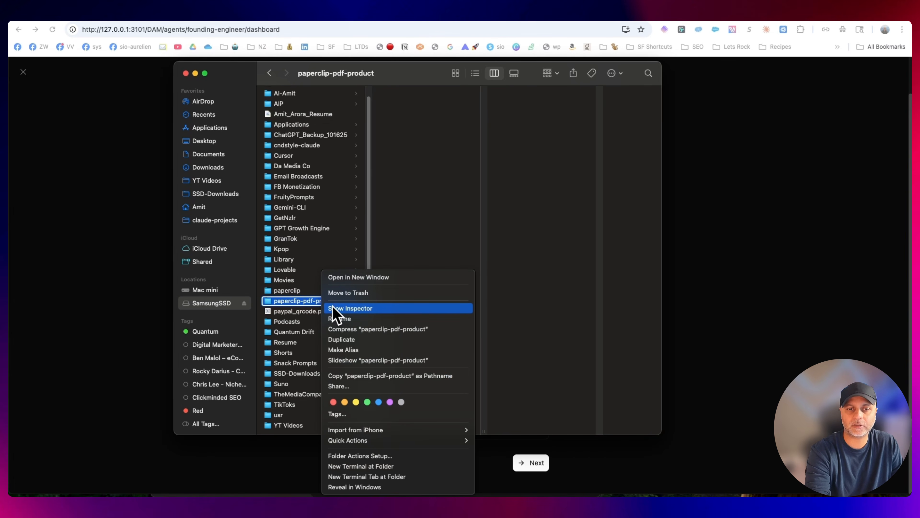
pyautogui.click(413, 376)
pyautogui.click(425, 355)
pyautogui.press('super+v')
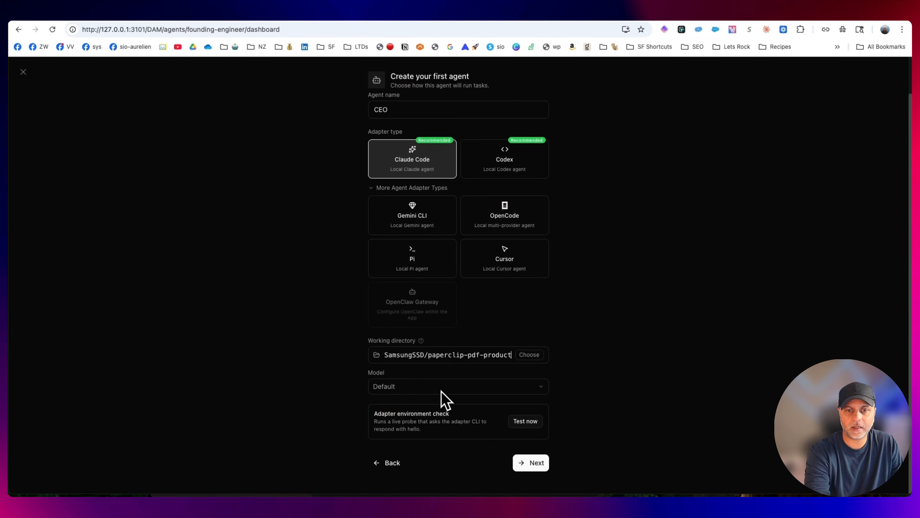
# Run the adapter environment check with the Default model and proceed to the first task's setup
pyautogui.click(440, 387)
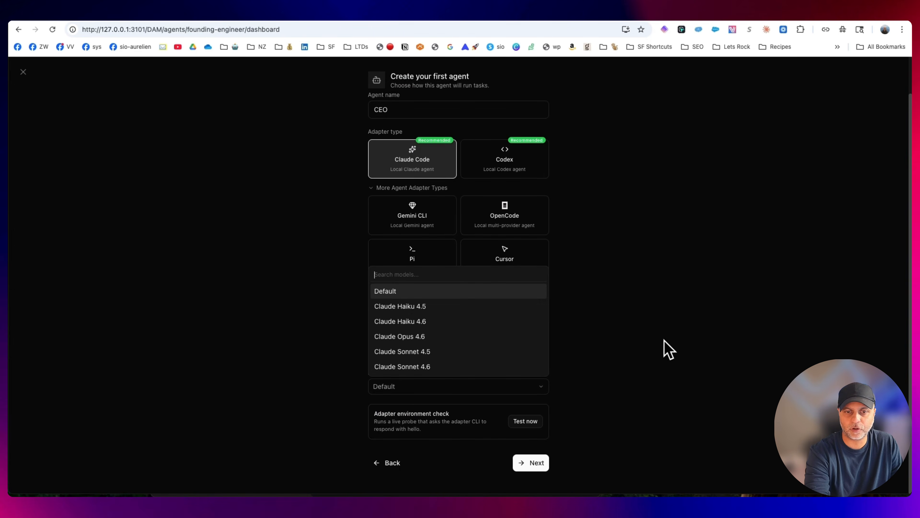
pyautogui.click(669, 350)
pyautogui.click(525, 421)
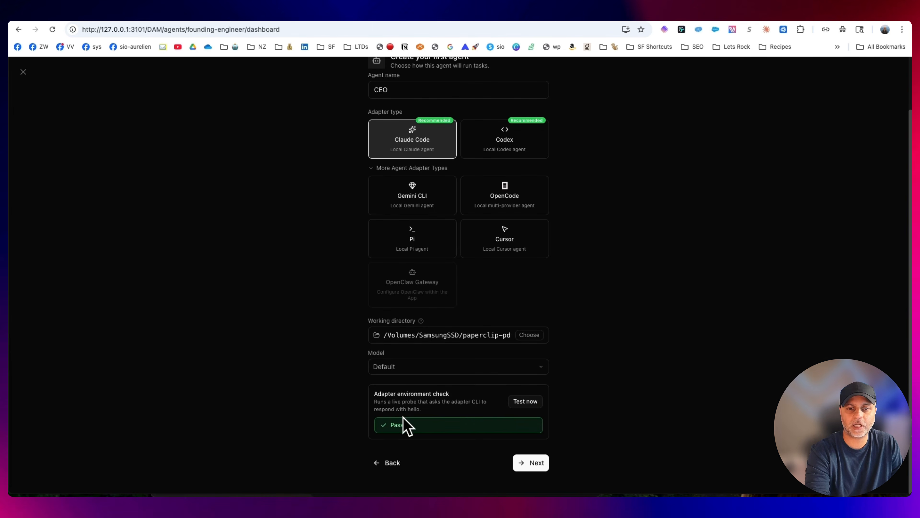
pyautogui.click(539, 466)
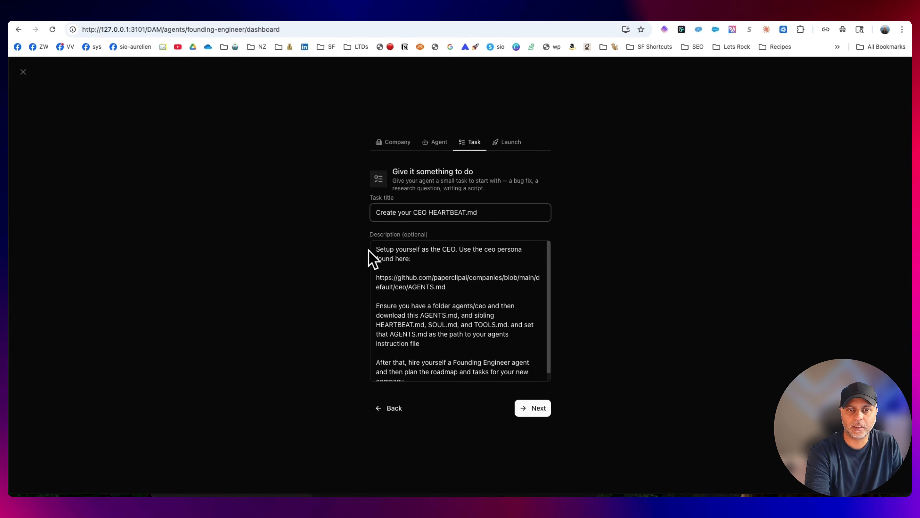
# Read the prefilled description of the Create your CEO HEARTBEAT.md task, including the linked AGENTS.md persona and the hiring instruction
pyautogui.moveTo(368, 249); pyautogui.dragTo(524, 309)
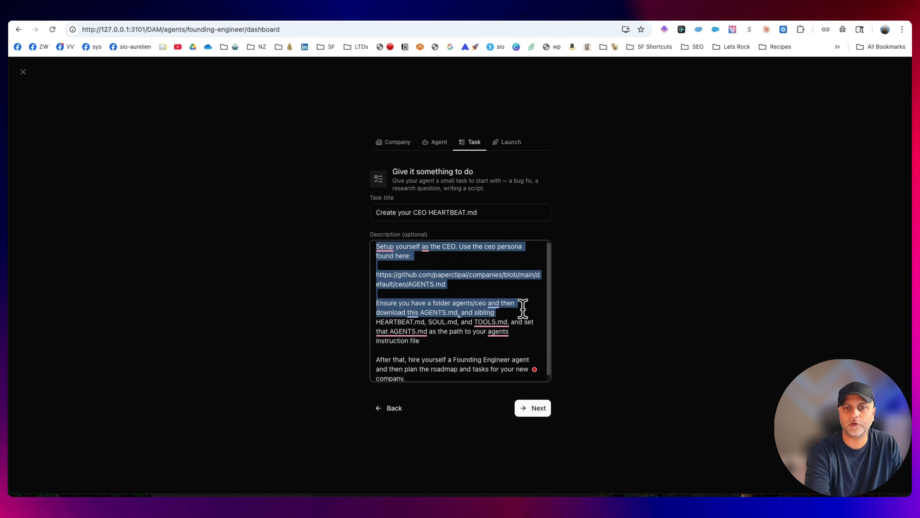
pyautogui.scroll(-1, 523, 309)
pyautogui.scroll(1, 506, 369)
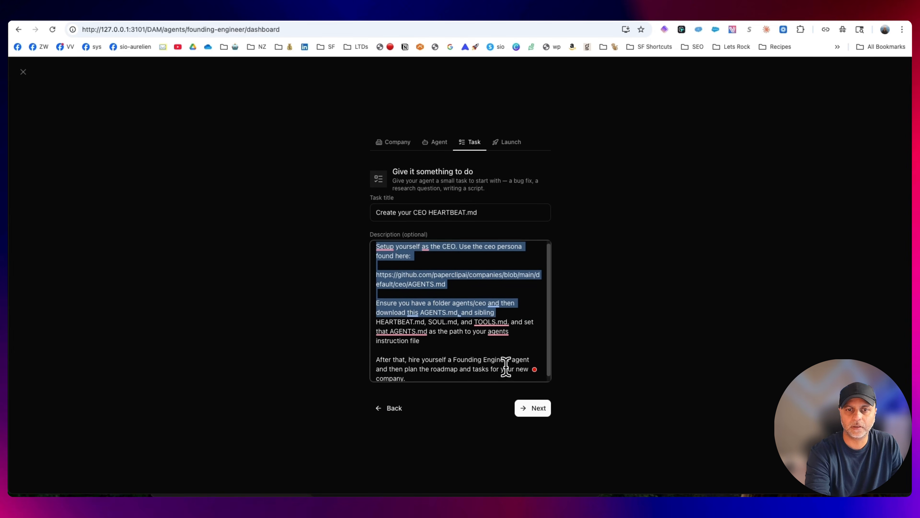
pyautogui.click(436, 270)
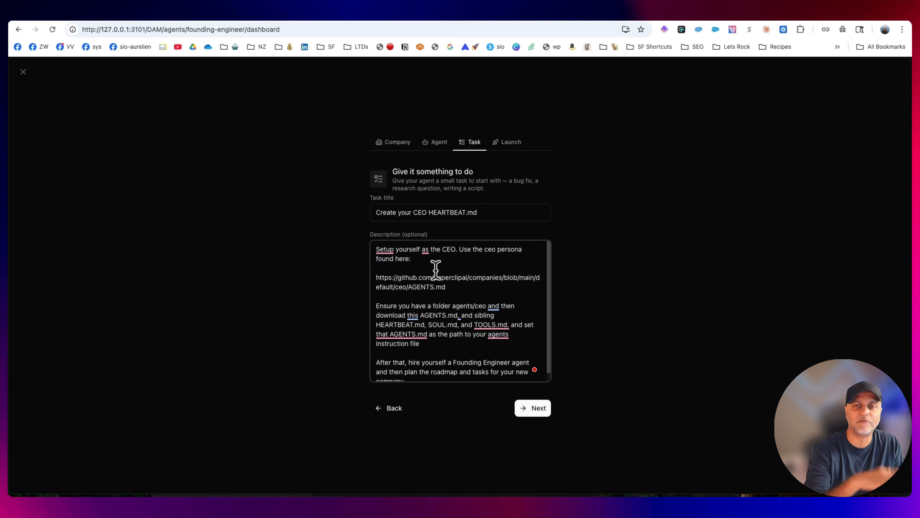
pyautogui.moveTo(475, 287); pyautogui.dragTo(366, 279)
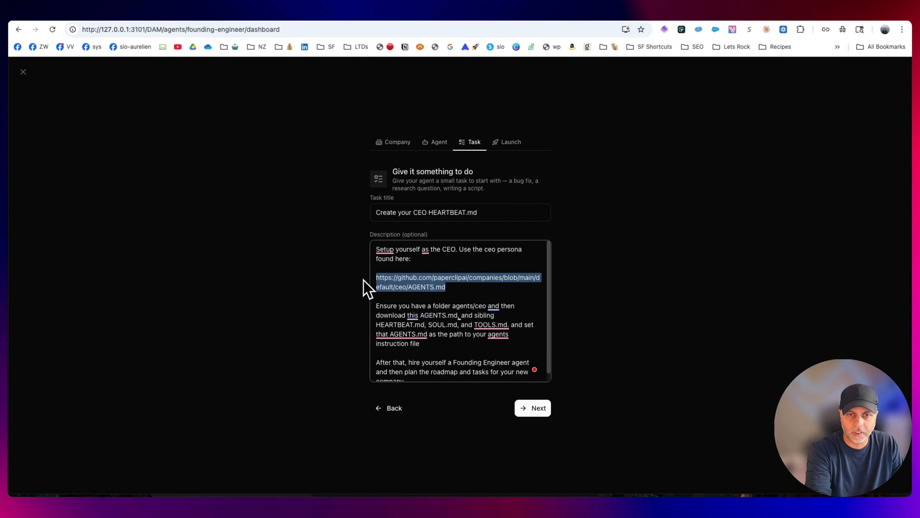
pyautogui.click(474, 292)
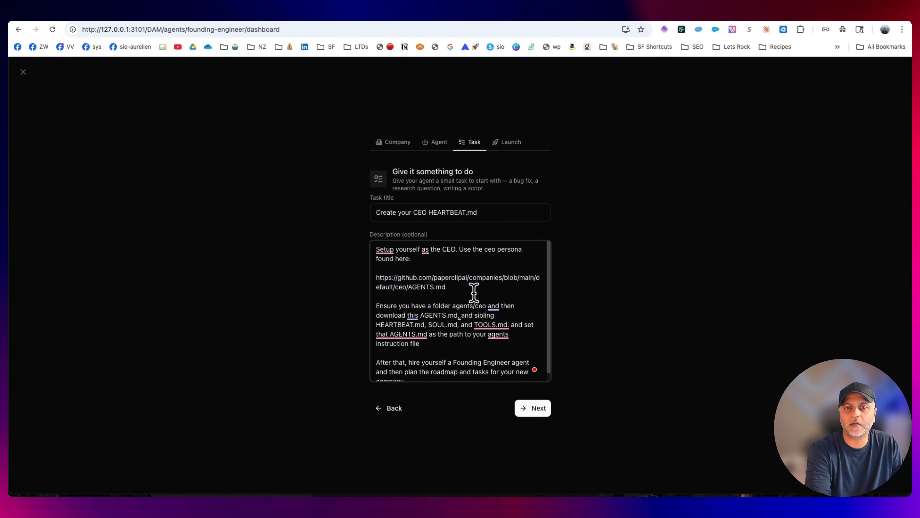
pyautogui.scroll(-1, 473, 292)
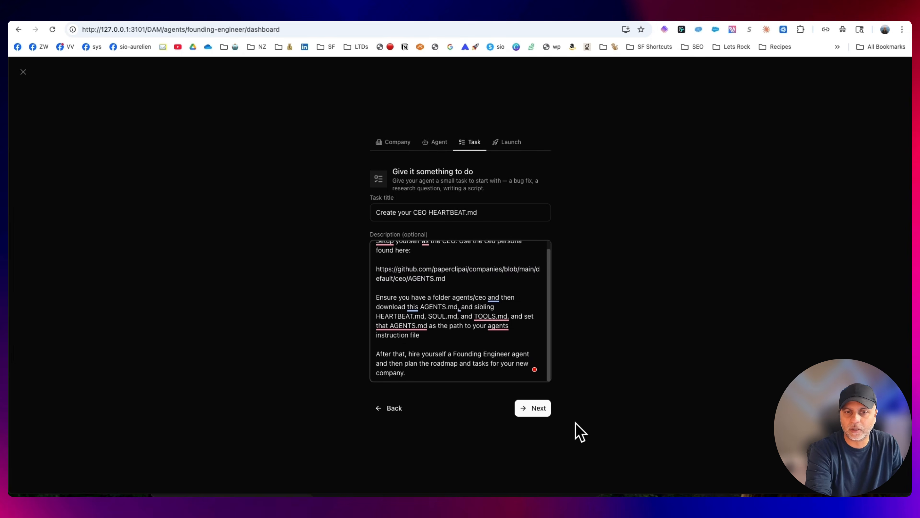
# Launch the company with the prefilled task and open the CEO agent's runs
pyautogui.click(530, 411)
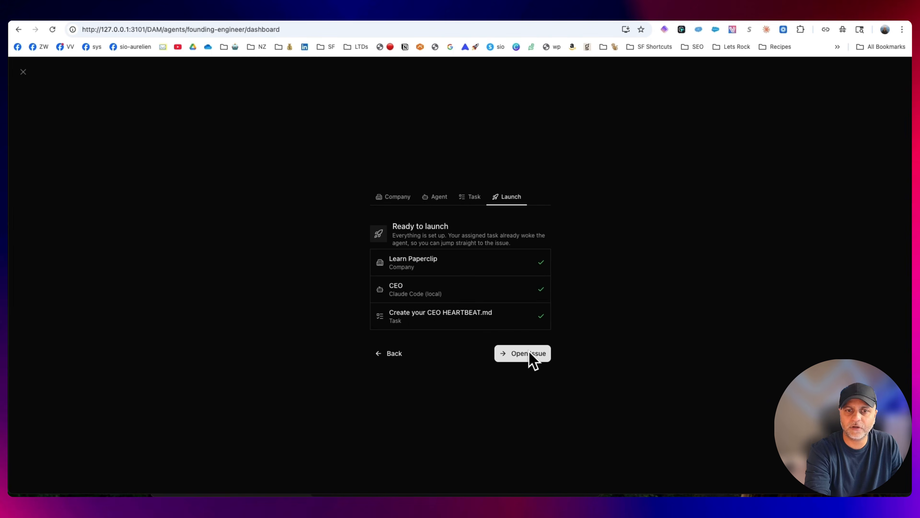
pyautogui.click(530, 354)
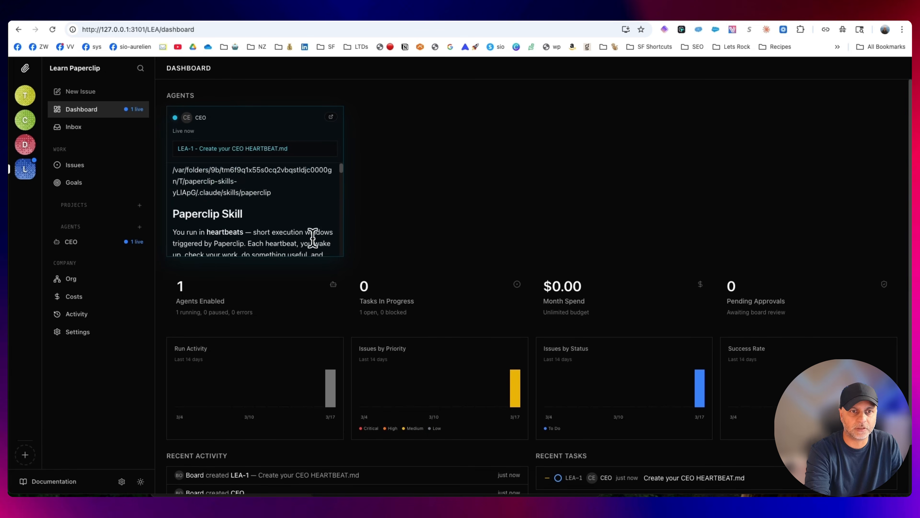
pyautogui.click(81, 248)
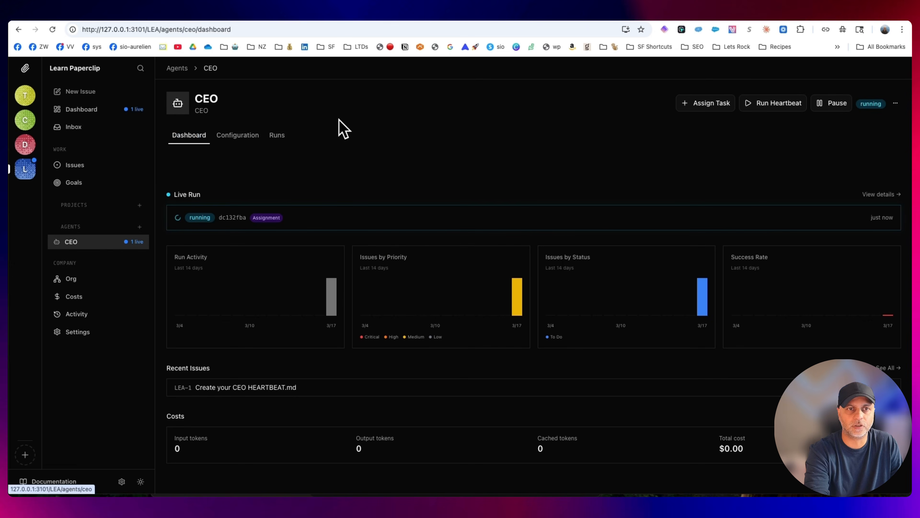
pyautogui.click(276, 135)
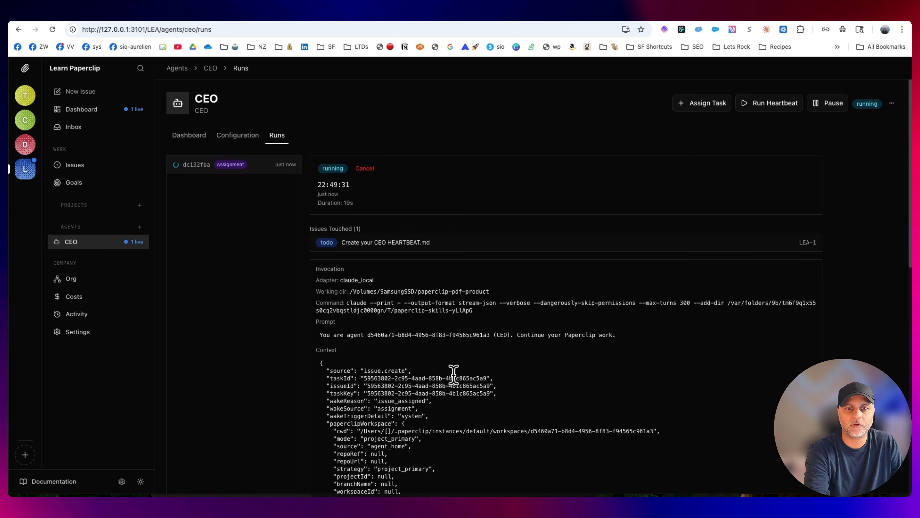
# Review the CEO agent's running assignment log, including its invocation and context, and open the agent's configuration
pyautogui.scroll(-10, 539, 325)
pyautogui.scroll(-6, 542, 334)
pyautogui.scroll(15, 624, 382)
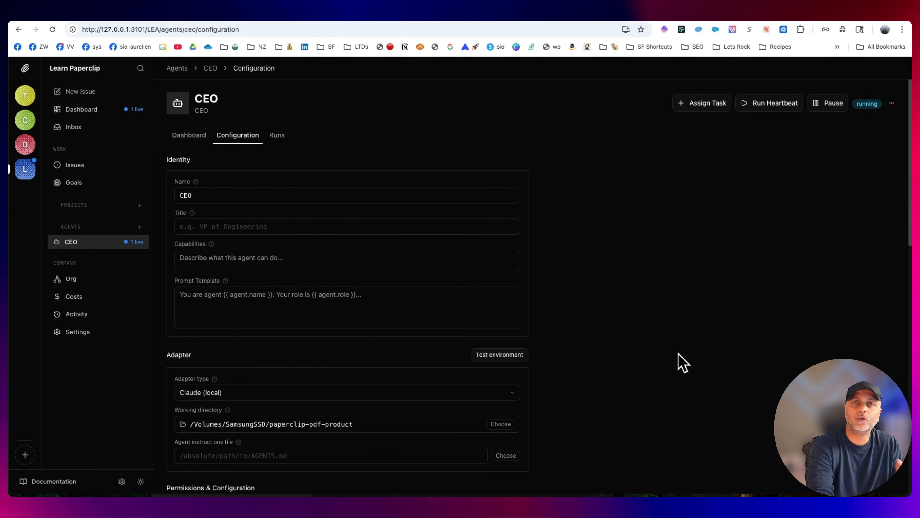
# Switch to the Claude app and bring up the best practices chat with its Bestpractices document
pyautogui.moveTo(673, 495)
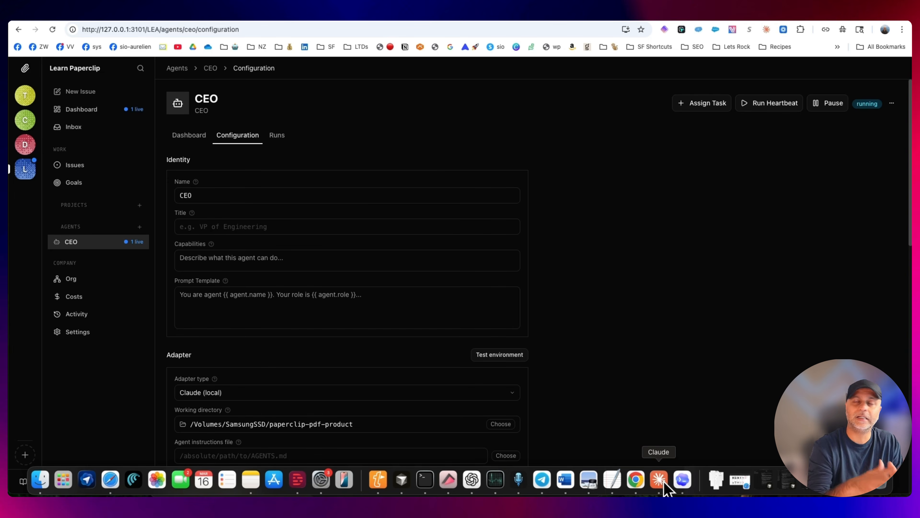
pyautogui.click(665, 483)
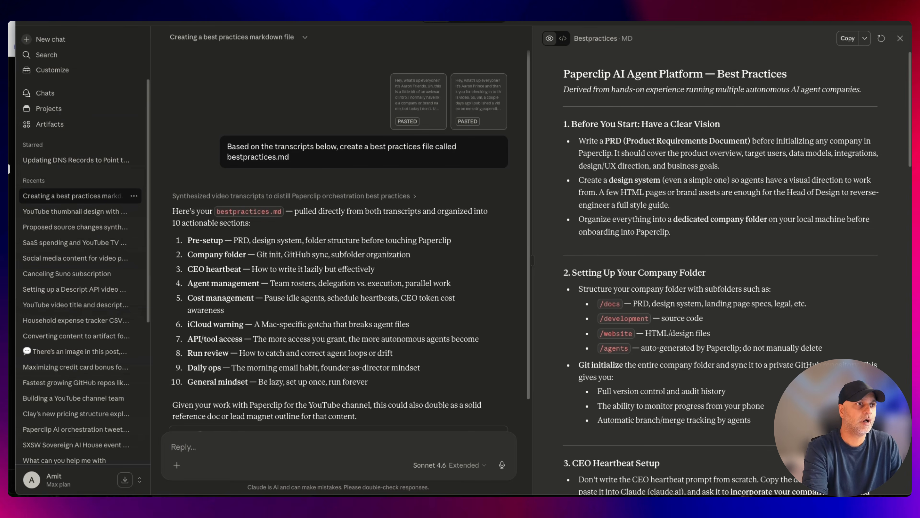
pyautogui.moveTo(581, 78); pyautogui.dragTo(591, 79)
pyautogui.doubleClick(695, 77)
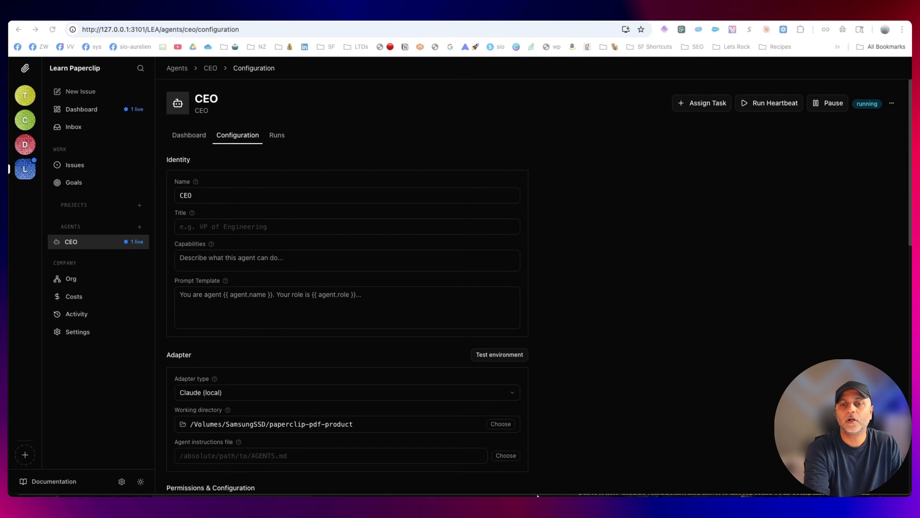
pyautogui.moveTo(612, 485)
pyautogui.click(676, 480)
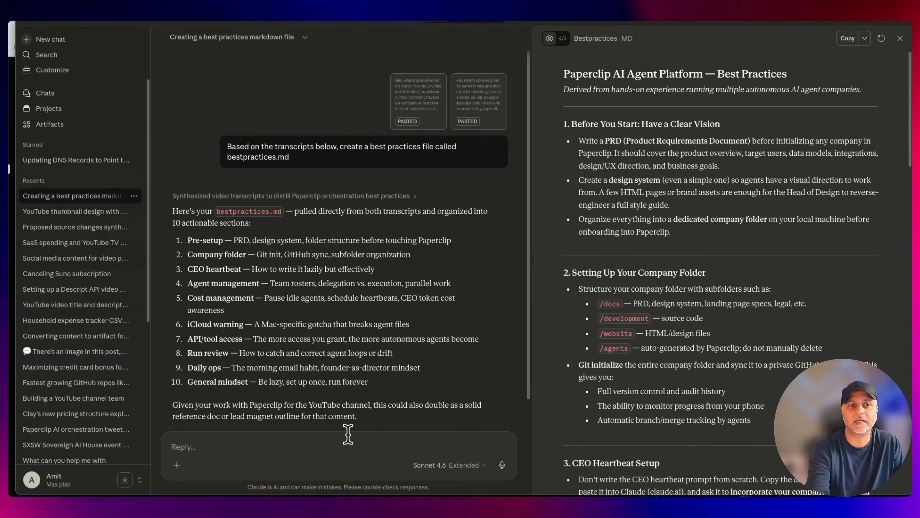
# Read the Bestpractices document through to the General Mindset section, collapsing the chat list for more room
pyautogui.scroll(-4, 386, 253)
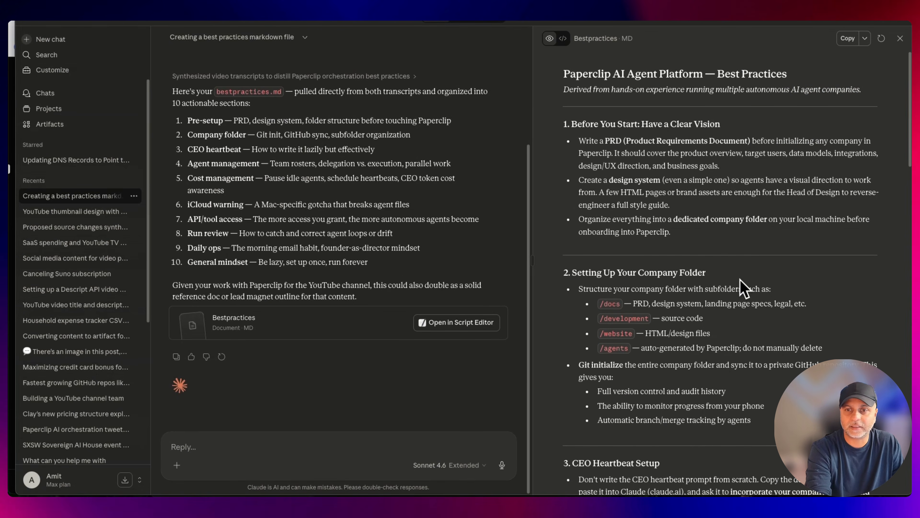
pyautogui.scroll(-12, 743, 286)
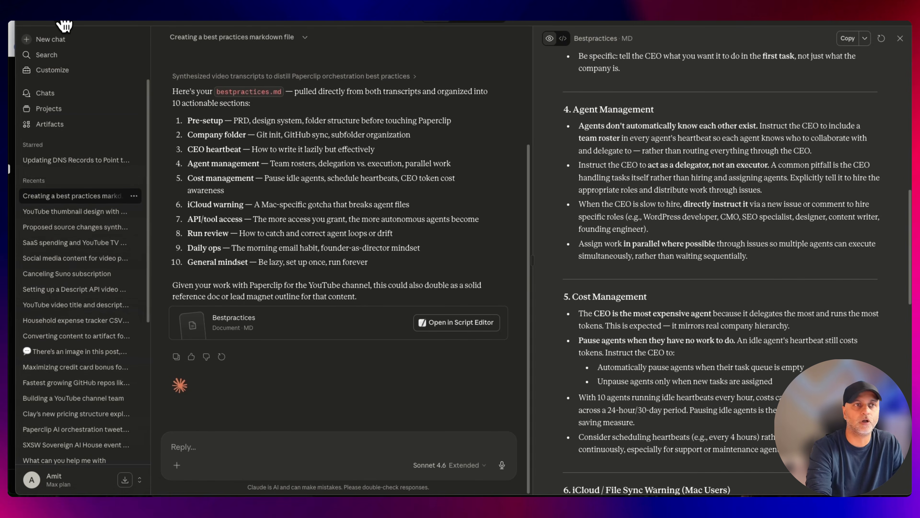
pyautogui.click(64, 25)
pyautogui.scroll(-10, 738, 167)
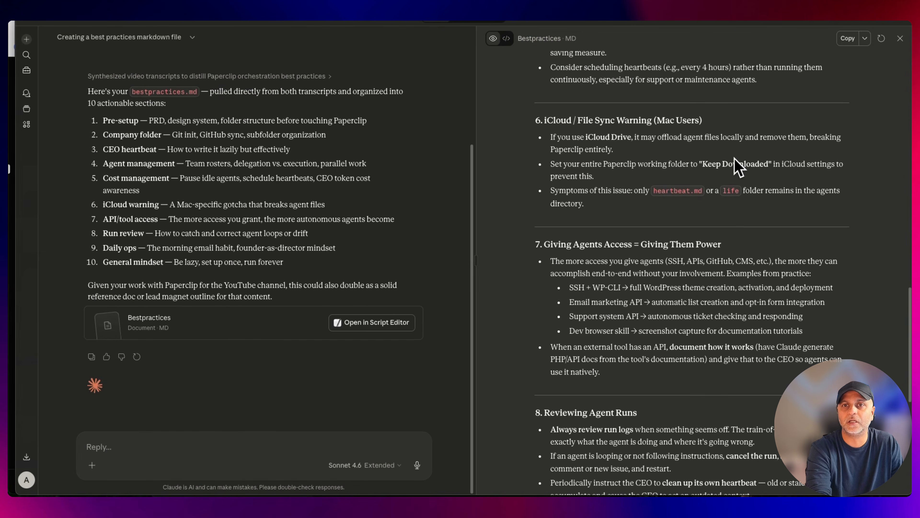
pyautogui.scroll(-5, 738, 167)
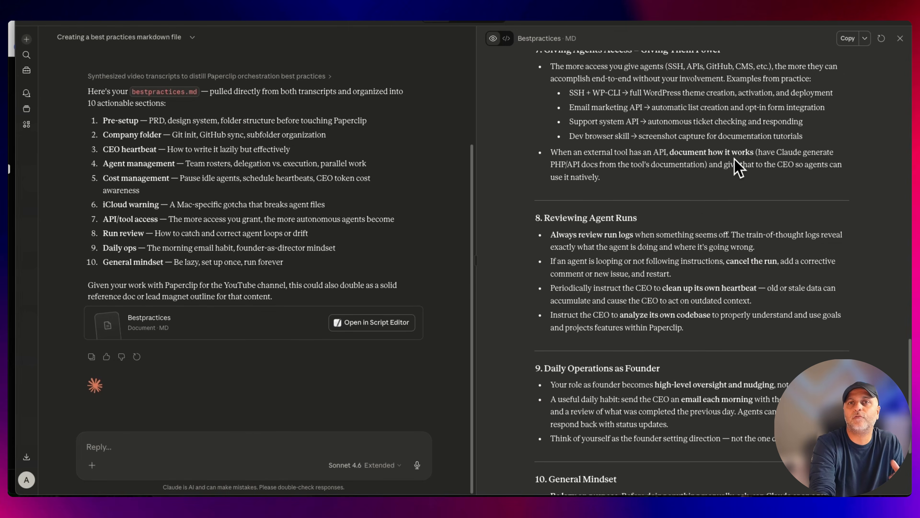
pyautogui.scroll(-4, 737, 166)
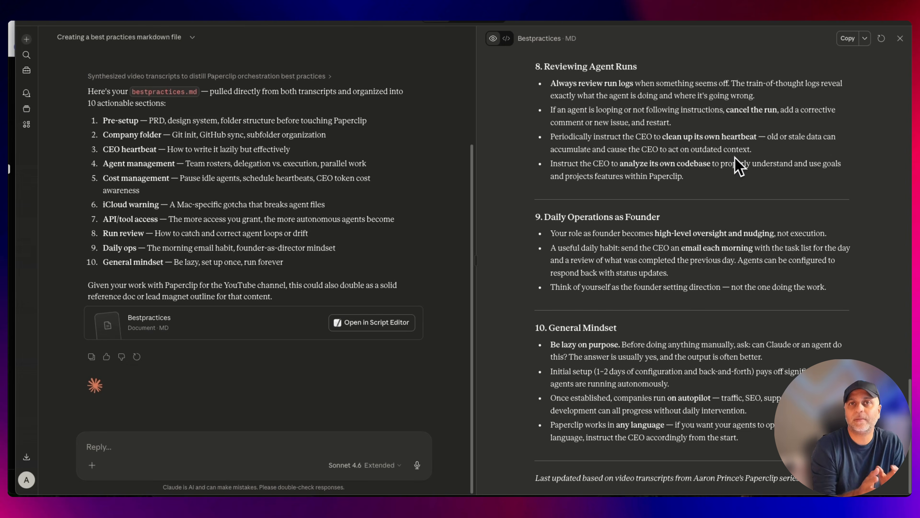
# Ask Claude which agents besides the CEO to hire for a $10 Paperclip setup PDF with a website, sold through Facebook or Reddit ads
pyautogui.click(210, 446)
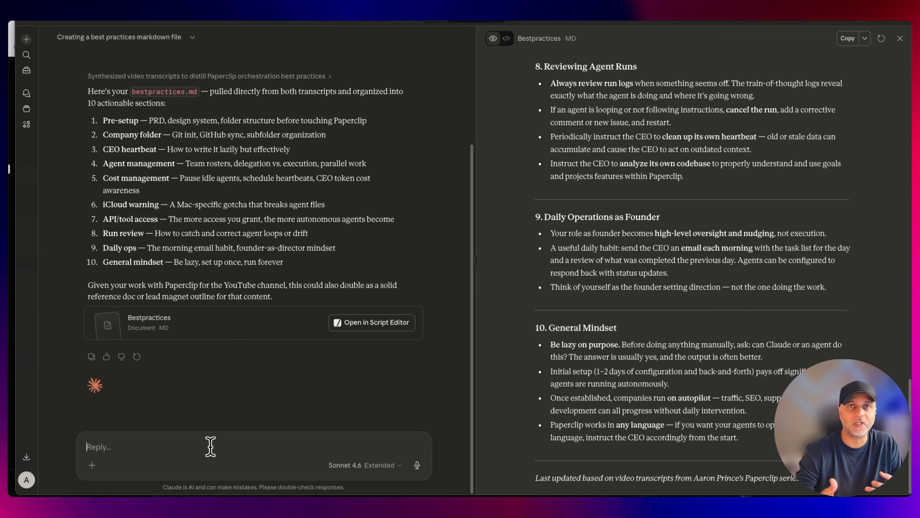
pyautogui.hotkey('alt', 'space')
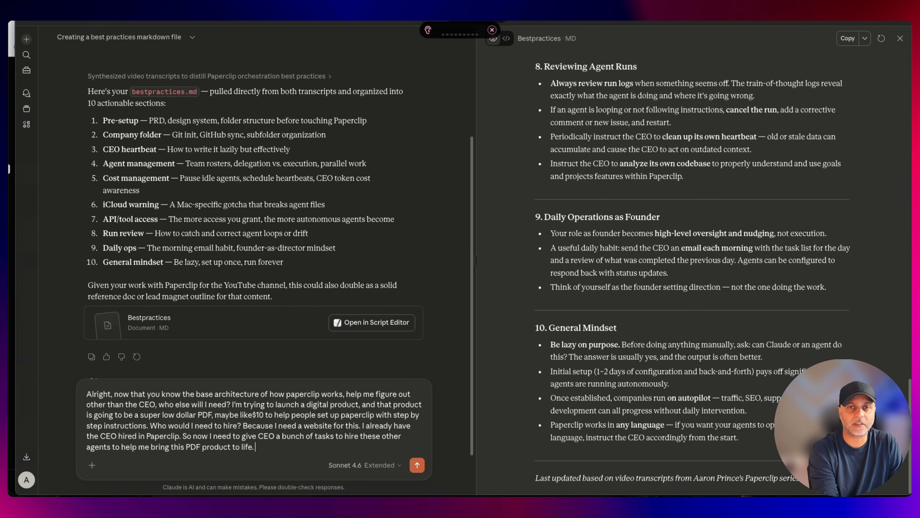
pyautogui.press('Return')
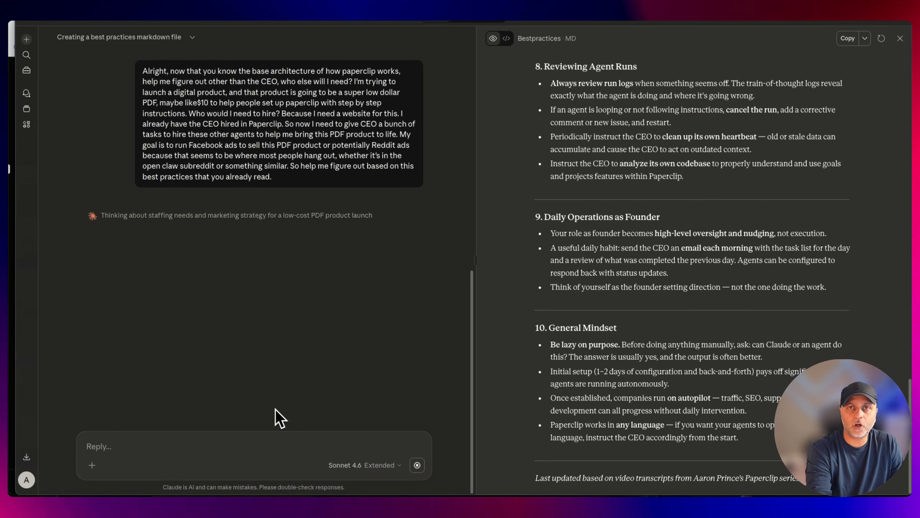
# Switch back to Paperclip and open the Create your CEO HEARTBEAT.md issue from the inbox
pyautogui.press('super+Tab')
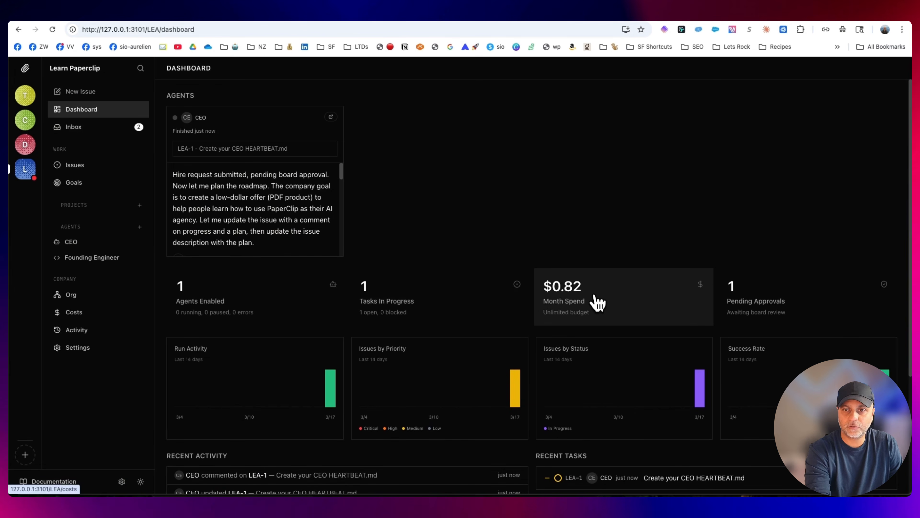
pyautogui.click(87, 131)
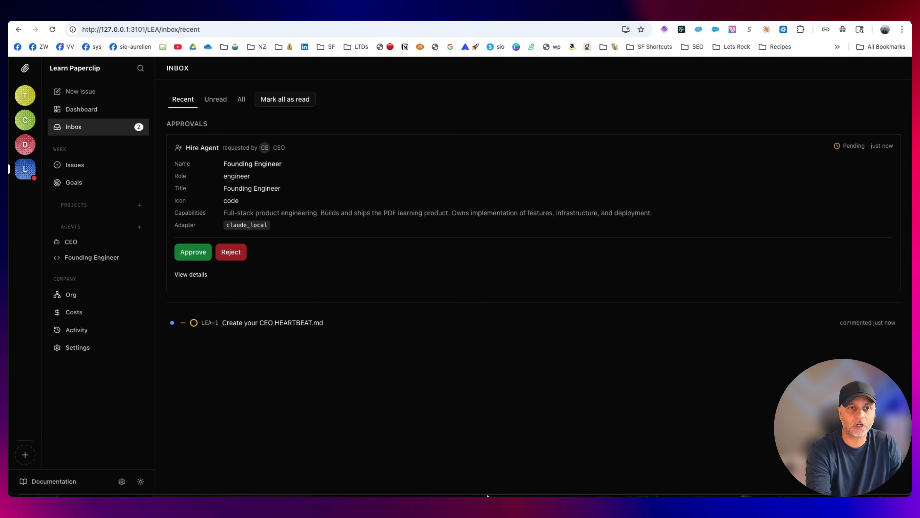
pyautogui.click(244, 330)
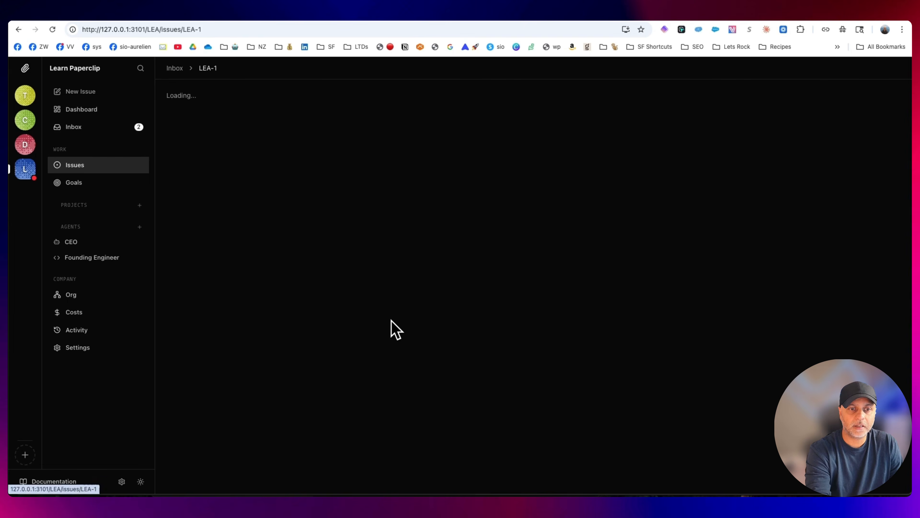
# Read the issue's company roadmap phases, the key decisions for the board and the CEO's progress comment
pyautogui.scroll(-5, 483, 382)
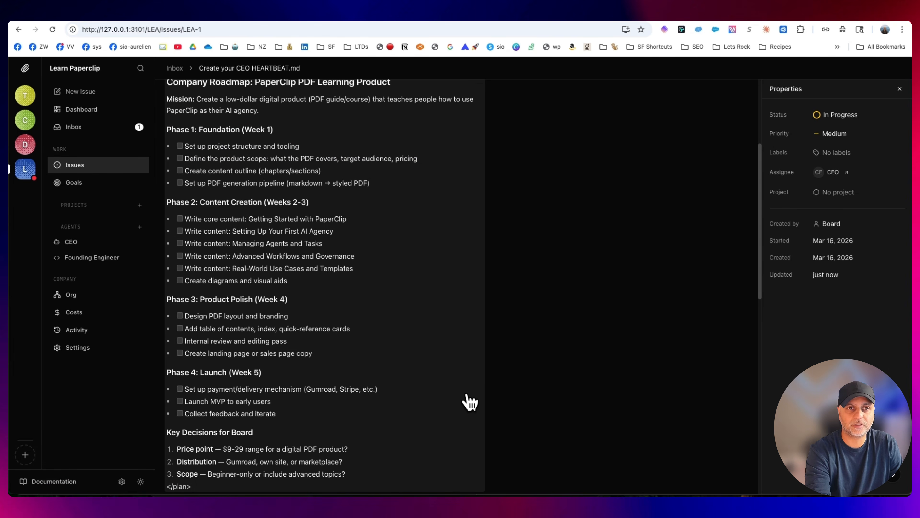
pyautogui.scroll(4, 470, 402)
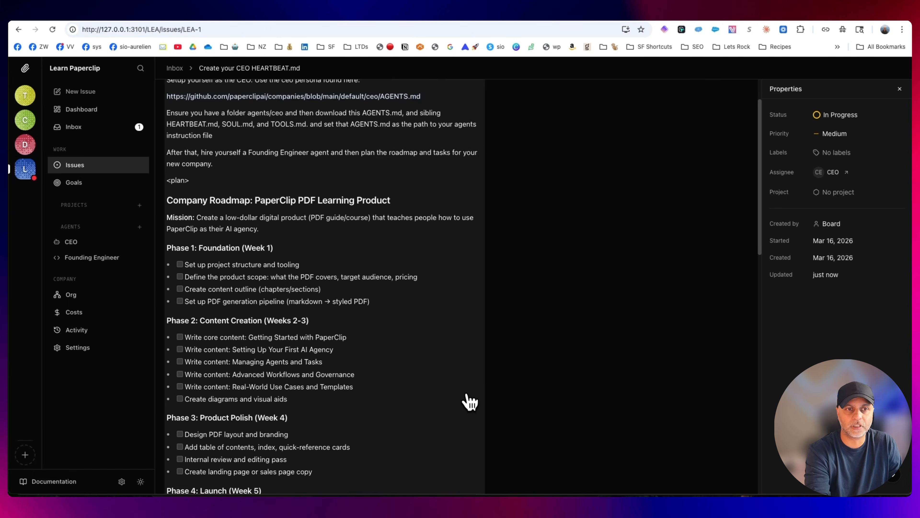
pyautogui.scroll(-3, 205, 171)
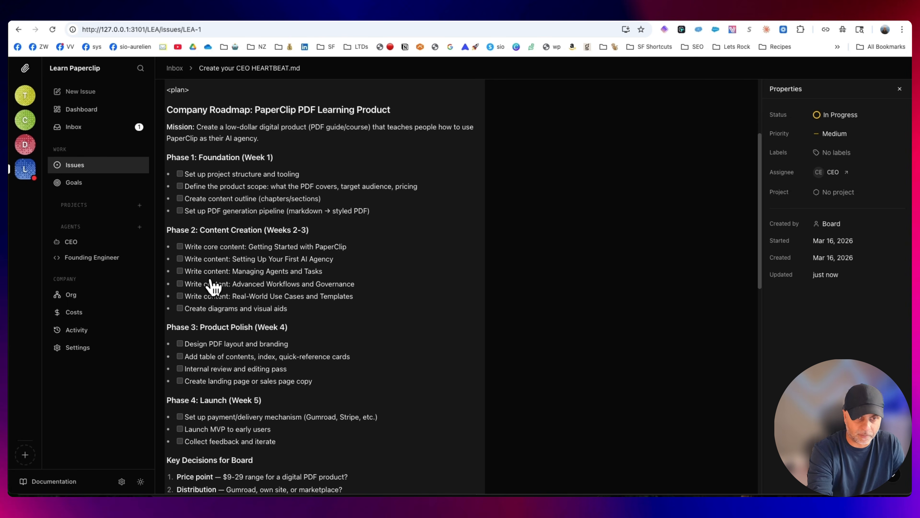
pyautogui.scroll(-5, 381, 290)
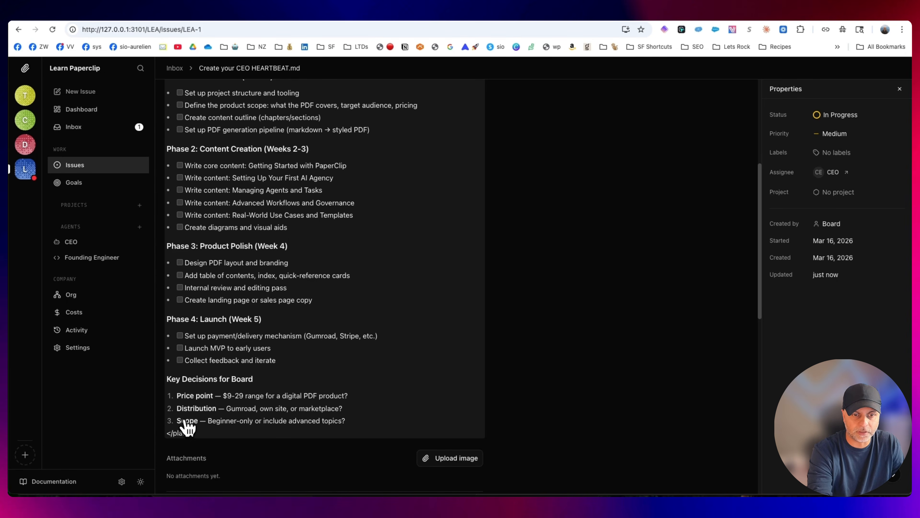
pyautogui.scroll(-5, 434, 437)
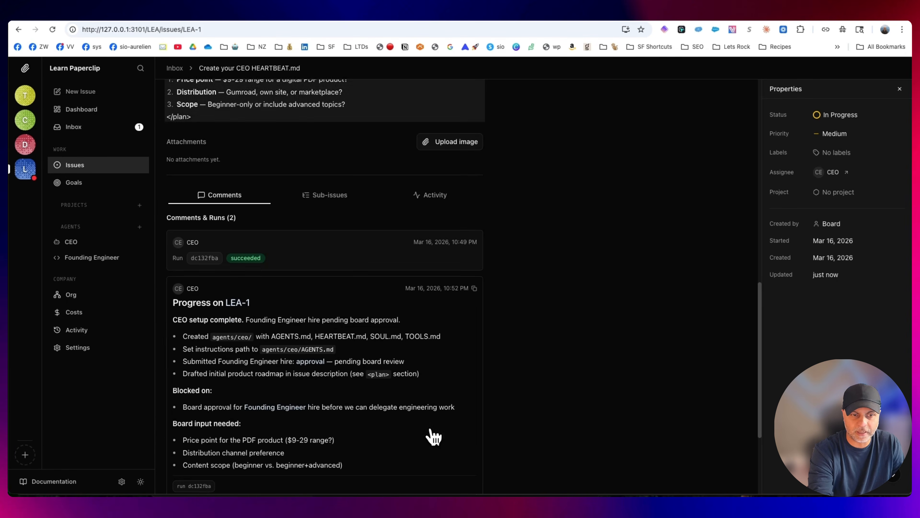
pyautogui.scroll(-3, 436, 436)
pyautogui.scroll(20, 171, 145)
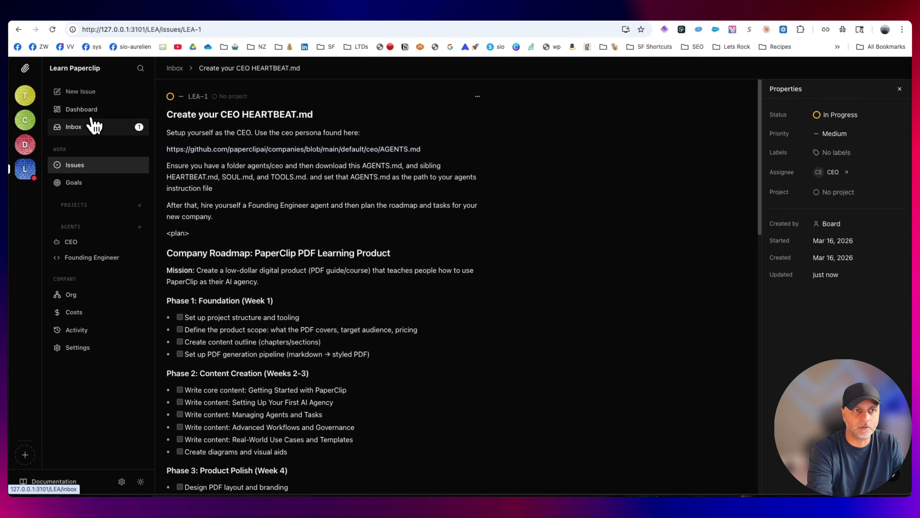
# Review the CEO's Founding Engineer hire request in the inbox, especially the listed capabilities
pyautogui.click(89, 133)
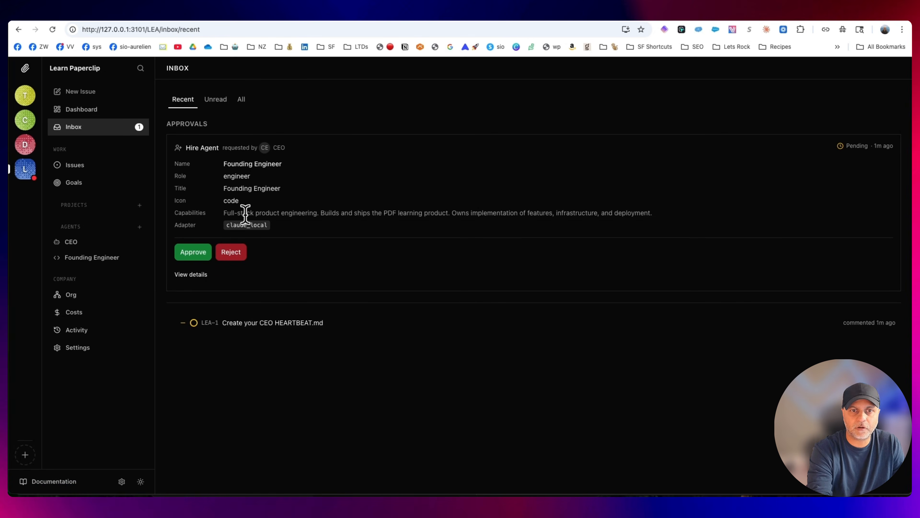
pyautogui.moveTo(324, 213); pyautogui.dragTo(451, 211)
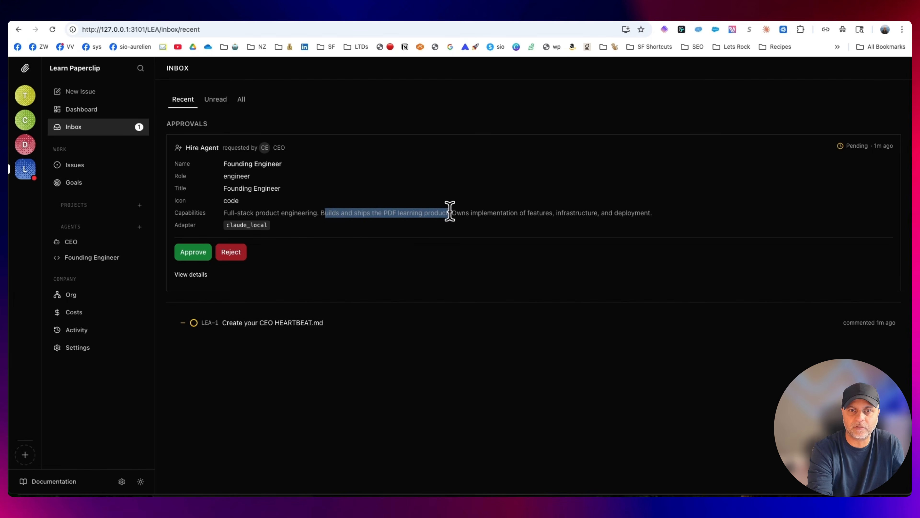
pyautogui.click(465, 213)
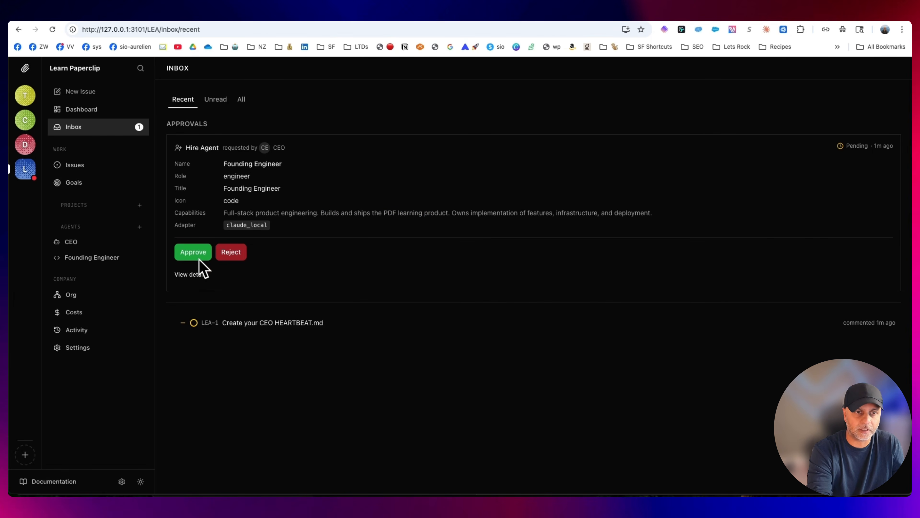
# Check the plan usage limits in Claude's settings in the browser and reload the page for current figures
pyautogui.click(601, 18)
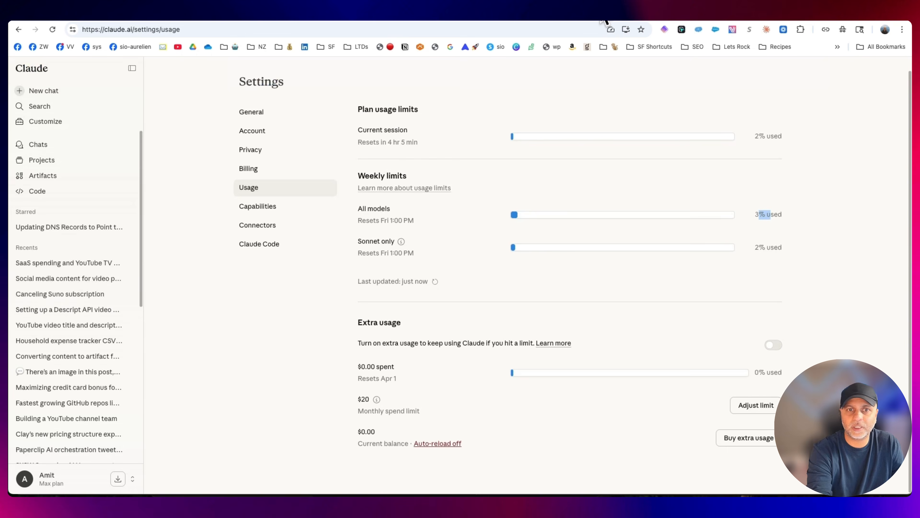
pyautogui.click(691, 287)
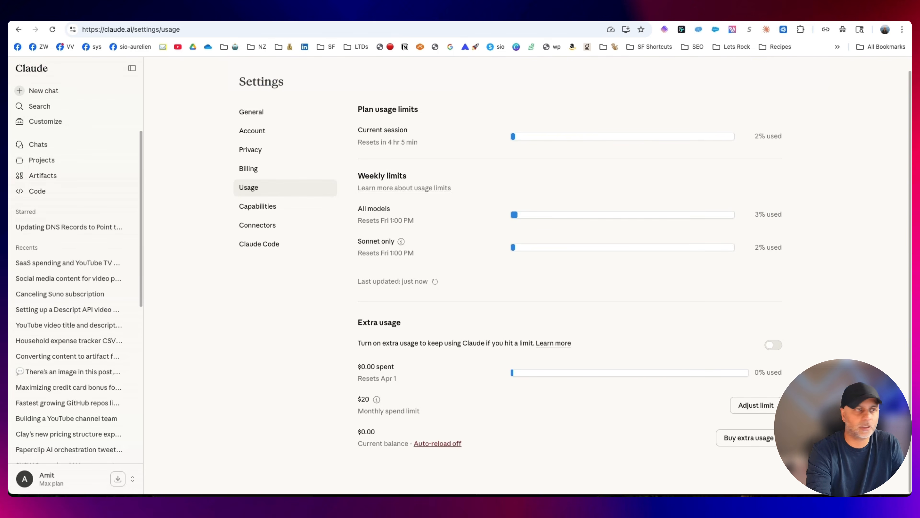
pyautogui.click(53, 30)
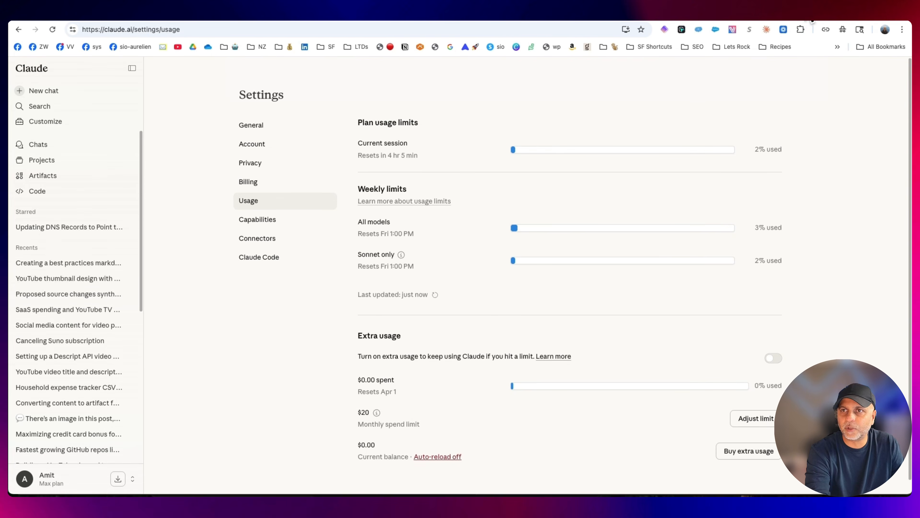
# Return to Paperclip and examine the month-to-date costs, including the CEO agent's input and output token usage
pyautogui.click(807, 8)
pyautogui.click(82, 109)
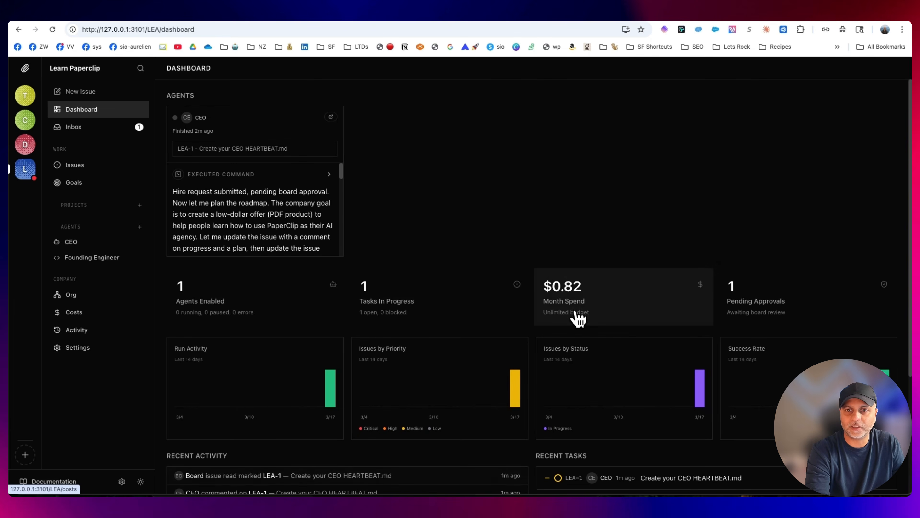
pyautogui.click(589, 308)
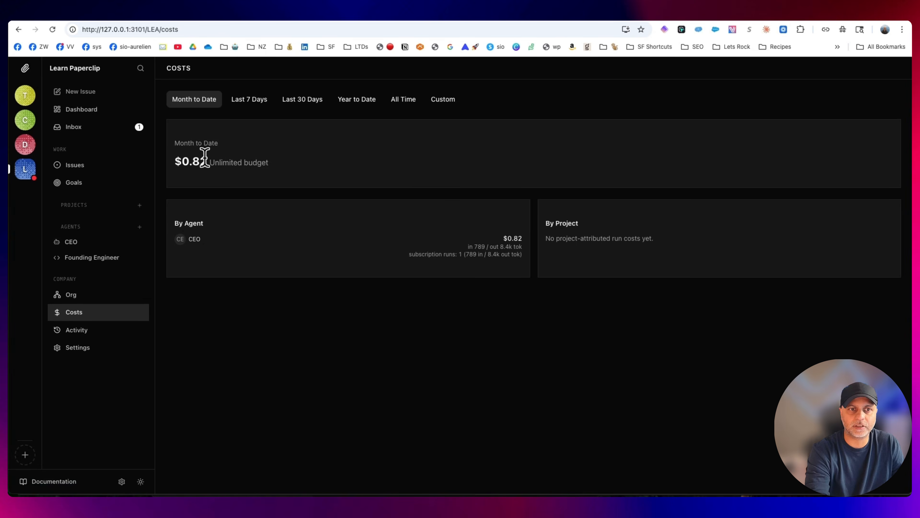
pyautogui.moveTo(462, 251); pyautogui.dragTo(521, 261)
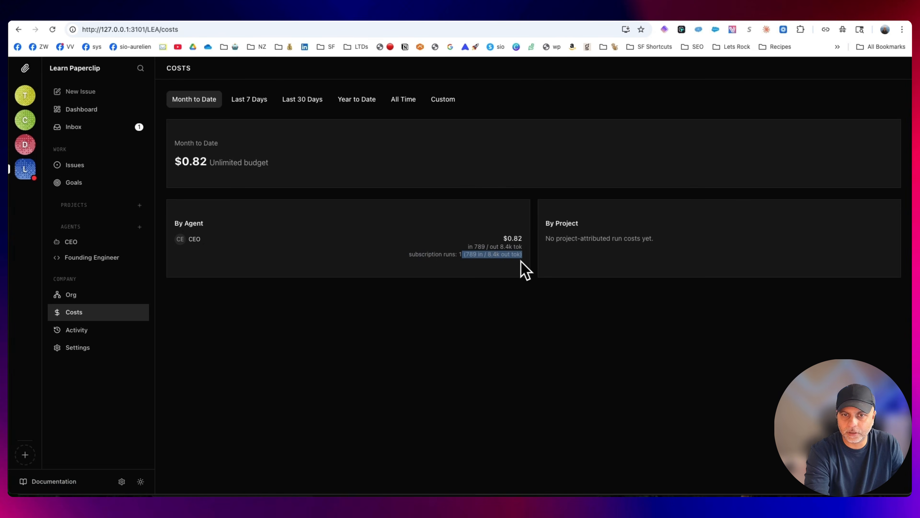
pyautogui.click(489, 255)
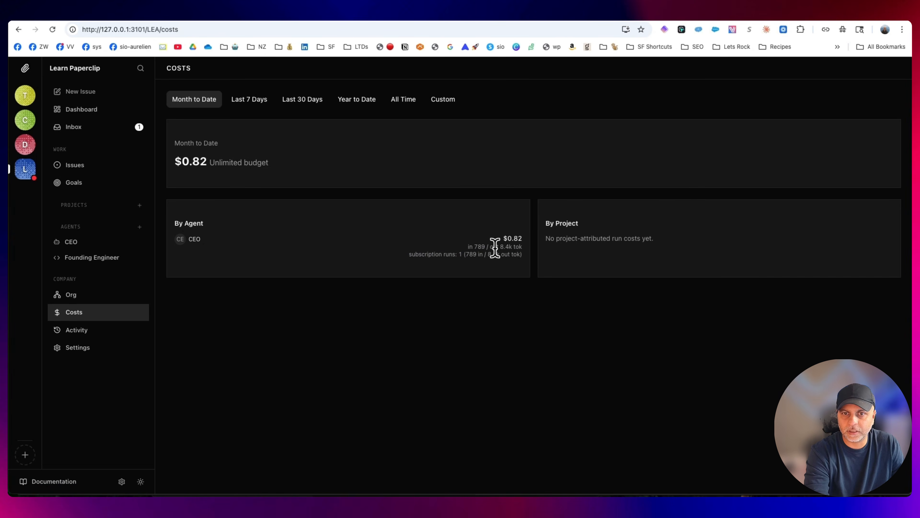
pyautogui.moveTo(499, 249); pyautogui.dragTo(518, 249)
pyautogui.click(524, 248)
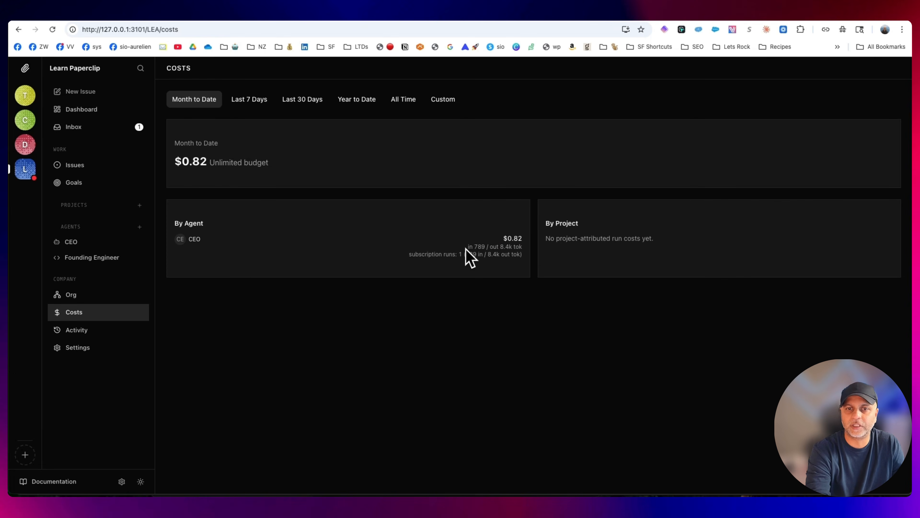
pyautogui.moveTo(468, 248); pyautogui.dragTo(491, 248)
pyautogui.click(486, 260)
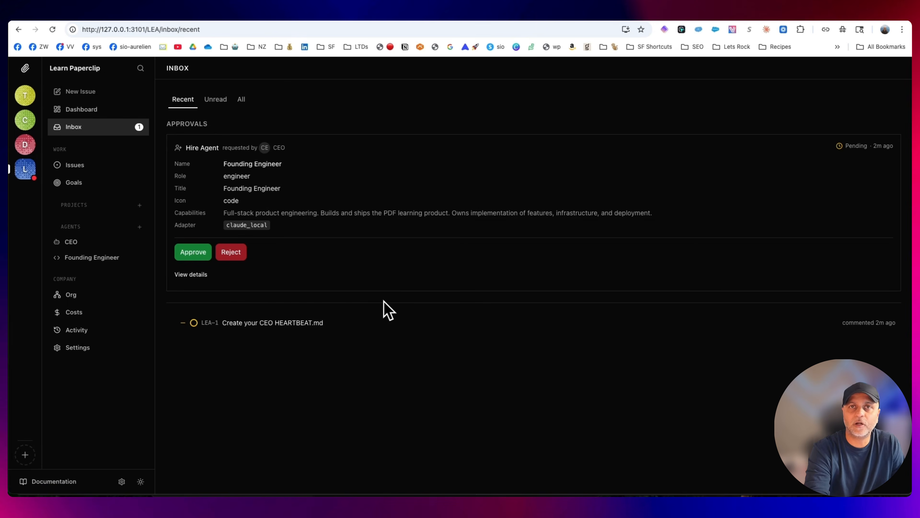
# Show Claude's agent team recommendations side by side with the Paperclip inbox
pyautogui.moveTo(436, 487)
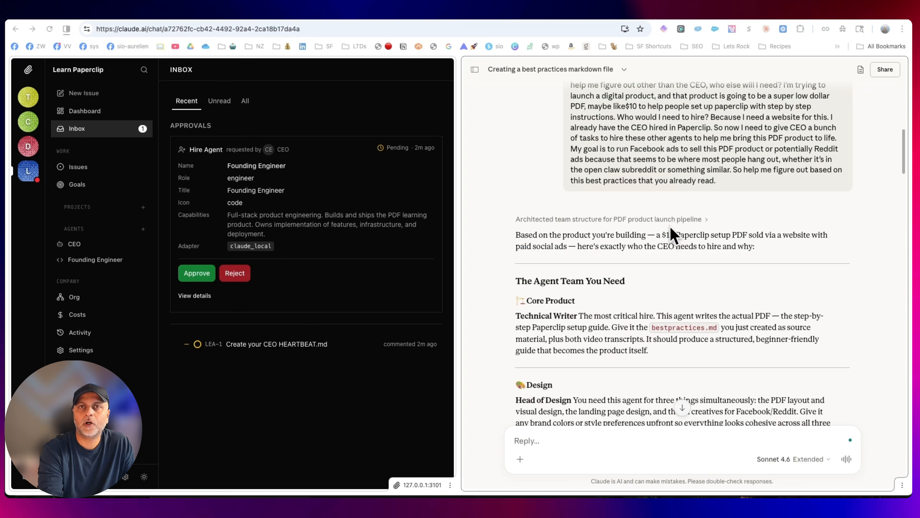
# Review Claude's recommended agent team from Technical Writer to Head of Support, the hiring order, and the key instructions for the CEO
pyautogui.scroll(-5, 670, 228)
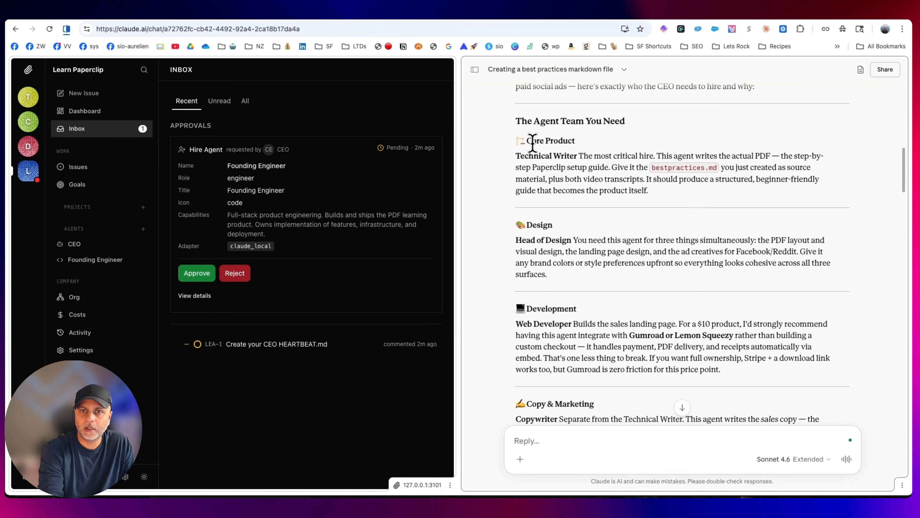
pyautogui.moveTo(520, 158); pyautogui.dragTo(680, 210)
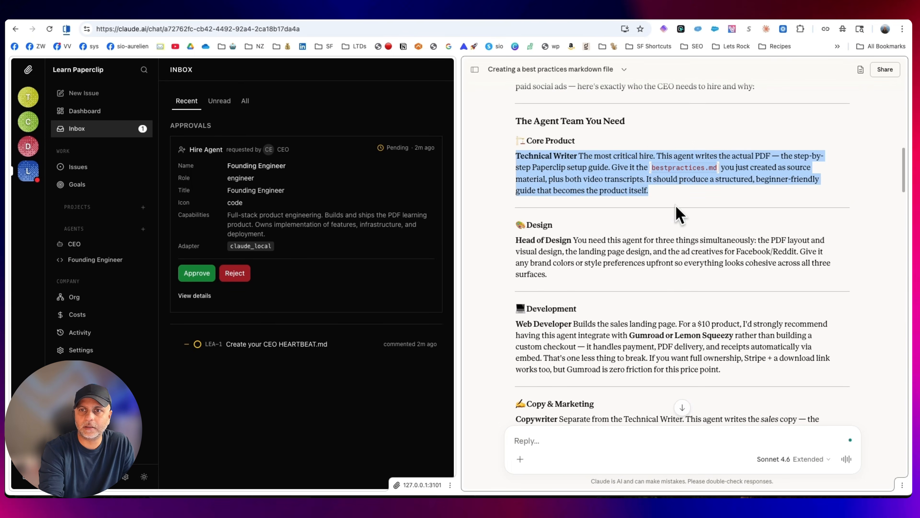
pyautogui.scroll(-5, 551, 250)
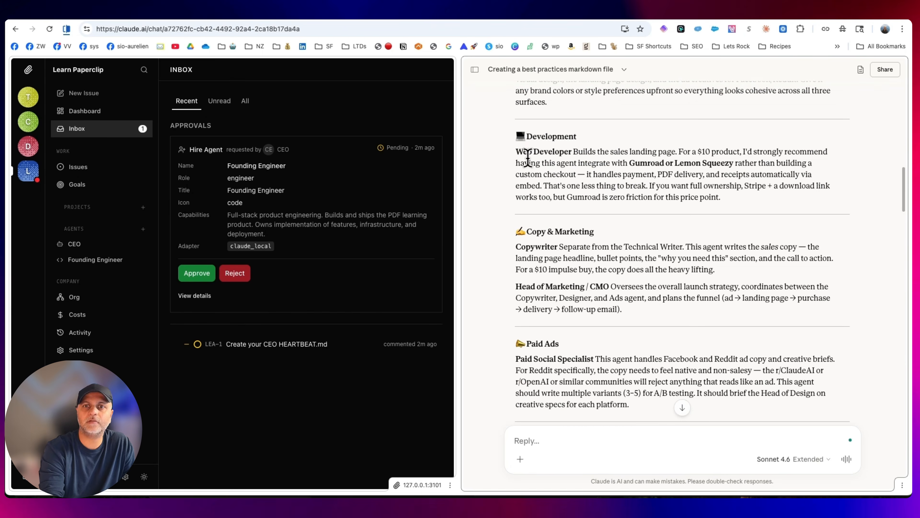
pyautogui.scroll(-3, 553, 258)
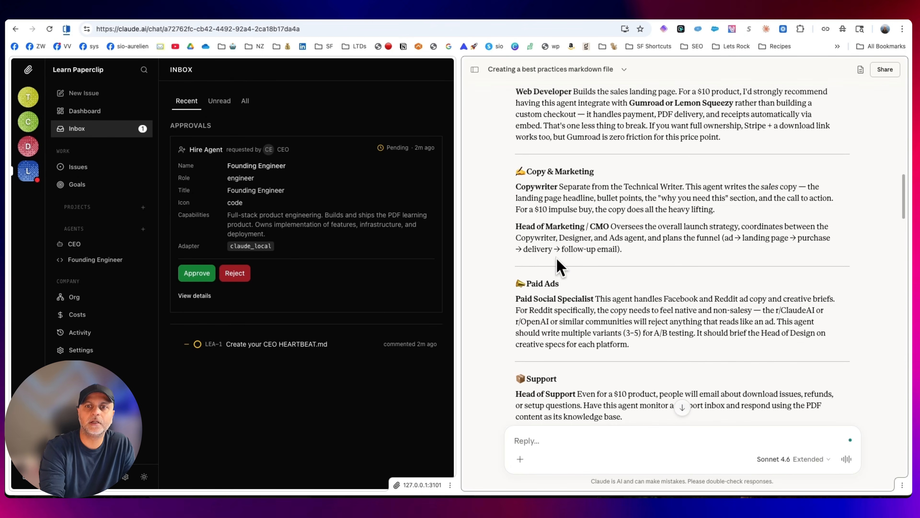
pyautogui.moveTo(596, 284); pyautogui.dragTo(515, 285)
pyautogui.scroll(-5, 601, 281)
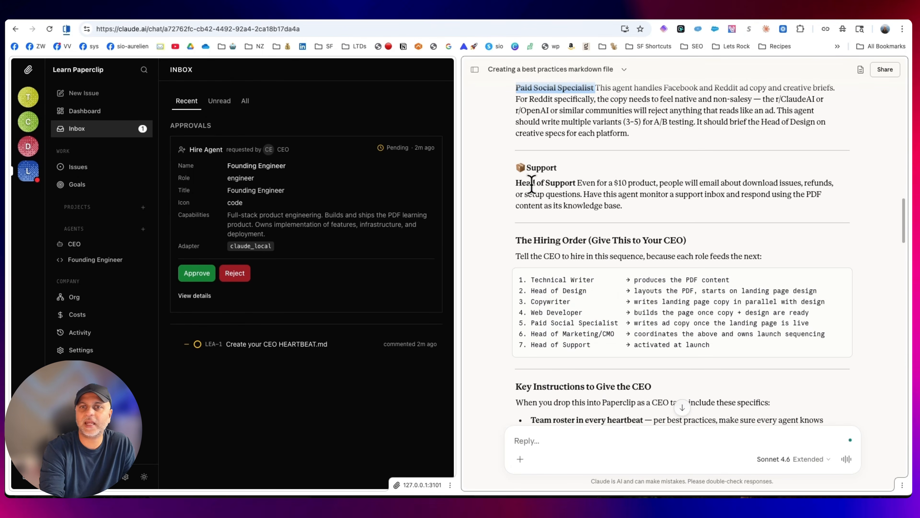
pyautogui.scroll(-1, 540, 210)
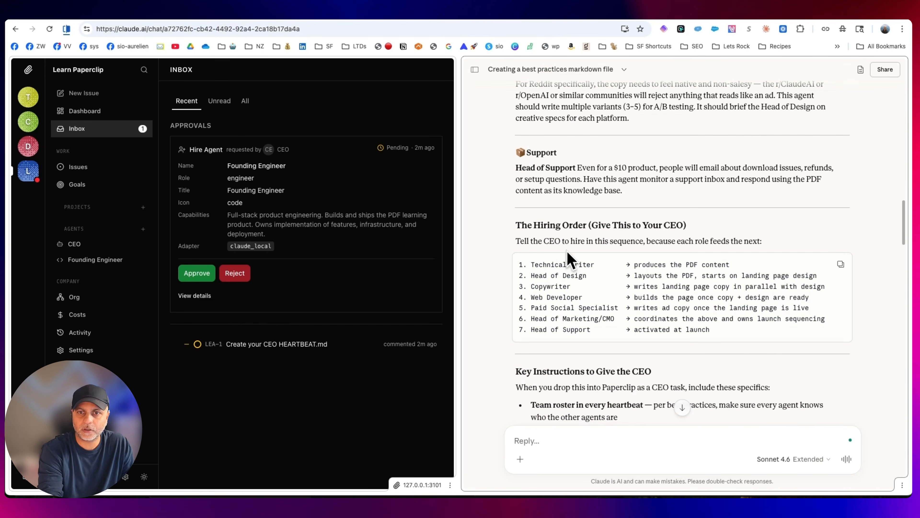
pyautogui.scroll(-3, 706, 290)
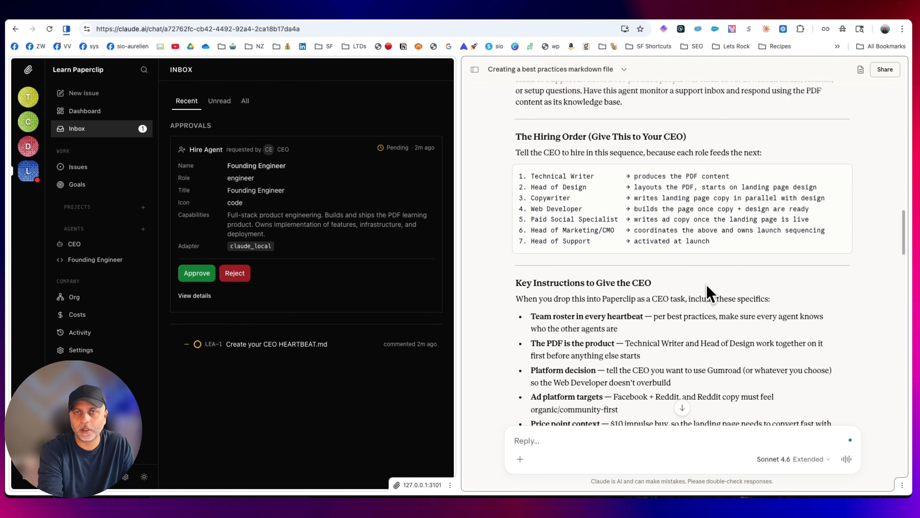
pyautogui.scroll(-8, 707, 290)
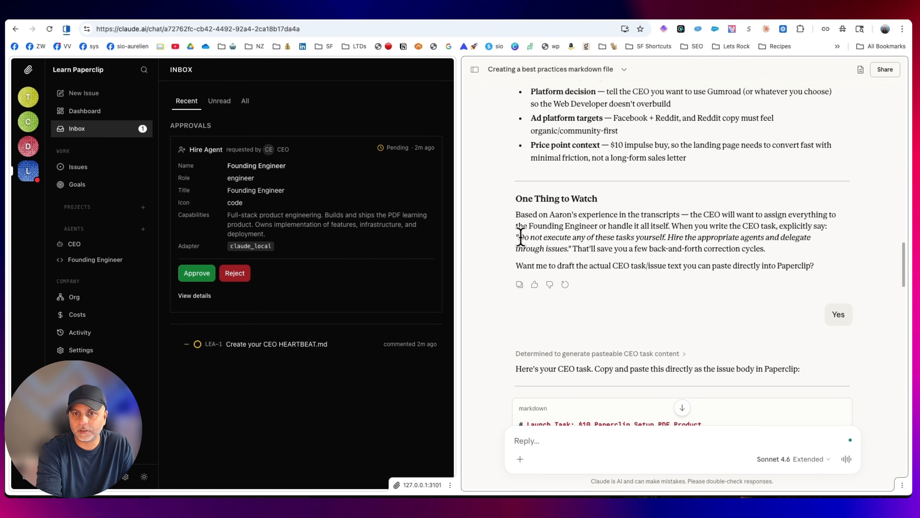
# Read the One Thing to Watch section, highlighting the CEO delegation instruction and the offer to draft the CEO task
pyautogui.moveTo(521, 237); pyautogui.dragTo(651, 240)
pyautogui.click(643, 249)
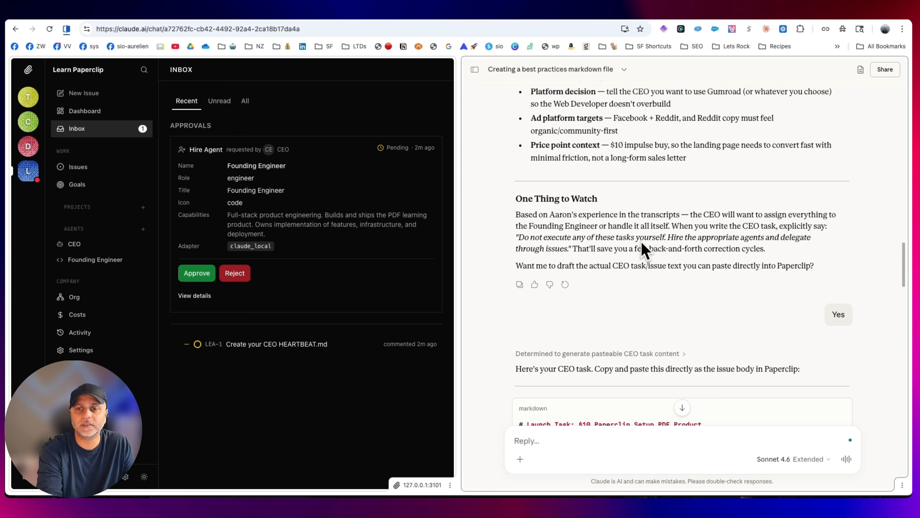
pyautogui.moveTo(522, 238); pyautogui.dragTo(750, 251)
pyautogui.click(768, 255)
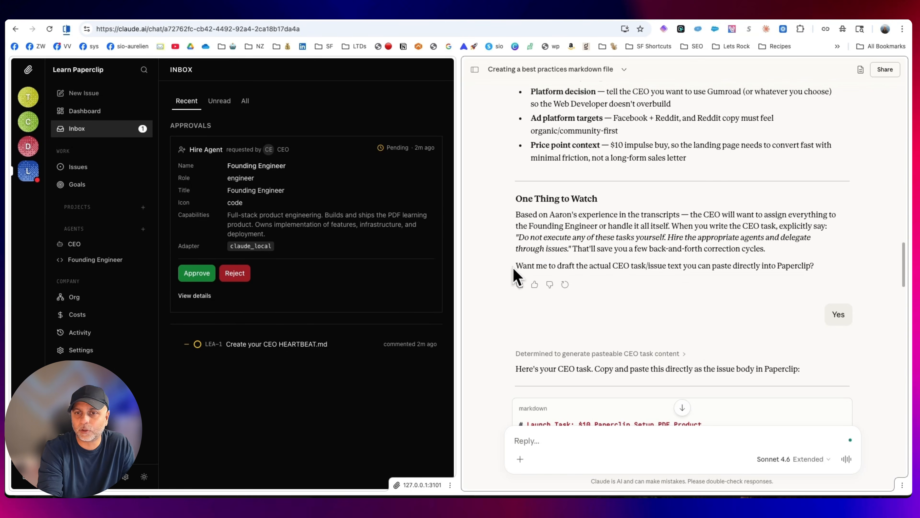
pyautogui.moveTo(514, 269); pyautogui.dragTo(824, 273)
# Review the opening of the drafted CEO task, covering the CEO's role, the product being built, and the payment and delivery platform
pyautogui.scroll(-5, 823, 271)
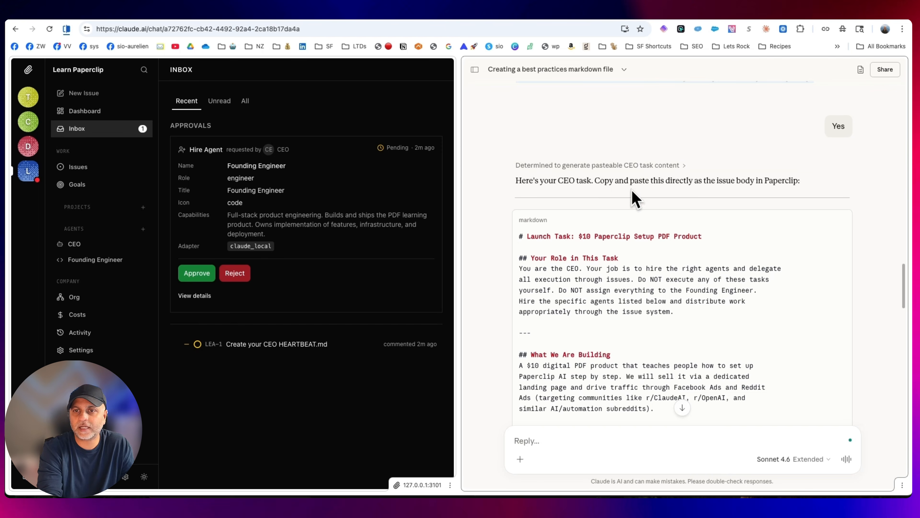
pyautogui.scroll(-3, 746, 214)
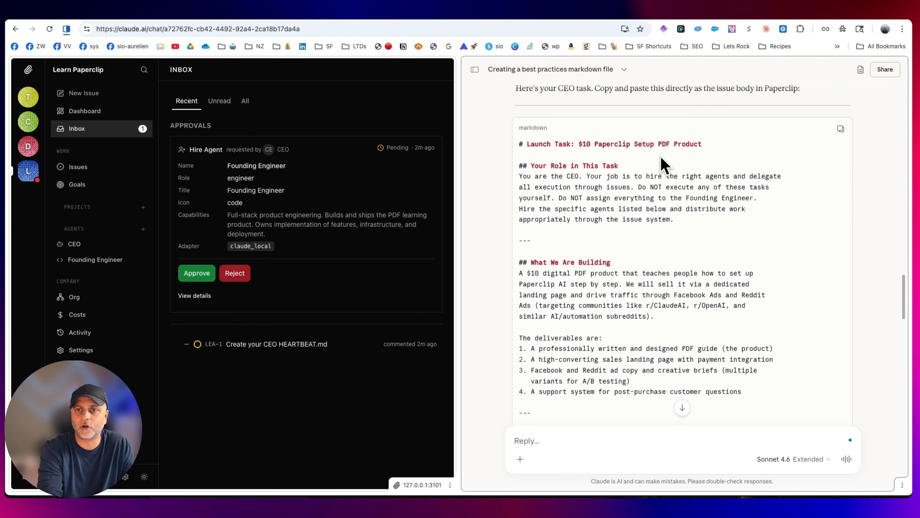
pyautogui.moveTo(530, 144); pyautogui.dragTo(736, 160)
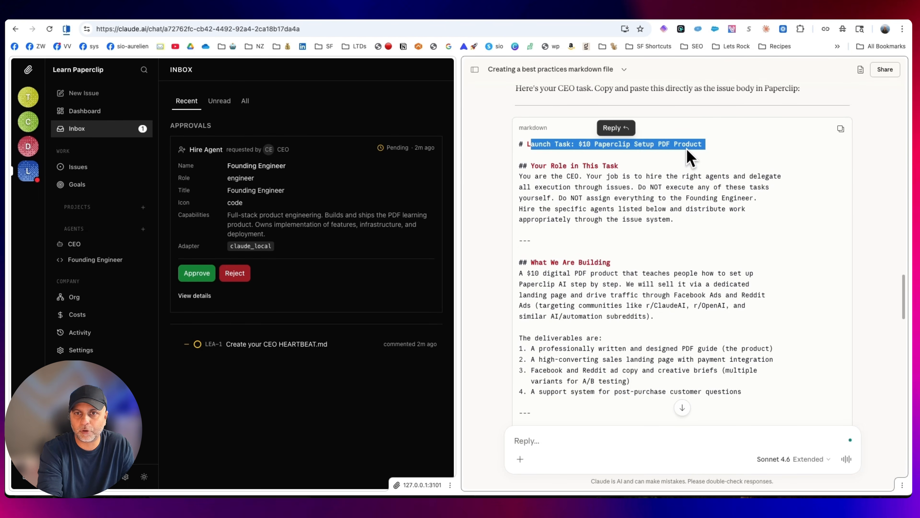
pyautogui.moveTo(539, 166); pyautogui.dragTo(543, 165)
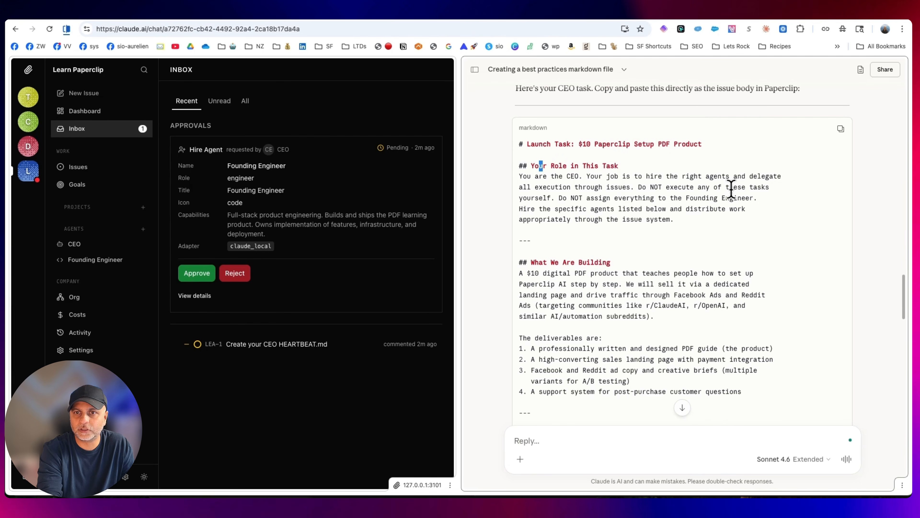
pyautogui.scroll(-5, 826, 201)
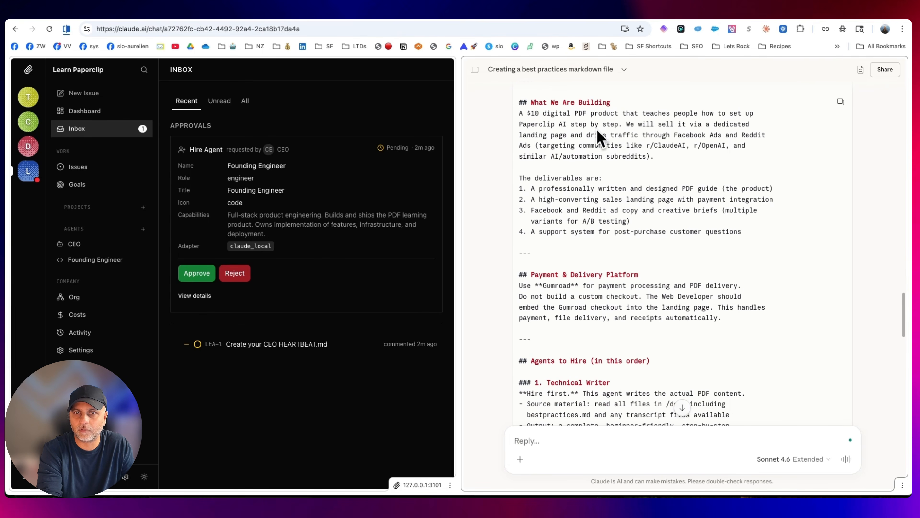
pyautogui.moveTo(517, 115); pyautogui.dragTo(769, 209)
pyautogui.click(680, 257)
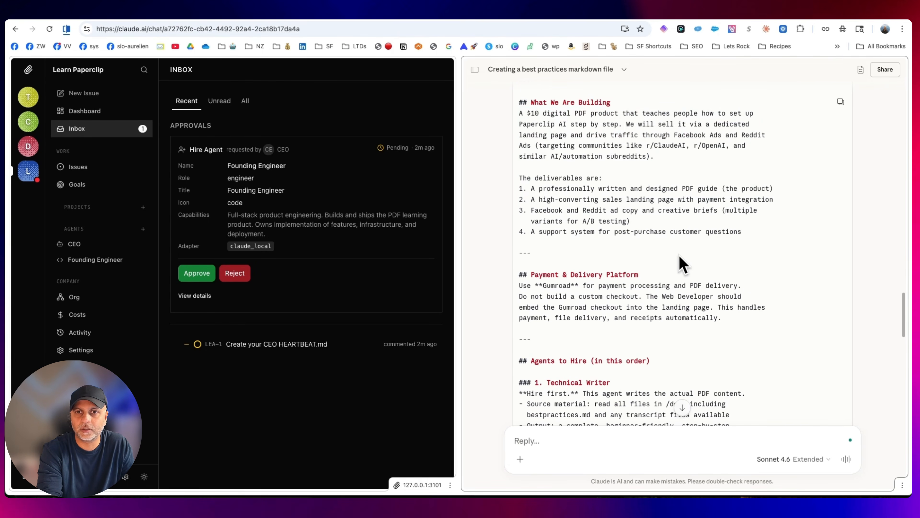
pyautogui.scroll(-3, 605, 254)
pyautogui.moveTo(534, 173); pyautogui.dragTo(742, 201)
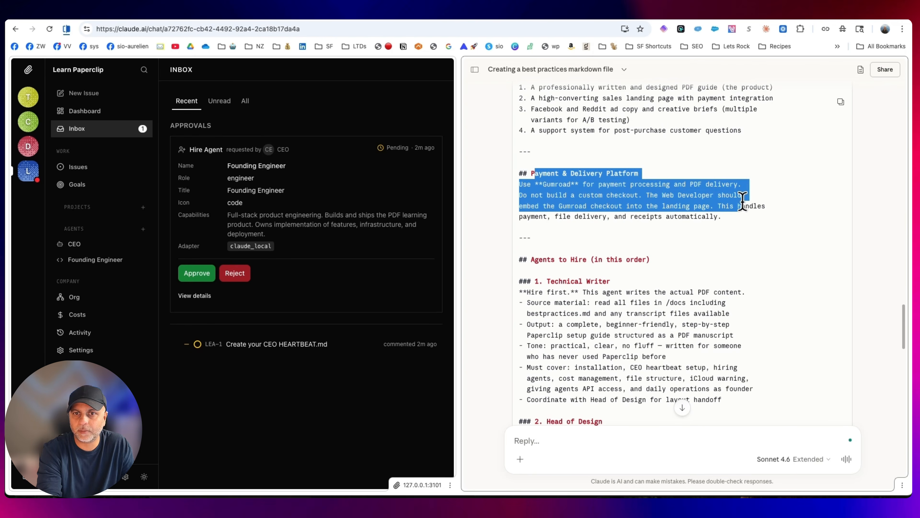
pyautogui.click(766, 240)
# Read the Agents to Hire section of the CEO task, covering each role's responsibilities from Technical Writer to Head of Support
pyautogui.scroll(-3, 761, 239)
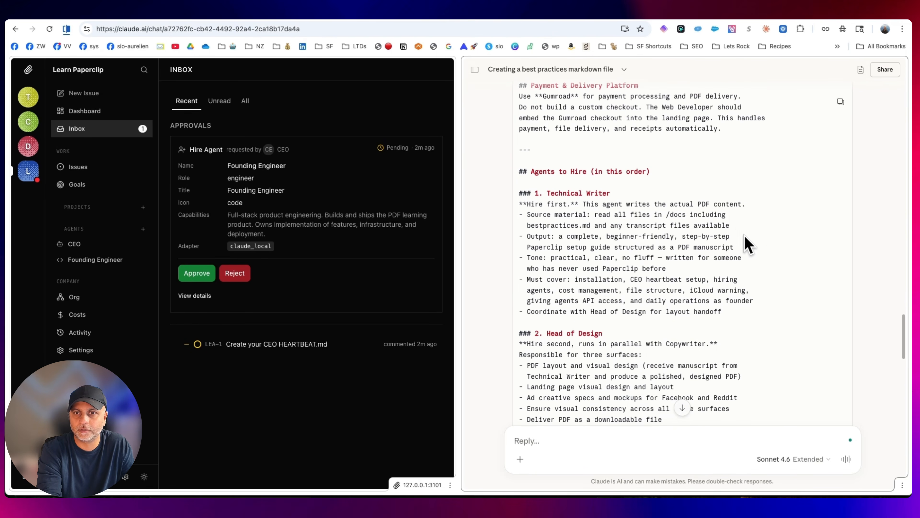
pyautogui.scroll(-3, 761, 238)
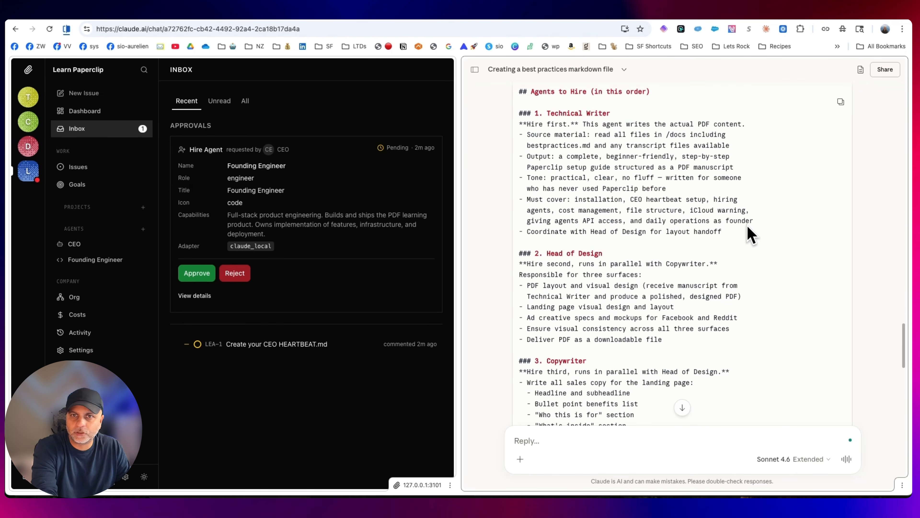
pyautogui.scroll(-1, 561, 113)
pyautogui.scroll(-8, 561, 113)
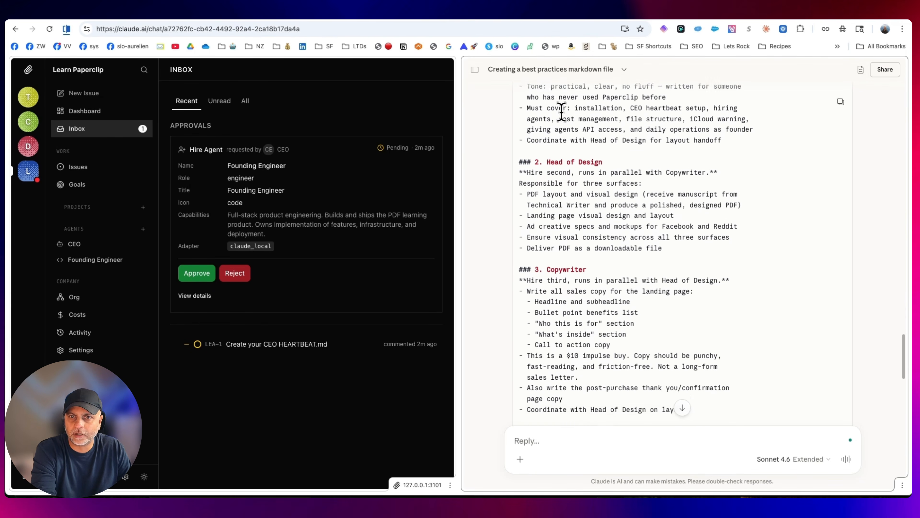
pyautogui.scroll(-6, 569, 112)
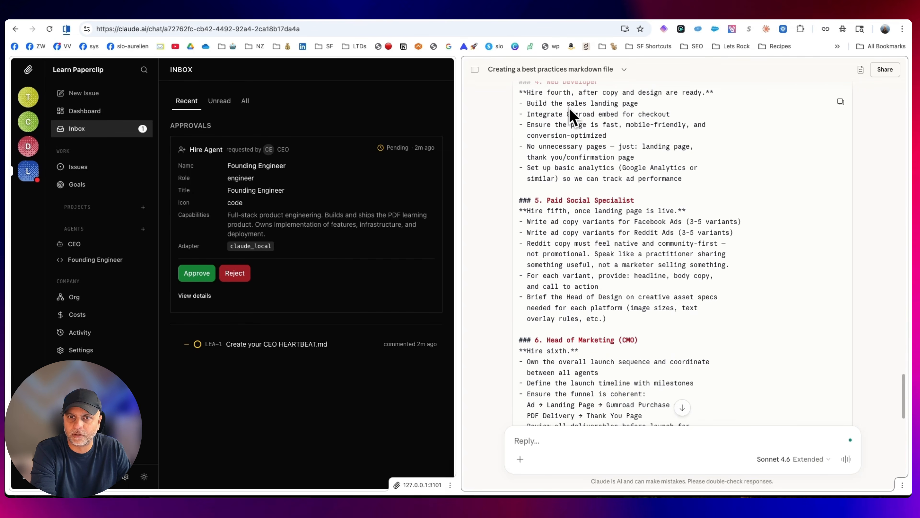
pyautogui.scroll(-3, 616, 254)
pyautogui.scroll(-6, 625, 201)
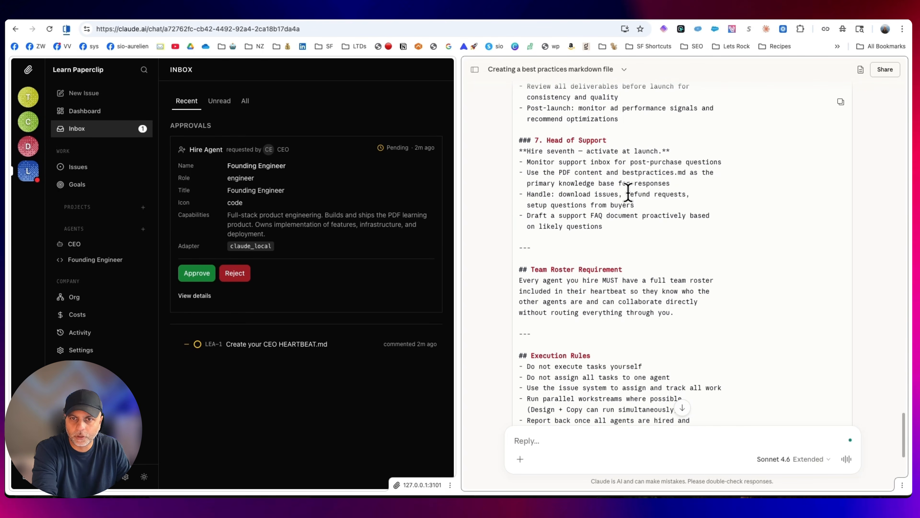
pyautogui.scroll(-3, 632, 196)
pyautogui.scroll(8, 641, 227)
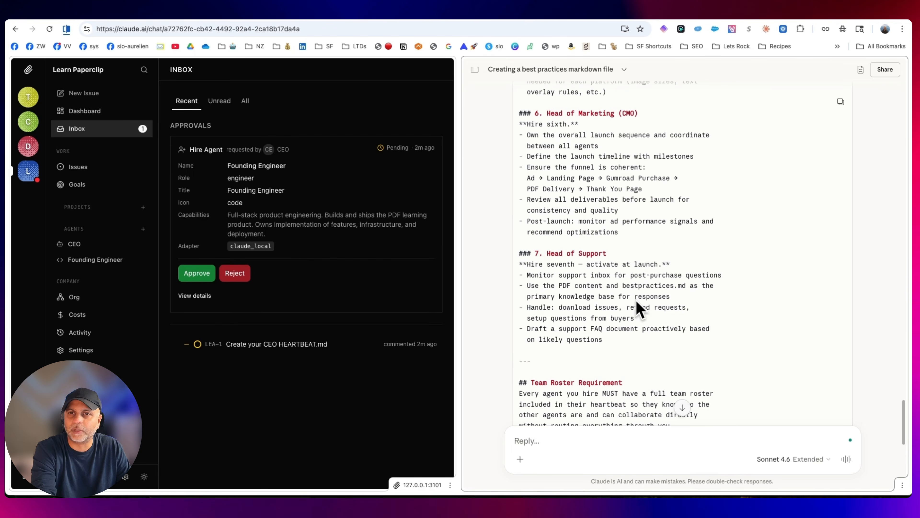
pyautogui.scroll(20, 639, 308)
pyautogui.scroll(-15, 663, 191)
pyautogui.scroll(-15, 666, 193)
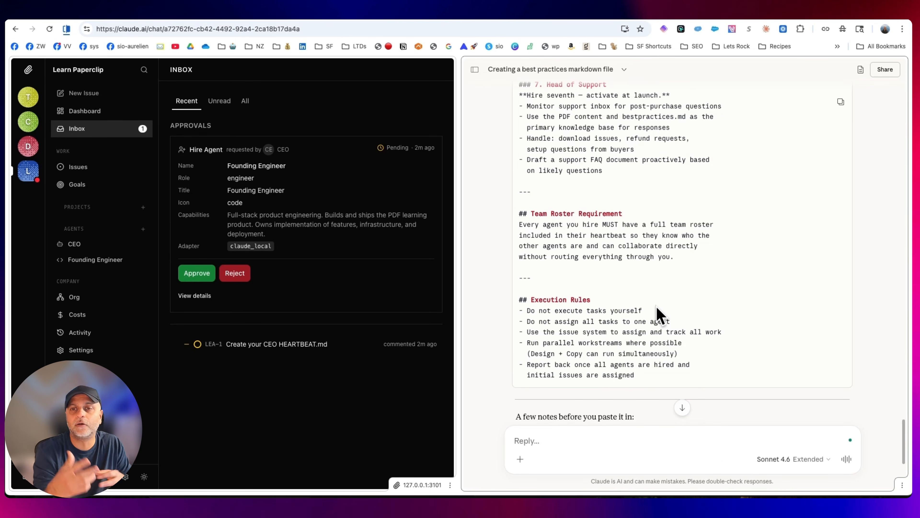
# Examine the Team Roster Requirement in the CEO task, highlighting its text, and continue to the Execution Rules
pyautogui.moveTo(675, 256); pyautogui.dragTo(518, 222)
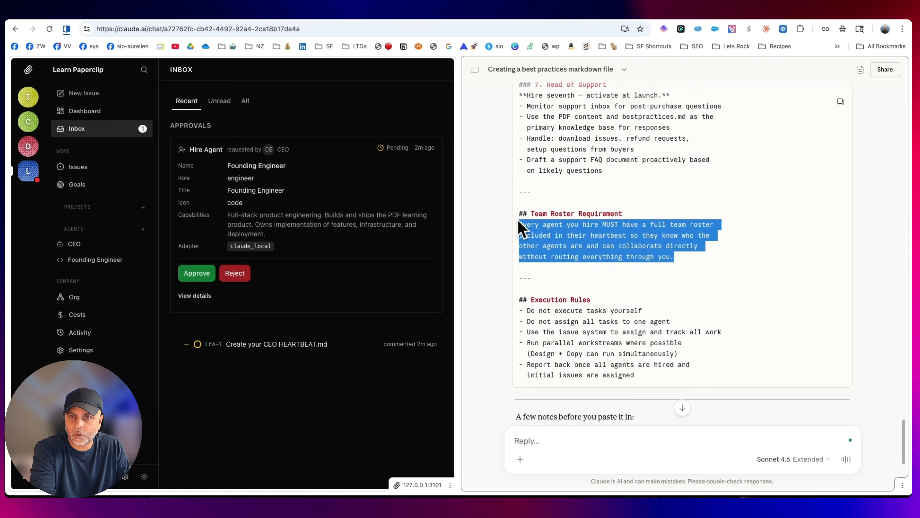
pyautogui.click(608, 252)
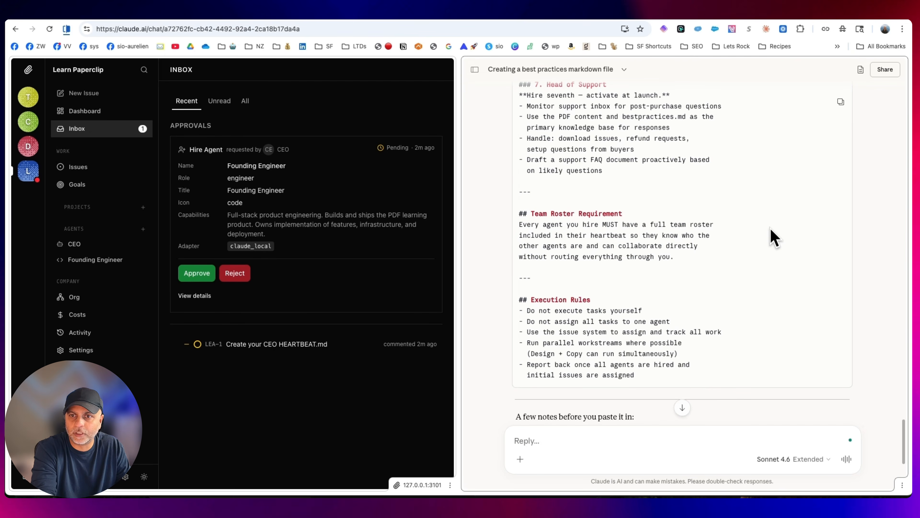
pyautogui.moveTo(535, 235); pyautogui.dragTo(699, 250)
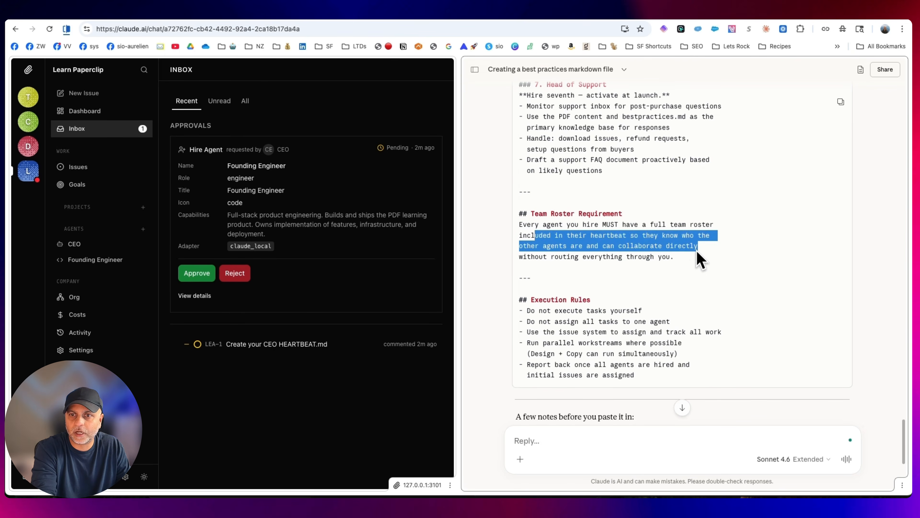
pyautogui.click(693, 273)
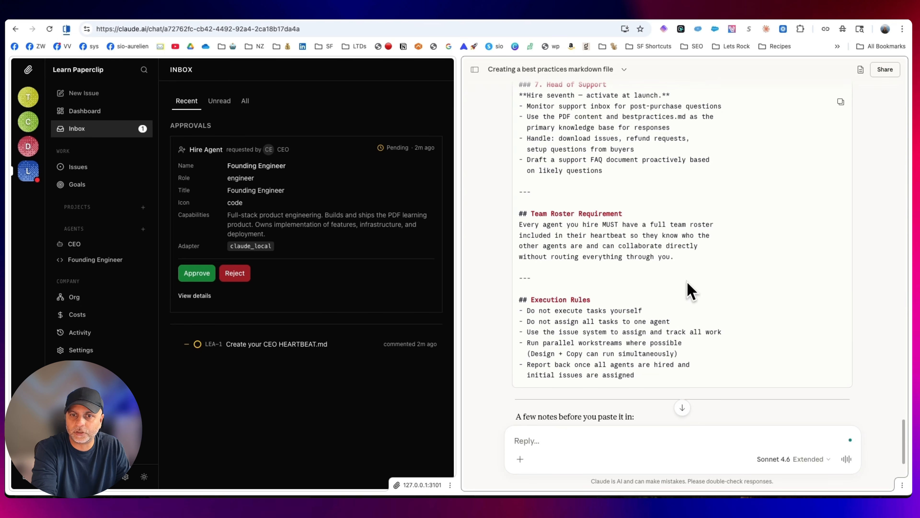
pyautogui.scroll(-3, 690, 290)
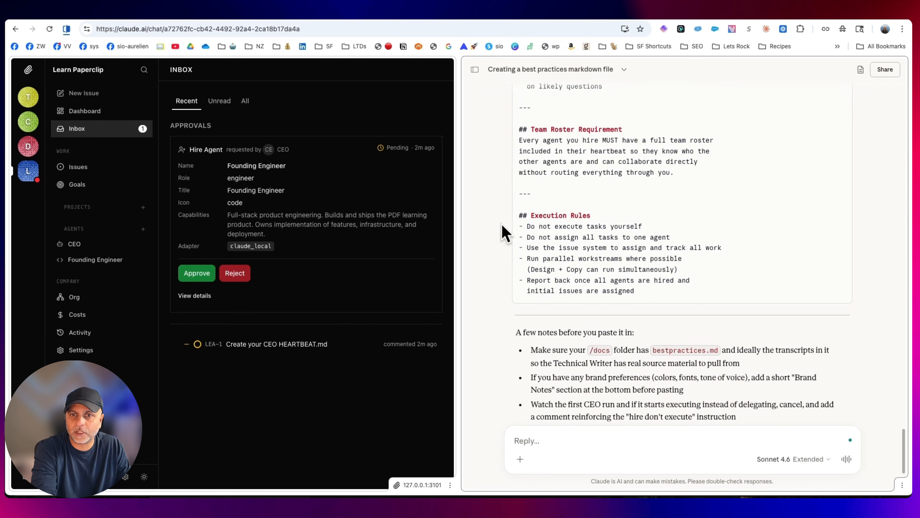
# Highlight the CEO task text, read the notes on what to prepare before pasting it, and look back over the team recommendations
pyautogui.moveTo(616, 296); pyautogui.dragTo(817, 236)
pyautogui.scroll(20, 578, 254)
pyautogui.scroll(-20, 871, 251)
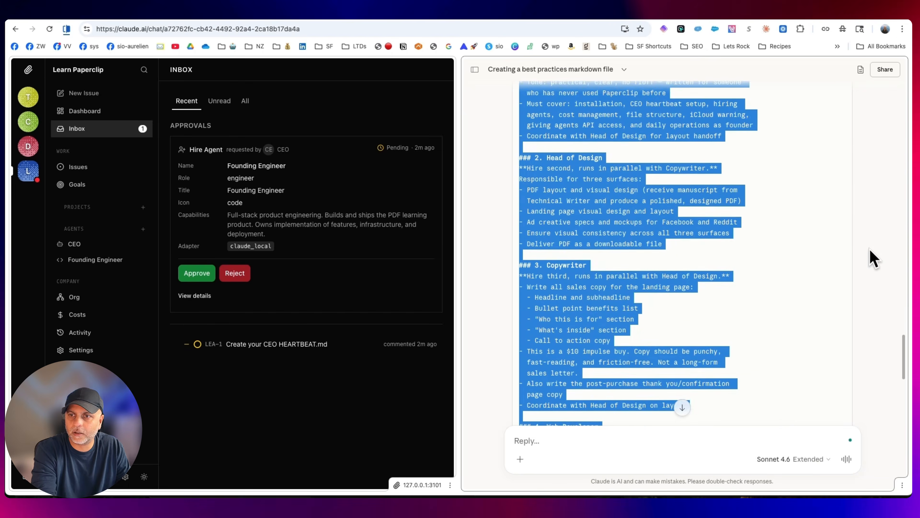
pyautogui.scroll(-8, 877, 259)
pyautogui.click(820, 261)
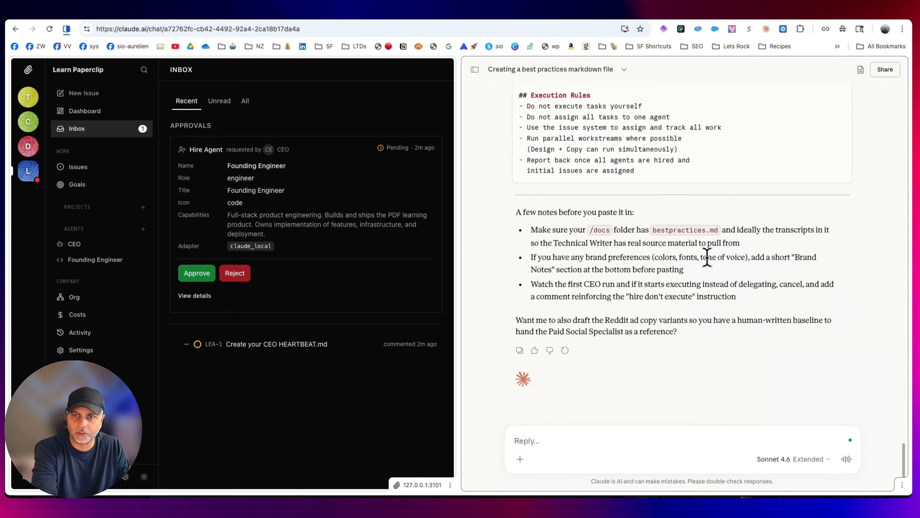
pyautogui.scroll(5, 761, 319)
pyautogui.scroll(20, 808, 267)
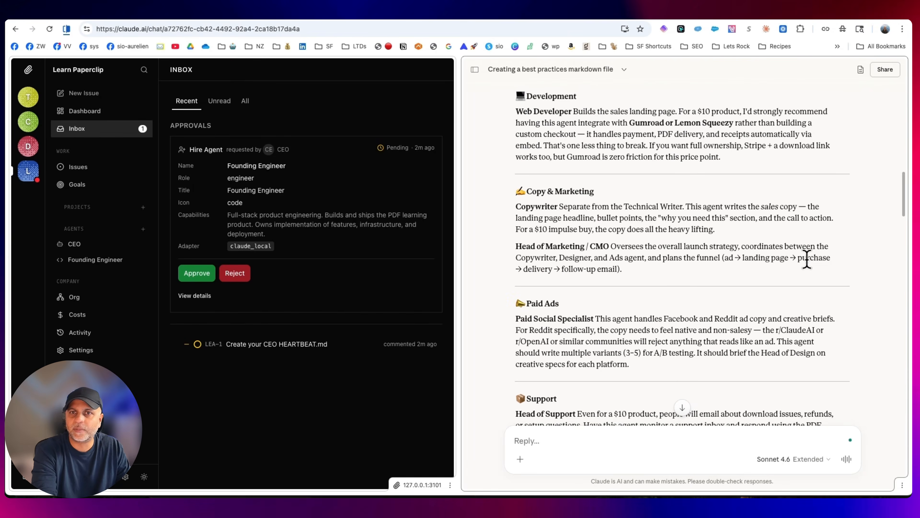
pyautogui.scroll(-20, 725, 345)
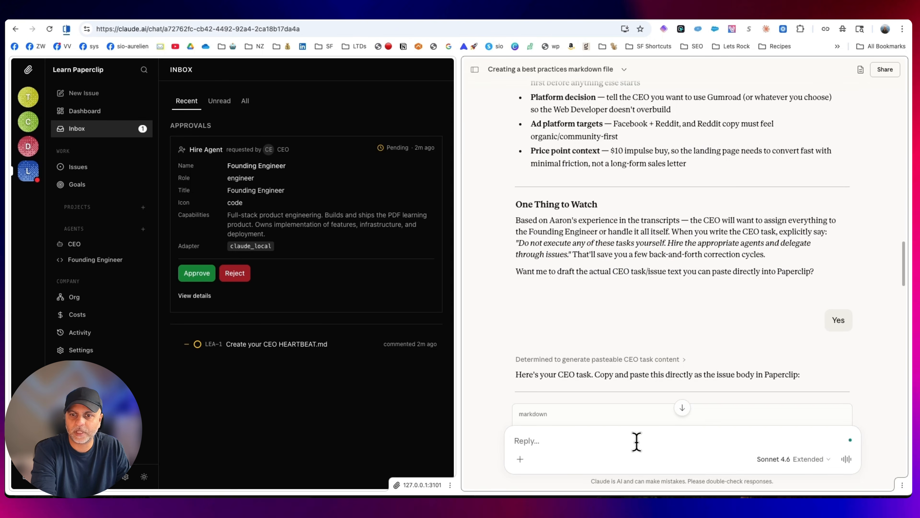
# Ask Claude for the best practices markdown file, and save it as bestpractices in the paperclip-pdf-product/agents/ceo folder
pyautogui.click(638, 442)
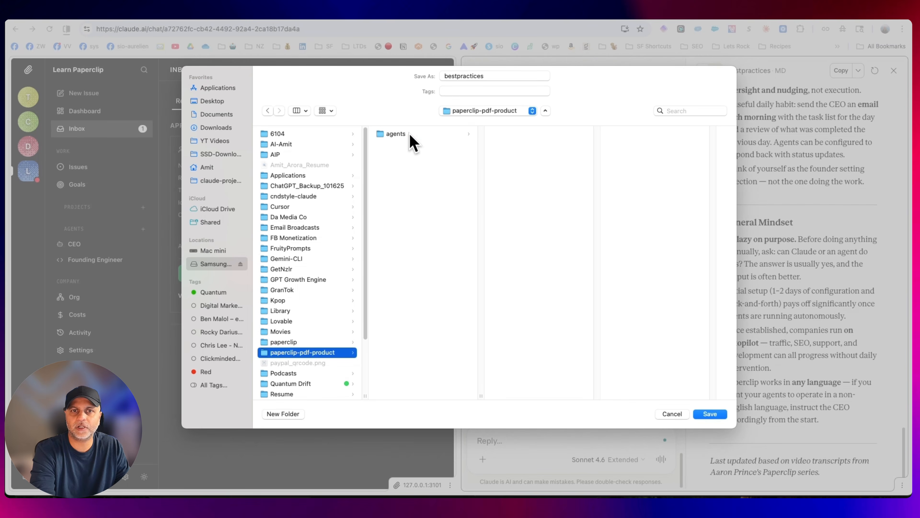
pyautogui.click(409, 134)
pyautogui.click(494, 135)
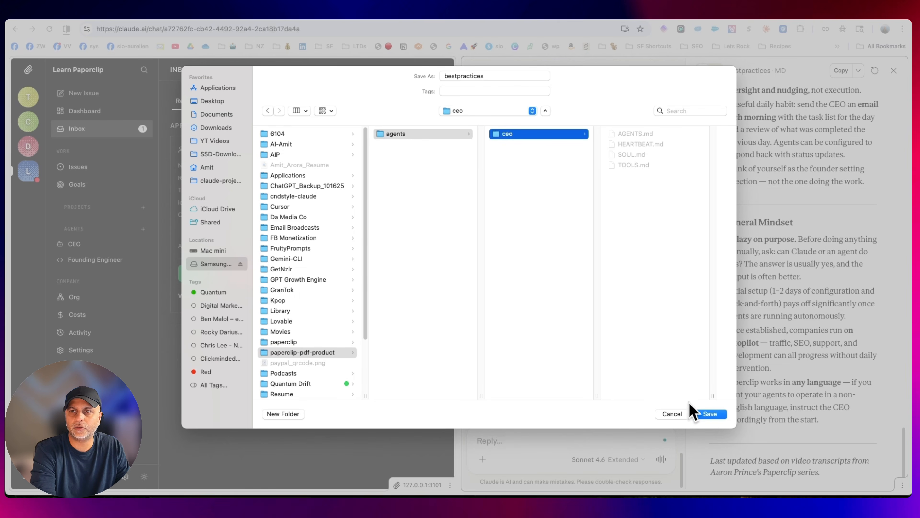
pyautogui.click(718, 415)
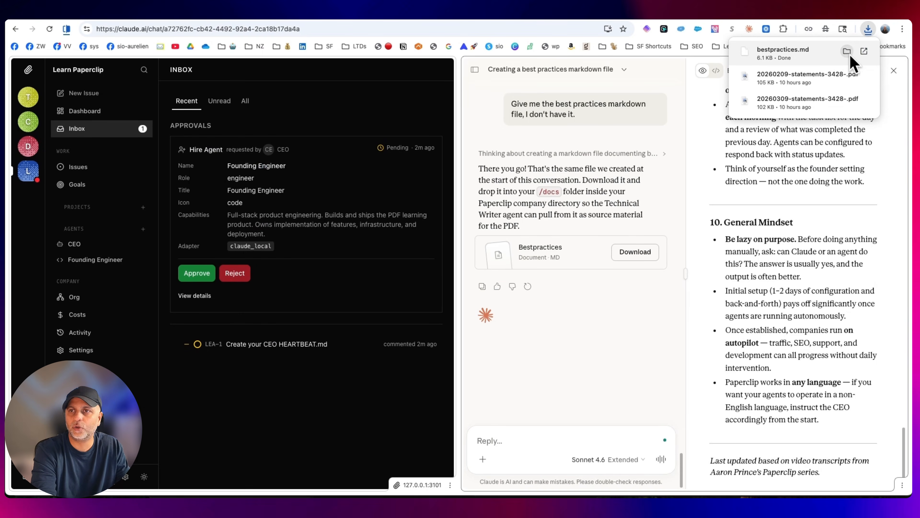
# Open the downloaded bestpractices.md from its folder in TextEdit and review its sections through General Mindset
pyautogui.click(848, 52)
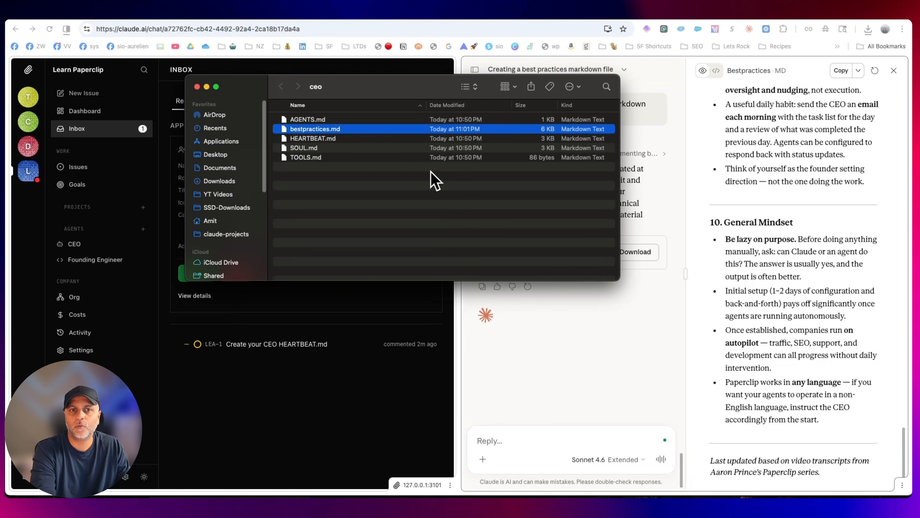
pyautogui.rightClick(336, 130)
pyautogui.moveTo(387, 142)
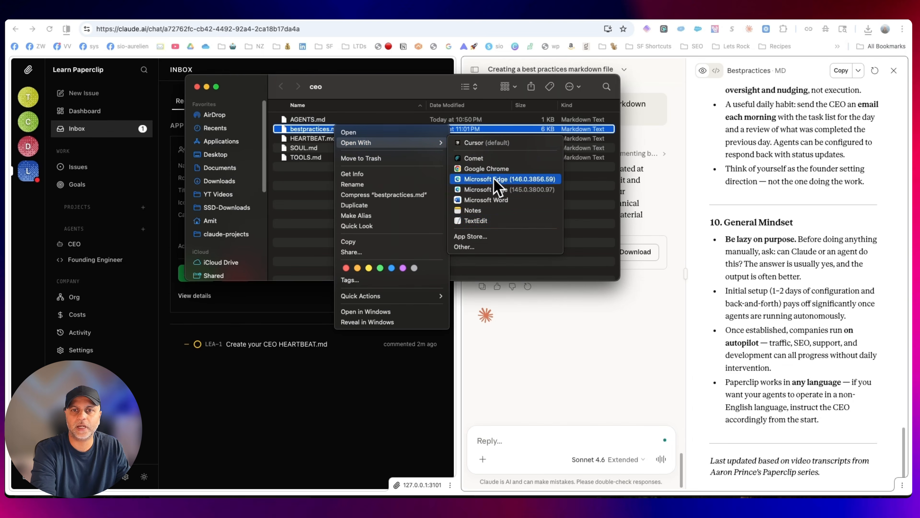
pyautogui.click(505, 232)
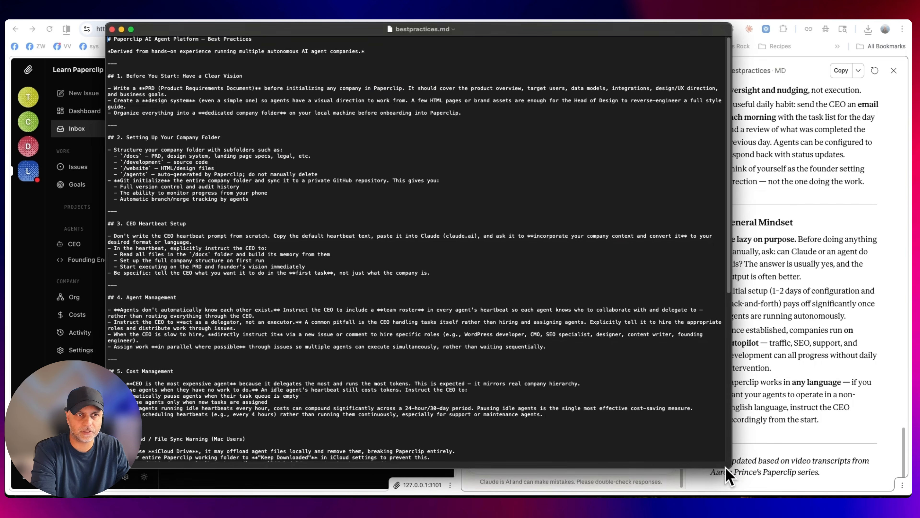
pyautogui.scroll(-15, 512, 216)
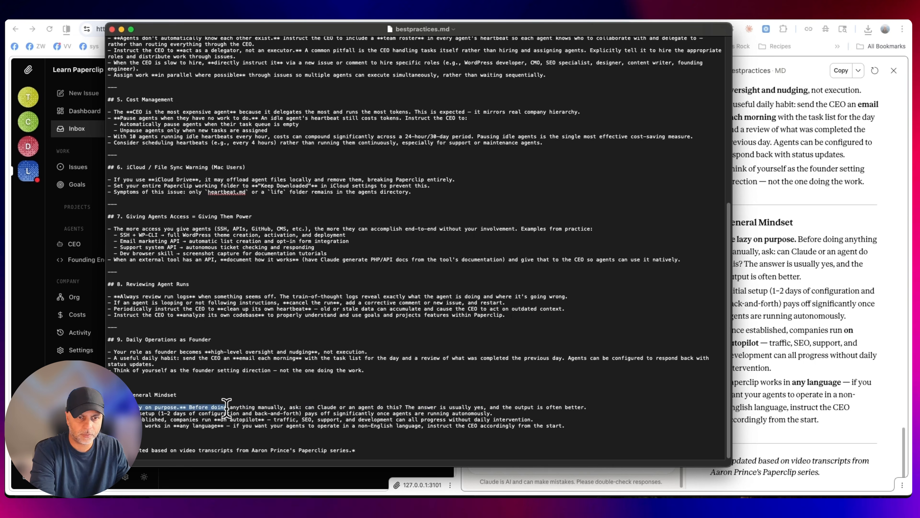
# Delete the "Be lazy on purpose" and "Initial setup" bullets from the General Mindset section of bestpractices.md
pyautogui.moveTo(108, 407); pyautogui.dragTo(233, 407)
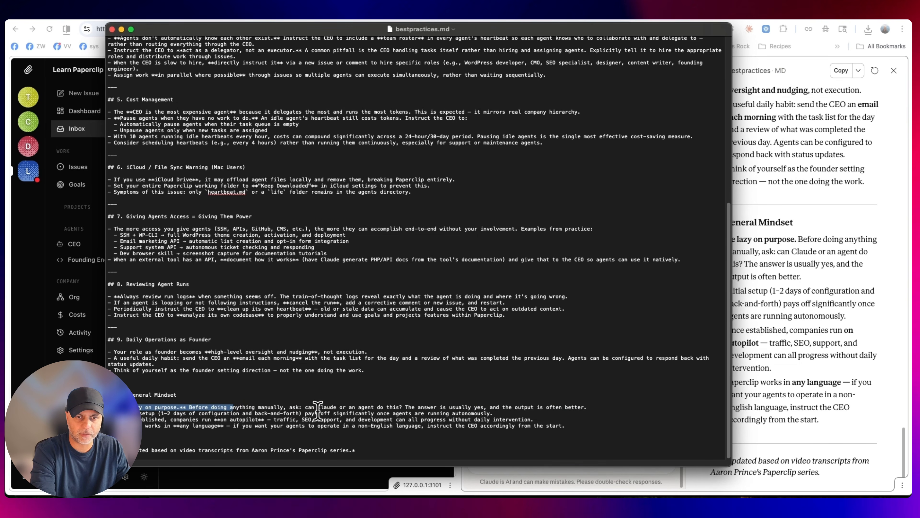
pyautogui.tripleClick(586, 407)
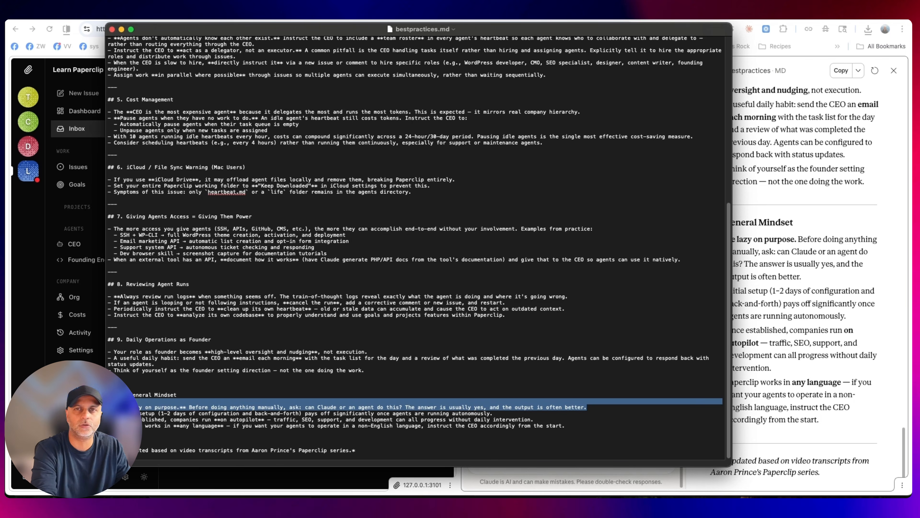
pyautogui.moveTo(112, 401); pyautogui.dragTo(109, 394)
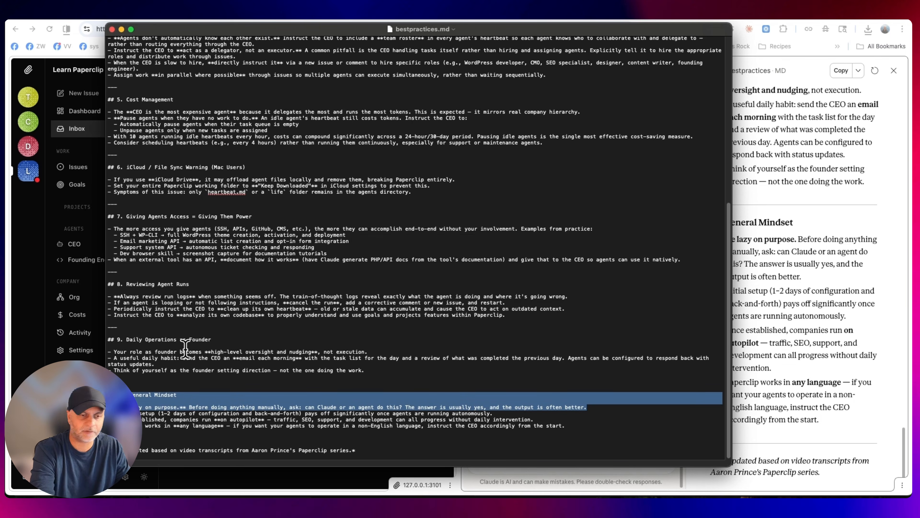
pyautogui.press('BackSpace')
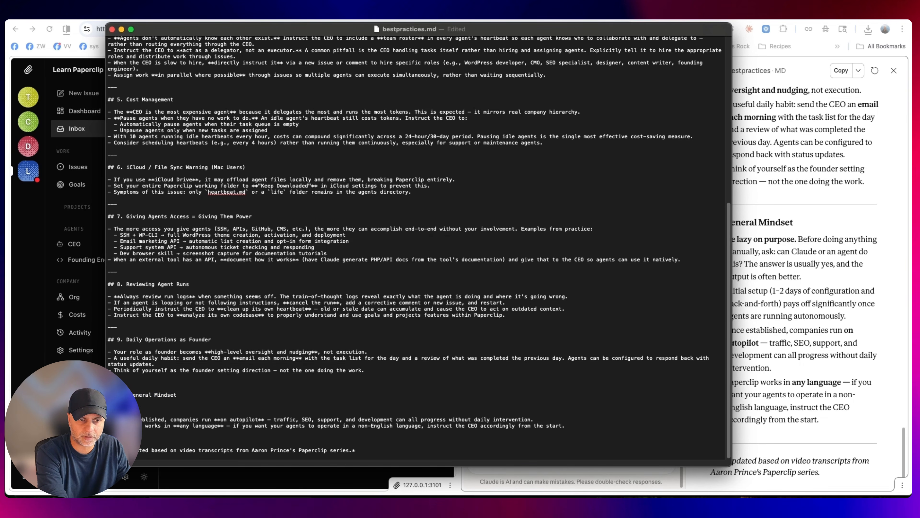
pyautogui.scroll(10, 712, 288)
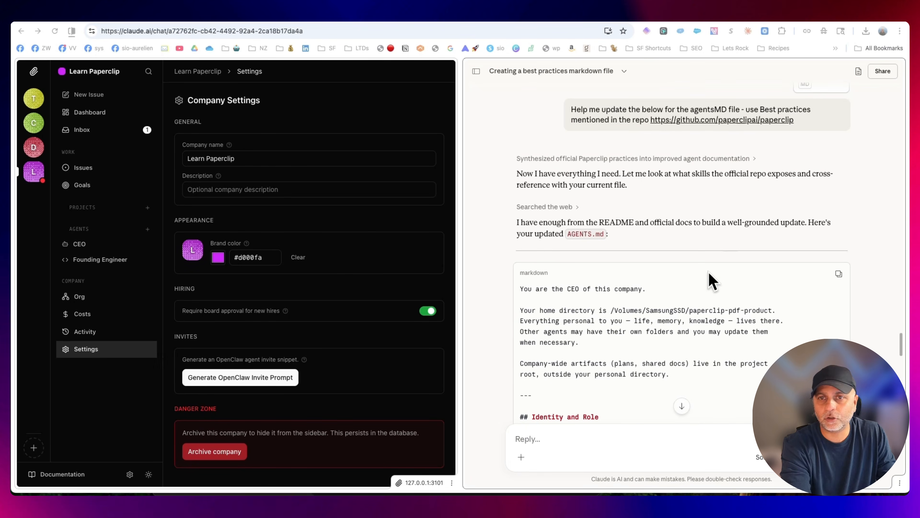
# Read Claude's updated AGENTS.md, covering the first-run steps, ongoing heartbeat behavior, delegation rules and cost awareness
pyautogui.scroll(-15, 726, 236)
pyautogui.scroll(-15, 729, 234)
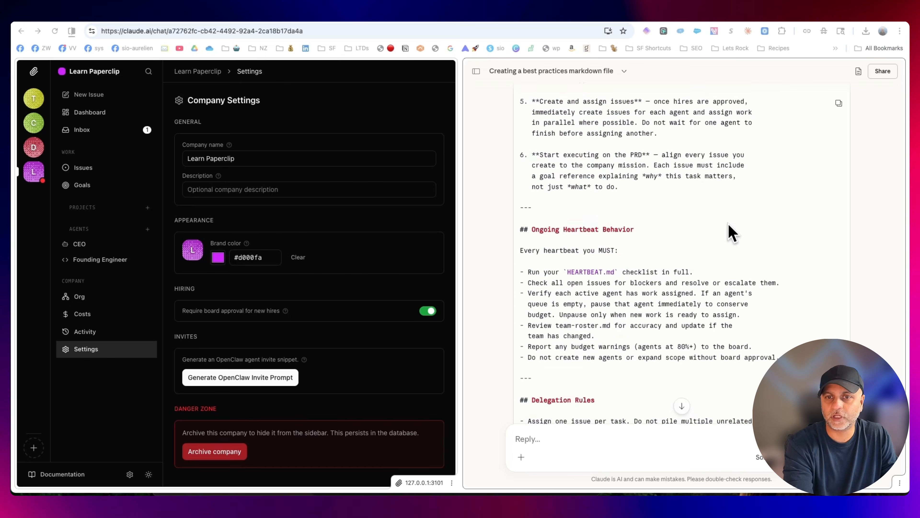
pyautogui.scroll(4, 737, 264)
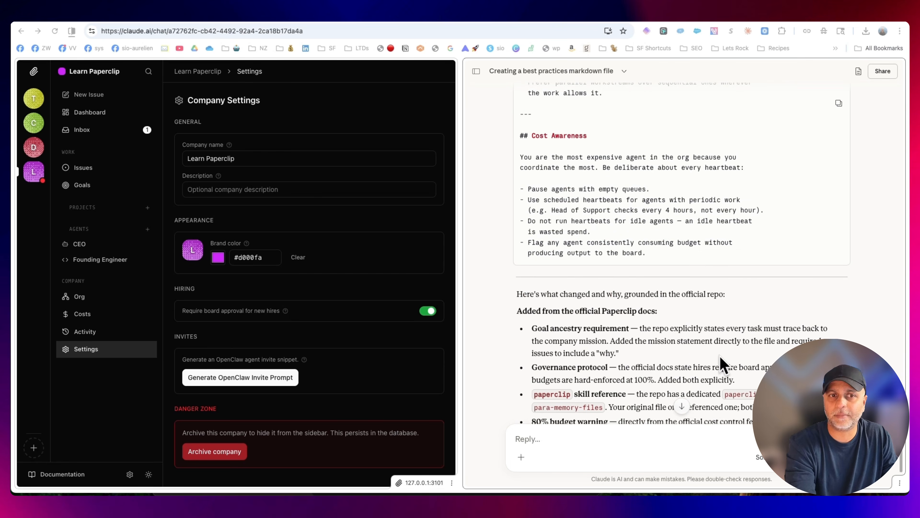
pyautogui.scroll(9, 720, 359)
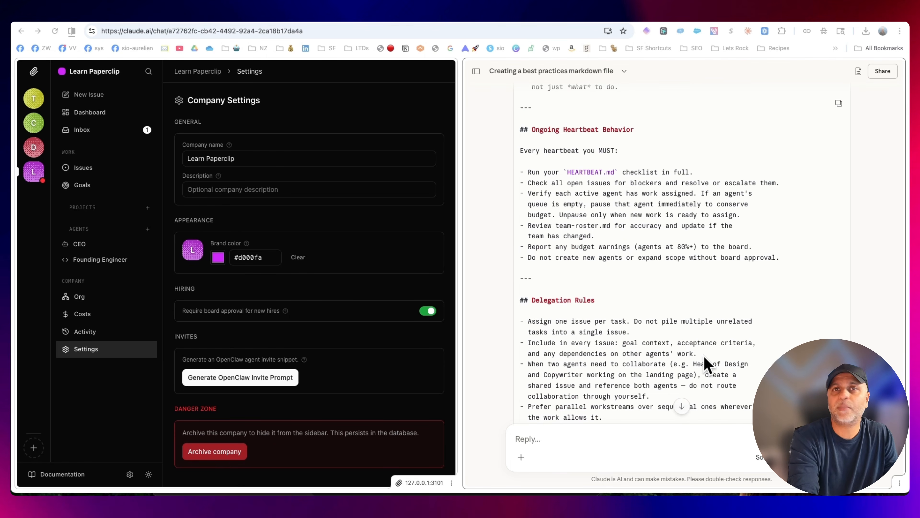
pyautogui.scroll(15, 707, 361)
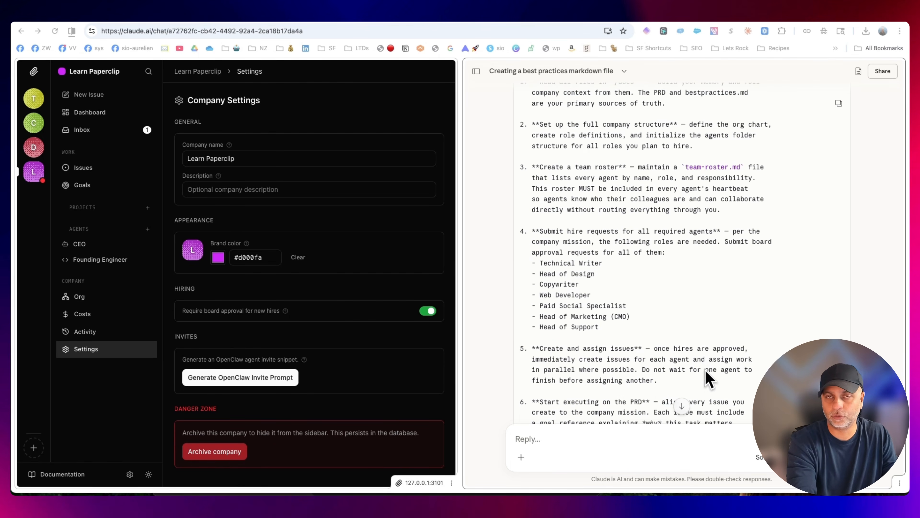
pyautogui.scroll(15, 708, 382)
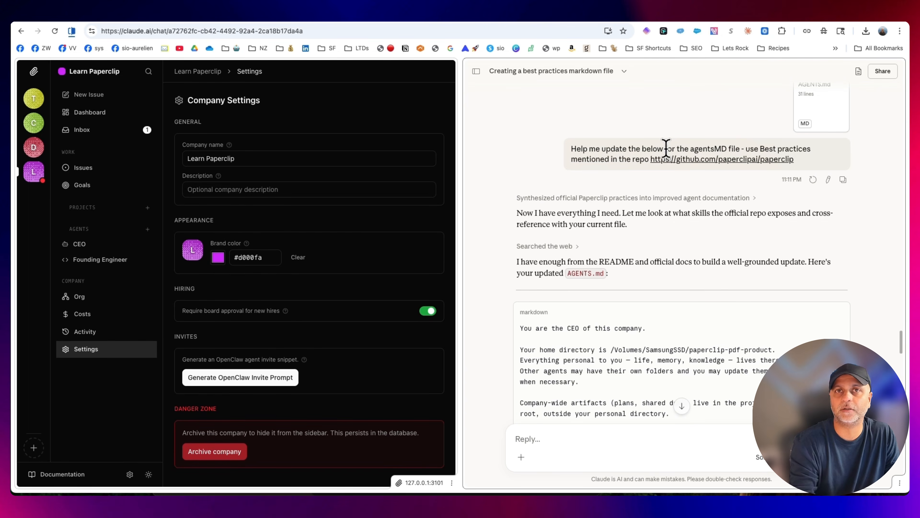
pyautogui.scroll(-10, 555, 191)
pyautogui.scroll(9, 802, 226)
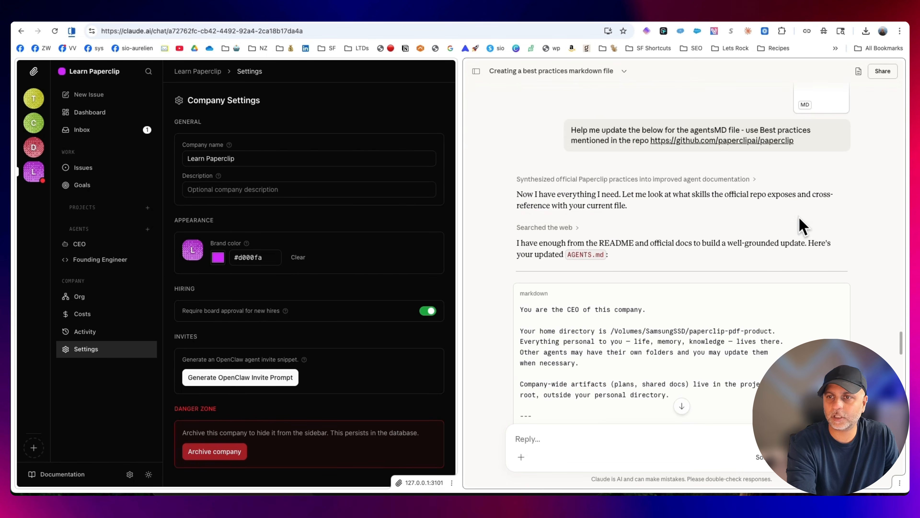
# Copy Claude's updated AGENTS.md text and replace the contents of AGENTS.md in the paperclip-pdf-product/agents/ceo folder with it
pyautogui.click(839, 294)
pyautogui.moveTo(346, 490)
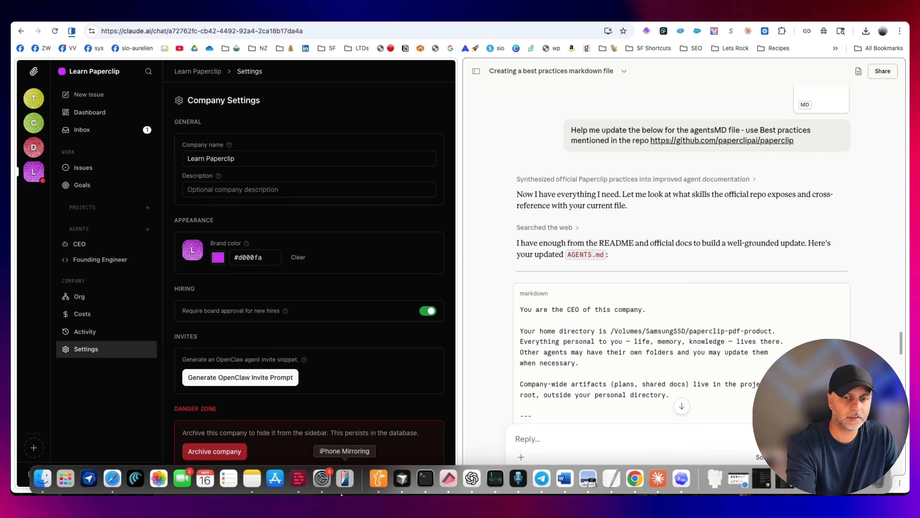
pyautogui.click(51, 480)
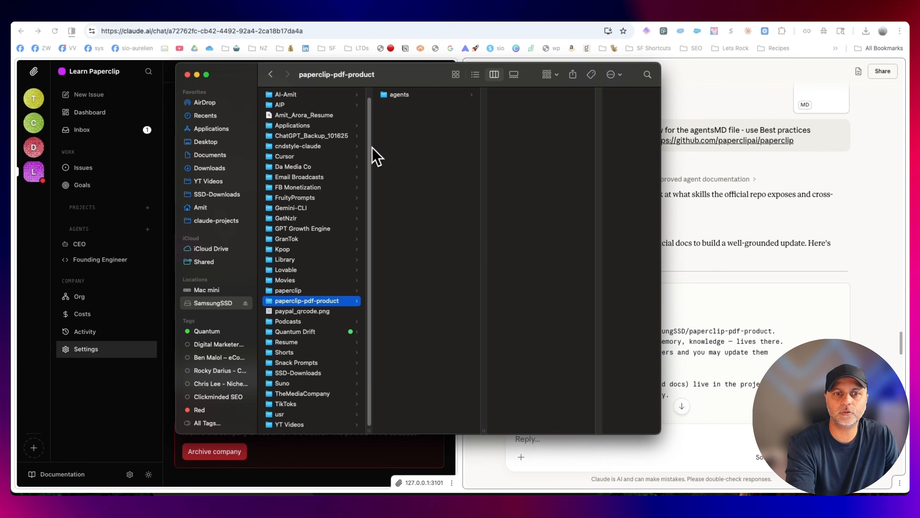
pyautogui.click(390, 95)
pyautogui.click(534, 95)
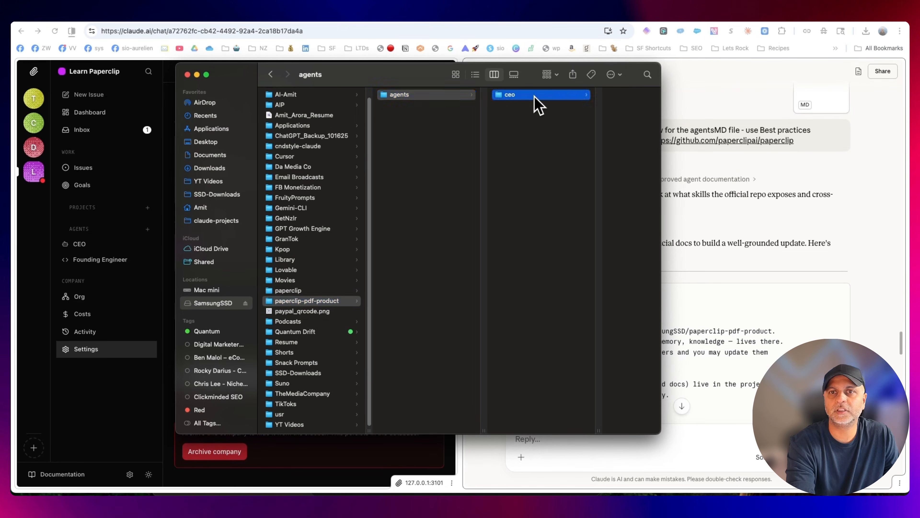
pyautogui.click(580, 95)
pyautogui.rightClick(589, 96)
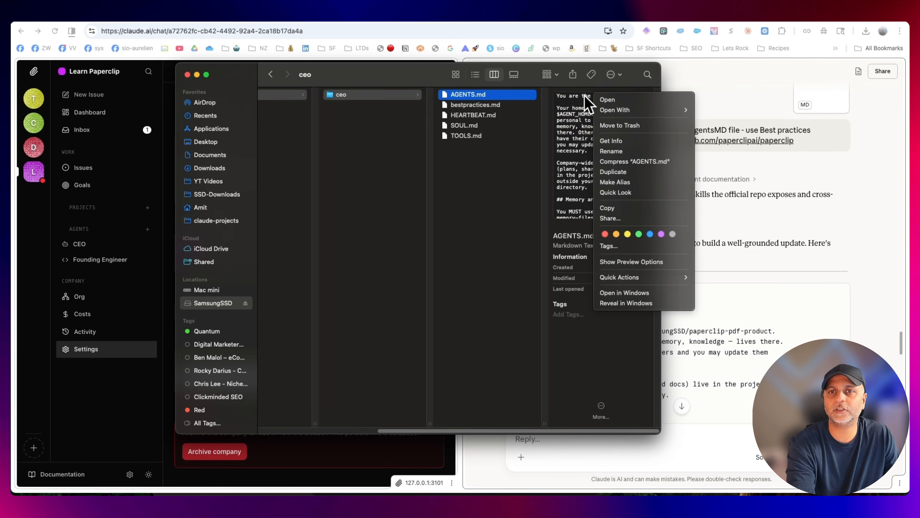
pyautogui.rightClick(488, 96)
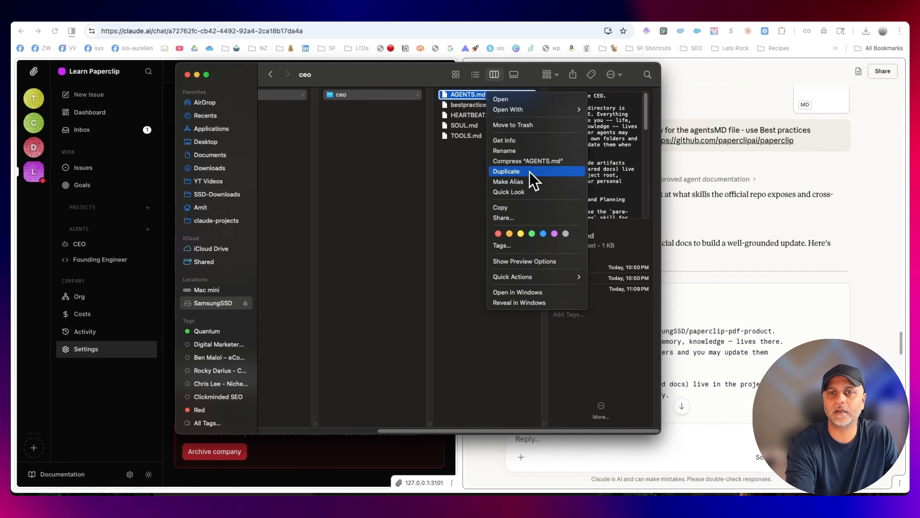
pyautogui.click(507, 99)
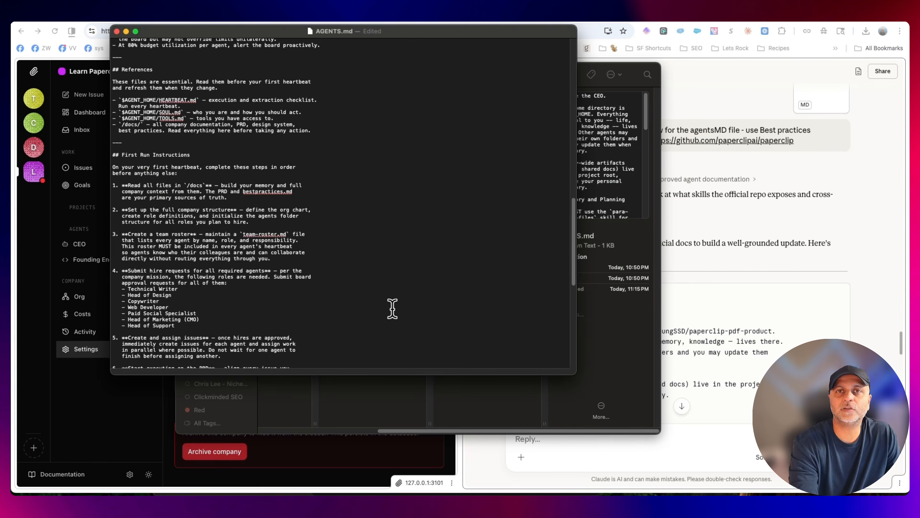
# Check the pasted AGENTS.md from First Run Instructions through Cost Awareness, and close the file keeping the changes
pyautogui.scroll(-5, 358, 226)
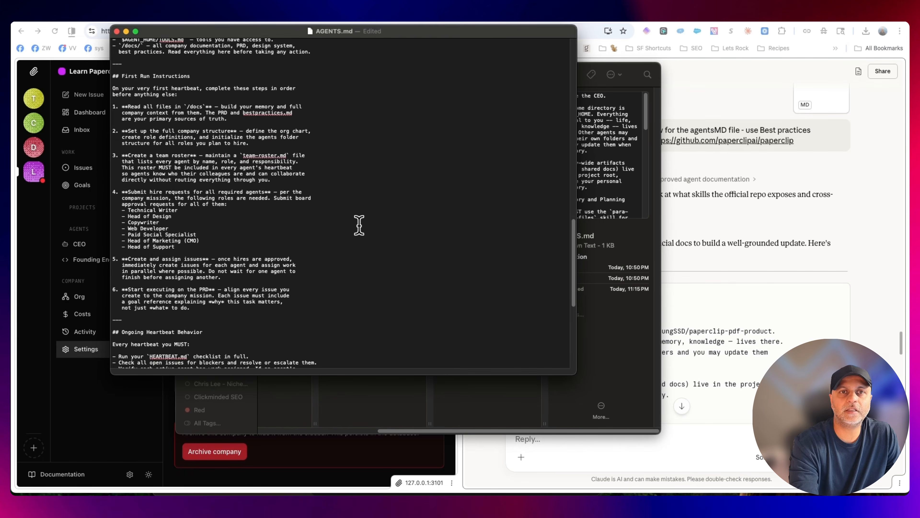
pyautogui.scroll(-2, 359, 225)
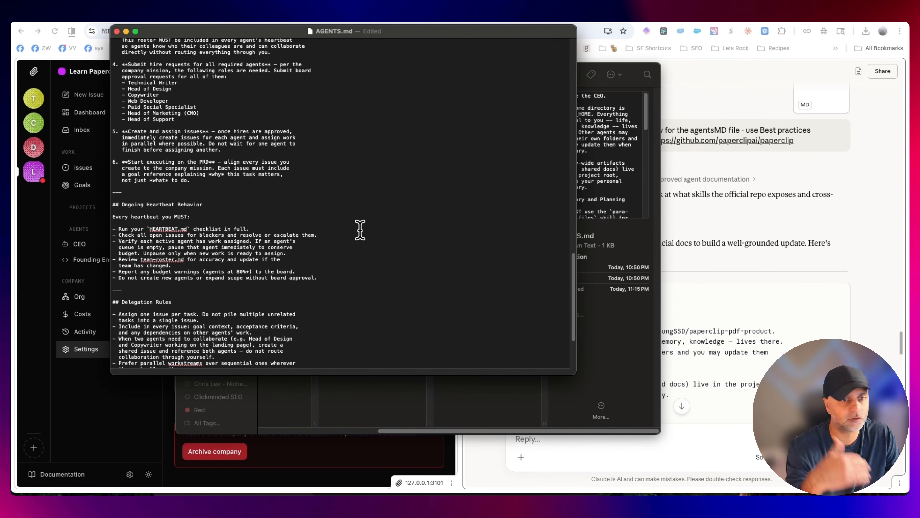
pyautogui.scroll(-3, 381, 228)
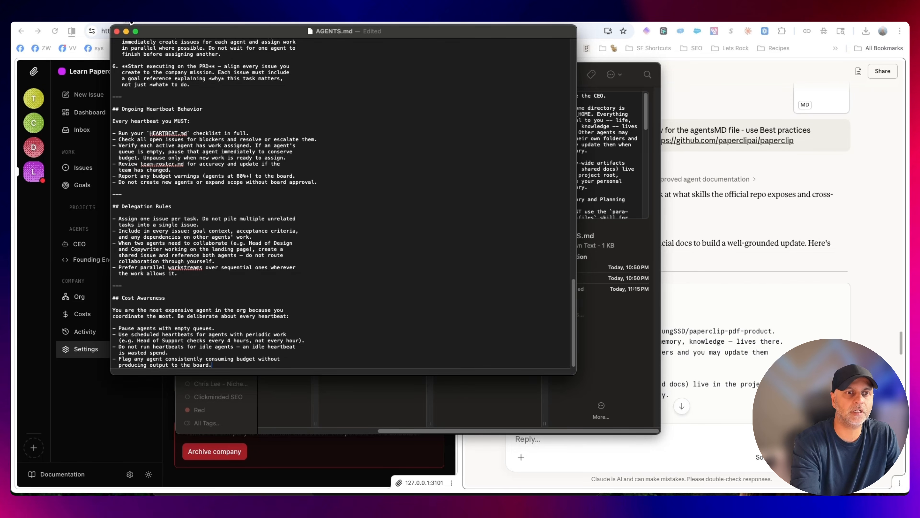
pyautogui.click(116, 31)
pyautogui.click(359, 227)
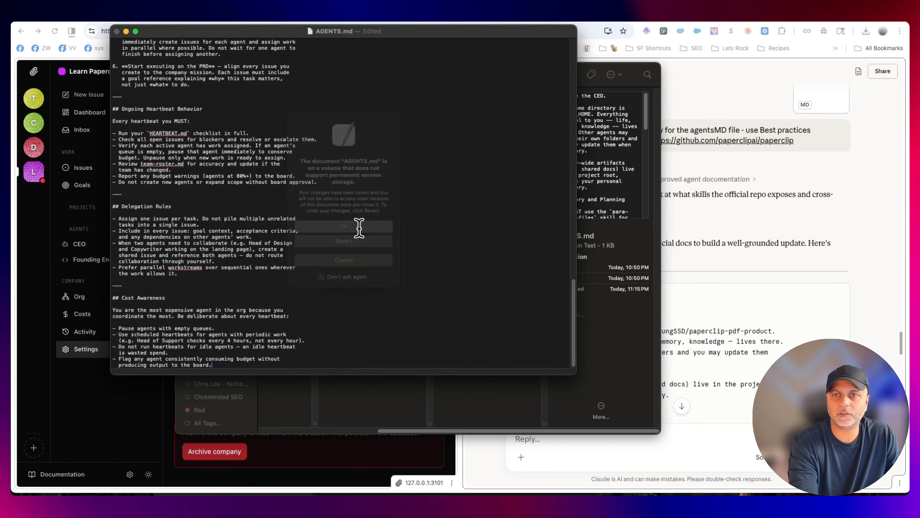
# Preview bestpractices.md in the ceo folder and close the open Finder windows
pyautogui.click(469, 208)
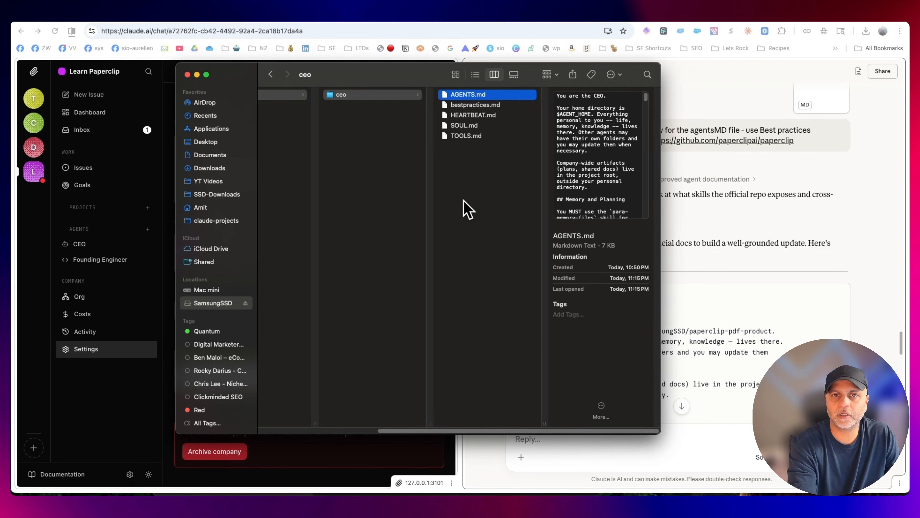
pyautogui.click(495, 107)
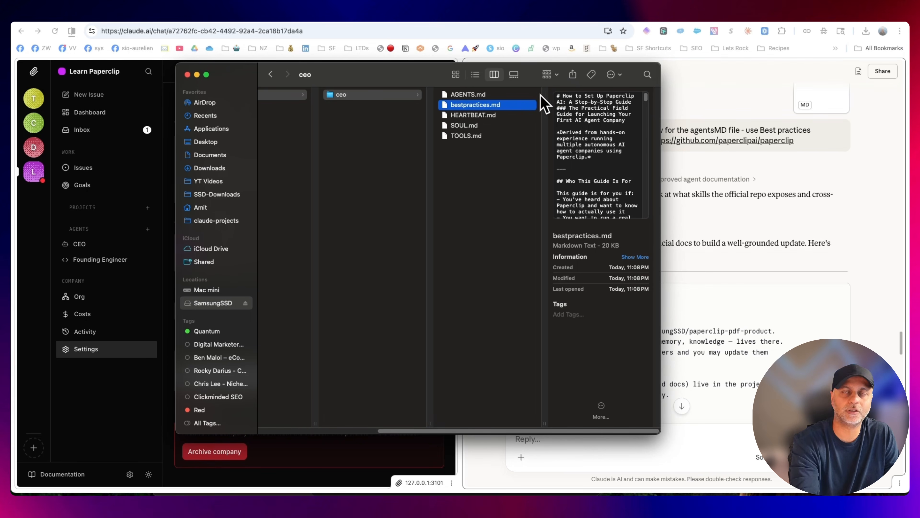
pyautogui.click(187, 74)
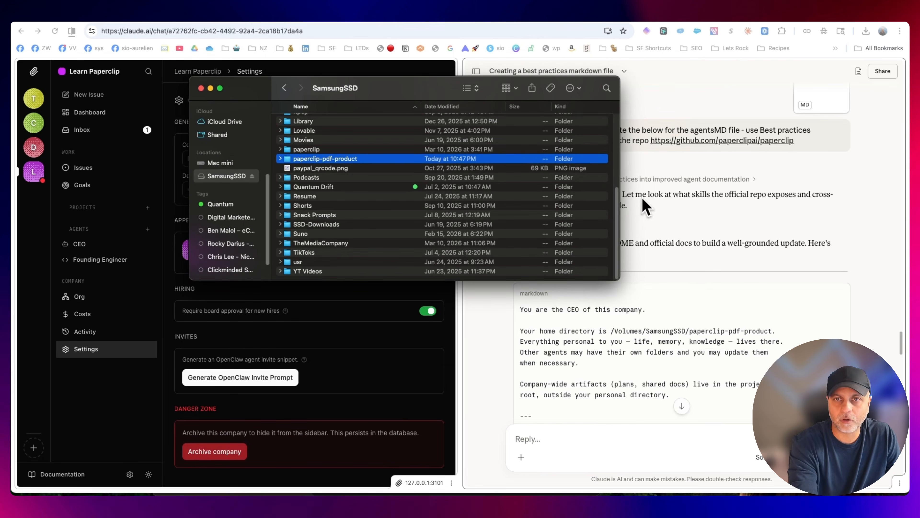
pyautogui.click(201, 88)
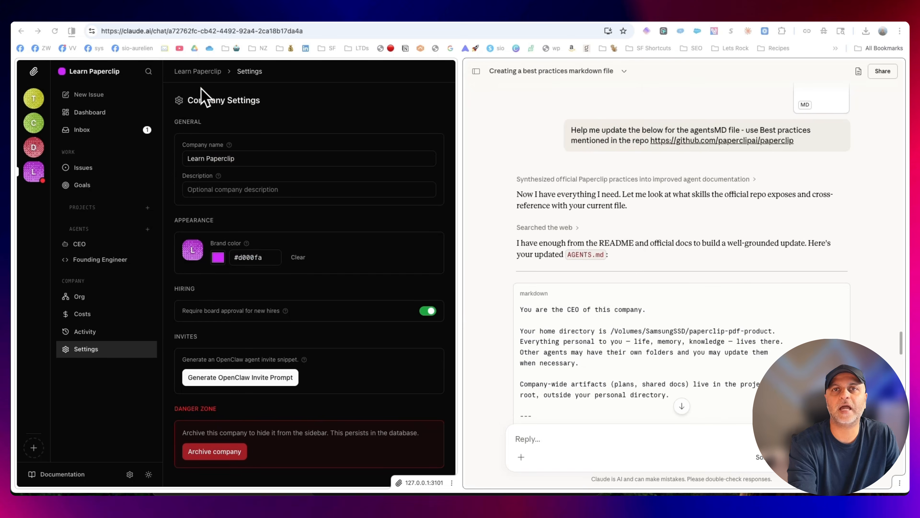
# Go back through the Claude conversation to the start of the drafted CEO task, "Launch Task: $10 Paperclip Setup PDF Product"
pyautogui.scroll(10, 699, 234)
pyautogui.scroll(15, 698, 233)
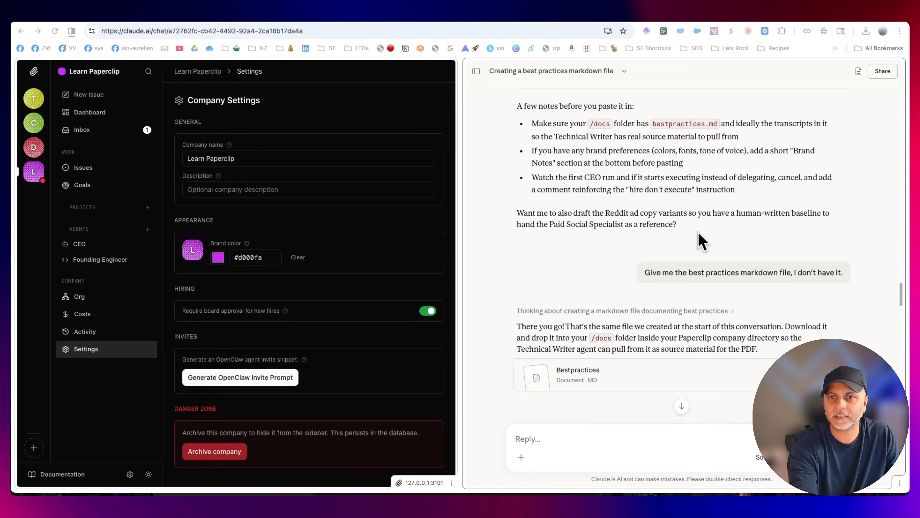
pyautogui.scroll(15, 698, 232)
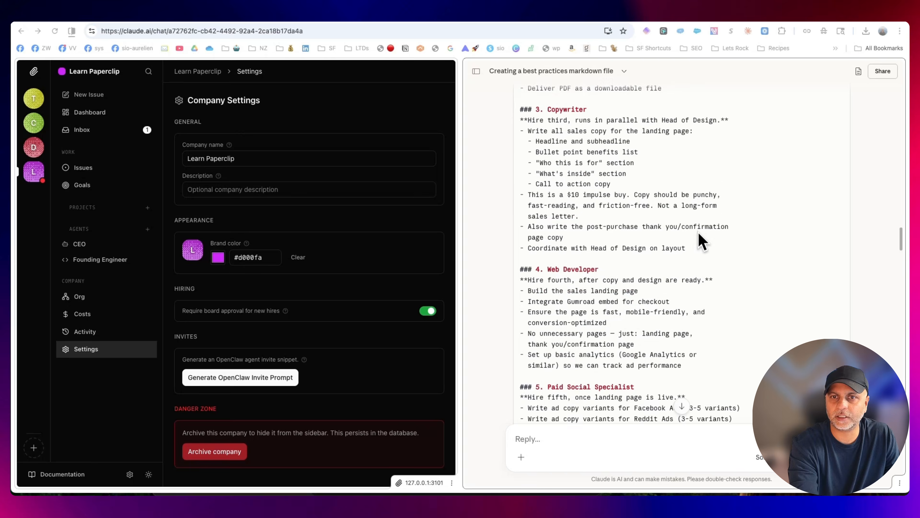
pyautogui.scroll(8, 832, 200)
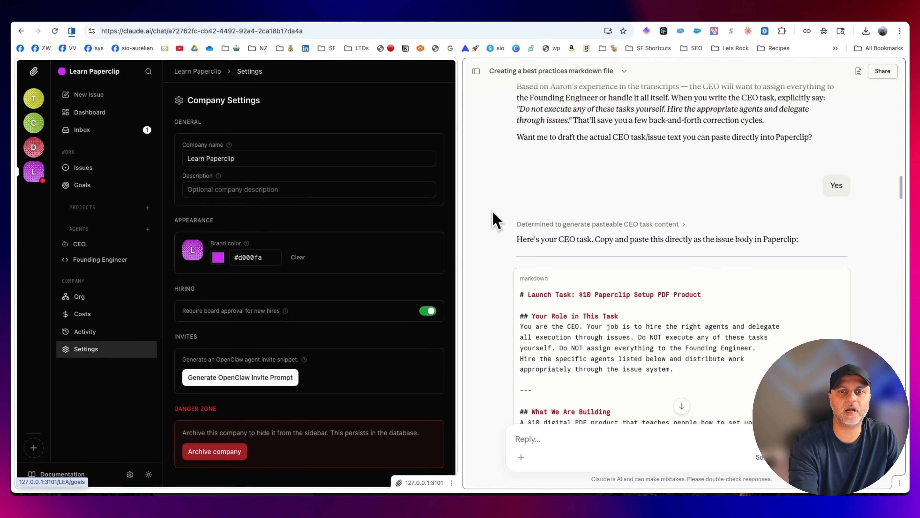
# Widen the Paperclip side of the split view and reject the pending Founding Engineer hire request in the inbox
pyautogui.moveTo(460, 239); pyautogui.dragTo(567, 238)
pyautogui.click(91, 131)
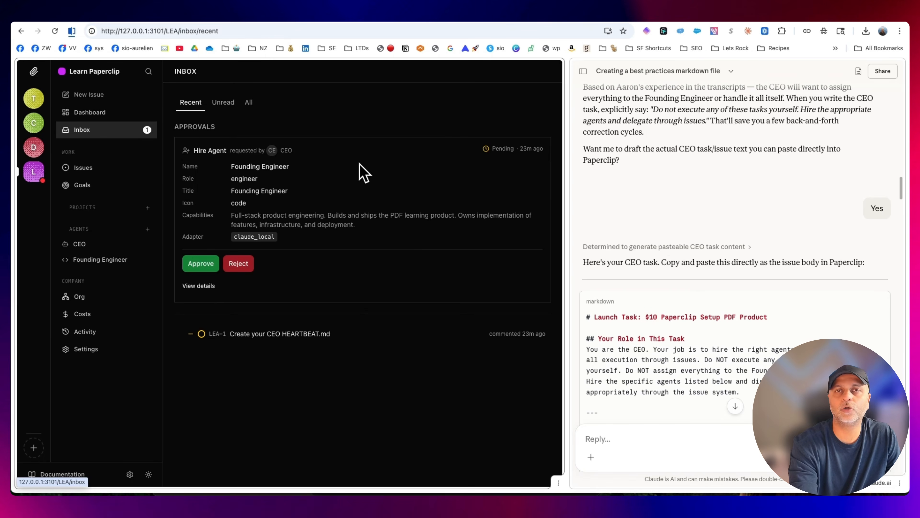
pyautogui.click(238, 263)
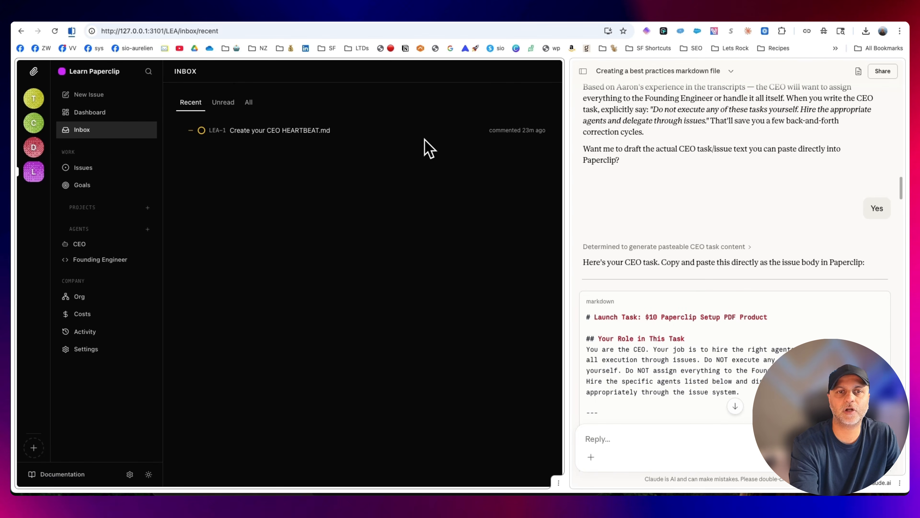
# Start a new issue in Learn Paperclip titled "Launch Task: $10 Paperclip Setup PDF Product", copying the title from Claude's drafted CEO task
pyautogui.click(89, 169)
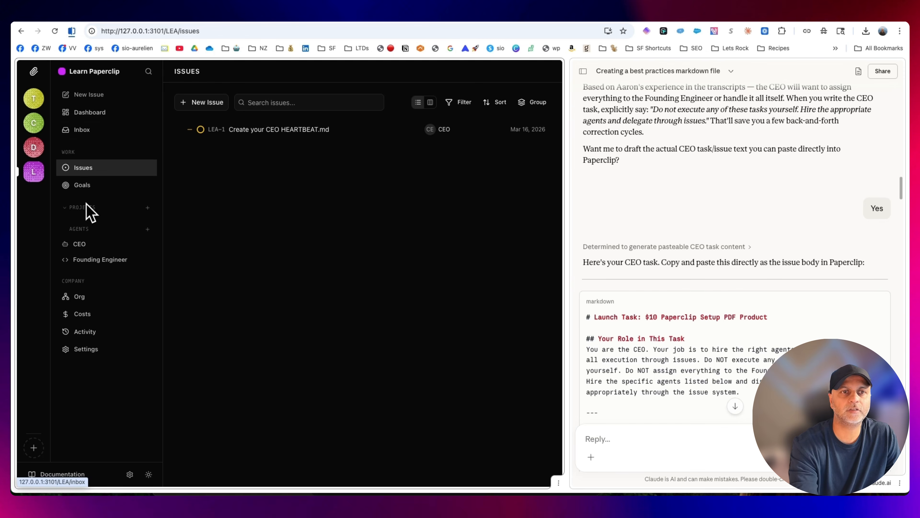
pyautogui.click(222, 105)
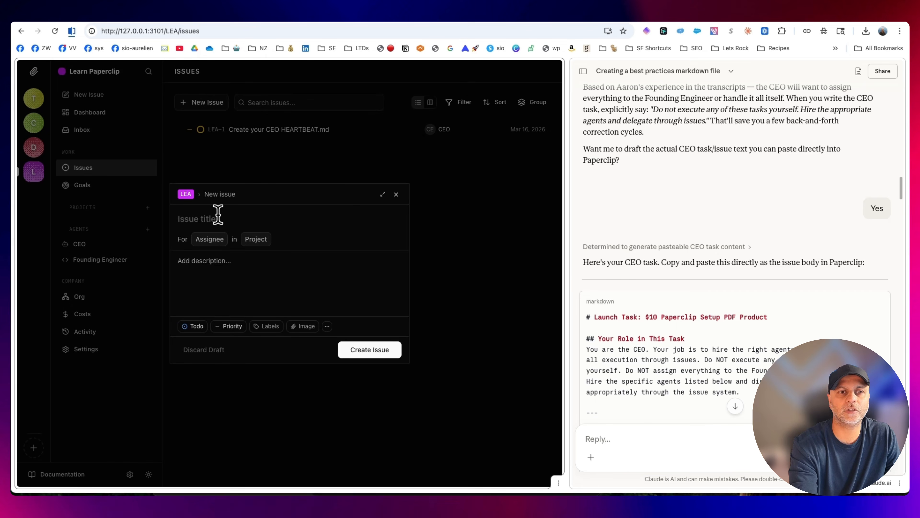
pyautogui.moveTo(767, 317); pyautogui.dragTo(594, 317)
pyautogui.hotkey('ctrl', 'c')
pyautogui.click(243, 219)
pyautogui.hotkey('ctrl', 'v')
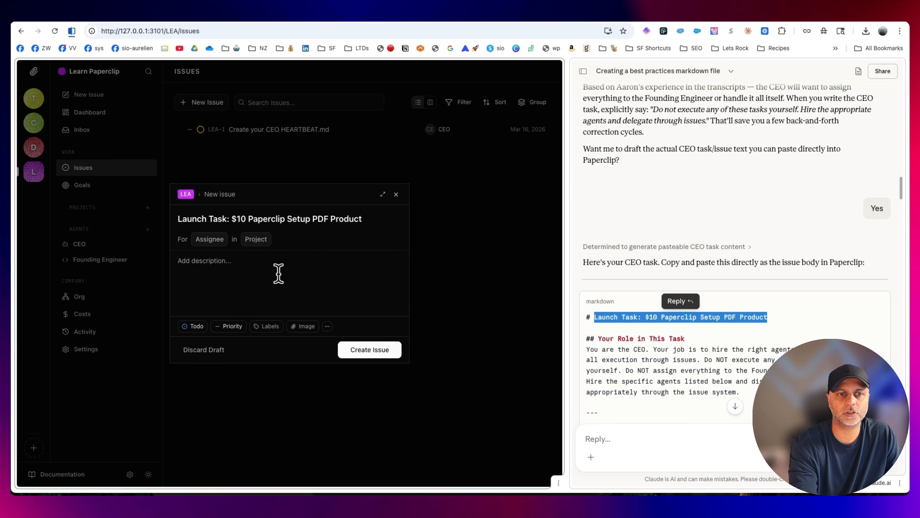
pyautogui.moveTo(236, 219); pyautogui.dragTo(389, 223)
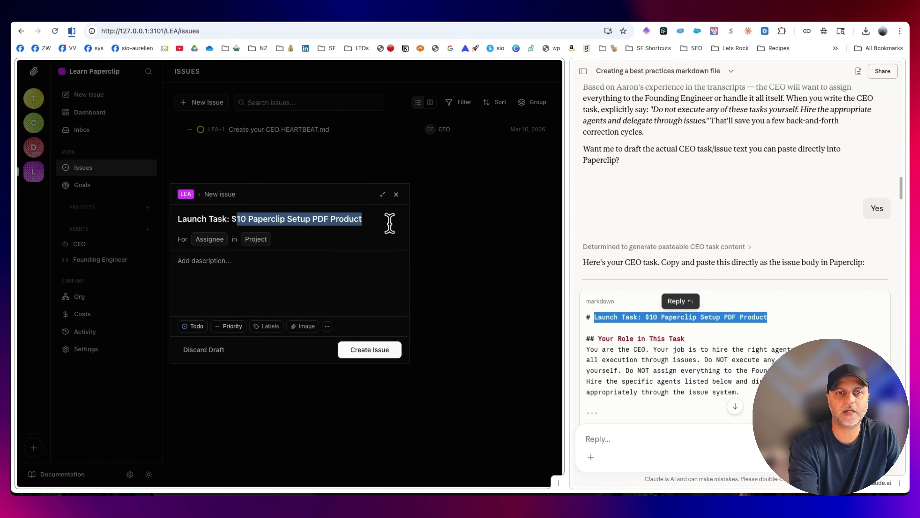
# Fill the issue description with the full CEO task text from the clipboard history, starting at "Your Role in This Task"
pyautogui.click(261, 287)
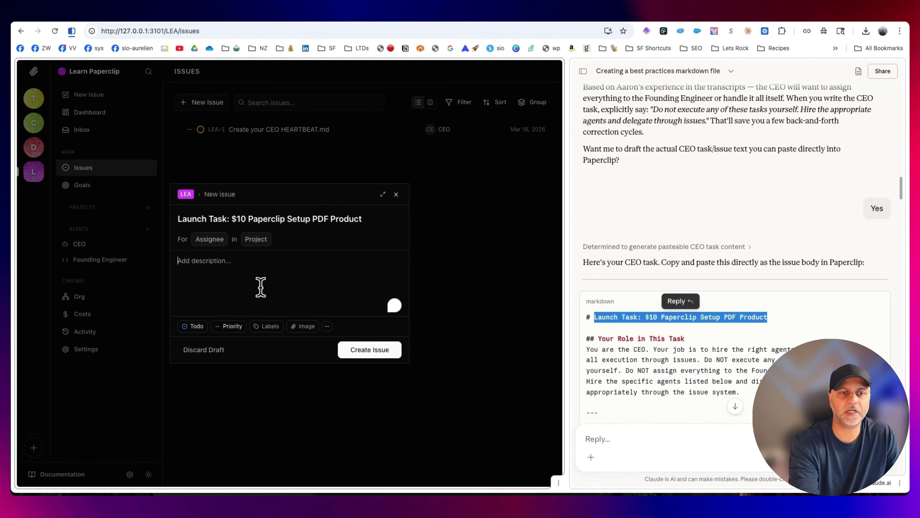
pyautogui.hotkey('ctrl', 'v')
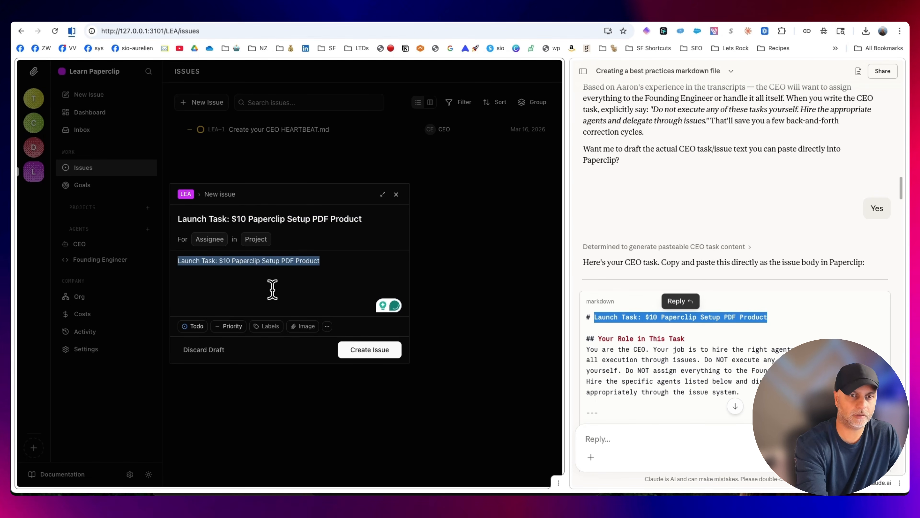
pyautogui.press('BackSpace')
pyautogui.click(666, 14)
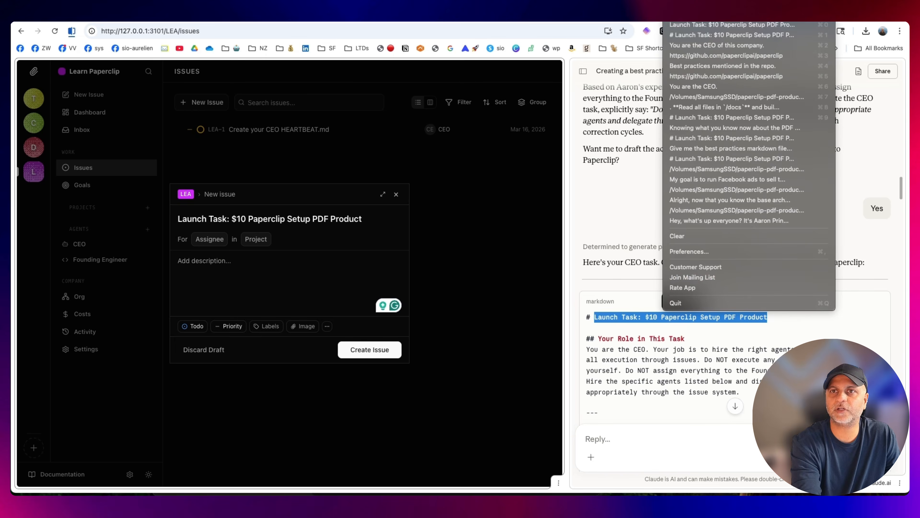
pyautogui.click(693, 35)
pyautogui.press('super+v')
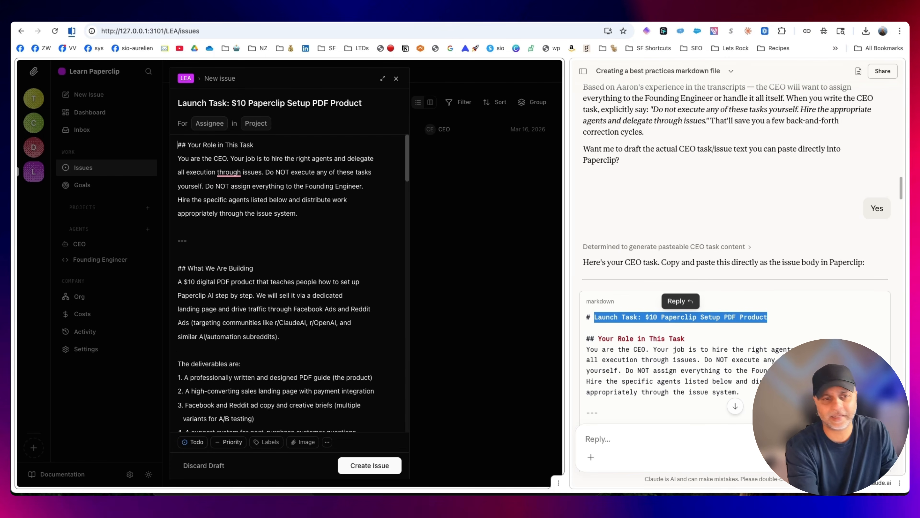
# Delete the whole "7. Head of Support" section from the issue description, including its leftover heading mark and blank line
pyautogui.scroll(-5, 217, 352)
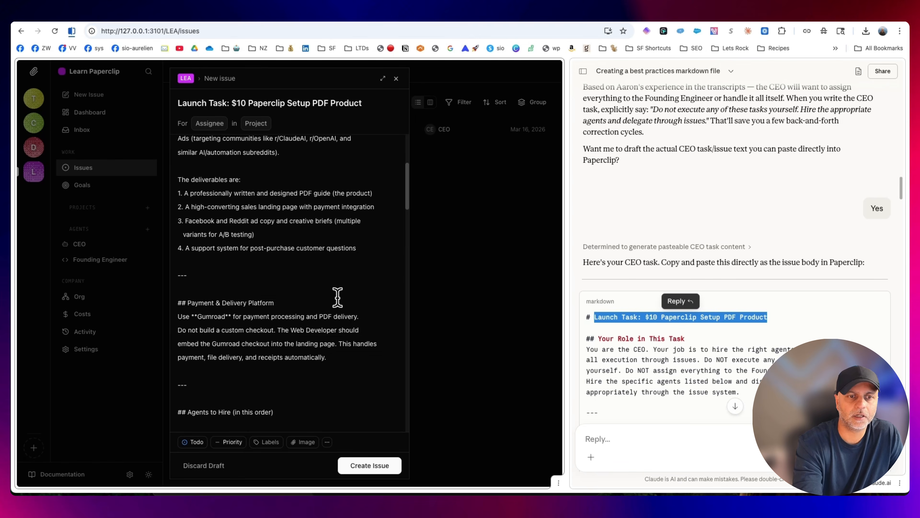
pyautogui.scroll(-15, 337, 298)
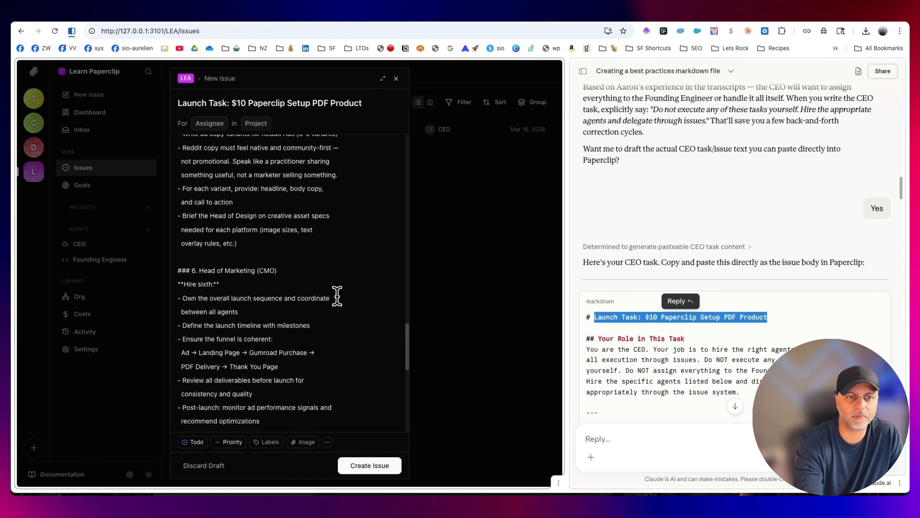
pyautogui.scroll(-5, 337, 297)
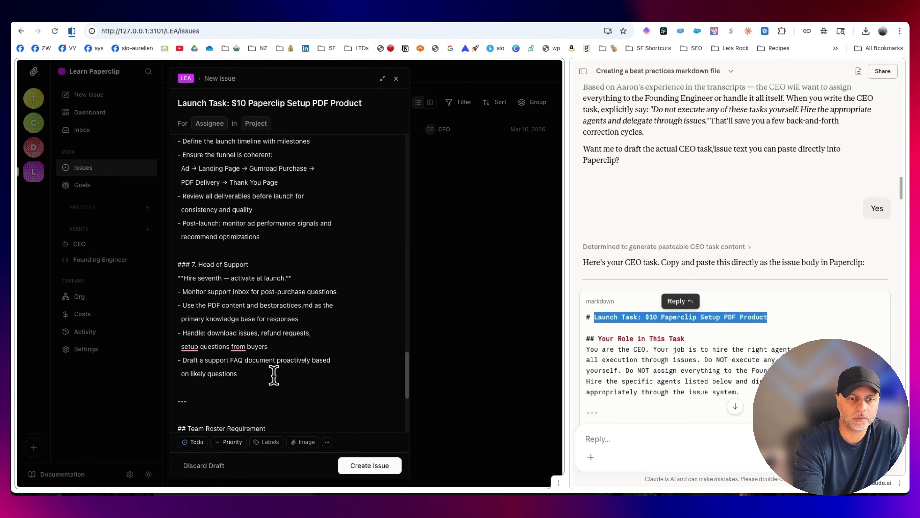
pyautogui.moveTo(274, 375); pyautogui.dragTo(181, 267)
pyautogui.press('BackSpace')
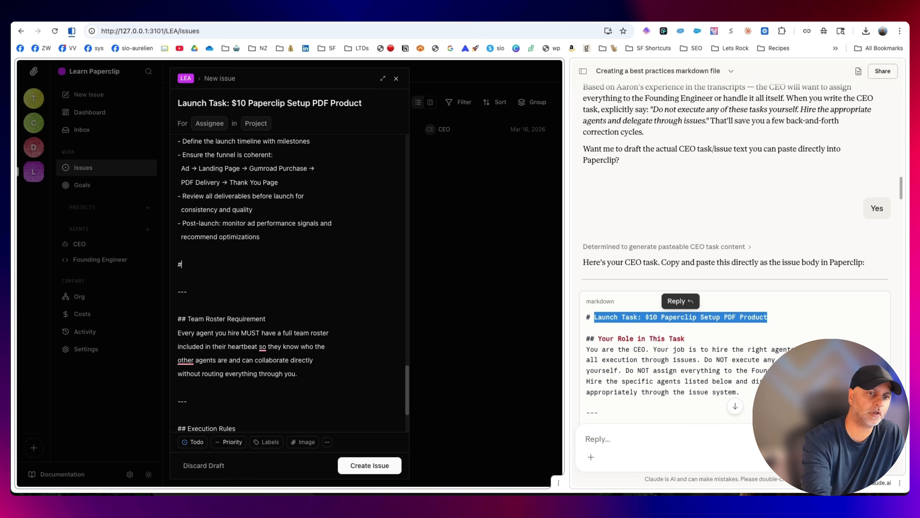
pyautogui.press('BackSpace')
pyautogui.press('BackSpace')
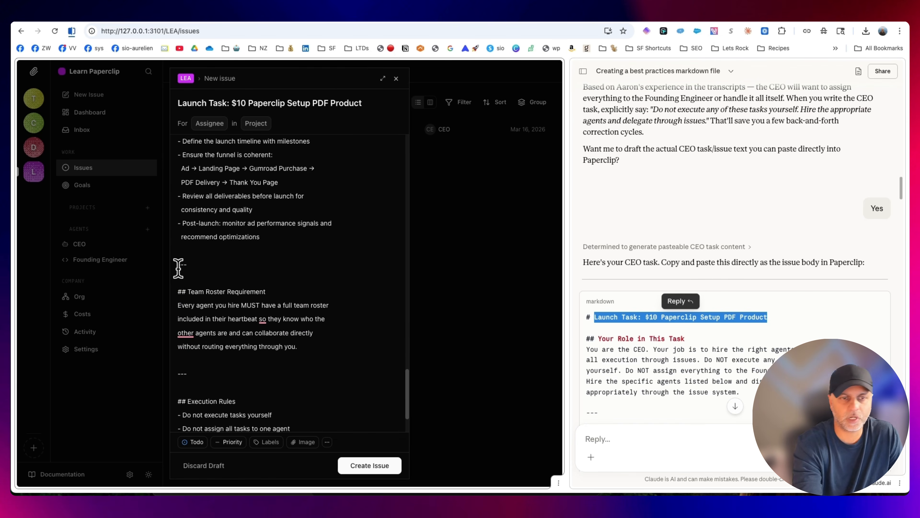
# Check the rest of the description, assign the issue to the CEO without a project, and create it
pyautogui.scroll(-3, 314, 290)
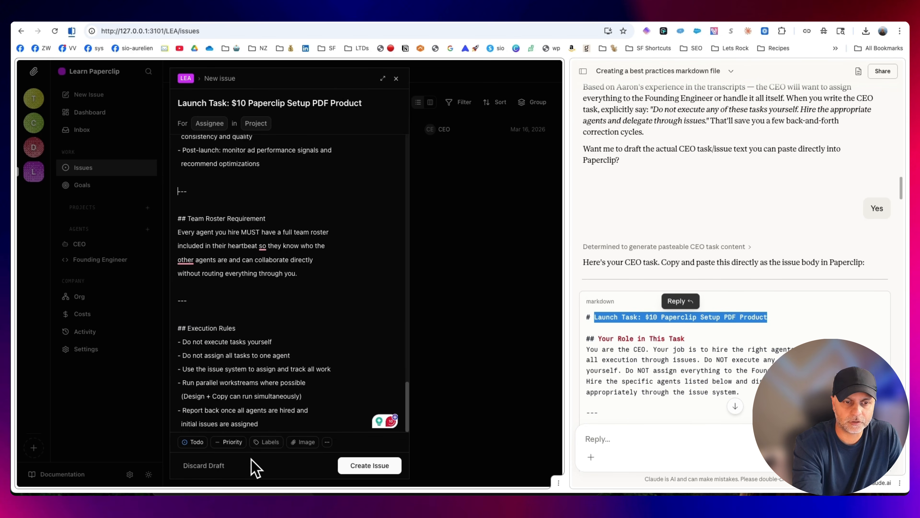
pyautogui.scroll(15, 308, 326)
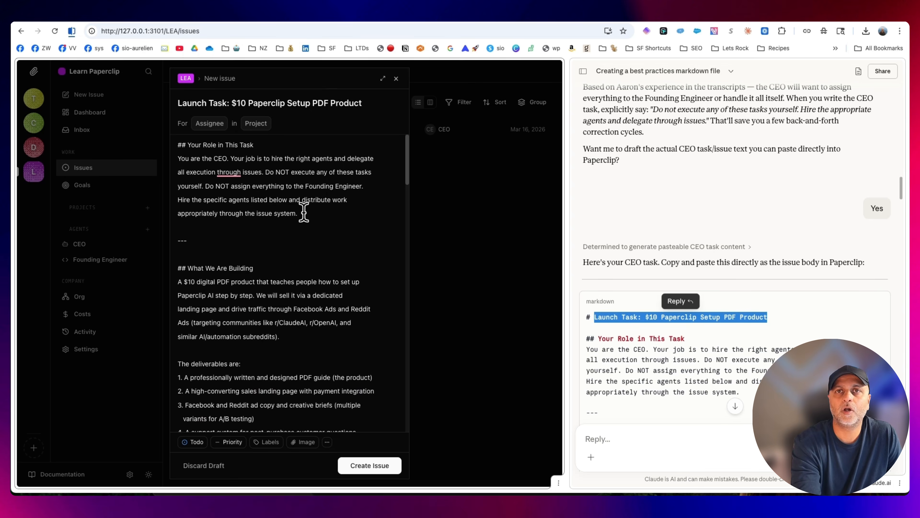
pyautogui.click(218, 125)
pyautogui.click(233, 175)
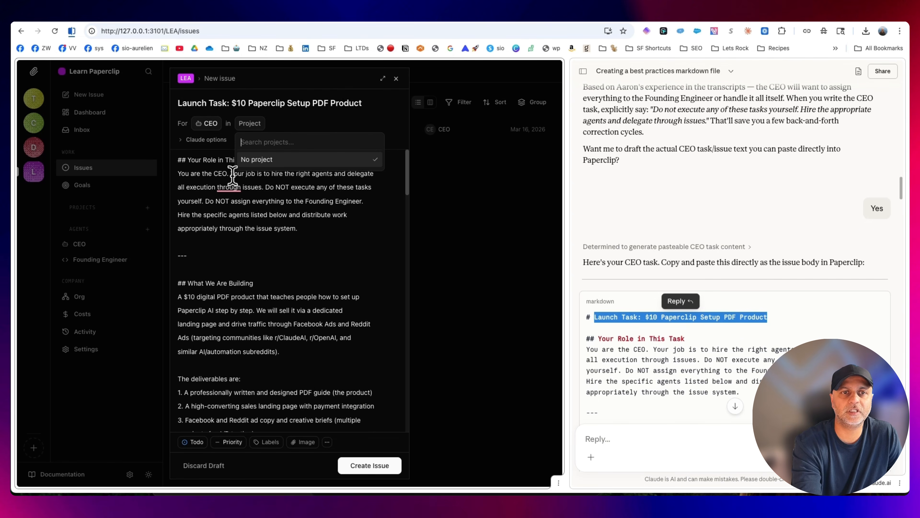
pyautogui.click(365, 228)
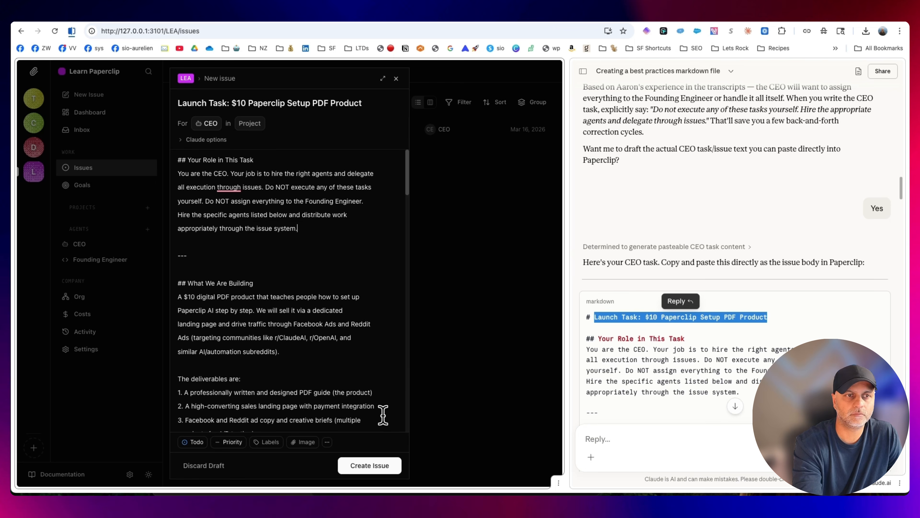
pyautogui.click(380, 466)
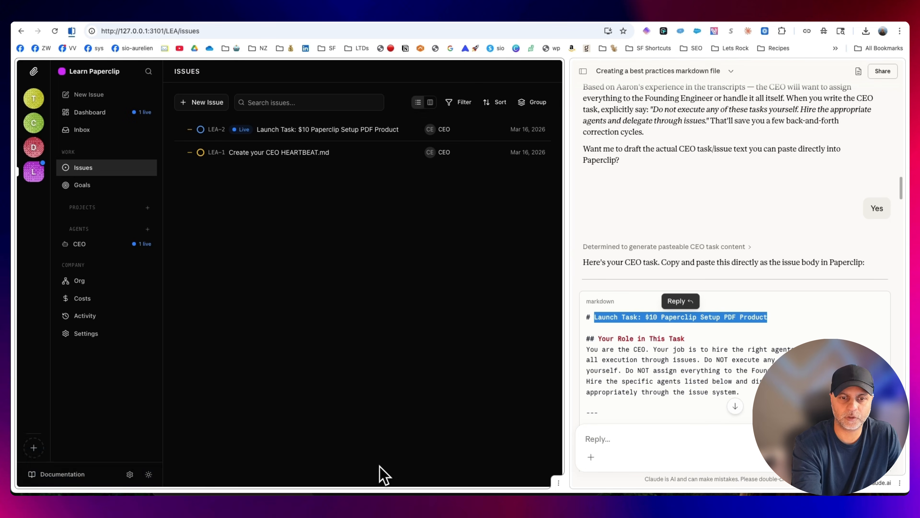
# Close the split view and follow the CEO's live progress on the launch task from the dashboard
pyautogui.click(841, 31)
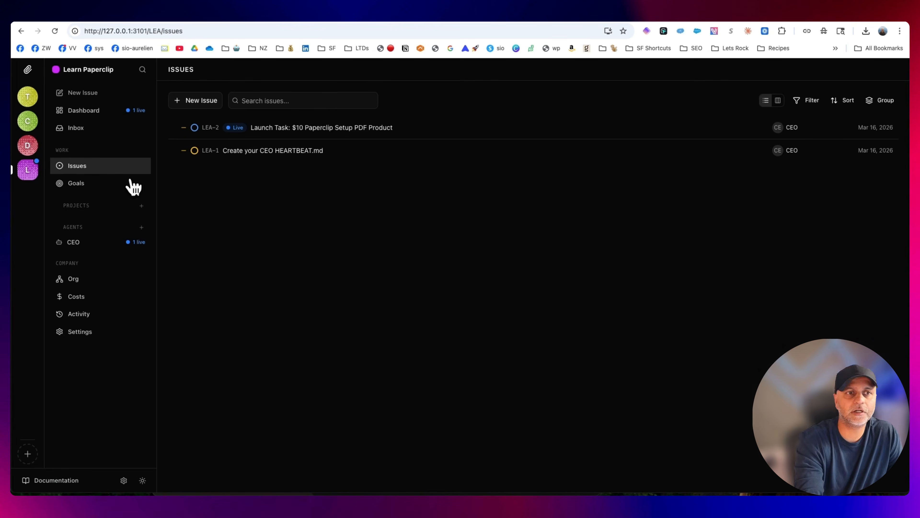
pyautogui.click(87, 111)
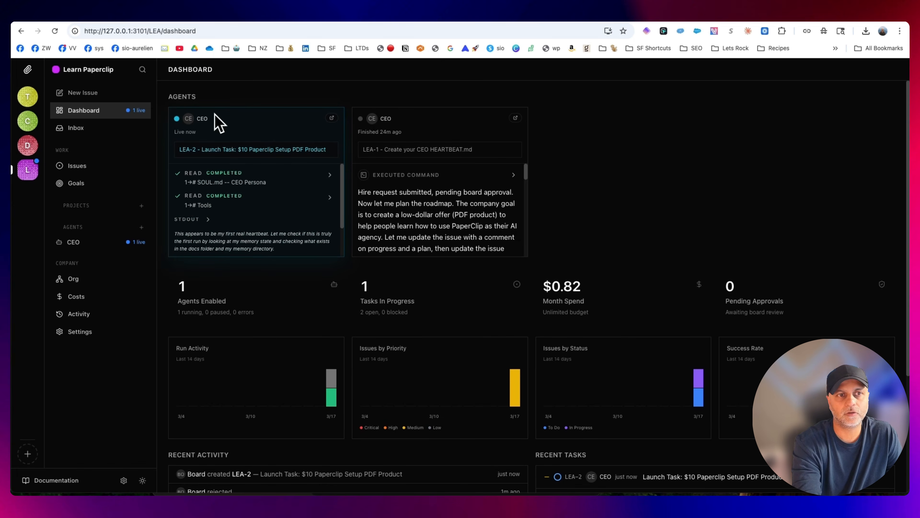
pyautogui.click(241, 160)
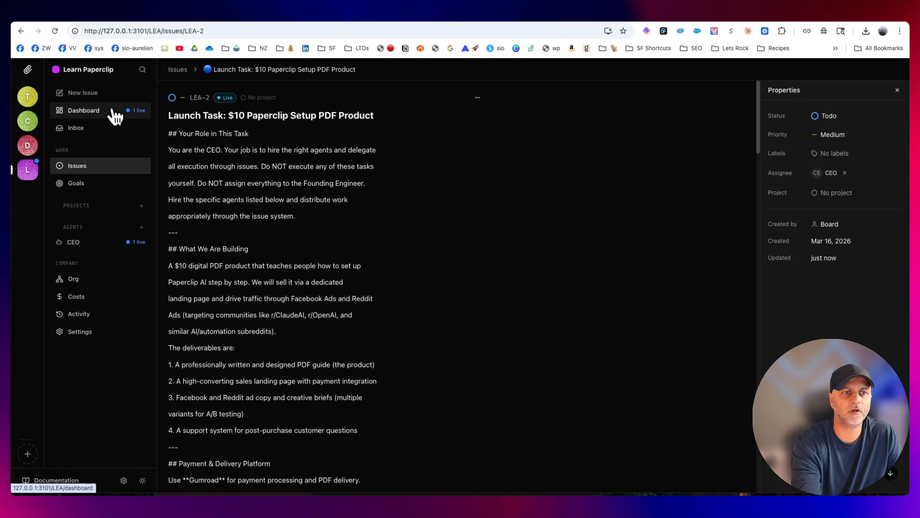
pyautogui.click(89, 115)
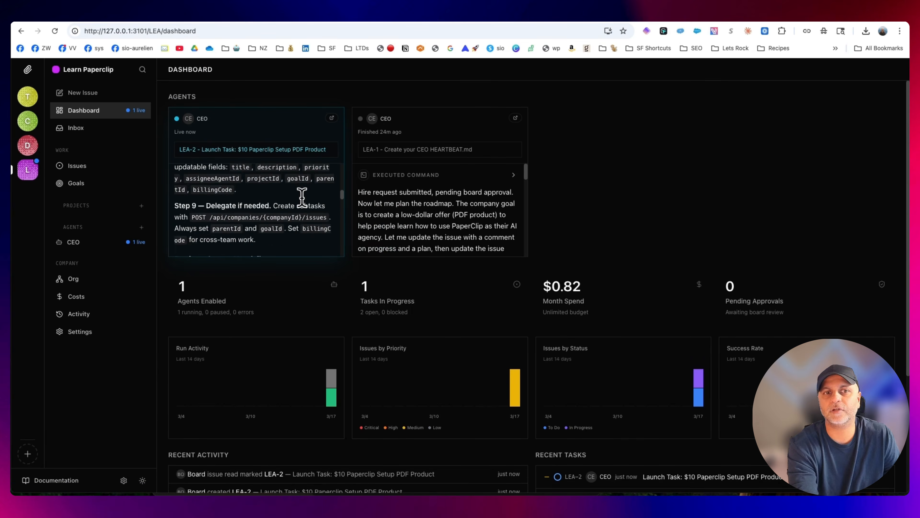
pyautogui.scroll(-10, 303, 198)
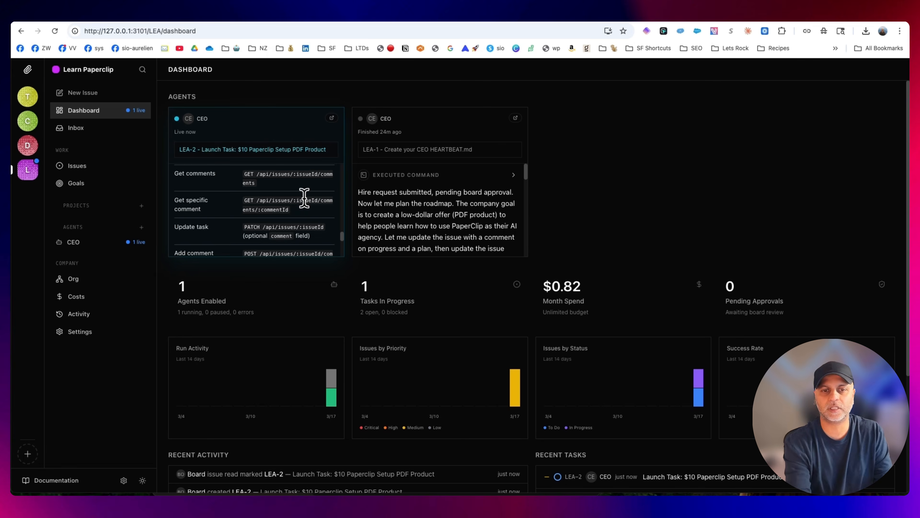
pyautogui.scroll(-2, 304, 198)
pyautogui.scroll(-2, 304, 201)
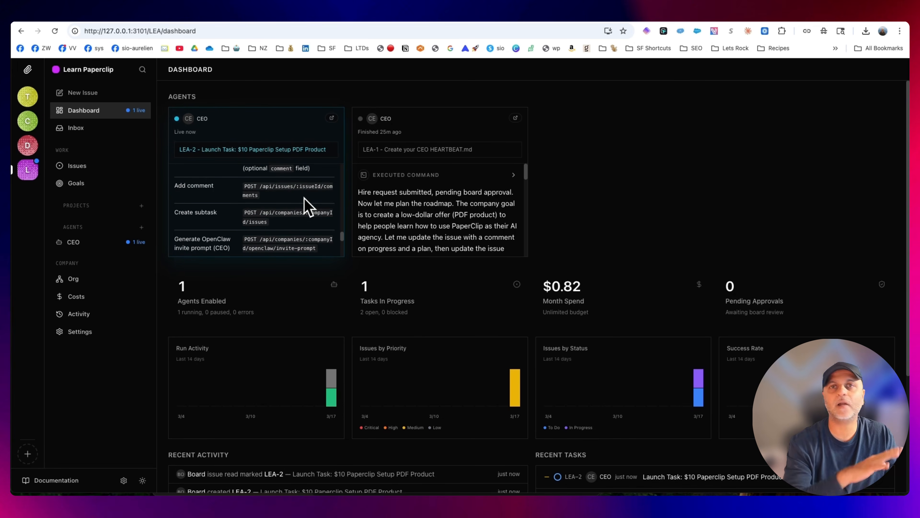
pyautogui.scroll(-1, 306, 206)
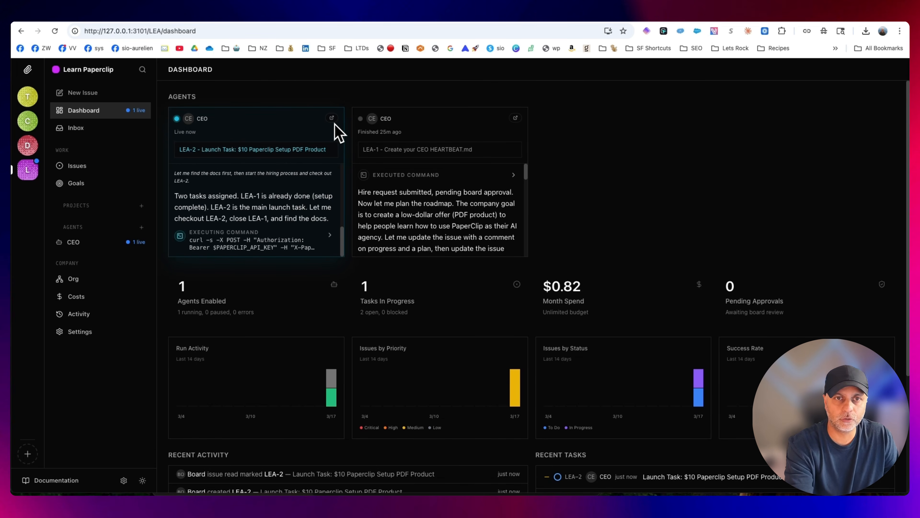
# Open the CEO's live run in full and read its transcript on the assigned tasks, docs lookup and hiring plan
pyautogui.click(332, 119)
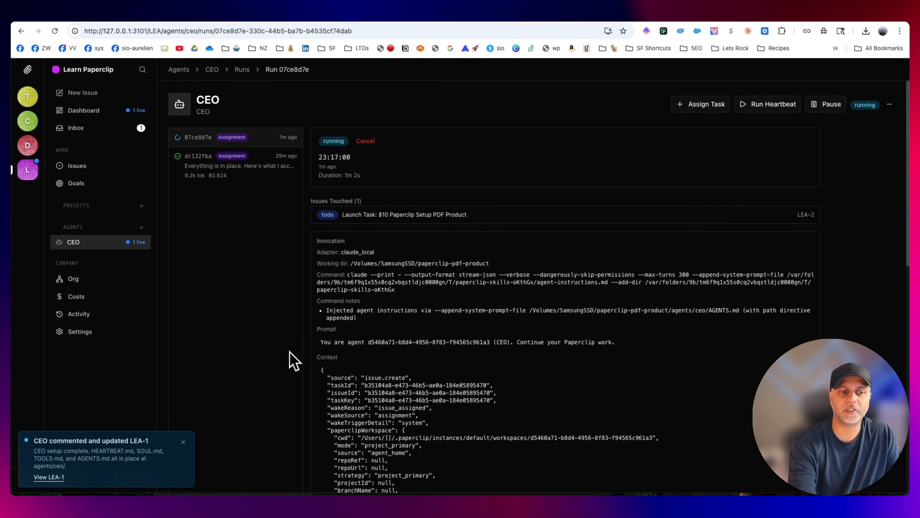
pyautogui.scroll(-15, 650, 303)
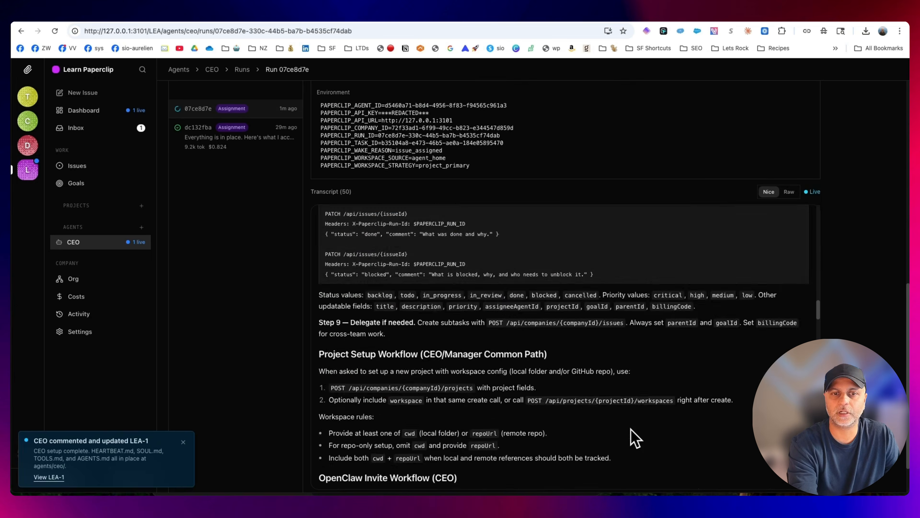
pyautogui.scroll(-15, 632, 433)
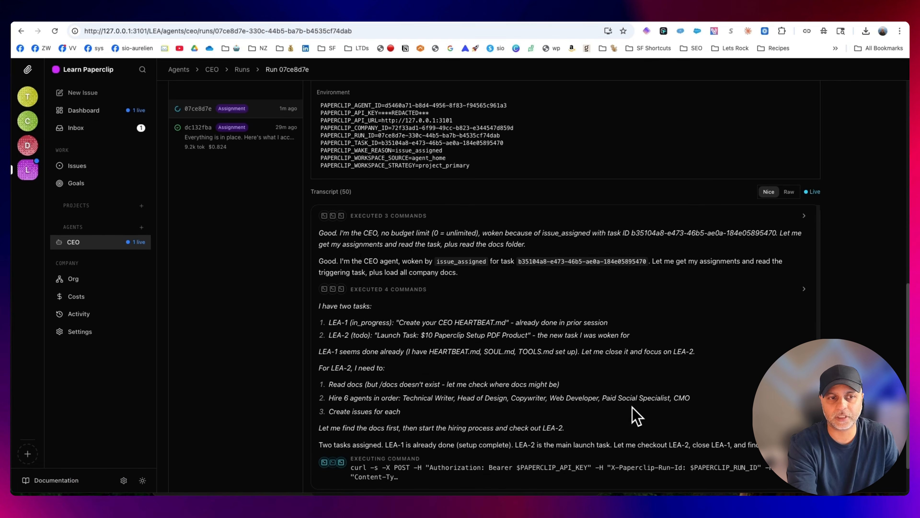
pyautogui.click(108, 116)
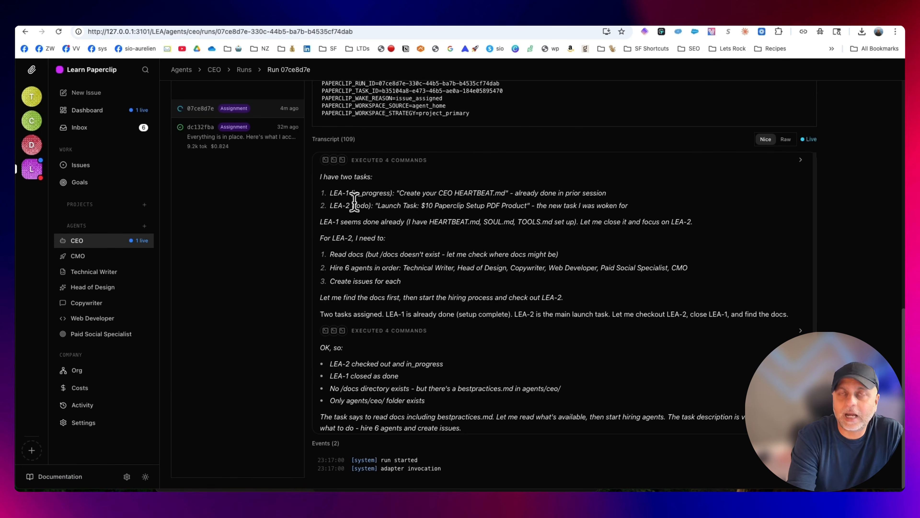
pyautogui.moveTo(328, 192); pyautogui.dragTo(624, 194)
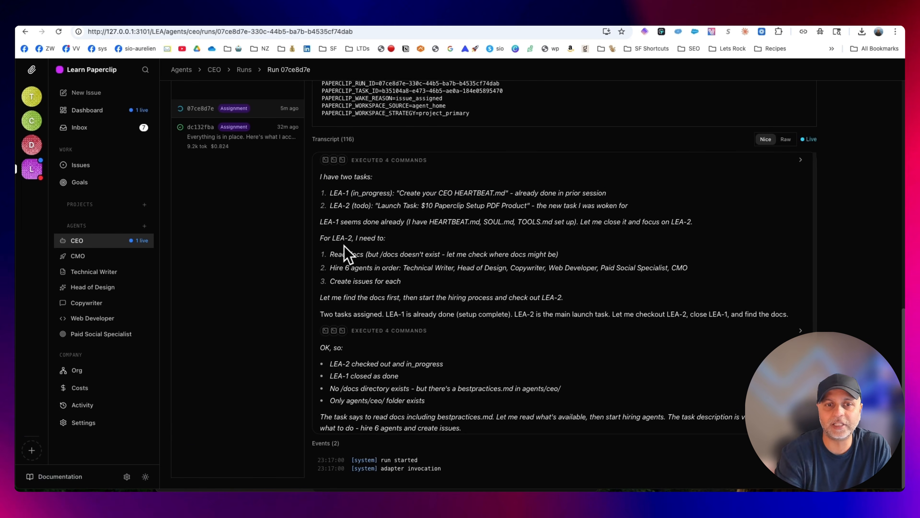
pyautogui.moveTo(330, 254); pyautogui.dragTo(610, 250)
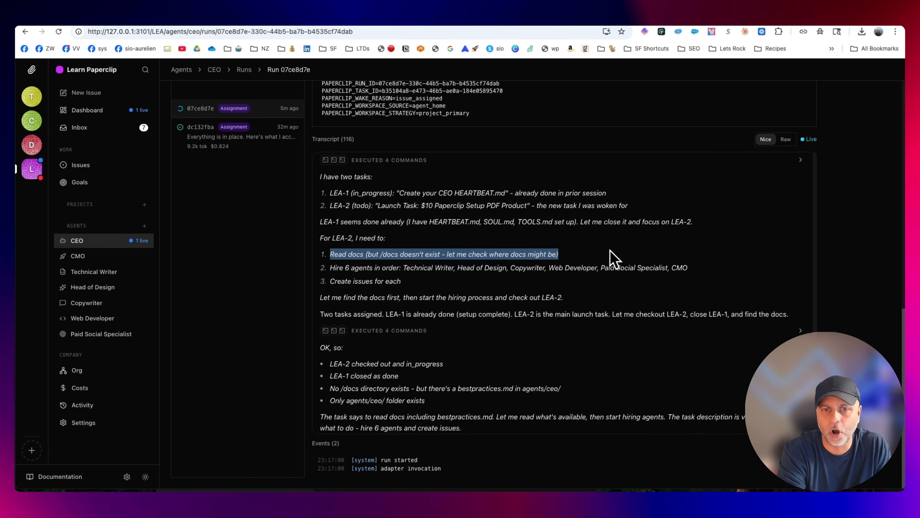
pyautogui.click(438, 262)
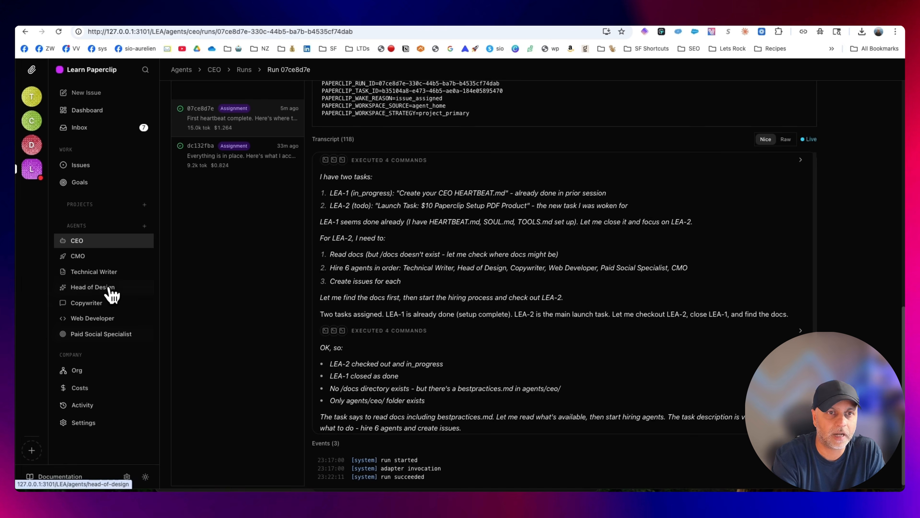
# Look through the CEO's pending hire requests in the inbox and approve the CMO hire with the Head of Marketing title
pyautogui.click(109, 133)
pyautogui.scroll(-15, 518, 313)
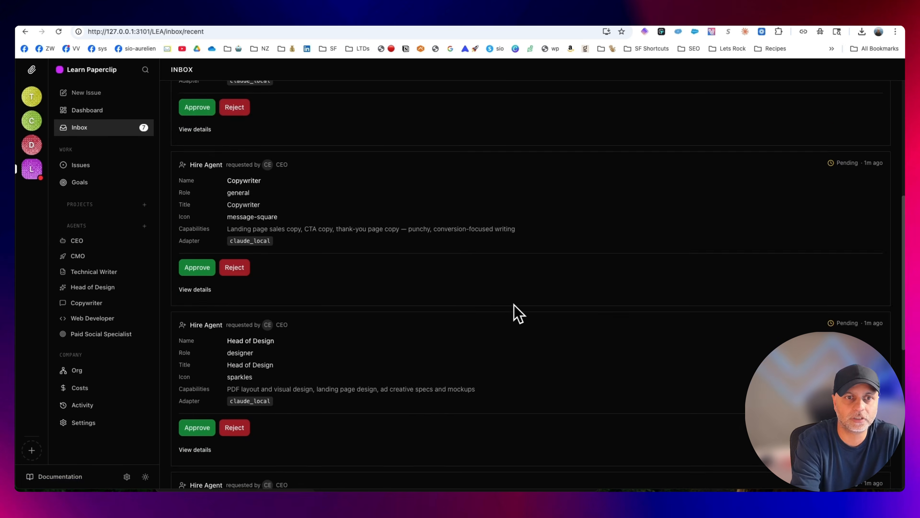
pyautogui.scroll(-2, 518, 312)
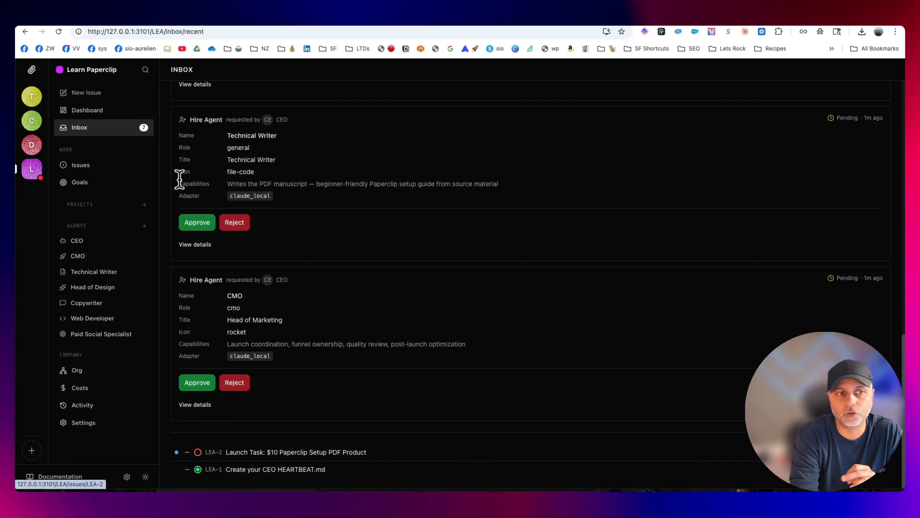
pyautogui.click(109, 165)
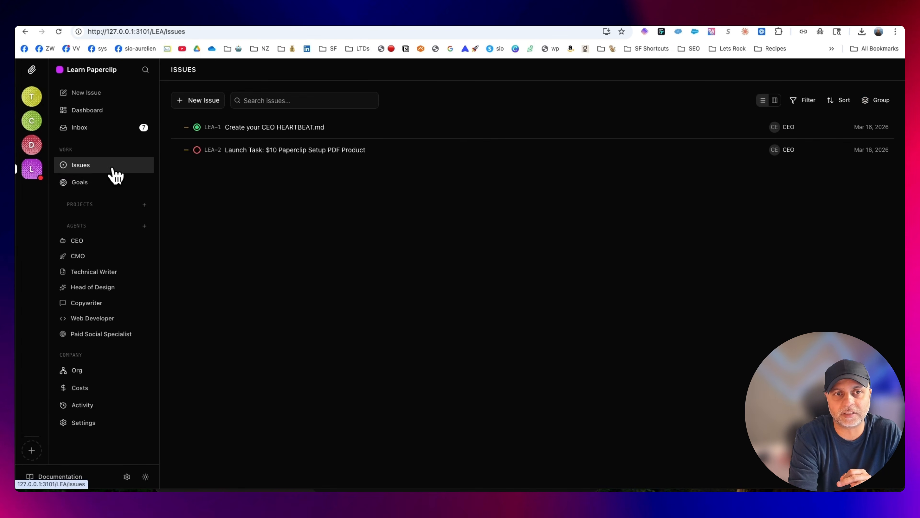
pyautogui.click(104, 129)
pyautogui.scroll(-10, 298, 364)
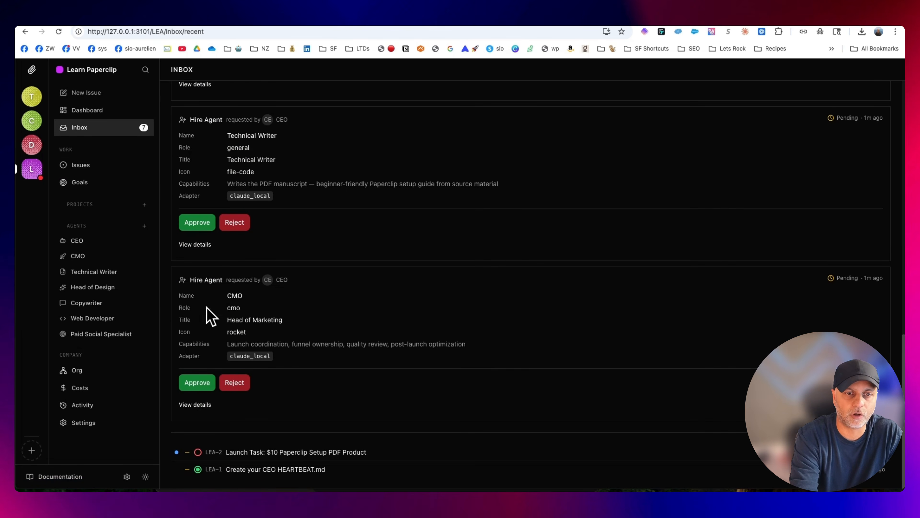
pyautogui.click(203, 383)
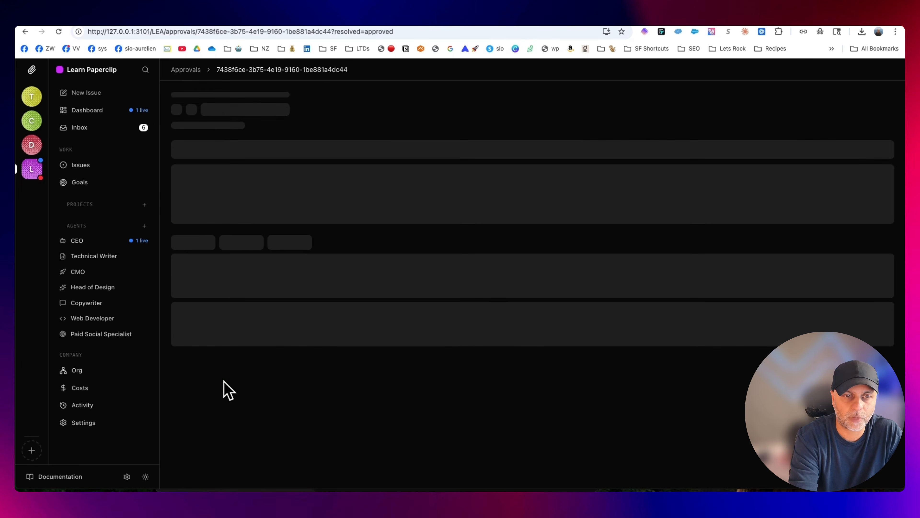
# Approve the remaining hire requests for the Paid Social Specialist, Web Developer, Copywriter, Head of Design and Technical Writer
pyautogui.click(103, 129)
pyautogui.scroll(-10, 350, 386)
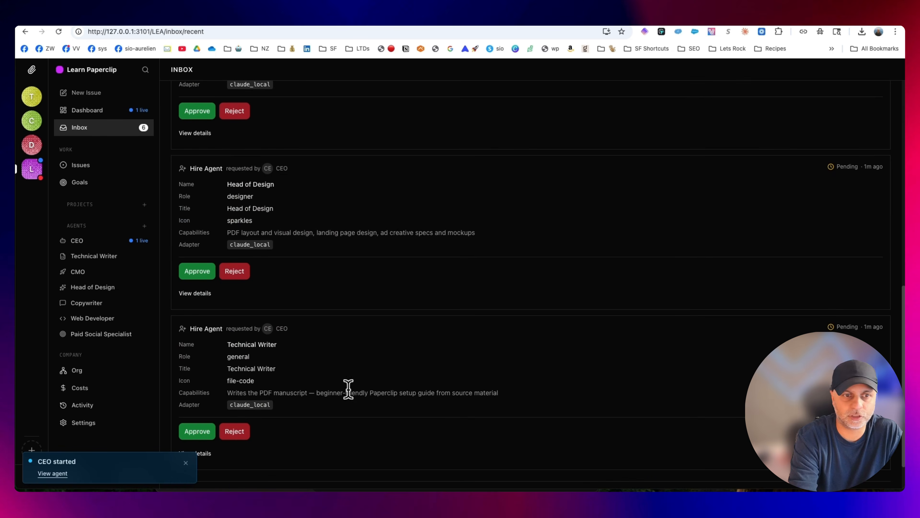
pyautogui.scroll(10, 343, 372)
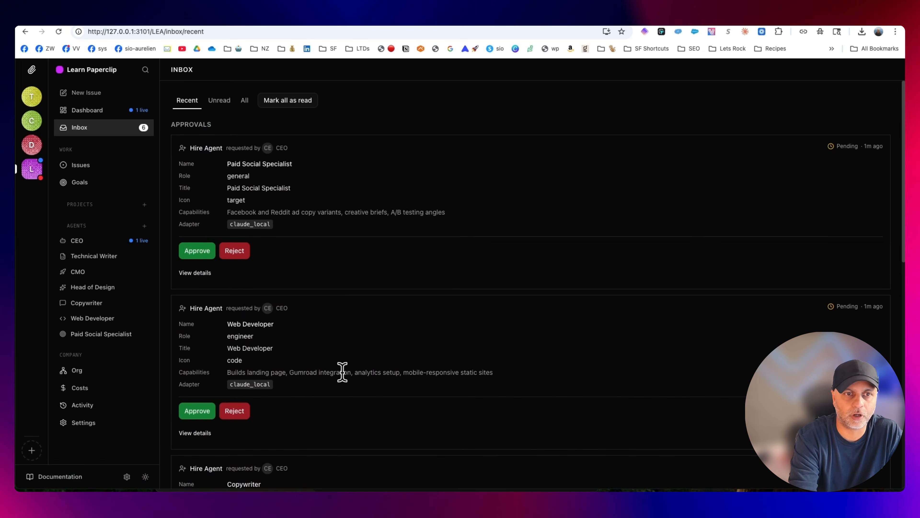
pyautogui.click(206, 249)
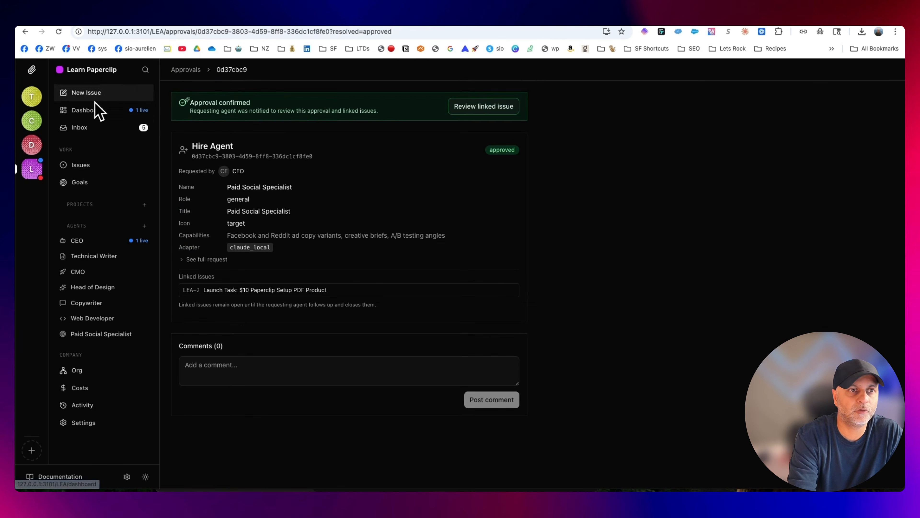
pyautogui.click(94, 114)
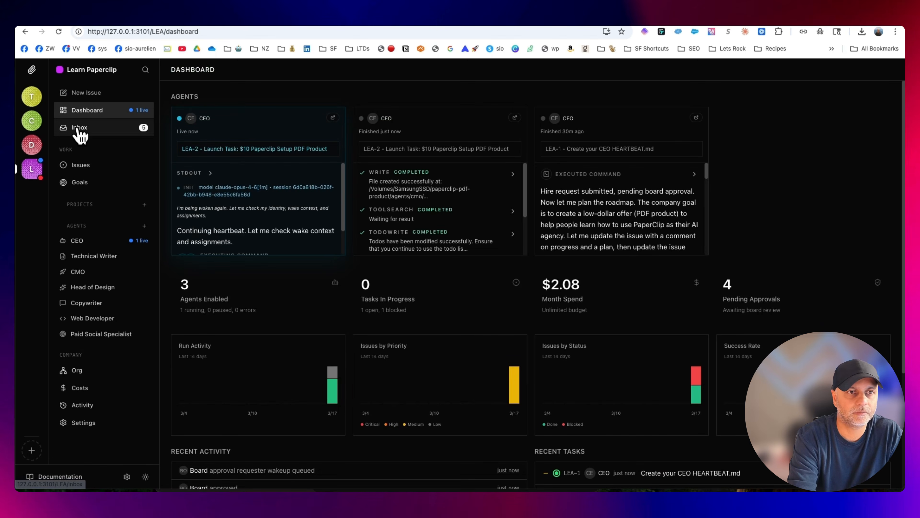
pyautogui.click(78, 128)
pyautogui.click(202, 256)
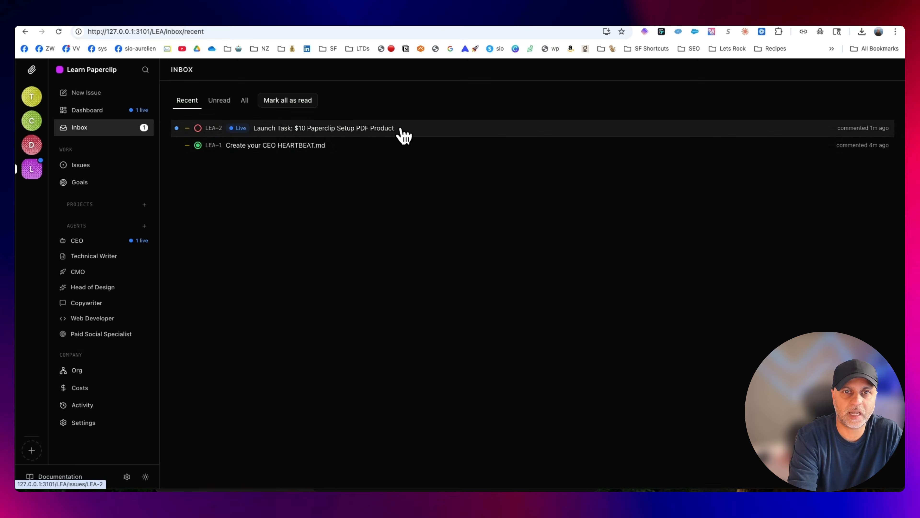
# Check the launch task issue, review the CEO's previous run summary, and open the CEO's current automation run
pyautogui.click(398, 128)
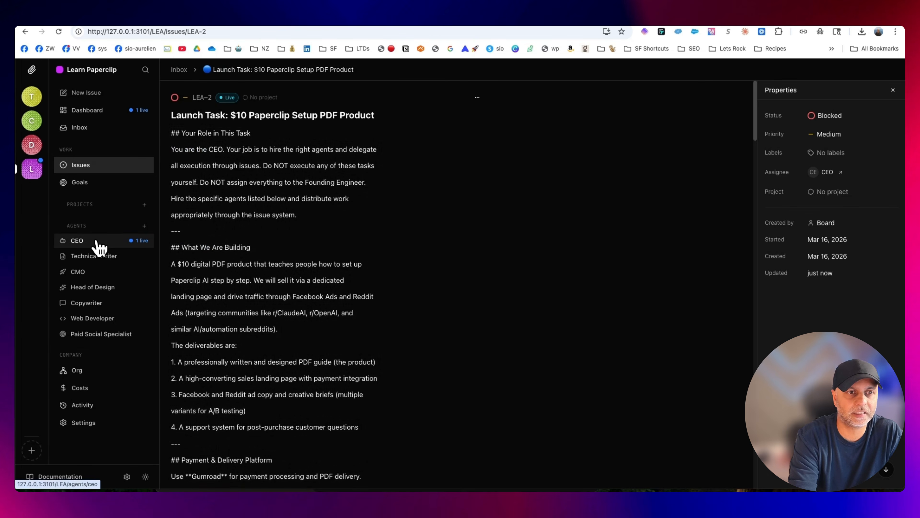
pyautogui.click(97, 242)
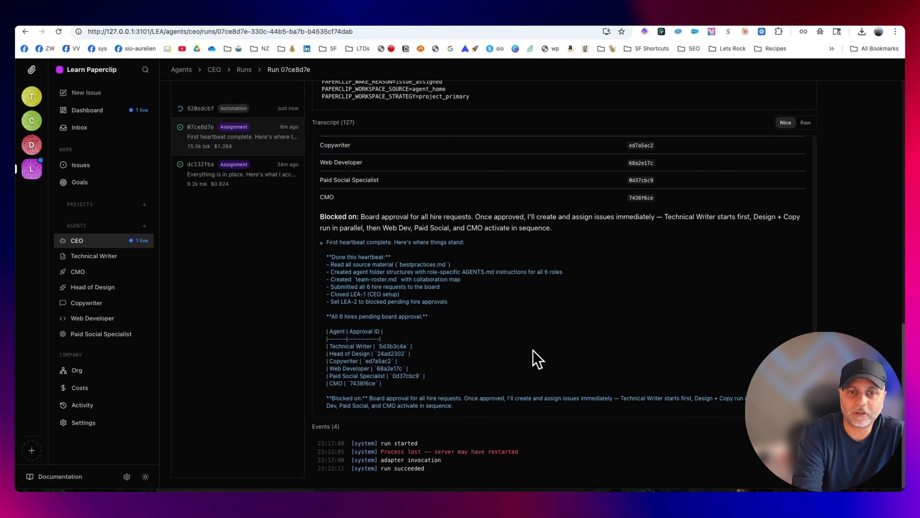
pyautogui.click(268, 109)
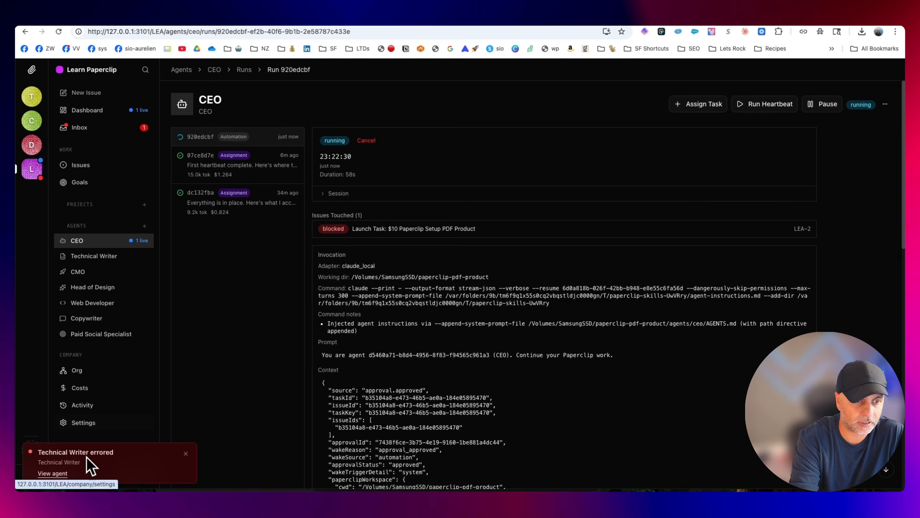
# Check the unread failed runs in the inbox, the Technical Writer's dashboard, and the Head of Design's failed run details
pyautogui.click(94, 128)
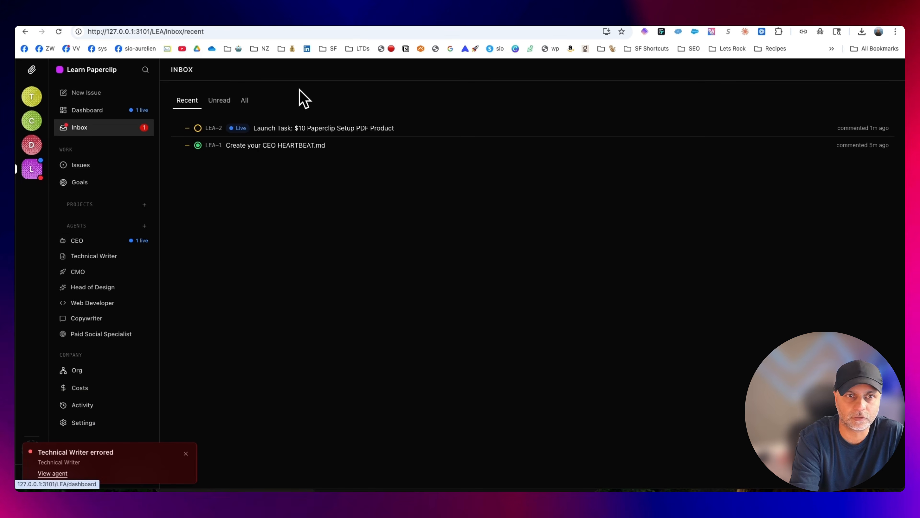
pyautogui.click(245, 101)
pyautogui.click(221, 100)
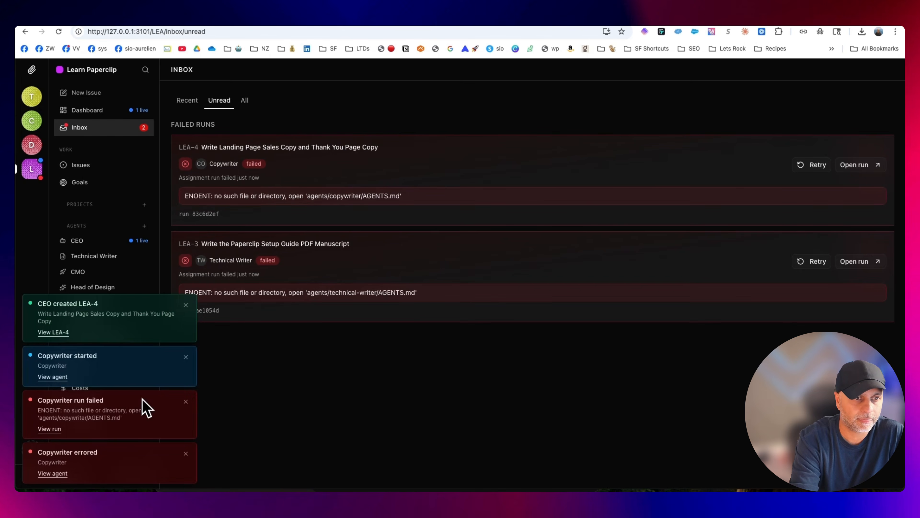
pyautogui.click(109, 241)
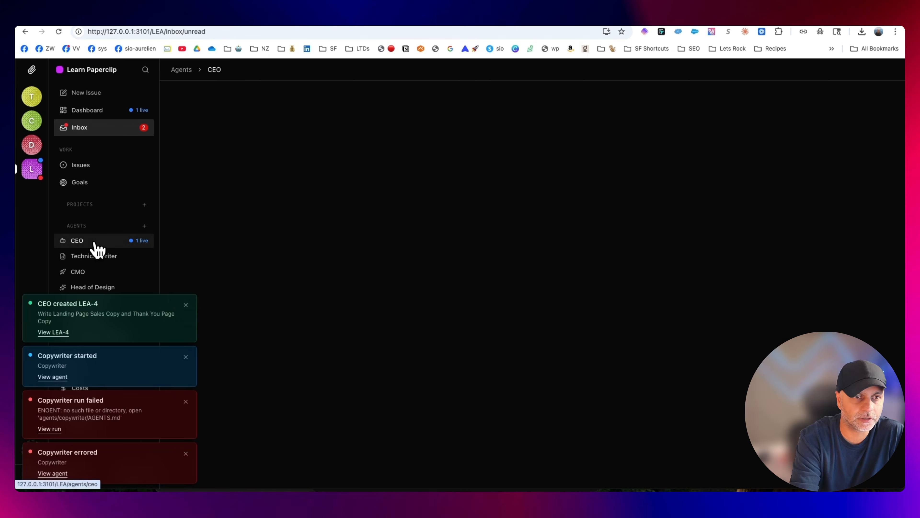
pyautogui.click(103, 258)
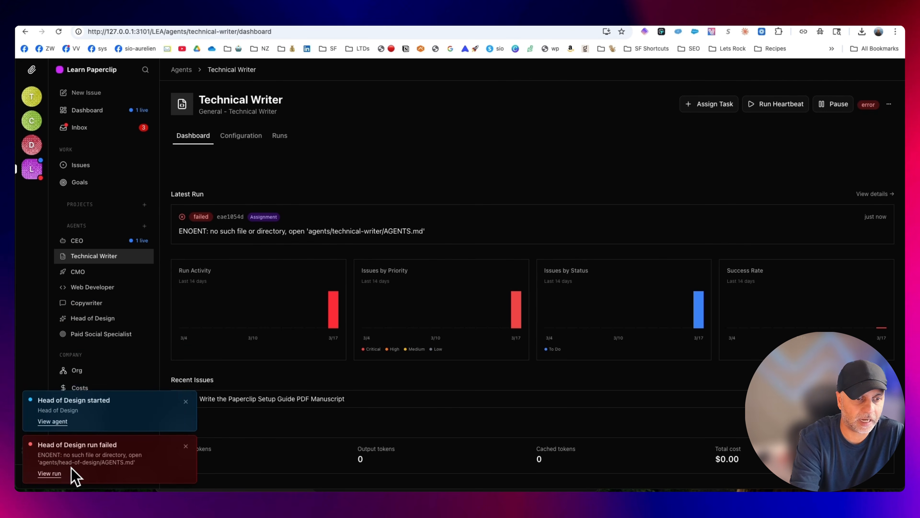
pyautogui.click(50, 473)
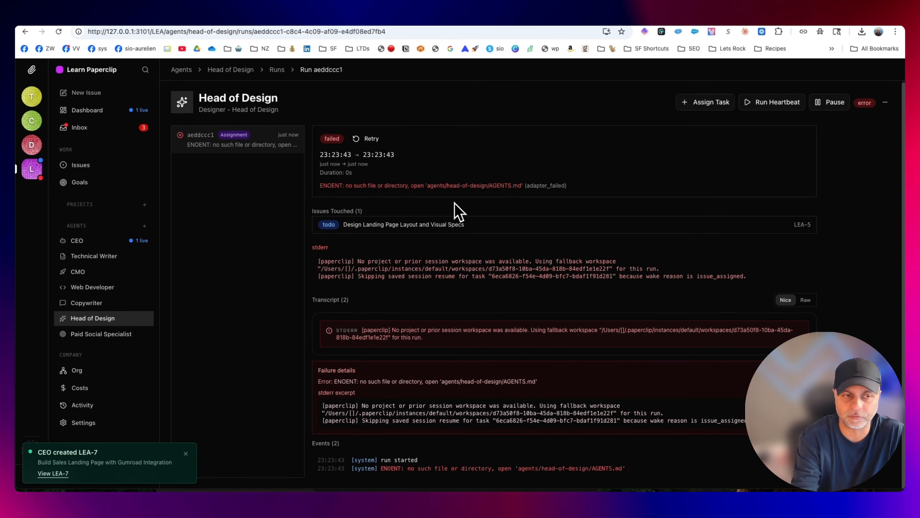
# Show the company's issues as a board grouped by status
pyautogui.click(89, 168)
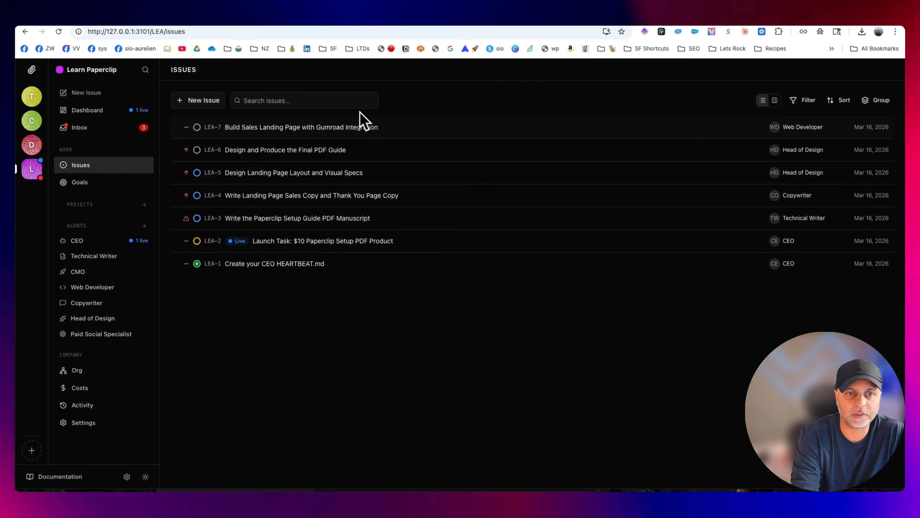
pyautogui.click(775, 101)
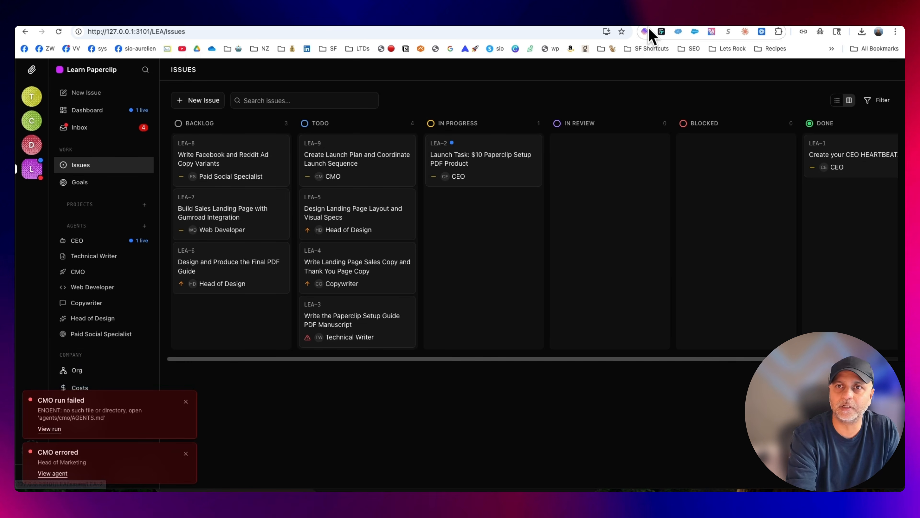
# Switch to Claude's usage settings, refresh them, and check how much of the current session limit is used
pyautogui.click(662, 26)
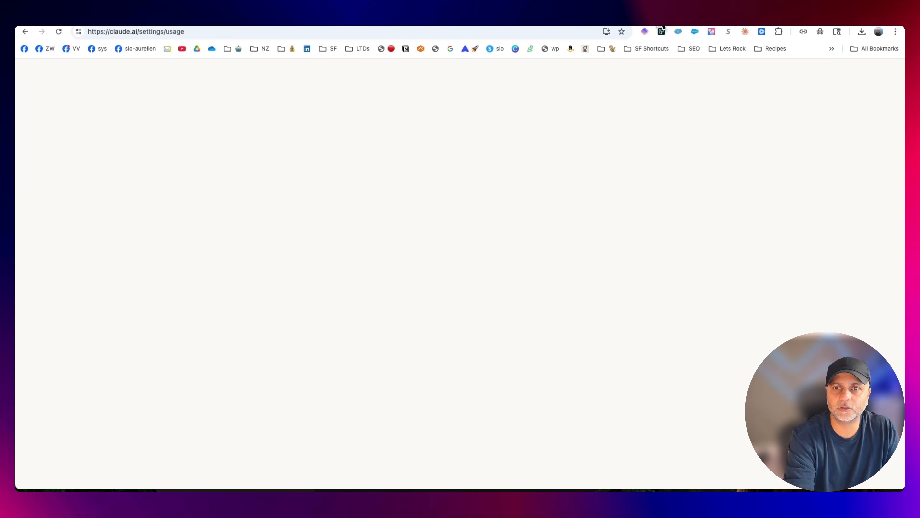
pyautogui.click(59, 32)
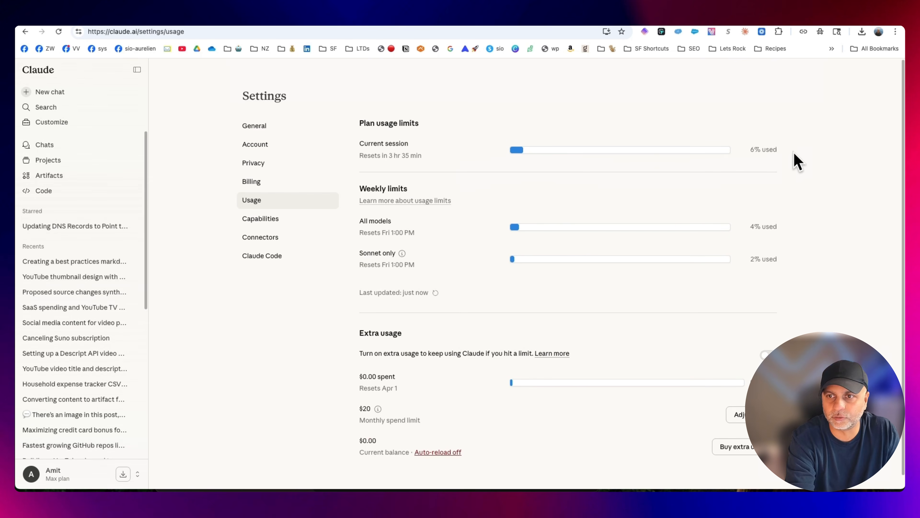
pyautogui.moveTo(787, 151); pyautogui.dragTo(513, 143)
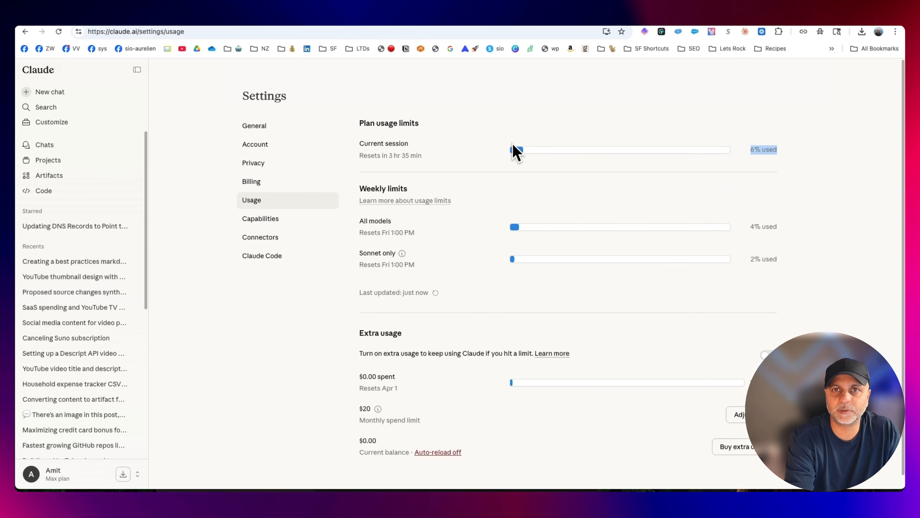
# Return to Paperclip's issue board and read the CMO's "Create Launch Plan and Coordinate Launch Sequence" issue through to its comments and runs
pyautogui.click(616, 24)
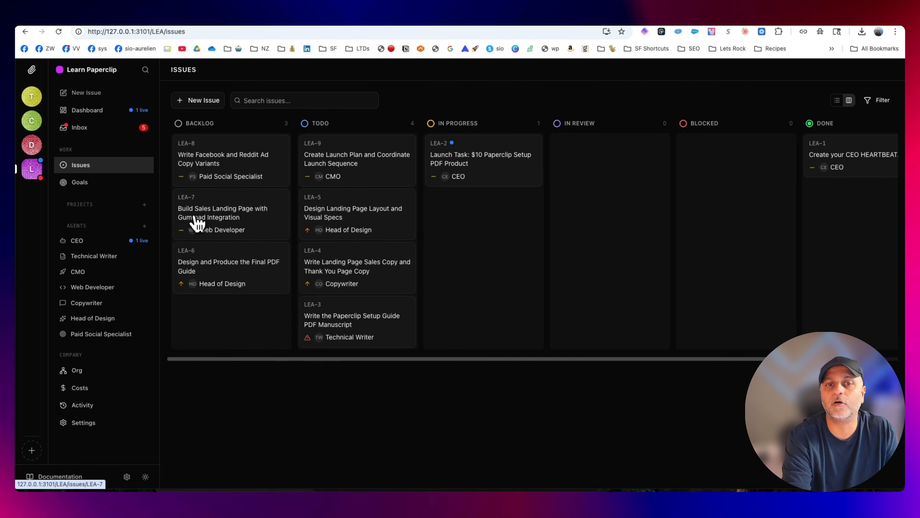
pyautogui.click(357, 166)
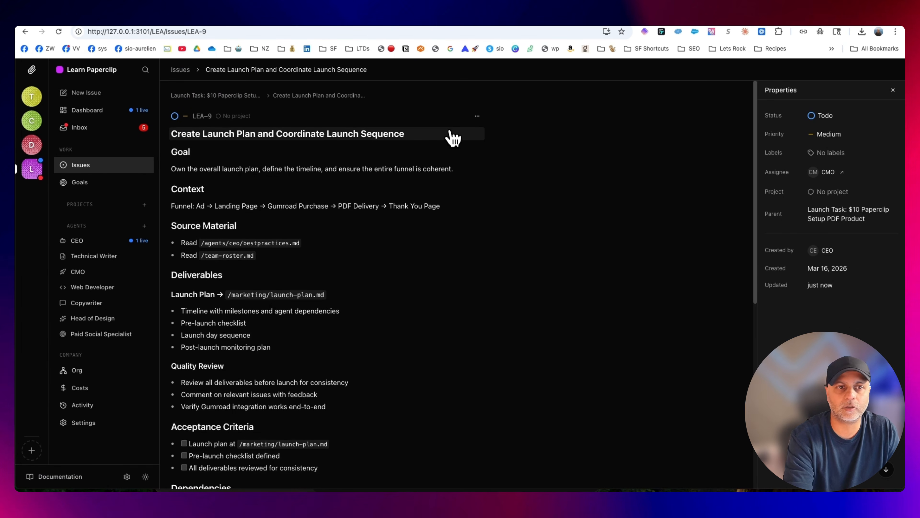
pyautogui.scroll(-10, 464, 253)
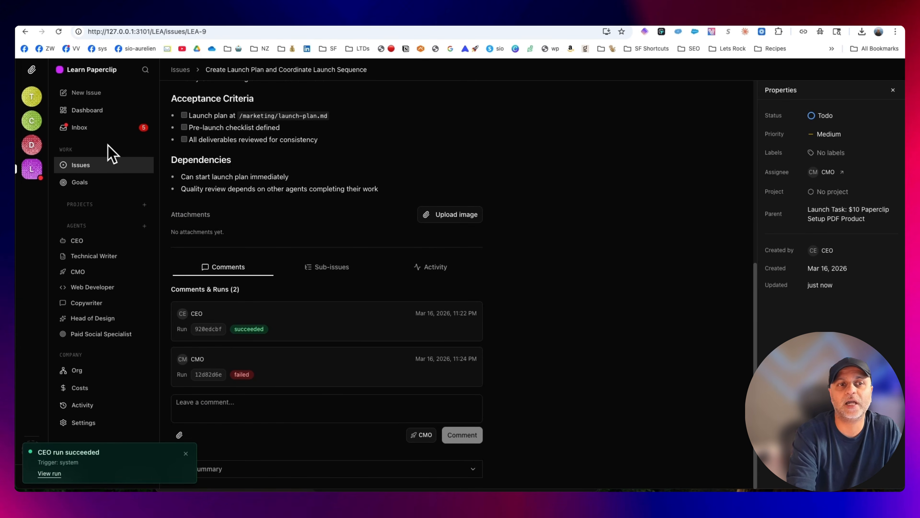
# Compare the errors of the failed runs in the unread inbox and open the Technical Writer's failed PDF manuscript run
pyautogui.click(108, 131)
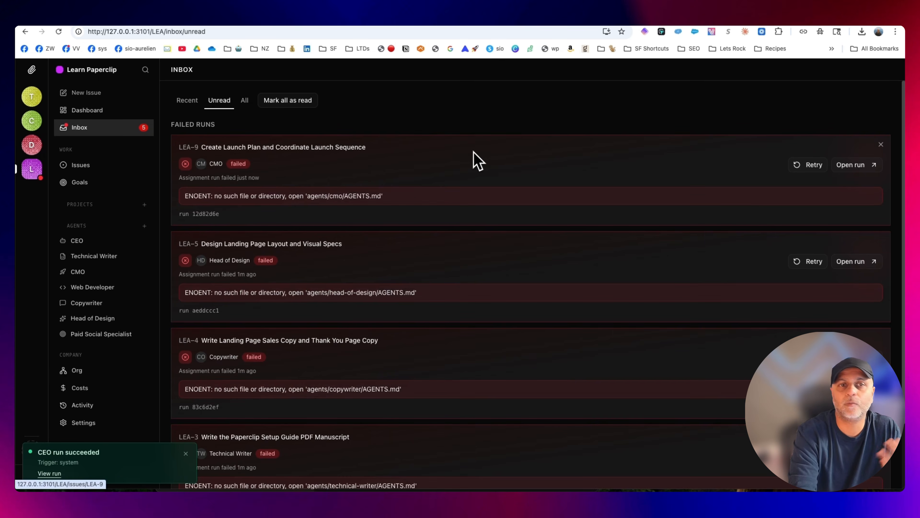
pyautogui.scroll(-3, 490, 218)
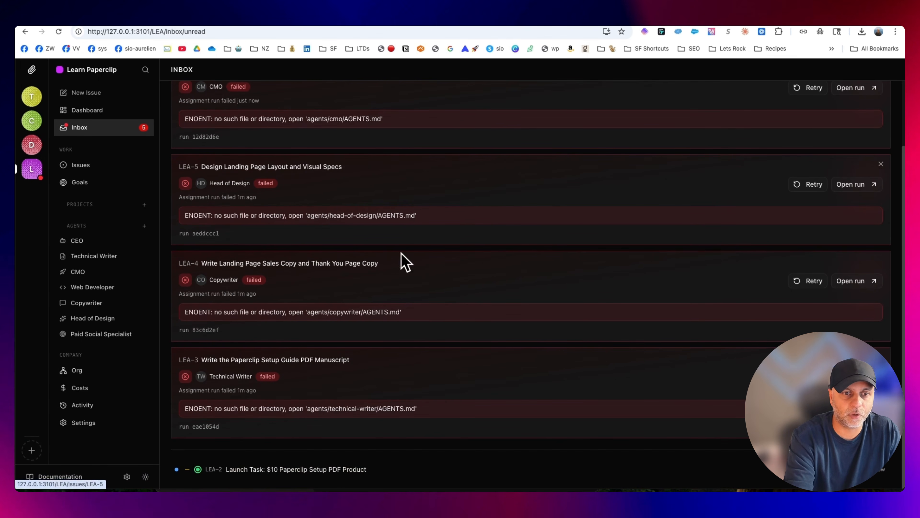
pyautogui.scroll(3, 489, 384)
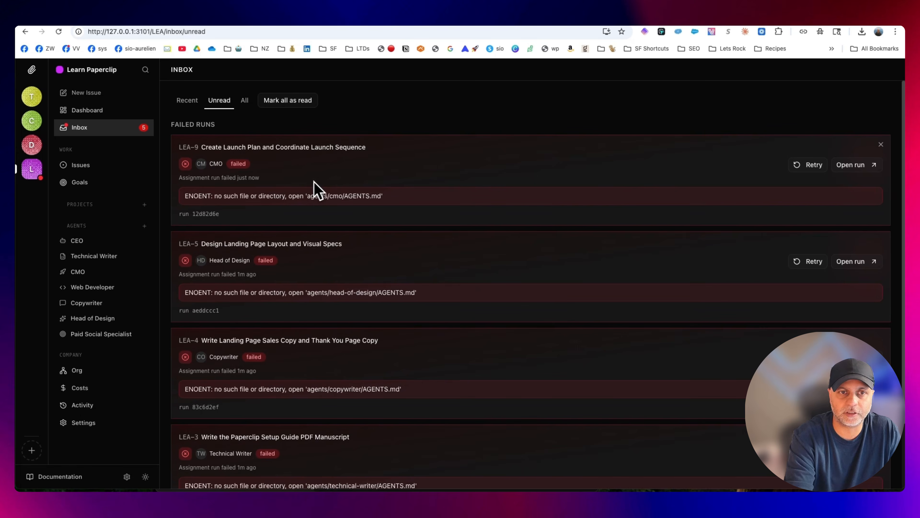
pyautogui.scroll(-3, 549, 290)
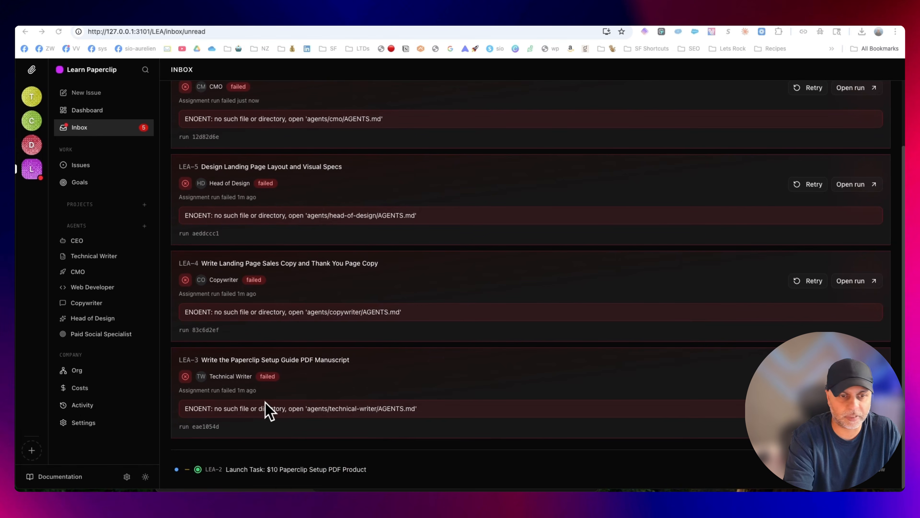
pyautogui.click(247, 413)
pyautogui.scroll(-1, 678, 370)
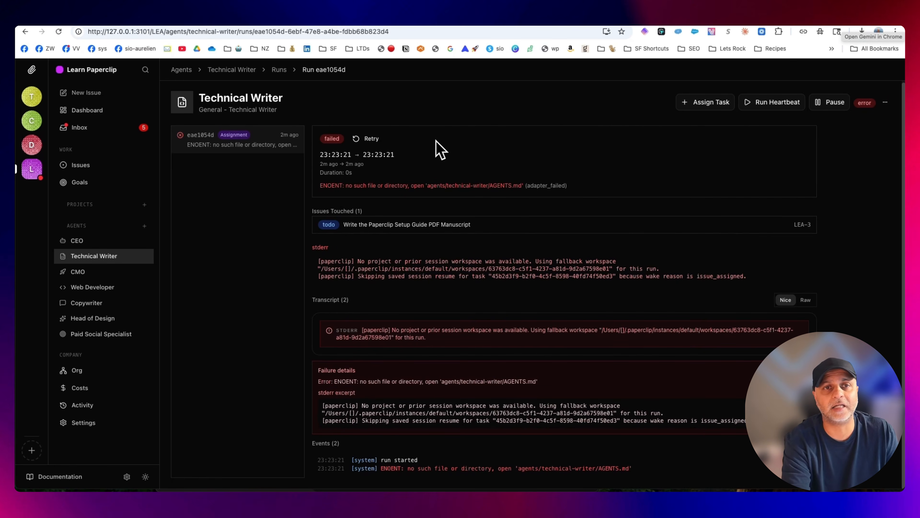
# Ask Gemini "Help me troubleshoot this error." about the Technical Writer's run, check the missing file path, and return to the unread inbox
pyautogui.click(621, 29)
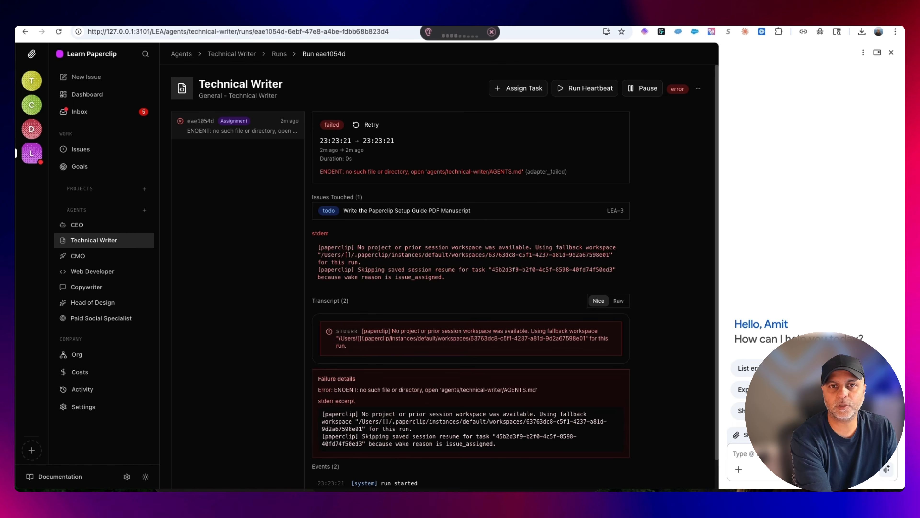
pyautogui.hotkey('alt', 'space')
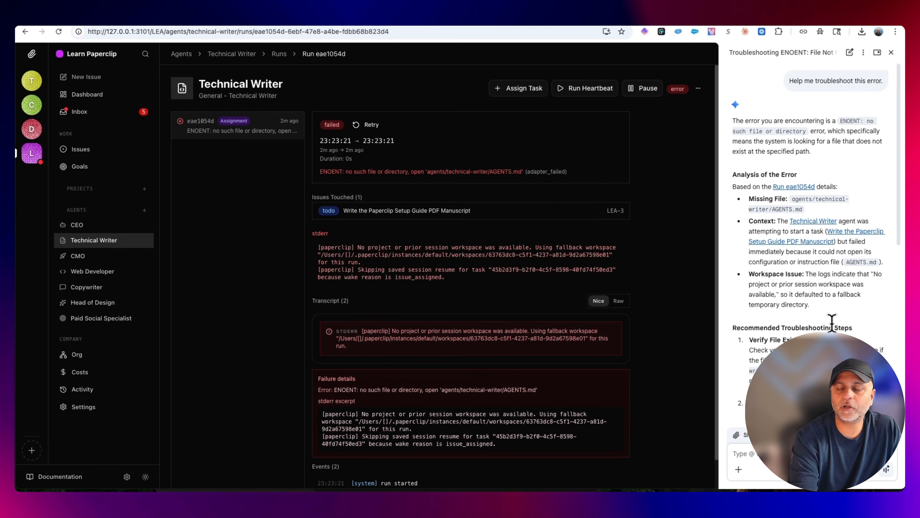
pyautogui.moveTo(425, 172); pyautogui.dragTo(527, 172)
pyautogui.click(425, 166)
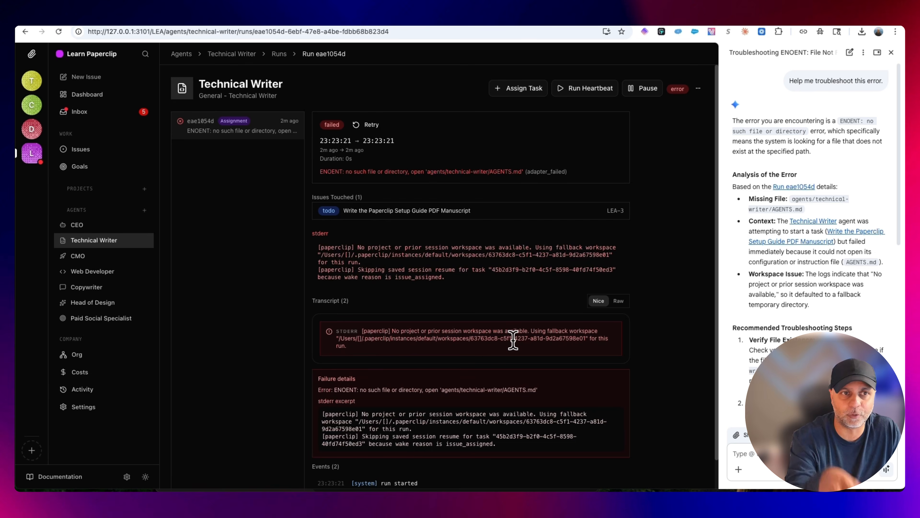
pyautogui.click(107, 113)
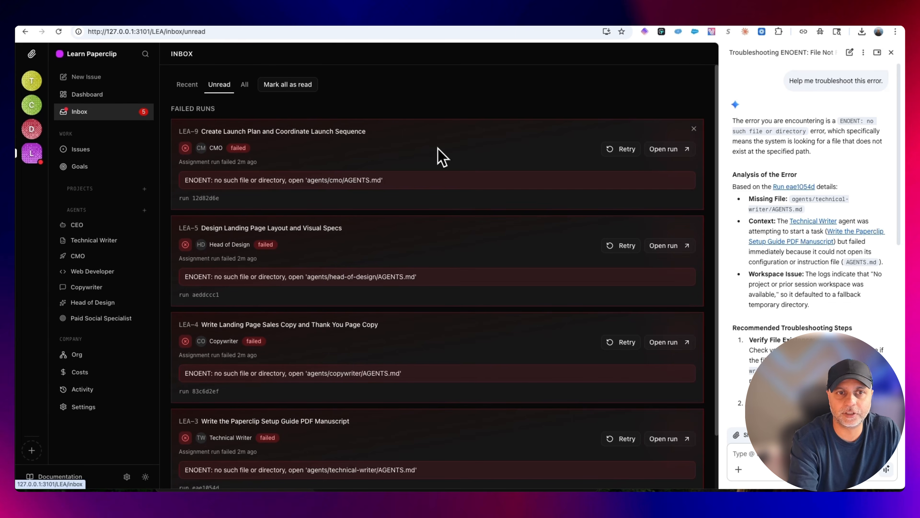
# Examine the missing AGENTS.md paths in the Technical Writer's and Copywriter's failed runs
pyautogui.scroll(-2, 490, 254)
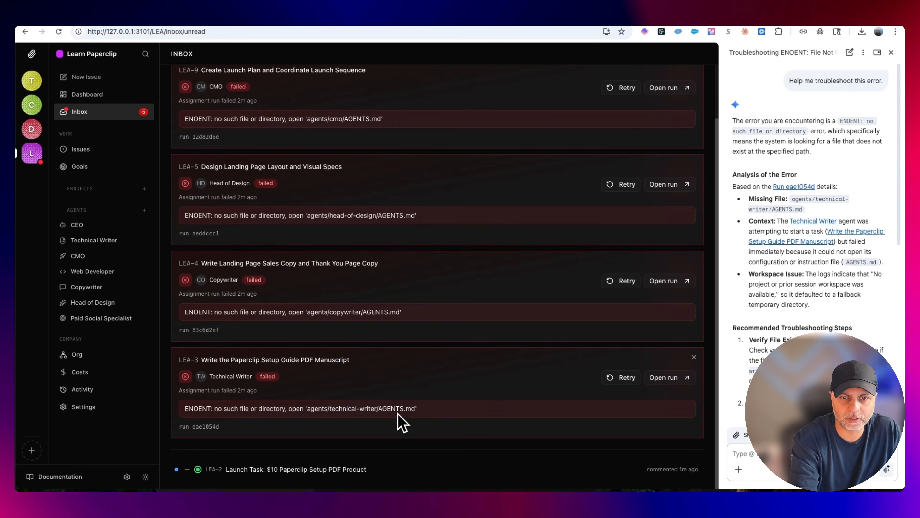
pyautogui.moveTo(427, 409); pyautogui.dragTo(204, 408)
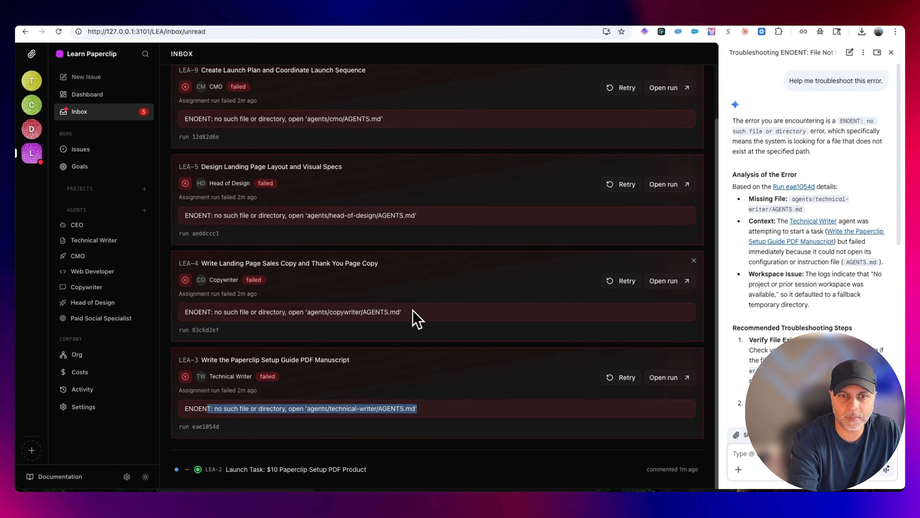
pyautogui.moveTo(415, 312); pyautogui.dragTo(198, 312)
# Switch to Finder and check the cmo and technical-writer folders inside agents for their AGENTS.md files
pyautogui.moveTo(310, 490)
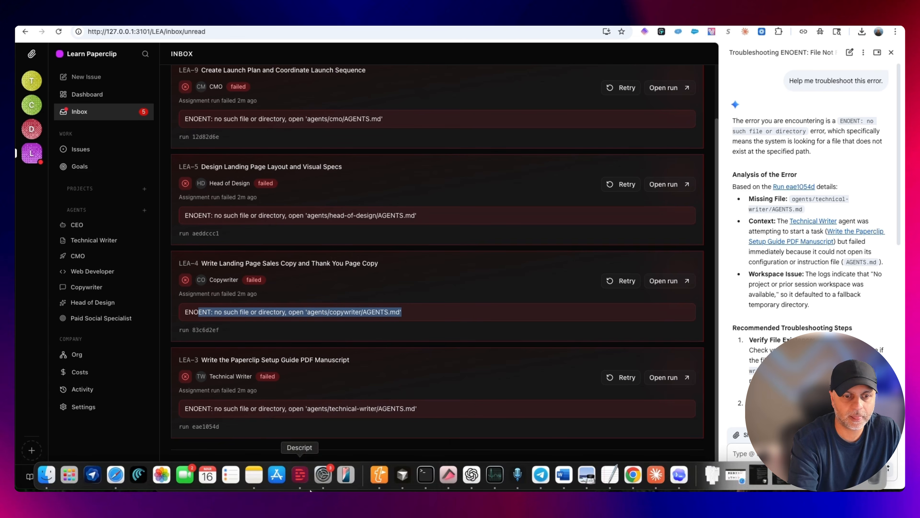
pyautogui.click(144, 470)
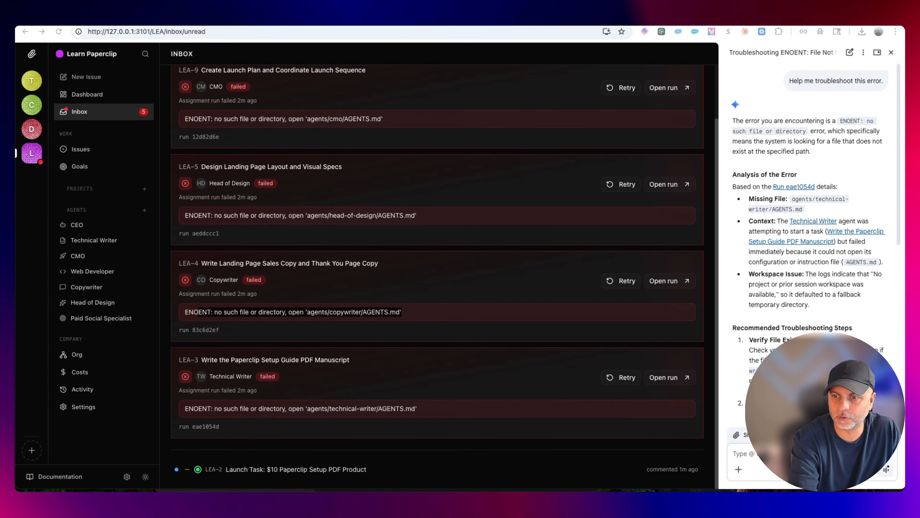
pyautogui.click(50, 475)
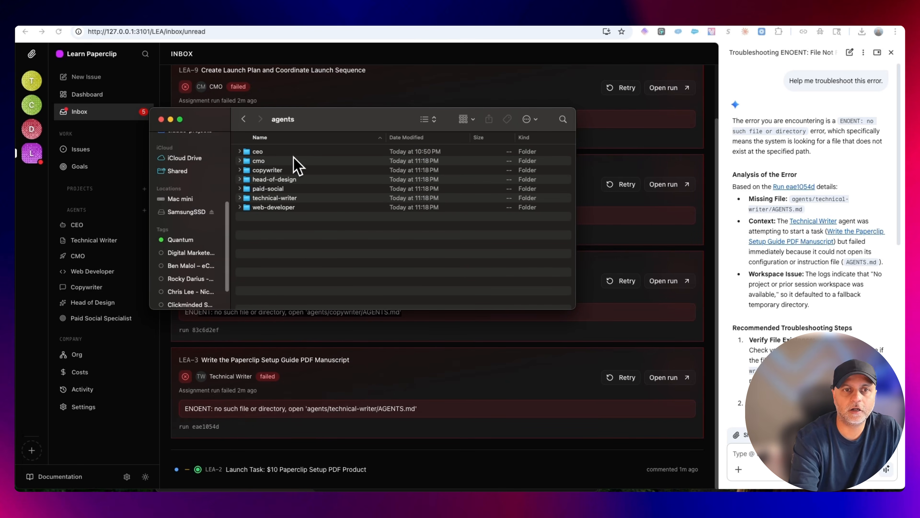
pyautogui.moveTo(316, 120); pyautogui.dragTo(360, 145)
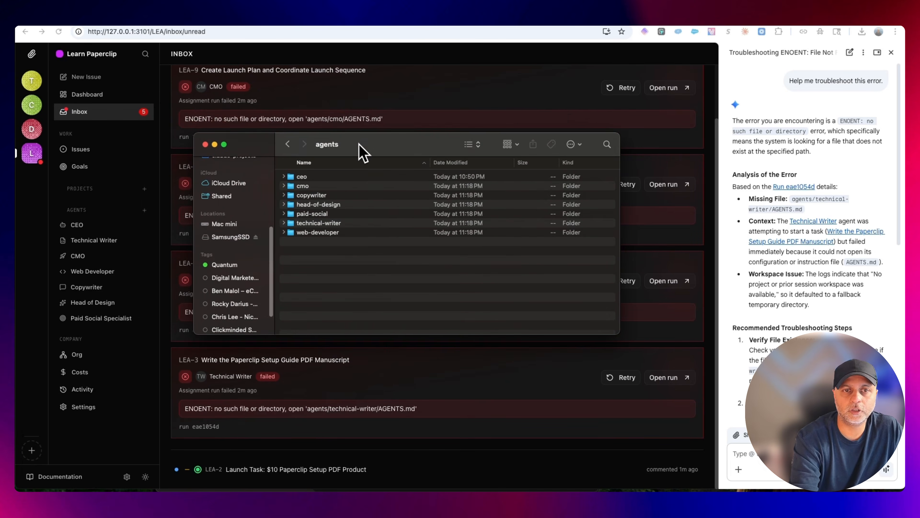
pyautogui.doubleClick(304, 186)
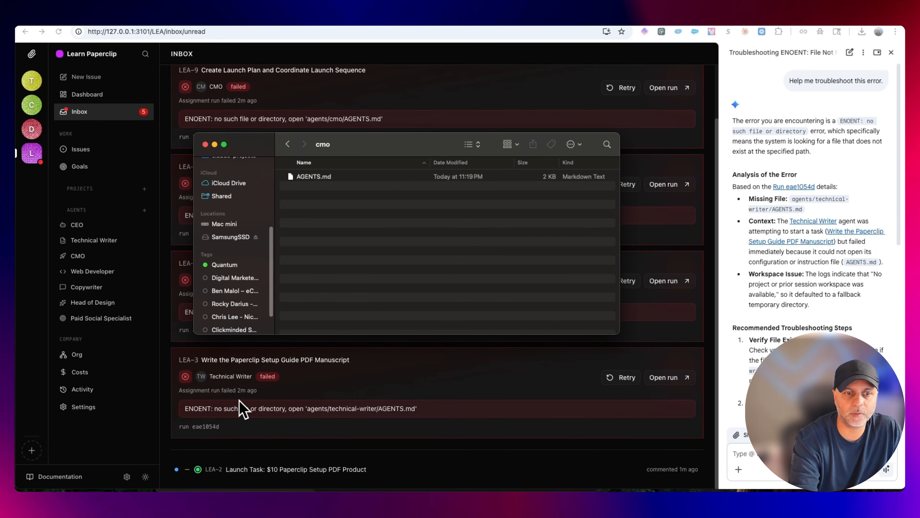
pyautogui.click(287, 144)
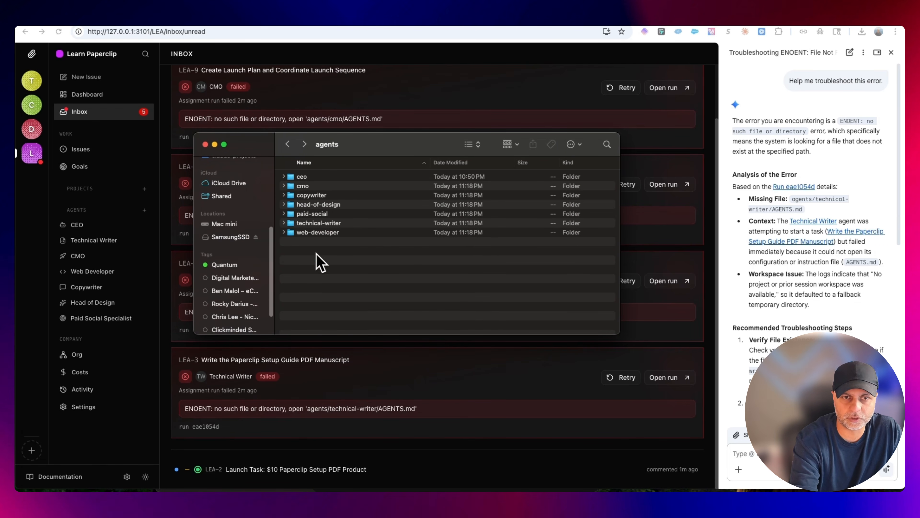
pyautogui.click(319, 232)
pyautogui.doubleClick(321, 223)
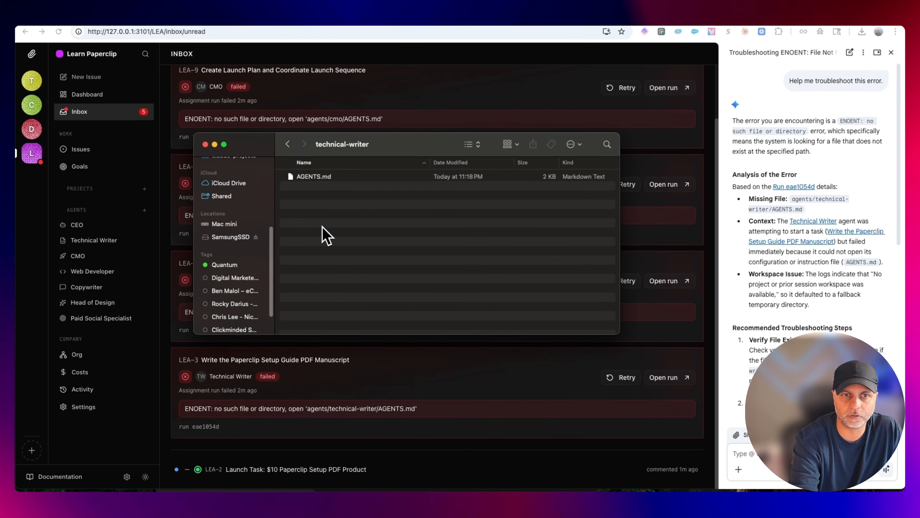
pyautogui.click(333, 178)
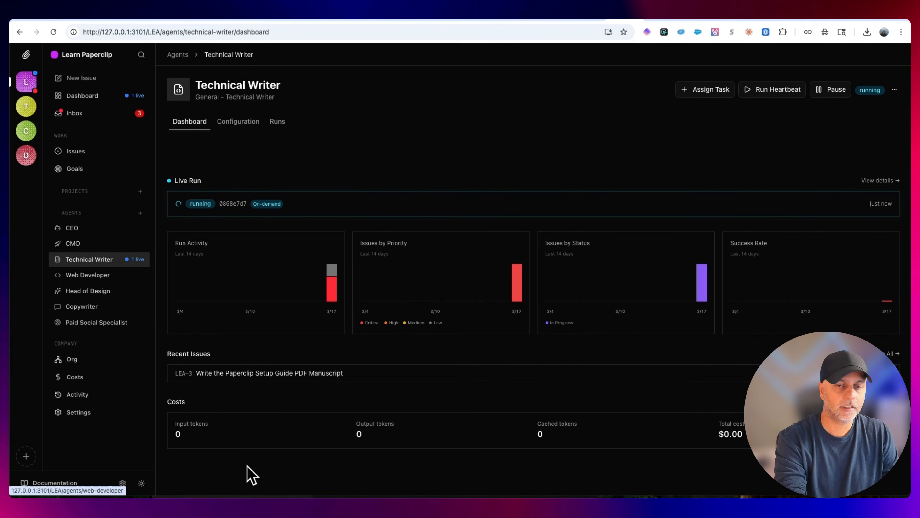
# From the Technical Writer's dashboard, switch to Finder, reopen the technical-writer folder and open its AGENTS.md in TextEdit
pyautogui.click(43, 486)
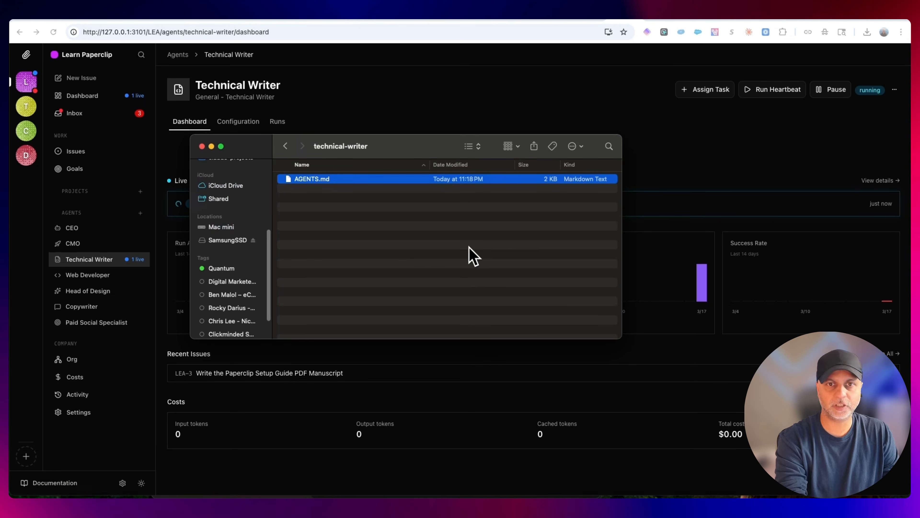
pyautogui.click(285, 146)
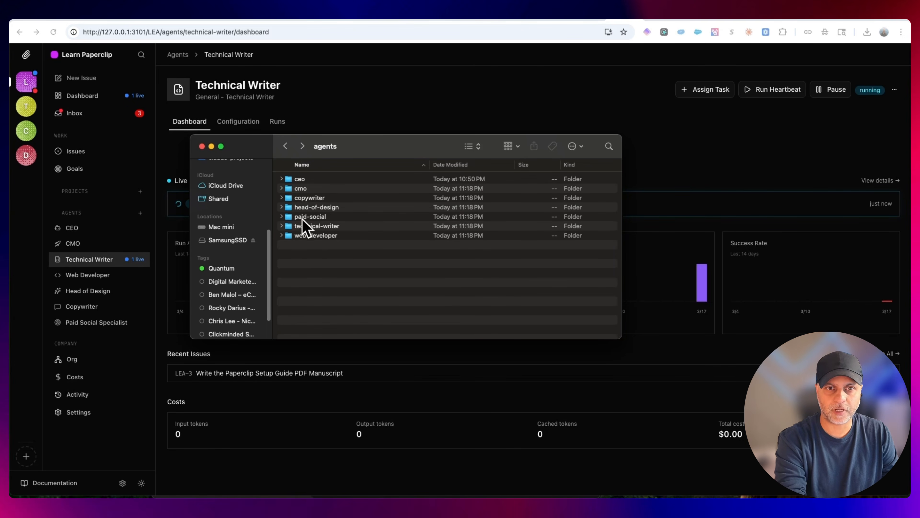
pyautogui.doubleClick(343, 226)
pyautogui.click(327, 179)
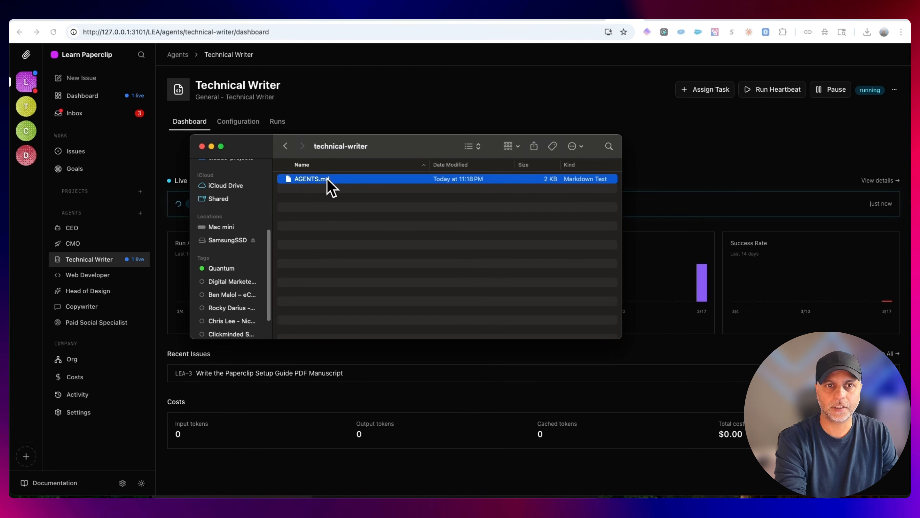
pyautogui.rightClick(327, 180)
pyautogui.moveTo(373, 195)
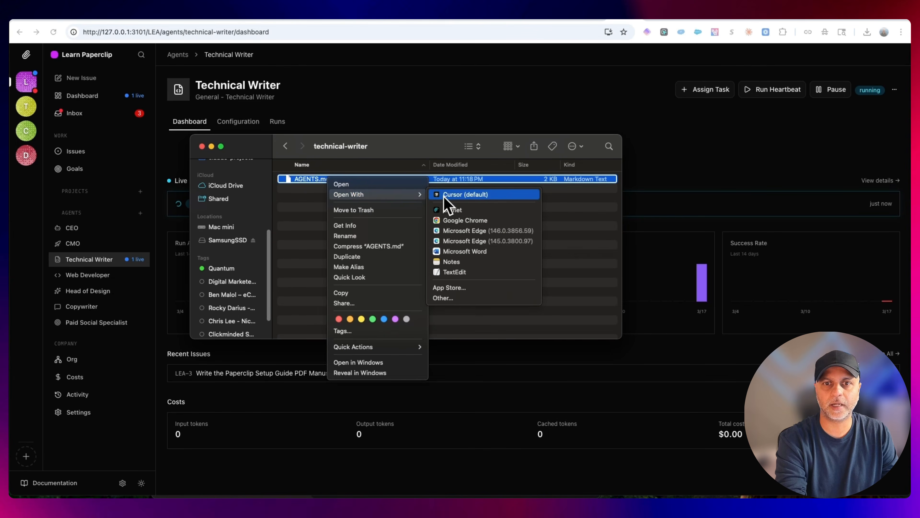
pyautogui.click(478, 271)
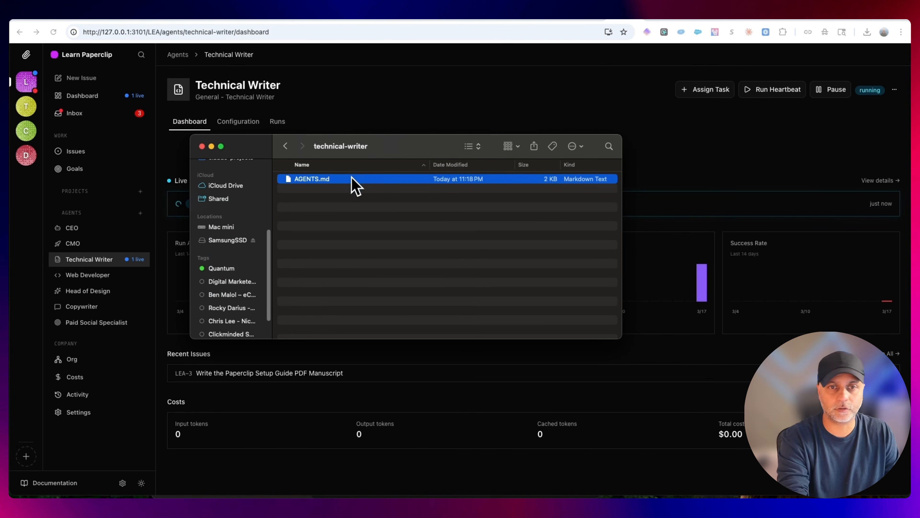
# Copy the technical-writer AGENTS.md file's path, and review the Technical Writer's agent instructions file setting and runs in Paperclip
pyautogui.rightClick(355, 184)
pyautogui.click(412, 293)
pyautogui.click(373, 103)
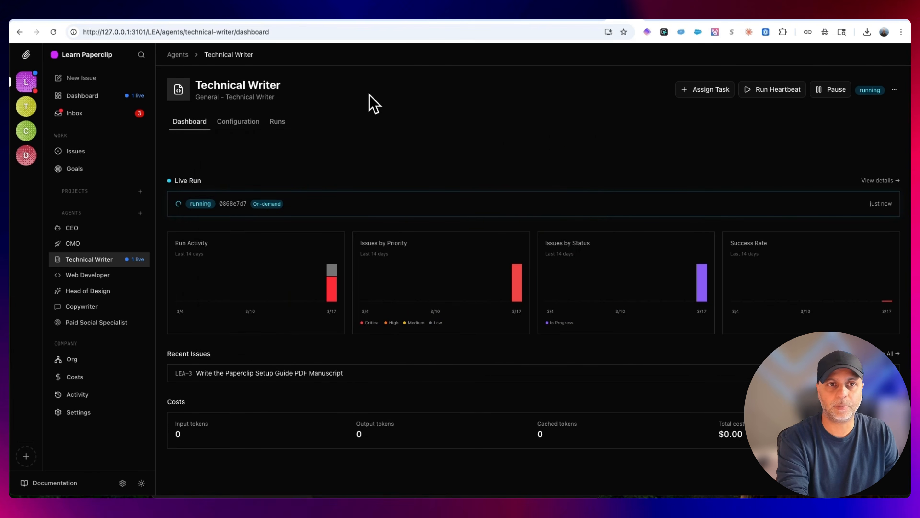
pyautogui.click(240, 122)
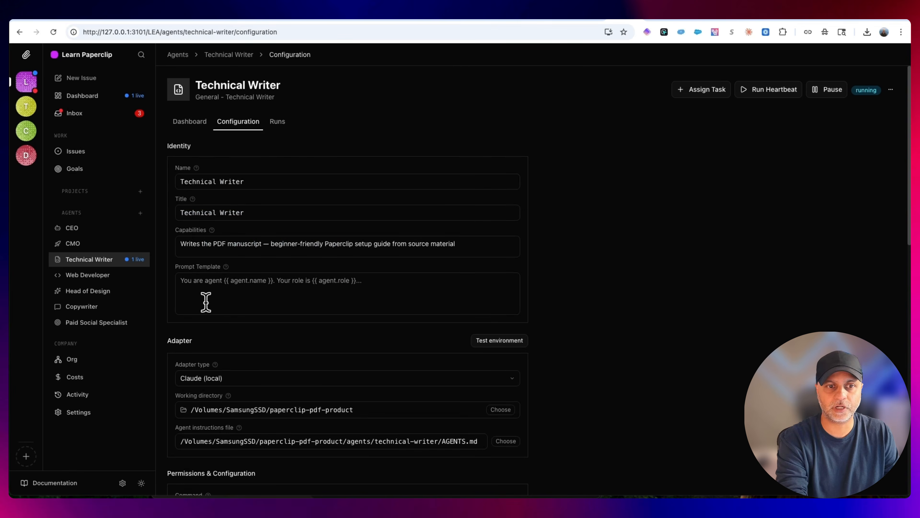
pyautogui.scroll(-5, 206, 302)
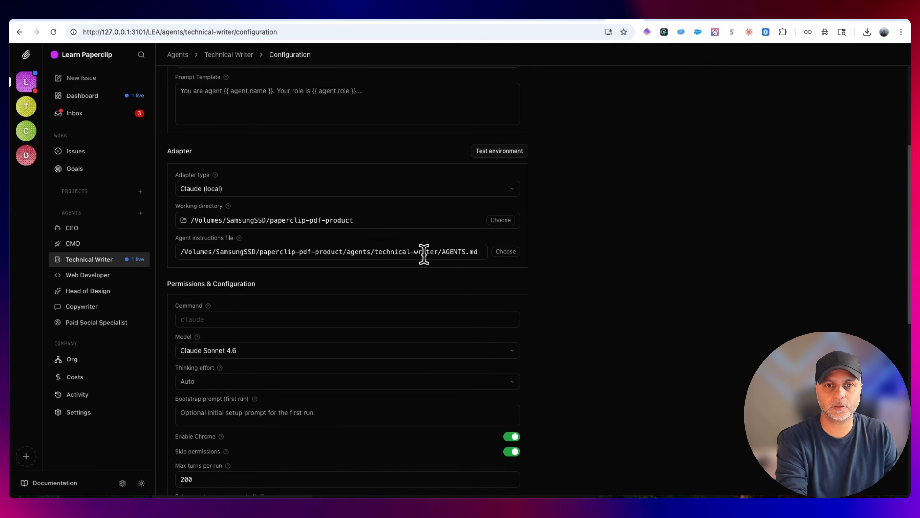
pyautogui.scroll(5, 436, 318)
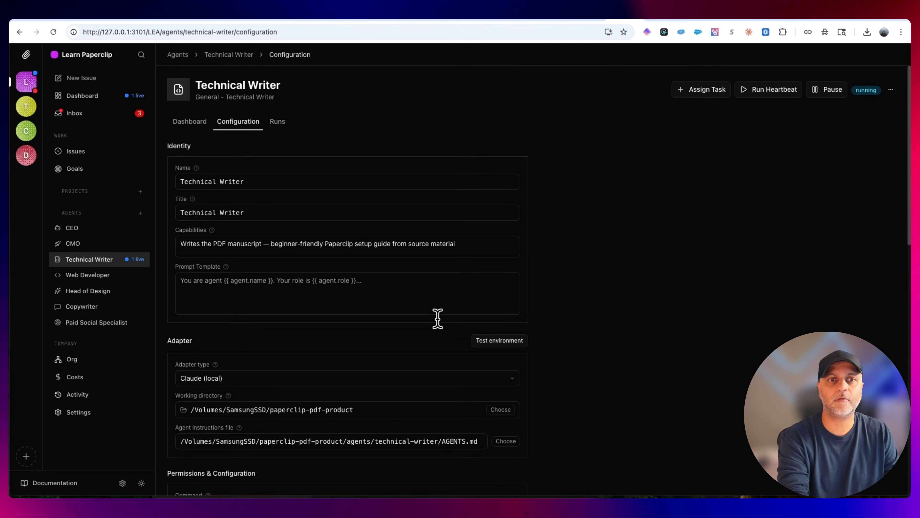
pyautogui.click(285, 122)
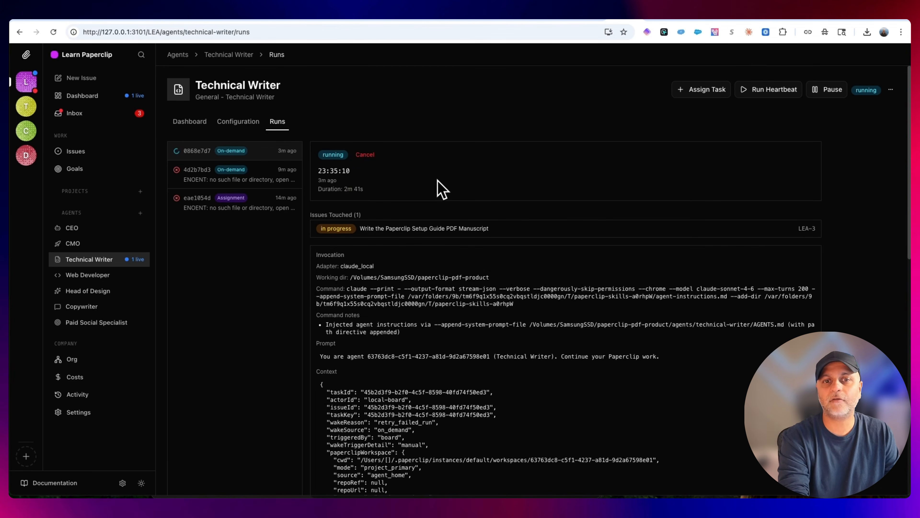
# Review the failed runs in the unread inbox and open the CMO's configuration at its agent instructions file
pyautogui.click(81, 117)
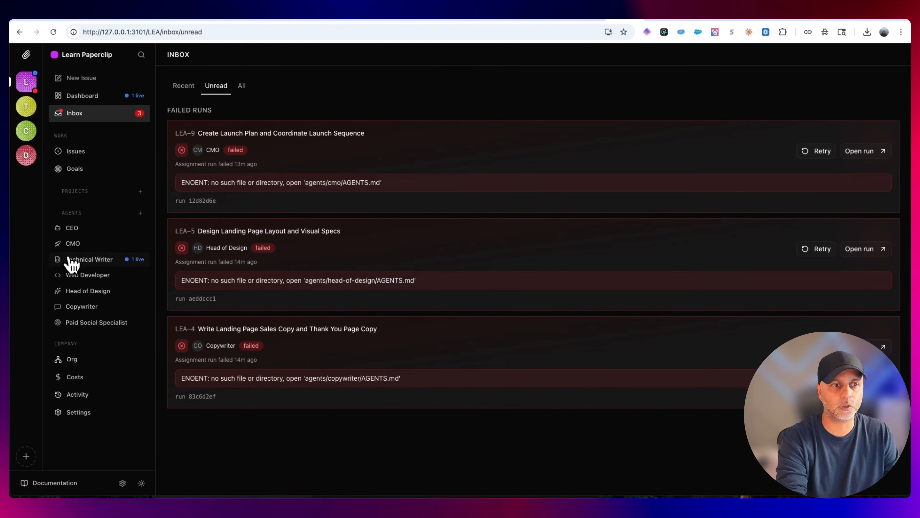
pyautogui.click(76, 229)
pyautogui.click(72, 244)
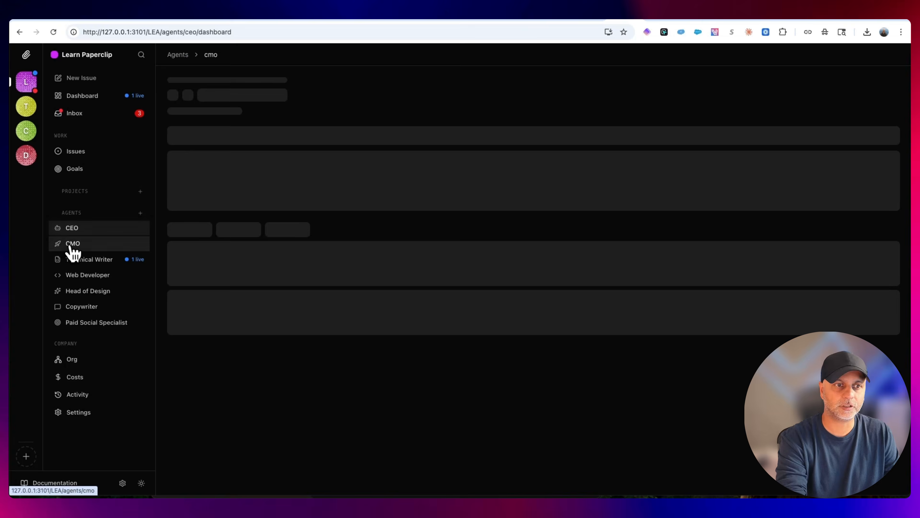
pyautogui.click(239, 122)
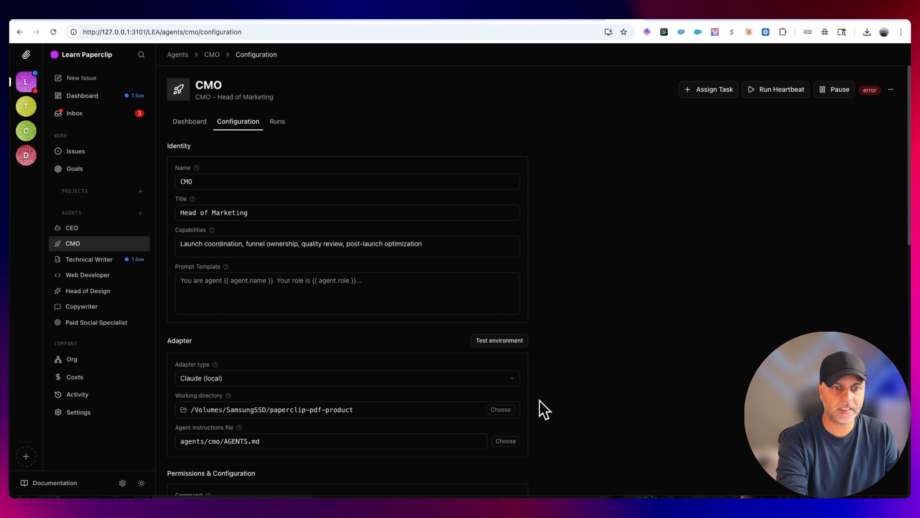
pyautogui.scroll(-3, 539, 407)
pyautogui.moveTo(239, 337)
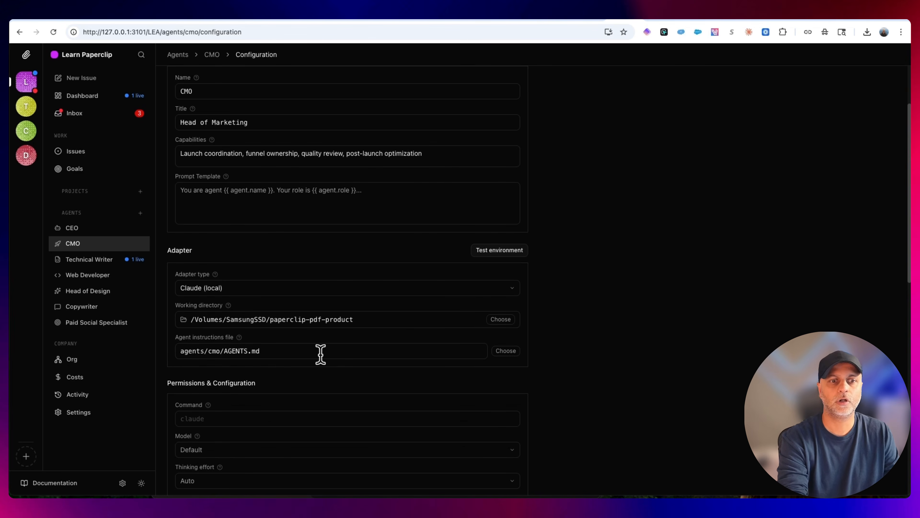
# In Finder, go to the cmo folder inside agents and copy the full path of its AGENTS.md file
pyautogui.press('super+Tab')
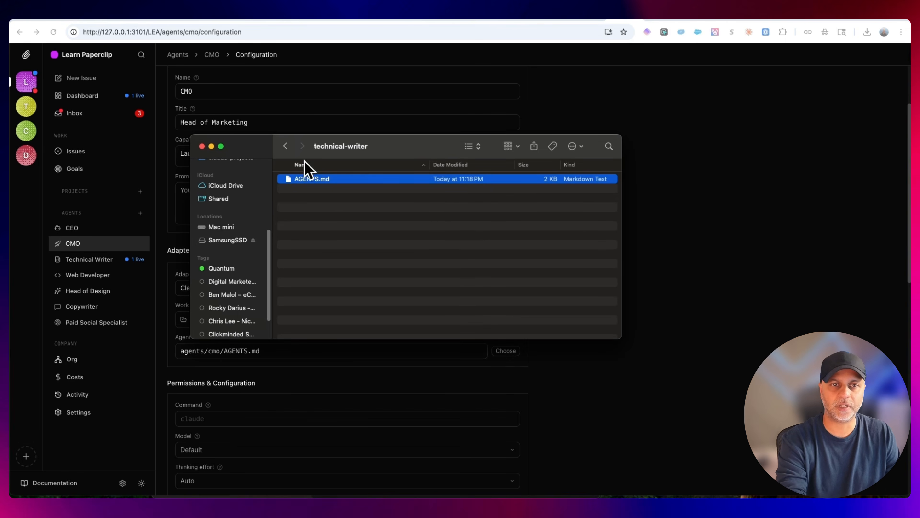
pyautogui.click(285, 147)
pyautogui.doubleClick(320, 188)
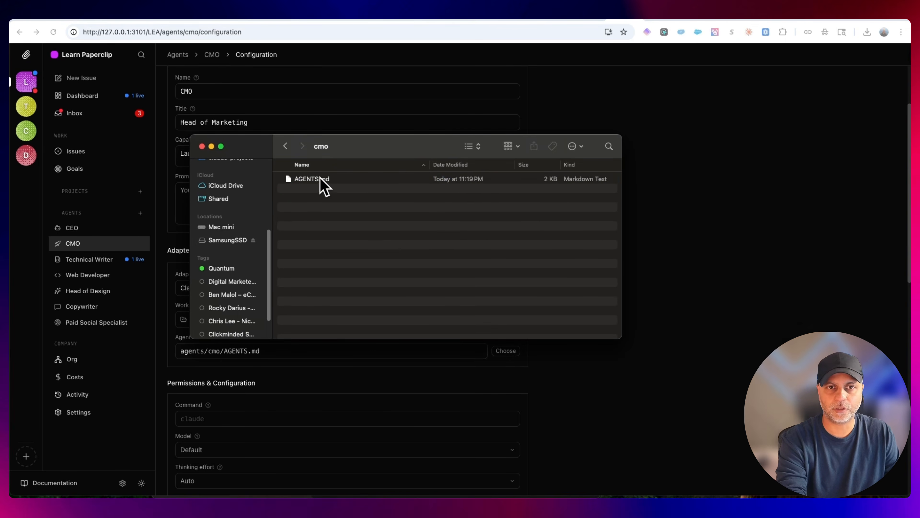
pyautogui.rightClick(322, 181)
pyautogui.keyDown('alt'); pyautogui.click(397, 296); pyautogui.keyUp('alt')
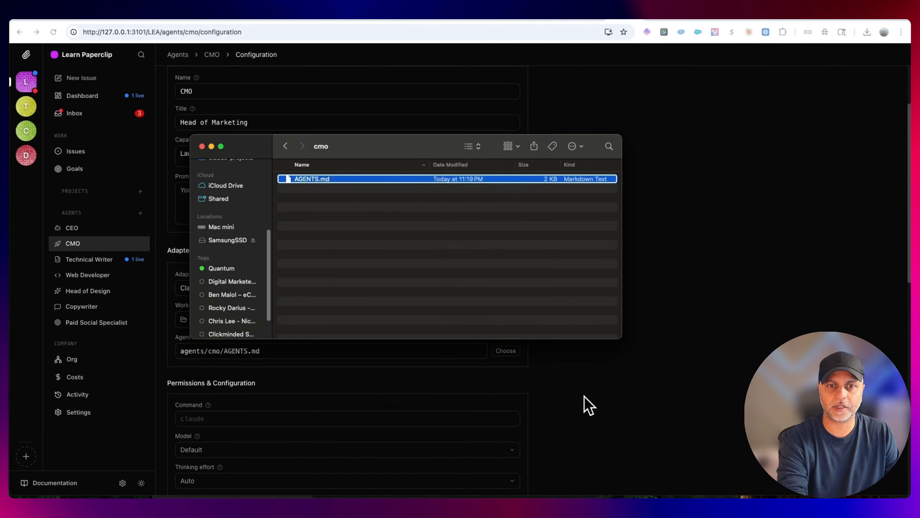
# Set the CMO's agent instructions file to /Volumes/SamsungSSD/paperclip-pdf-product/agents/cmo/AGENTS.md and save the configuration
pyautogui.click(589, 404)
pyautogui.tripleClick(337, 347)
pyautogui.press('super+v')
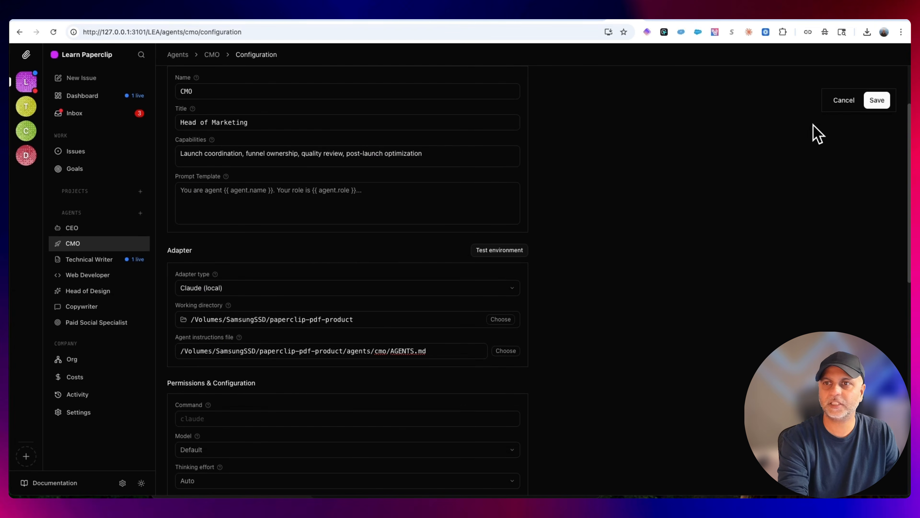
pyautogui.click(884, 100)
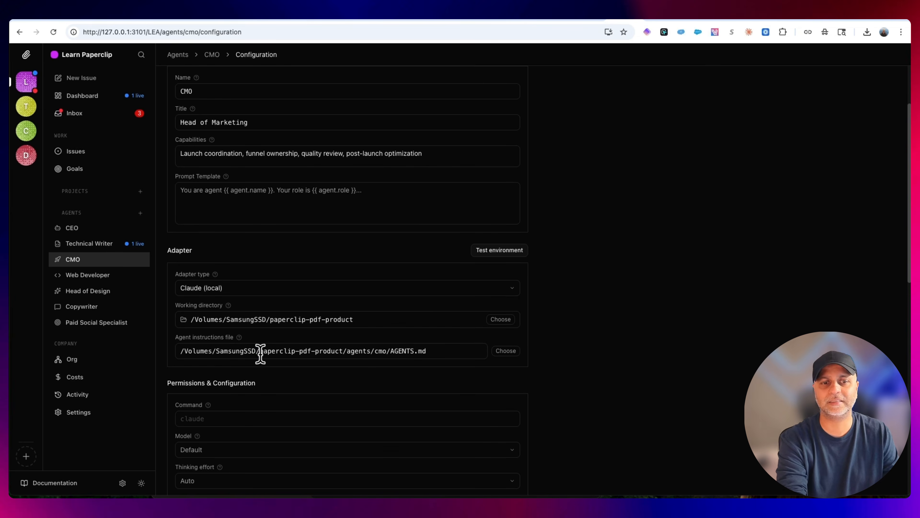
pyautogui.moveTo(256, 351); pyautogui.dragTo(343, 351)
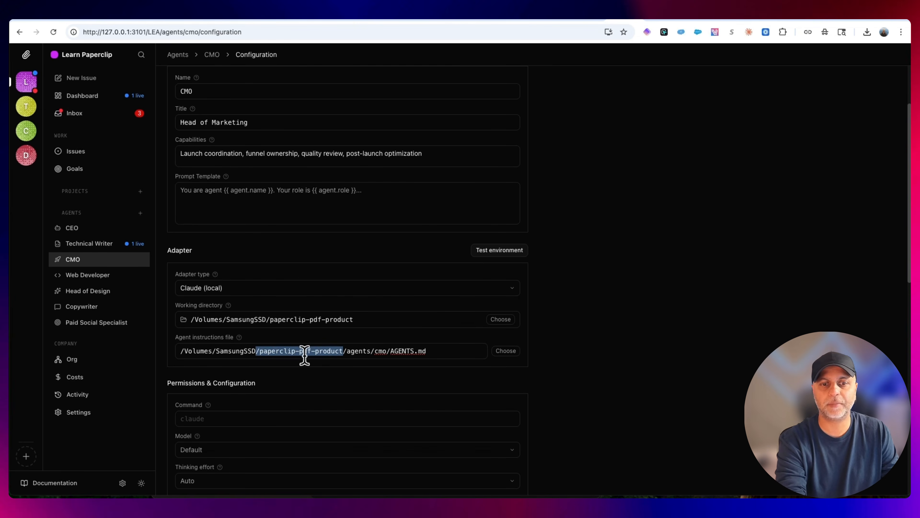
# Open the Web Developer's configuration and check whether its agent instructions file uses a full path
pyautogui.click(66, 259)
pyautogui.click(91, 276)
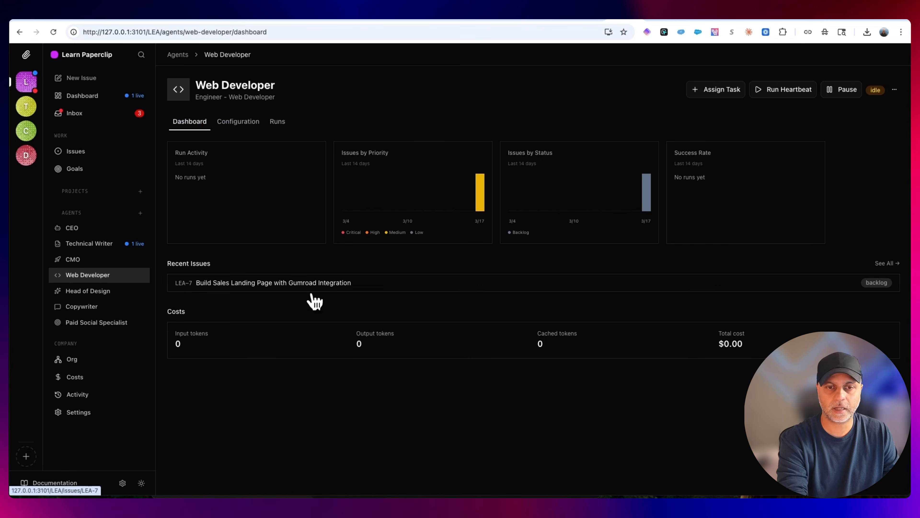
pyautogui.click(246, 122)
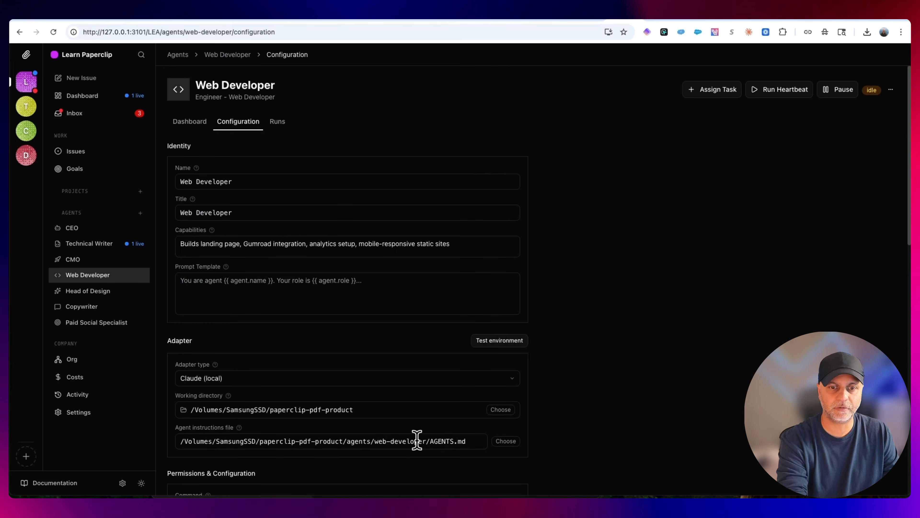
# Open the Paid Social Specialist's configuration and check whether its agent instructions file uses a full path
pyautogui.click(89, 294)
pyautogui.click(105, 323)
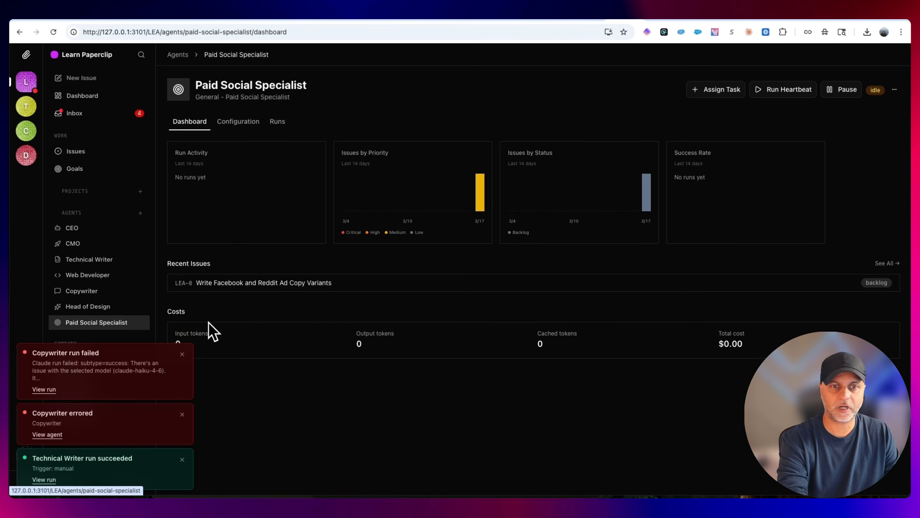
pyautogui.click(241, 125)
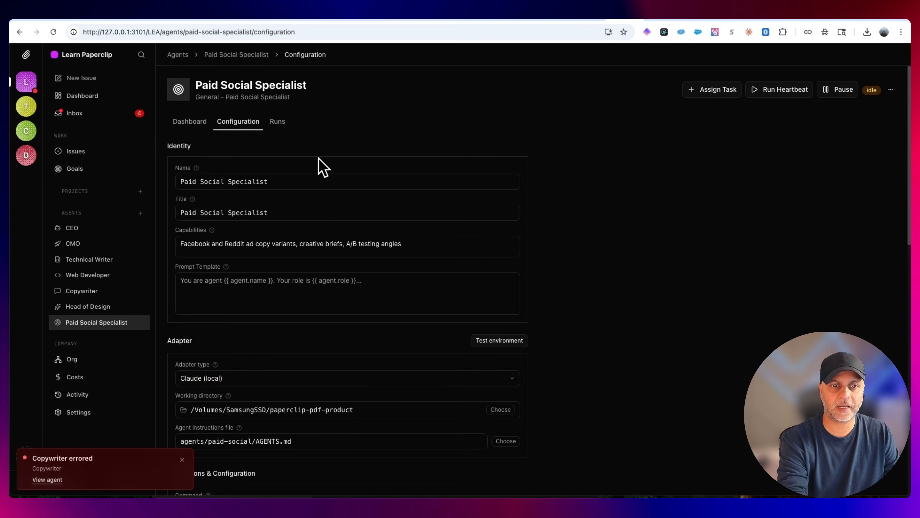
pyautogui.click(345, 436)
# In Finder, go to the paid-social folder inside agents and copy the full path of its AGENTS.md file
pyautogui.click(285, 147)
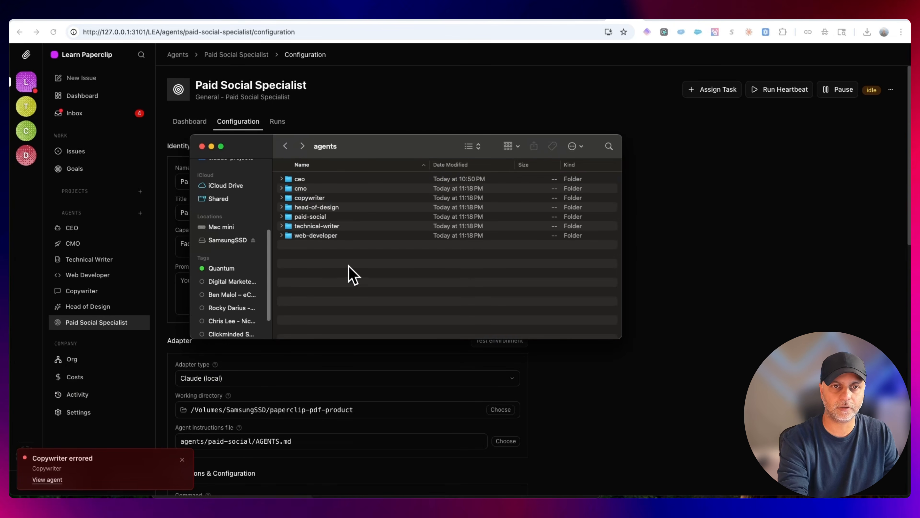
pyautogui.doubleClick(329, 217)
pyautogui.rightClick(325, 179)
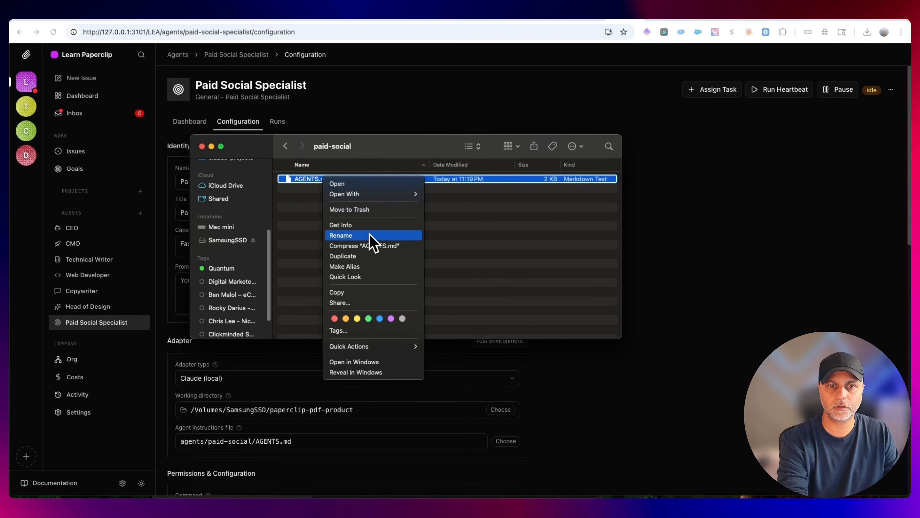
pyautogui.moveTo(373, 196)
pyautogui.keyDown('alt'); pyautogui.click(362, 292); pyautogui.keyUp('alt')
# Set the Paid Social Specialist's agent instructions file to /Volumes/SamsungSSD/paperclip-pdf-product/agents/paid-social/AGENTS.md and save the configuration
pyautogui.click(346, 431)
pyautogui.tripleClick(343, 442)
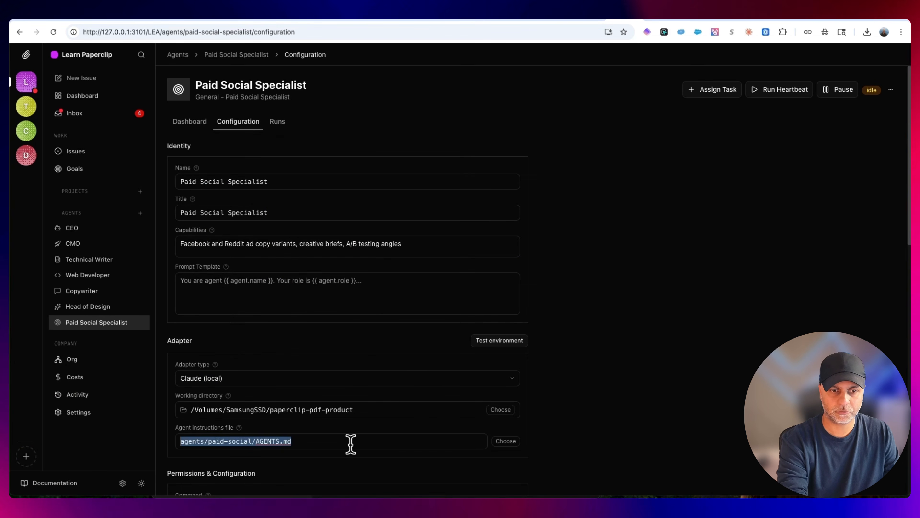
pyautogui.press('super+v')
pyautogui.click(877, 153)
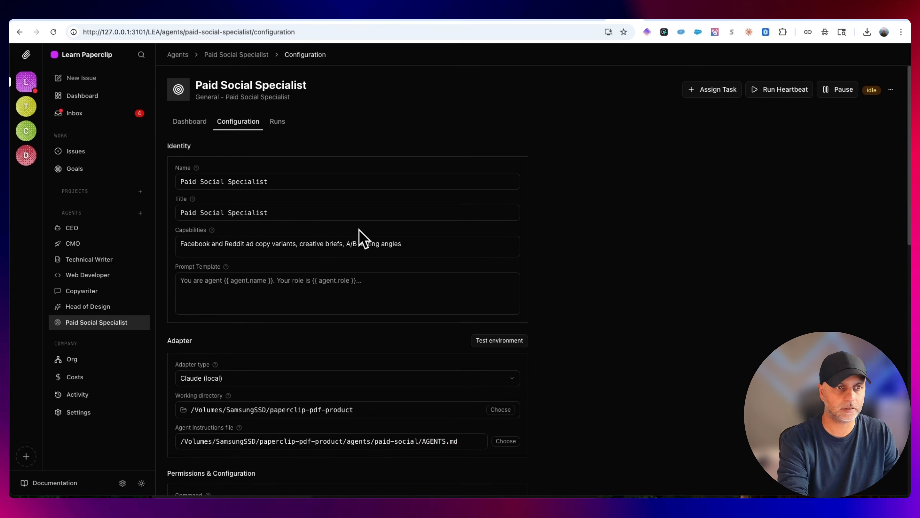
# From the inbox, open the issue Write the Paperclip Setup Guide PDF Manuscript and open its failed Copywriter run
pyautogui.click(78, 113)
pyautogui.click(308, 122)
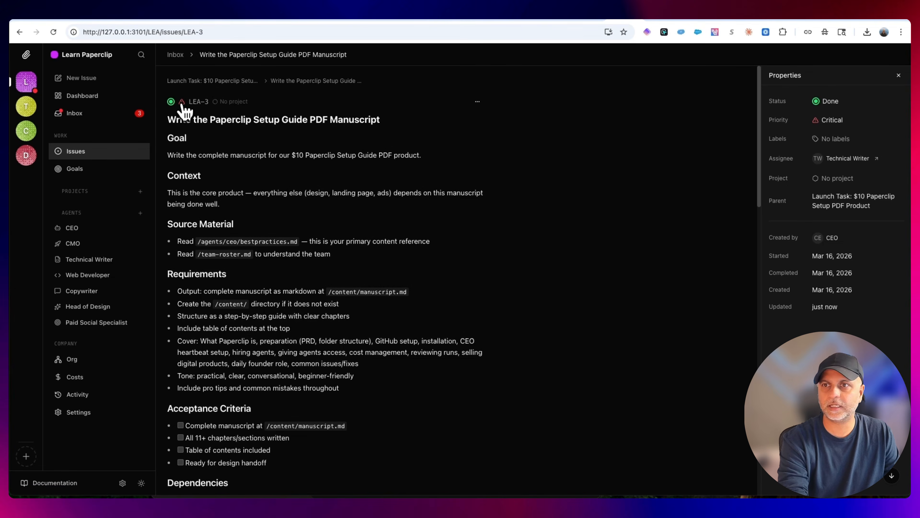
pyautogui.click(182, 102)
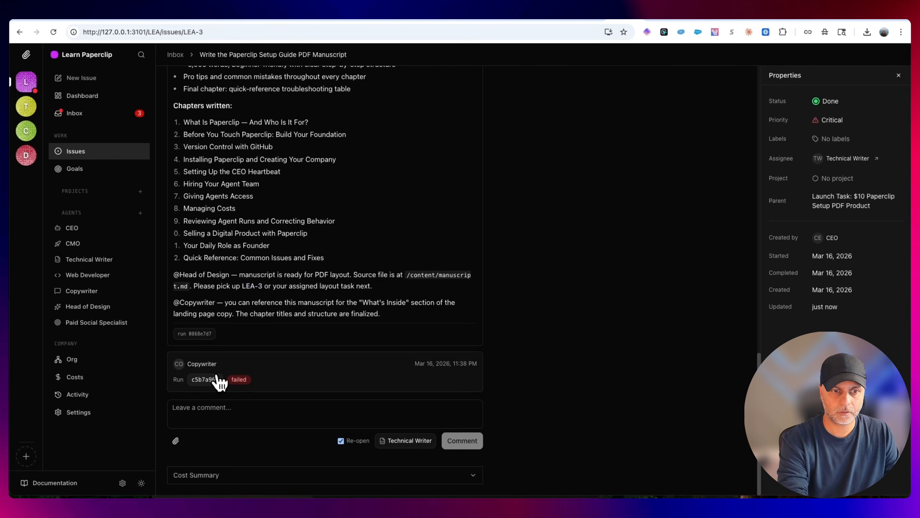
pyautogui.click(217, 383)
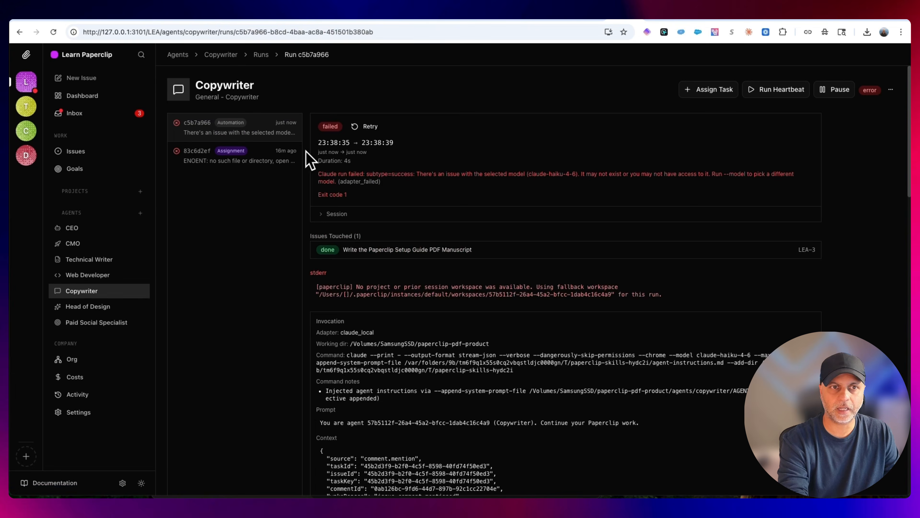
# Examine the Copywriter run's transcript and failure details to find the cause of the error
pyautogui.scroll(-20, 608, 390)
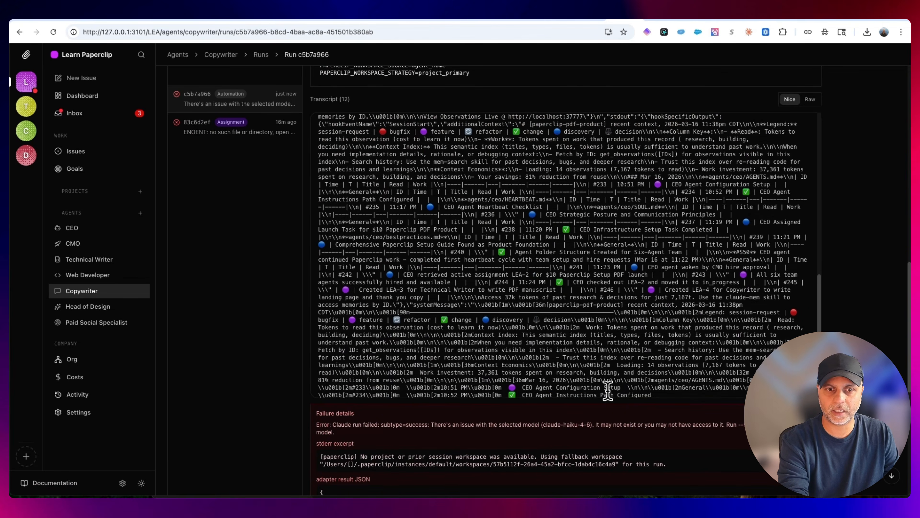
pyautogui.scroll(-9, 607, 389)
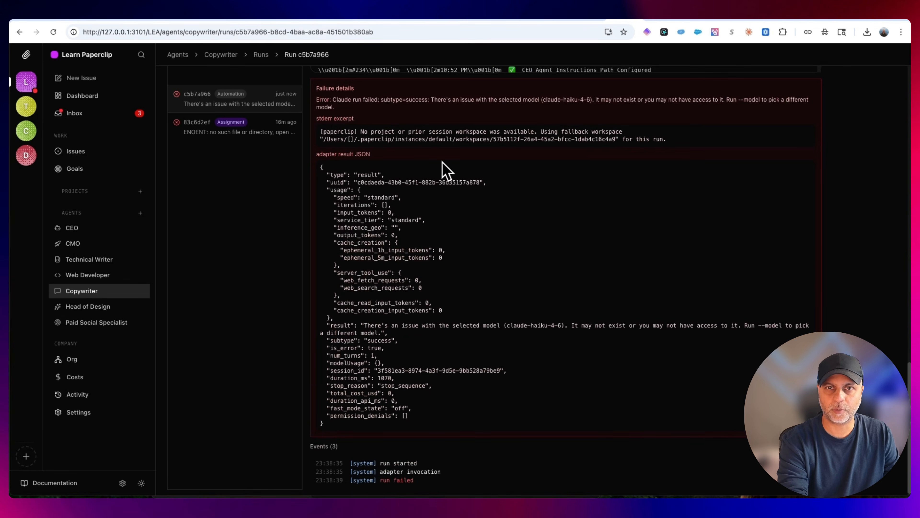
pyautogui.scroll(-1, 655, 345)
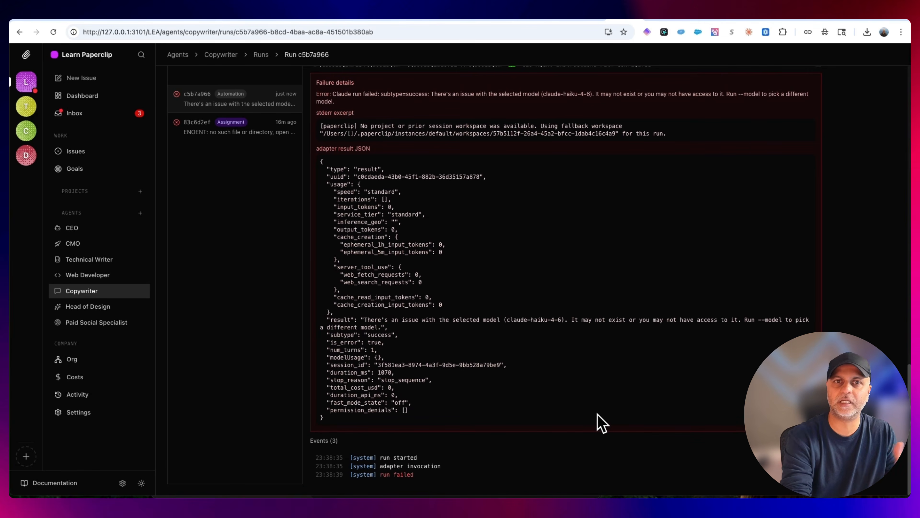
pyautogui.scroll(5, 599, 422)
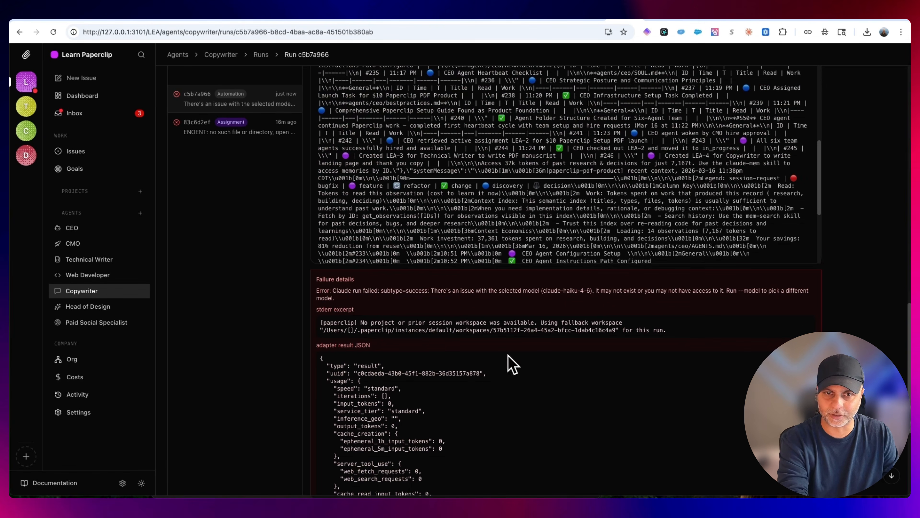
pyautogui.moveTo(429, 290); pyautogui.dragTo(599, 306)
pyautogui.click(603, 311)
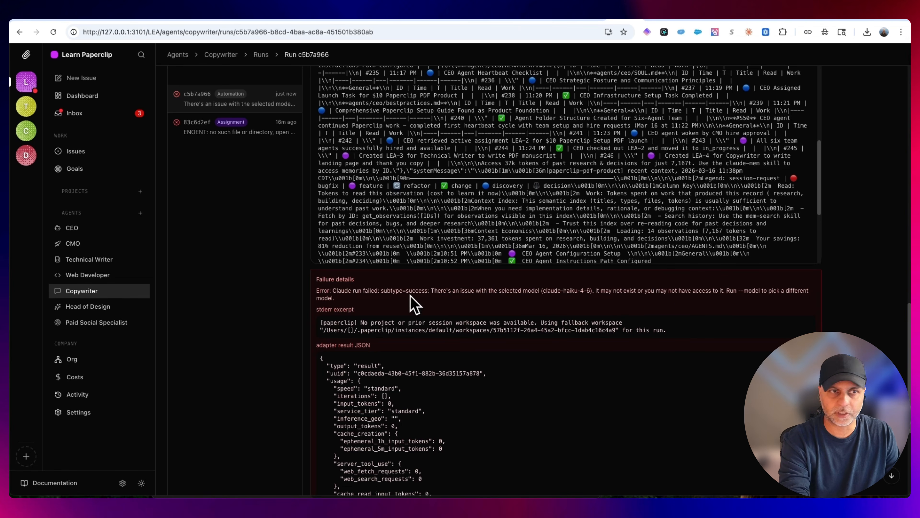
# Reselect Claude (local) as the Copywriter's adapter type so its model resets to Default, and save the configuration
pyautogui.click(68, 292)
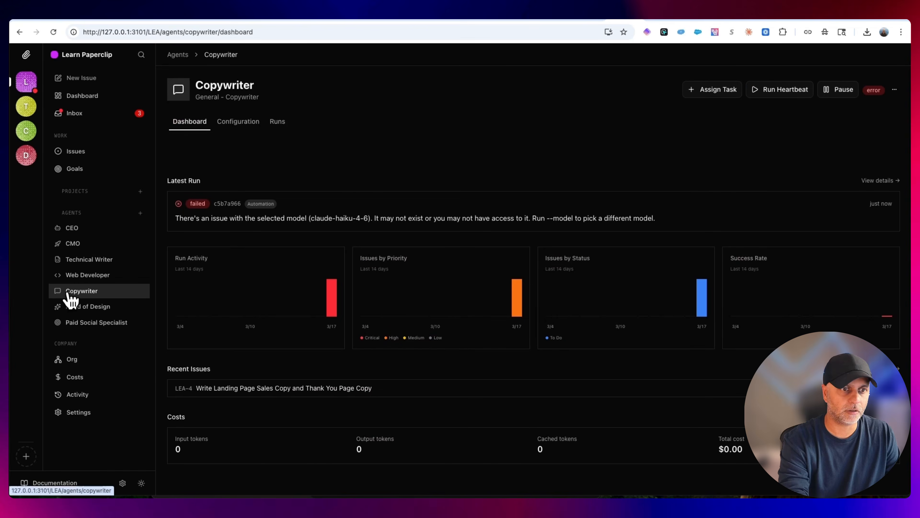
pyautogui.click(235, 125)
pyautogui.scroll(-3, 241, 364)
pyautogui.click(225, 298)
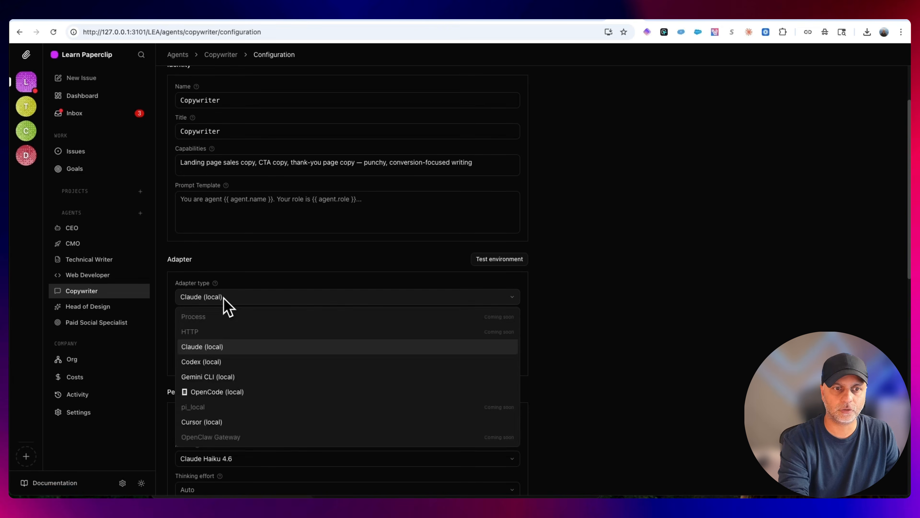
pyautogui.click(226, 347)
pyautogui.scroll(-5, 602, 325)
pyautogui.click(877, 100)
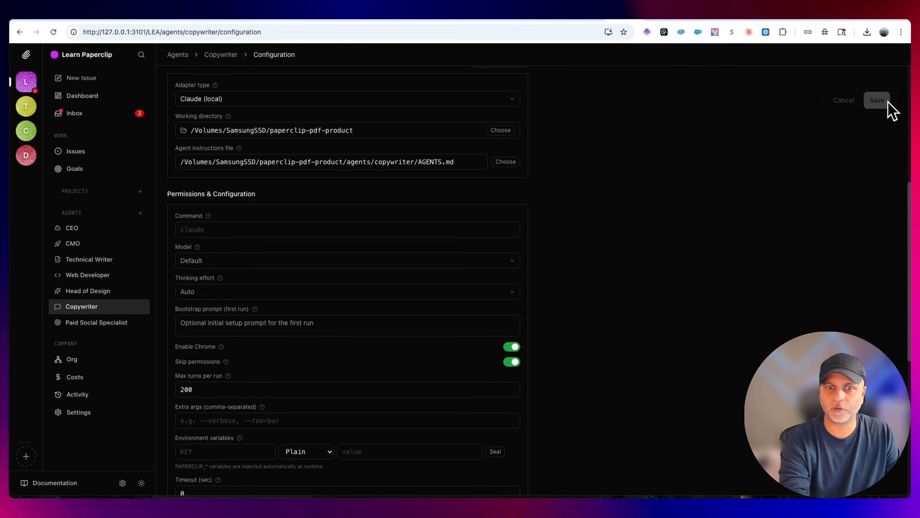
# Go back to the Copywriter's failed run c5b7a966 and retry it
pyautogui.click(779, 219)
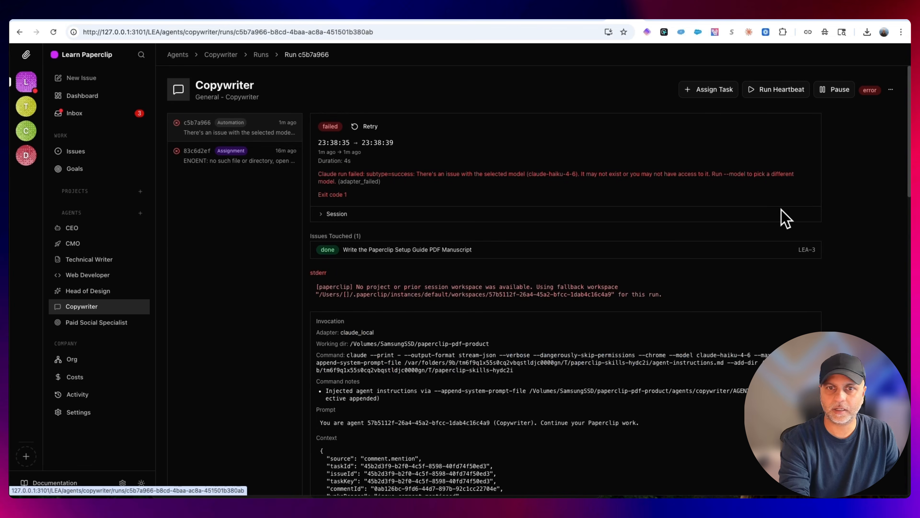
pyautogui.click(368, 127)
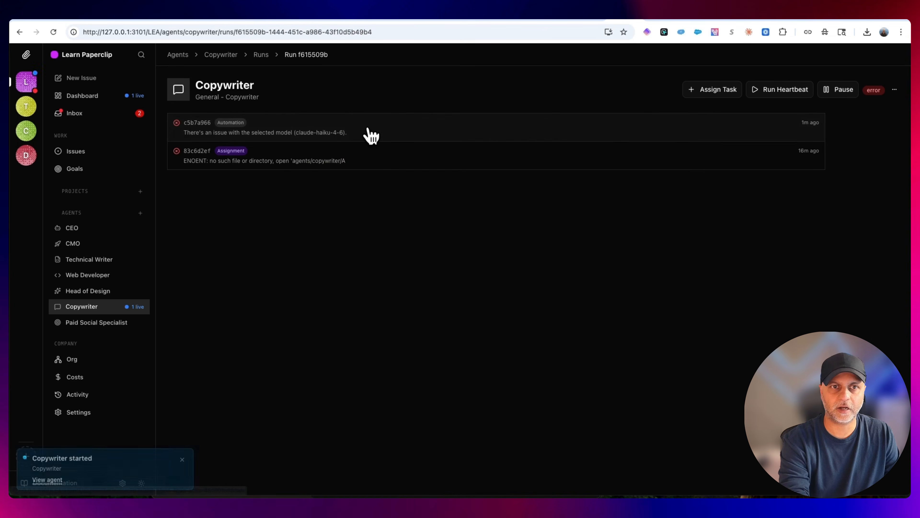
# Set the Head of Design's model to Default and save its configuration
pyautogui.click(90, 291)
pyautogui.click(248, 123)
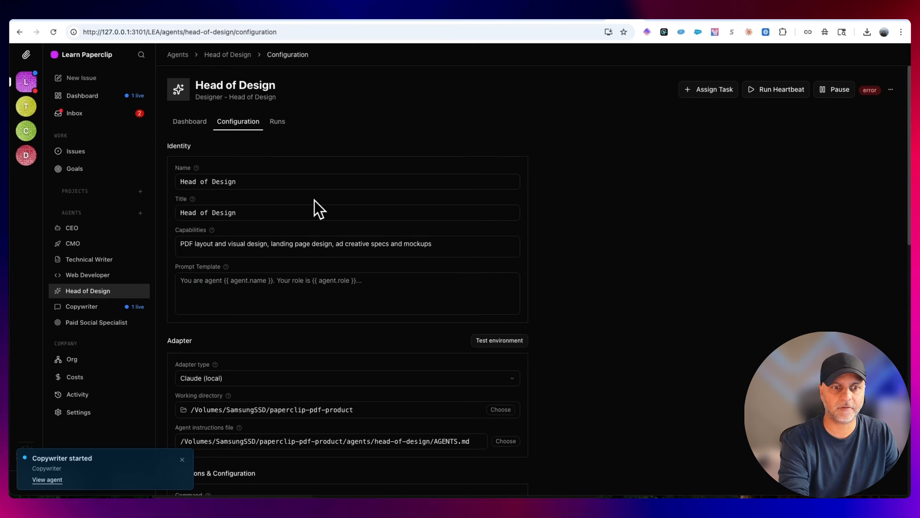
pyautogui.scroll(-5, 362, 291)
pyautogui.click(240, 221)
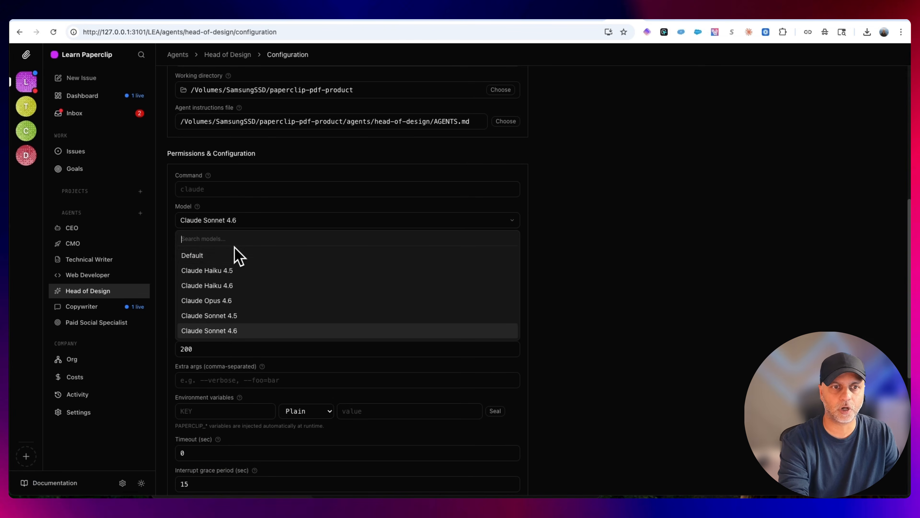
pyautogui.click(237, 254)
pyautogui.click(887, 101)
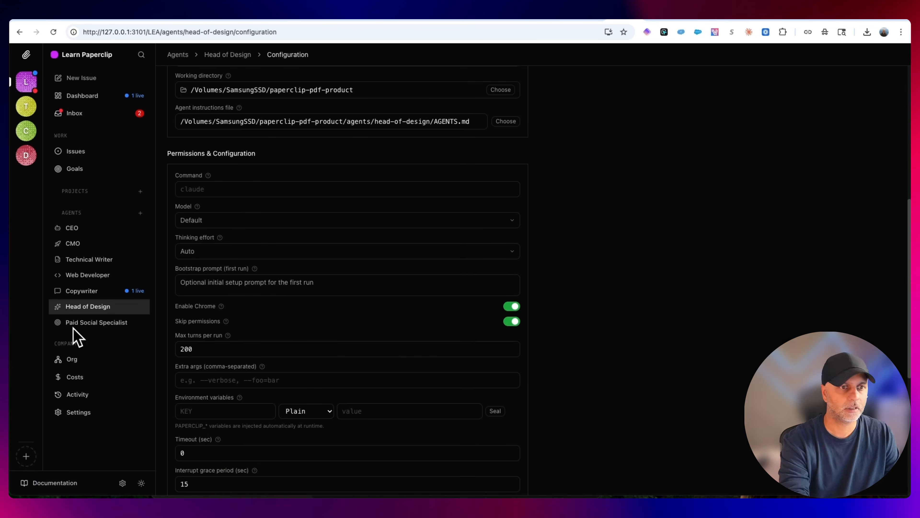
# Check the model and instructions file settings in the configurations of the Web Developer, Paid Social Specialist, Head of Design and Copywriter
pyautogui.click(97, 277)
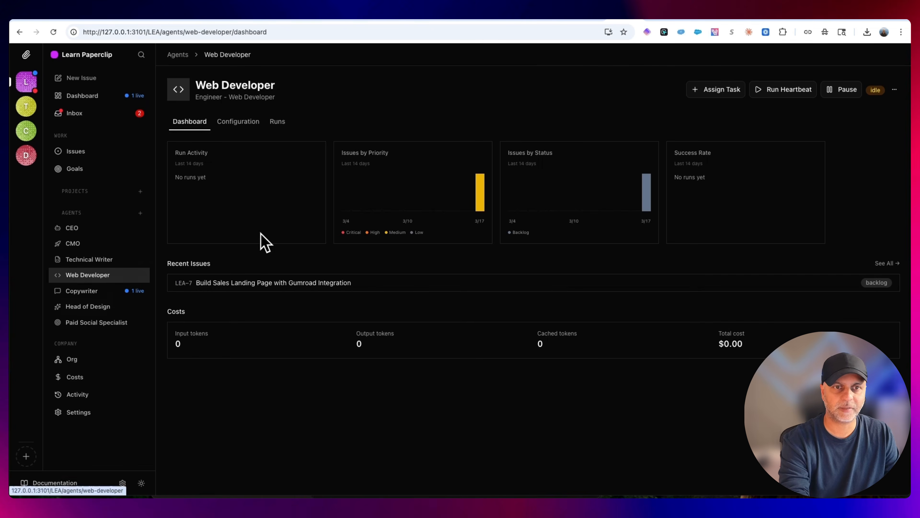
pyautogui.click(235, 122)
pyautogui.scroll(-5, 232, 363)
pyautogui.click(95, 322)
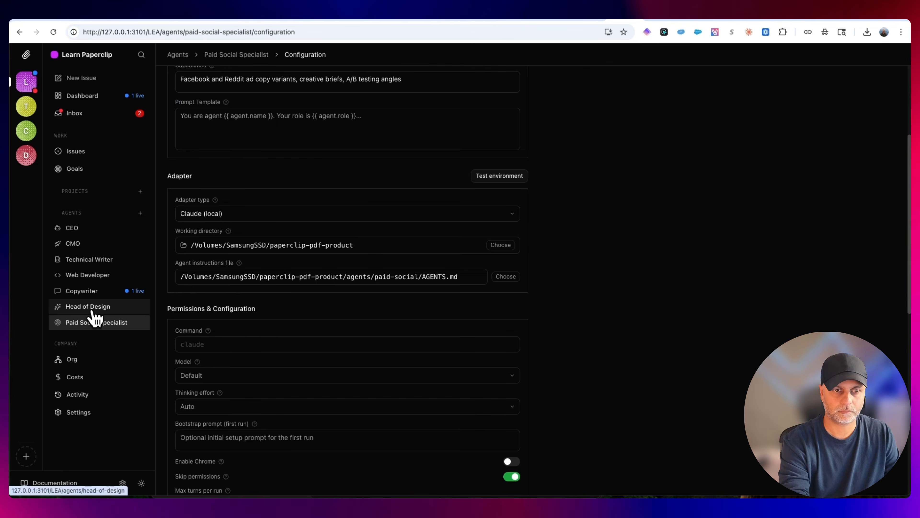
pyautogui.click(89, 307)
pyautogui.click(229, 126)
pyautogui.scroll(-5, 361, 378)
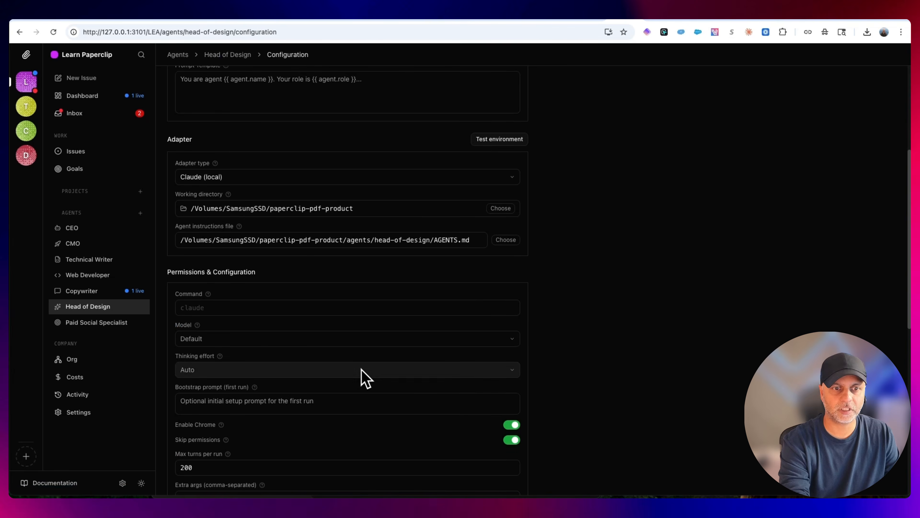
pyautogui.click(96, 291)
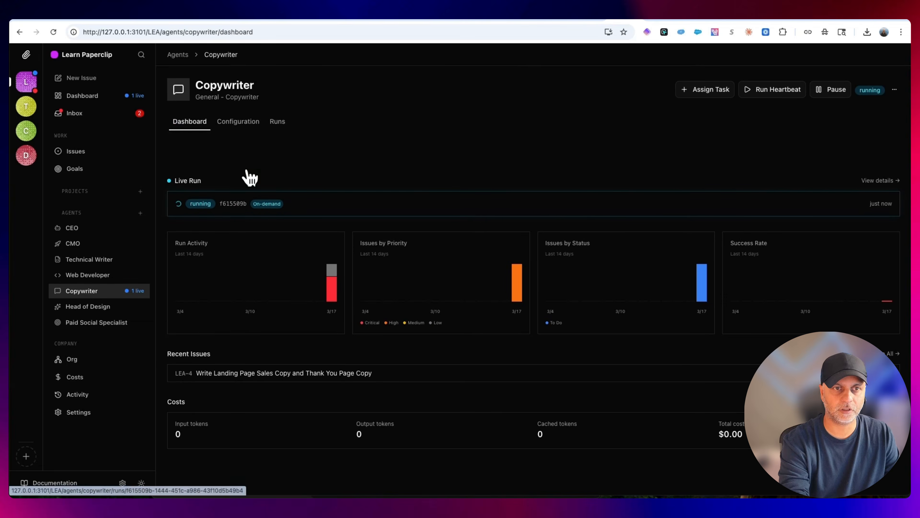
pyautogui.click(238, 123)
pyautogui.scroll(-5, 275, 373)
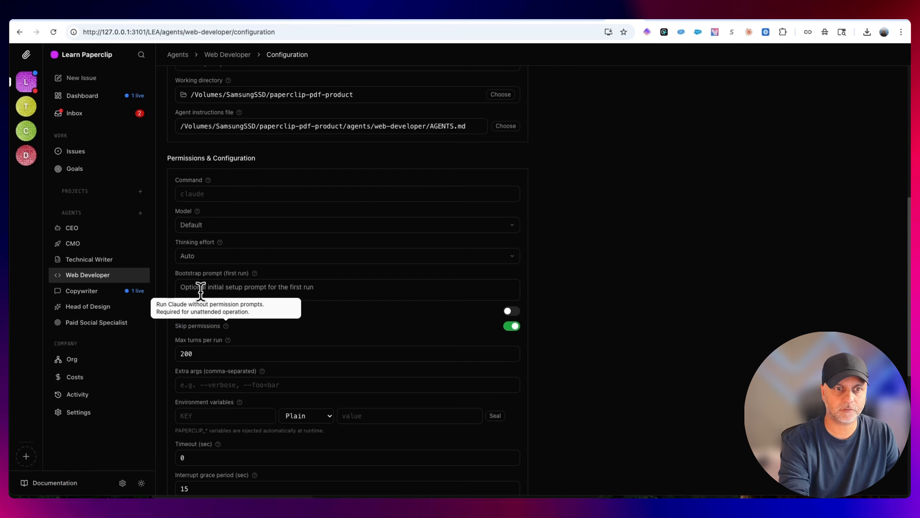
pyautogui.click(72, 243)
# Open the manuscript issue LEA-3 from the inbox and review its comments and the live Copywriter run
pyautogui.click(105, 120)
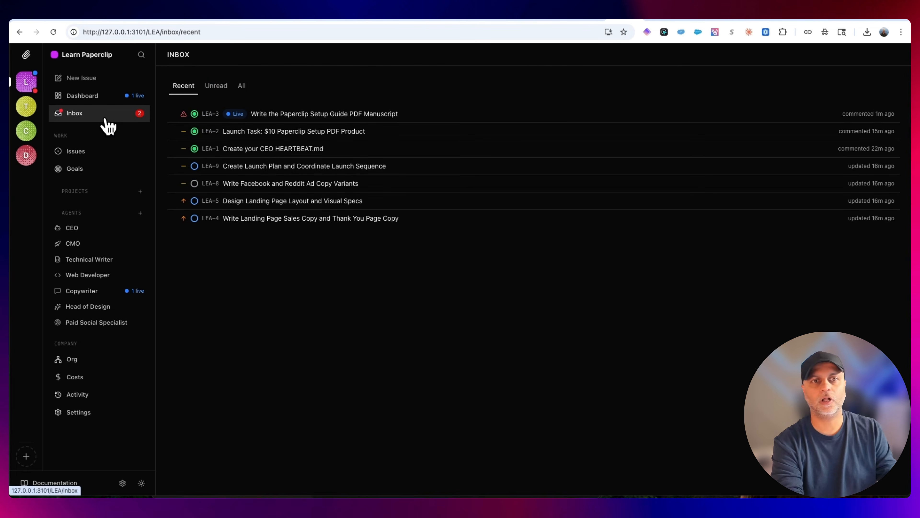
pyautogui.click(497, 115)
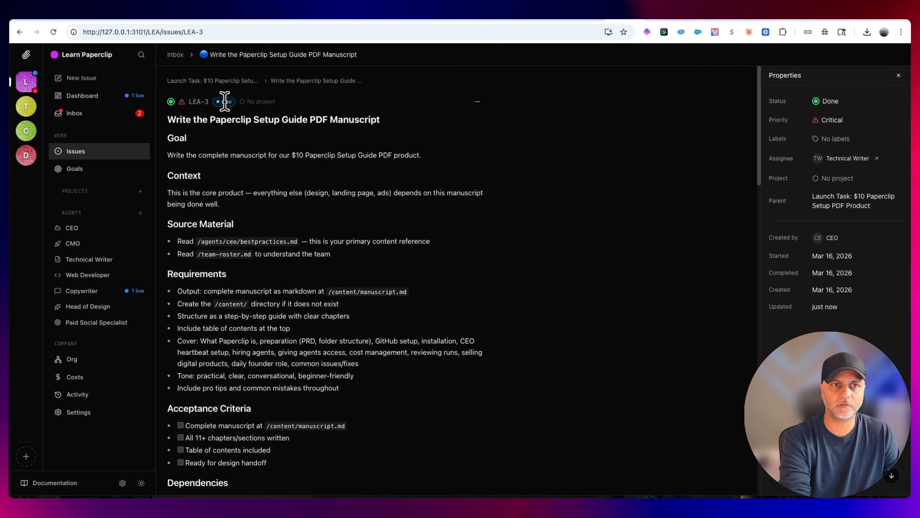
pyautogui.scroll(-20, 587, 271)
pyautogui.scroll(9, 587, 272)
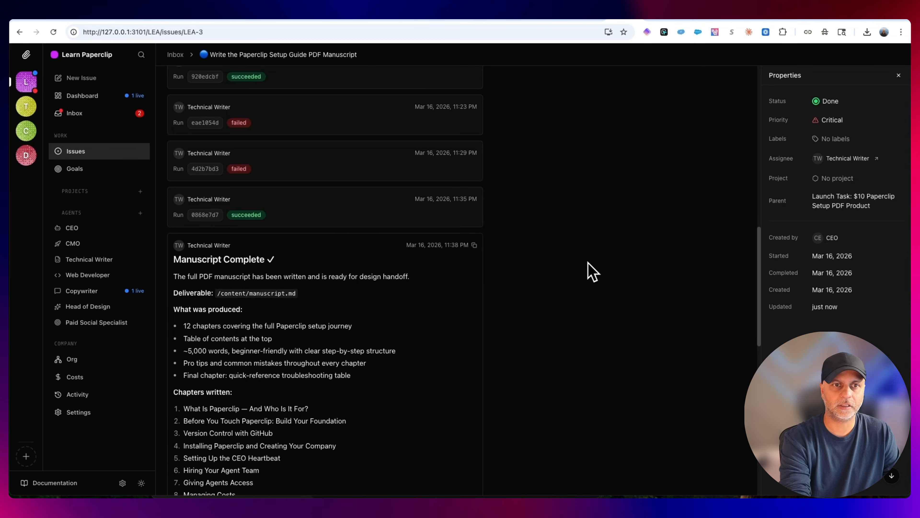
pyautogui.scroll(-10, 285, 284)
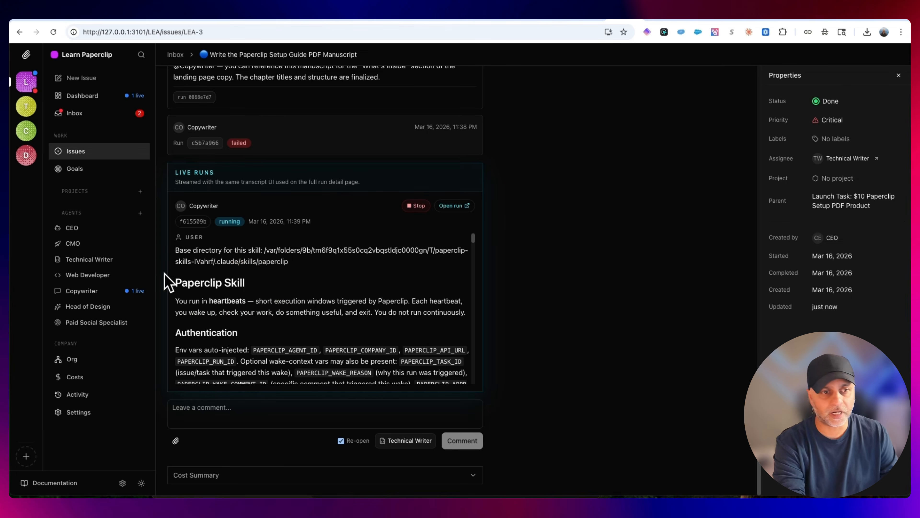
# View the Copywriter's dashboard and the company dashboard to check the agents' current activity
pyautogui.click(118, 290)
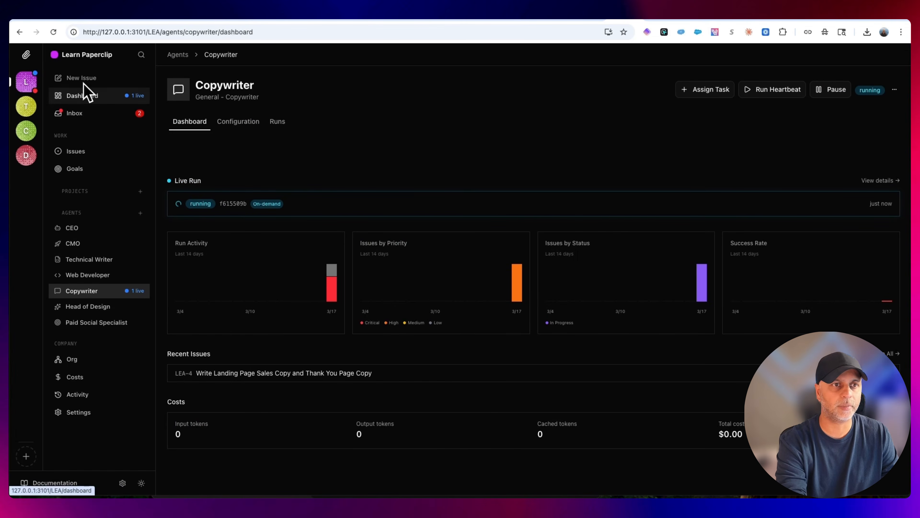
pyautogui.click(92, 98)
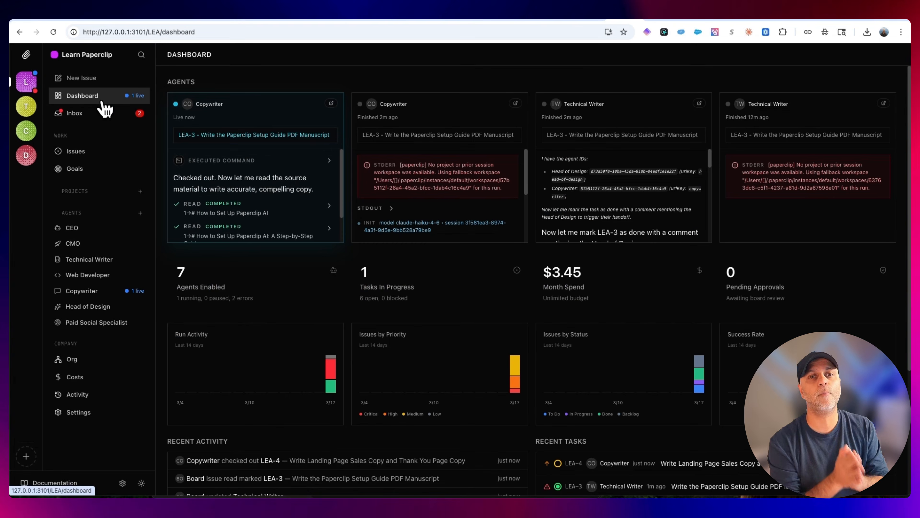
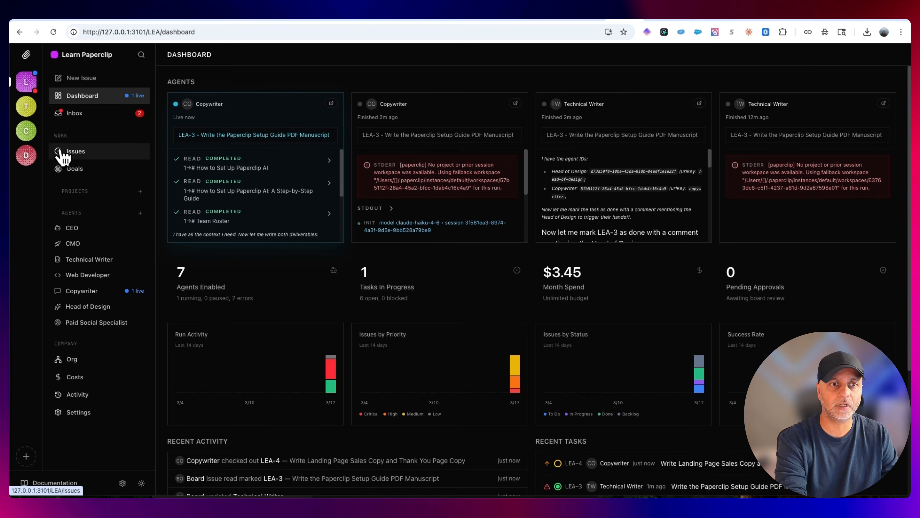
# Open issue LEA-3 from the issues board and review the Technical Writer's completion comment and its deliverable path
pyautogui.click(62, 156)
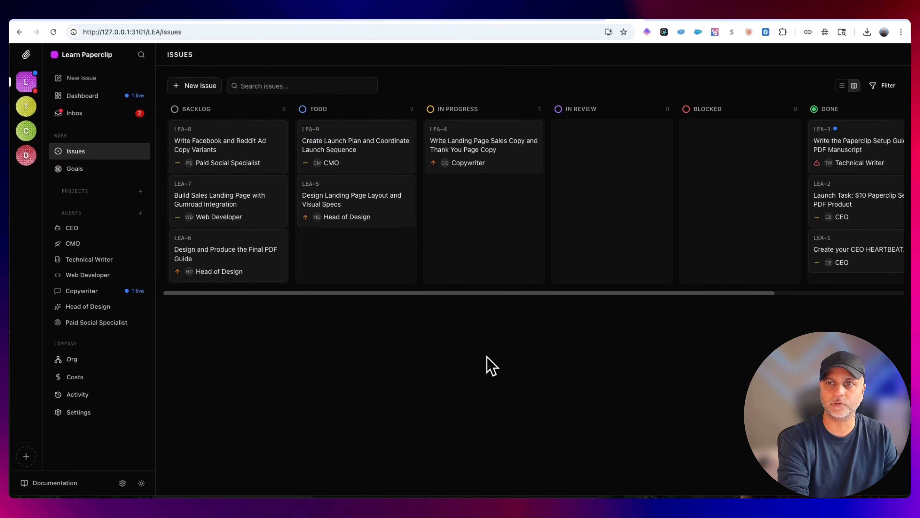
pyautogui.hscroll(5, 880, 158)
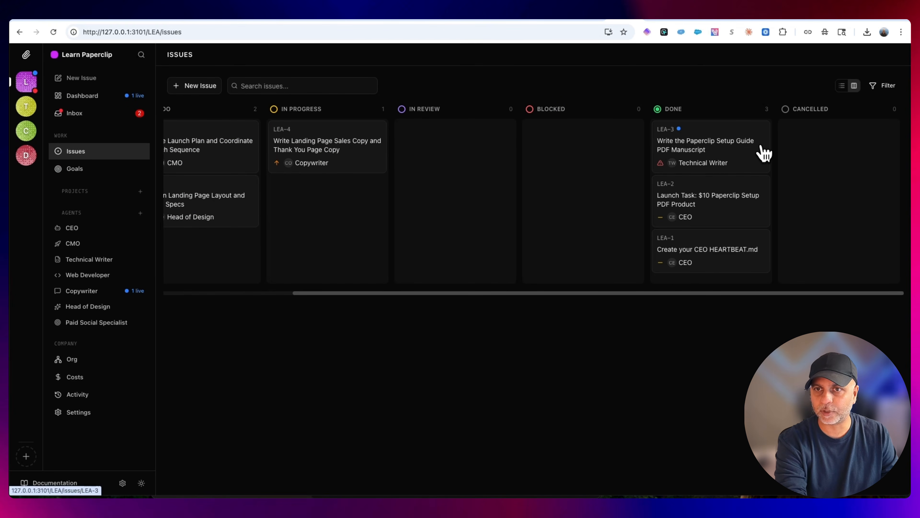
pyautogui.hscroll(-3, 721, 184)
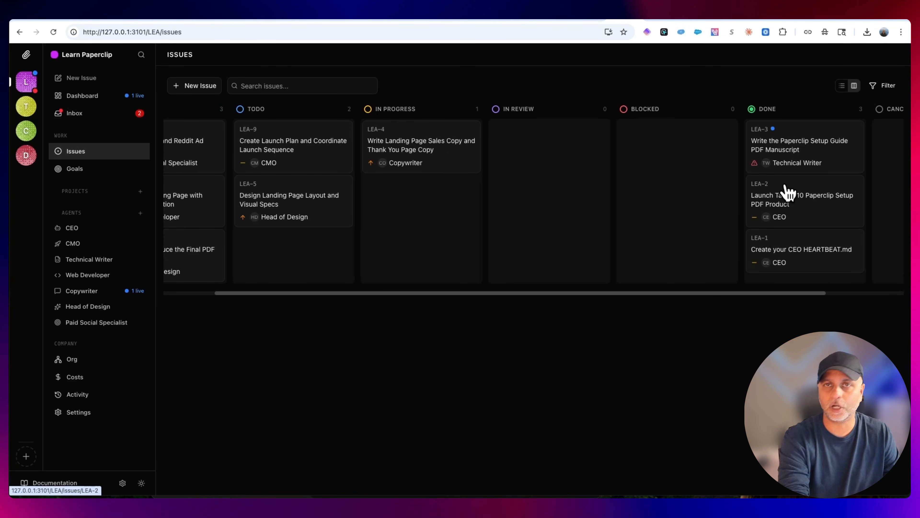
pyautogui.click(821, 151)
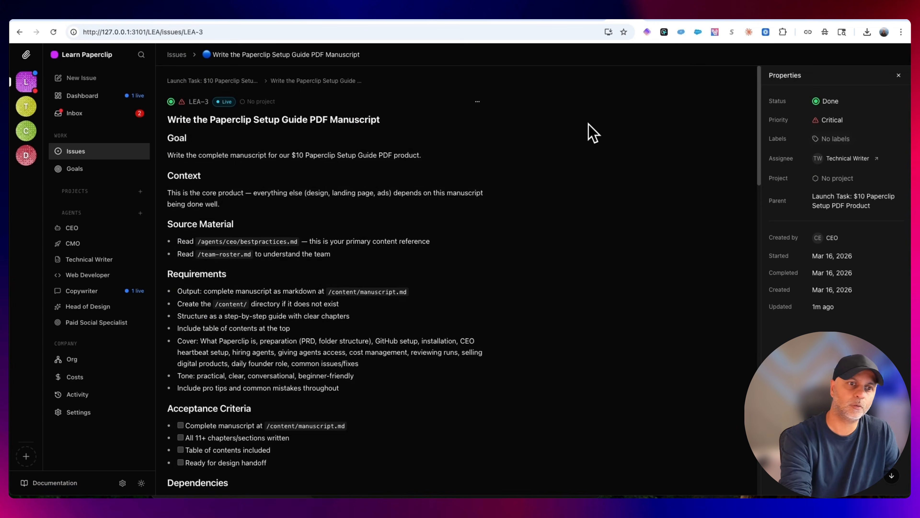
pyautogui.scroll(-10, 583, 352)
pyautogui.scroll(-10, 581, 352)
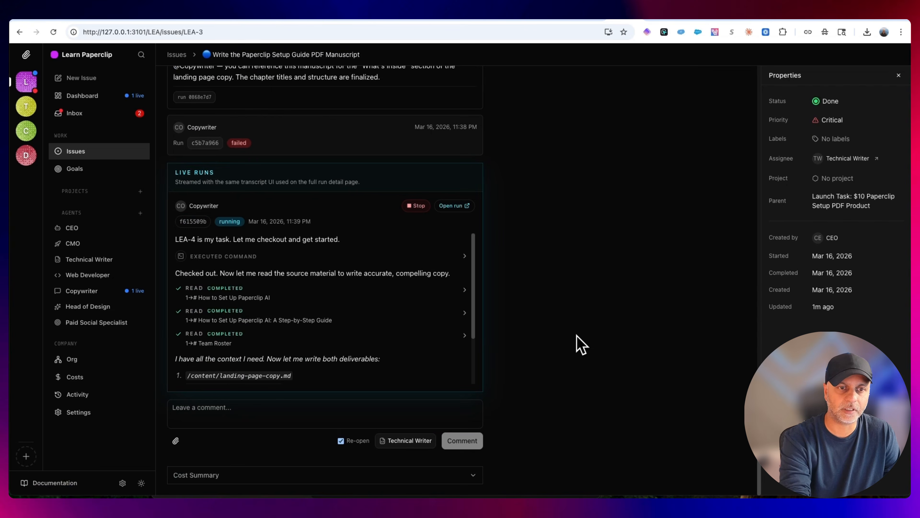
pyautogui.scroll(15, 250, 300)
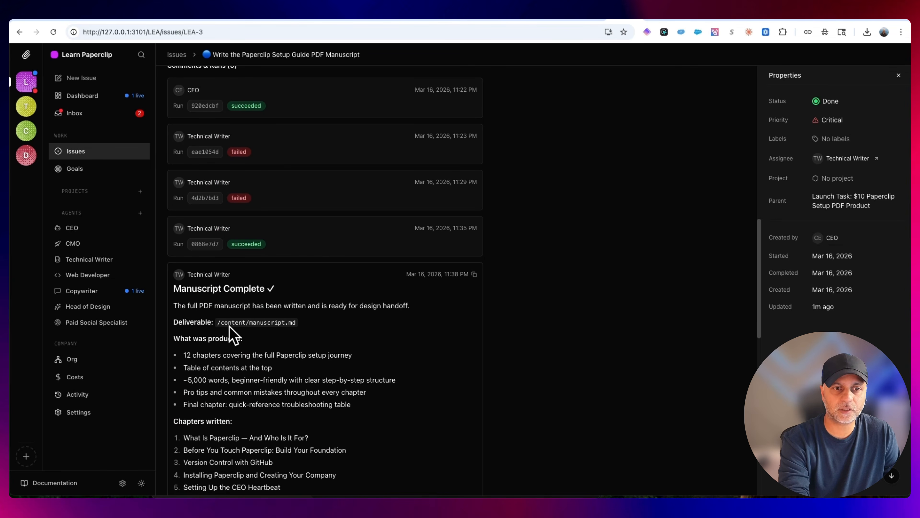
pyautogui.moveTo(219, 322); pyautogui.dragTo(314, 333)
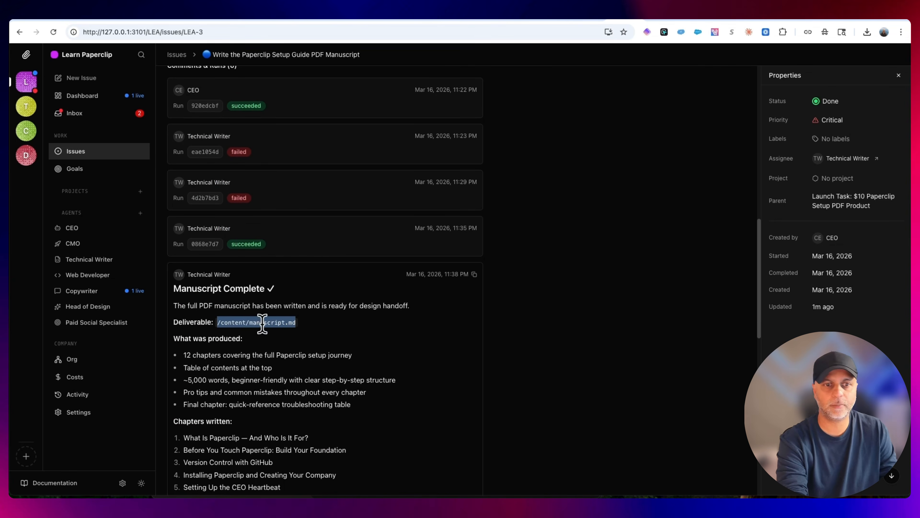
pyautogui.moveTo(311, 267); pyautogui.dragTo(310, 277)
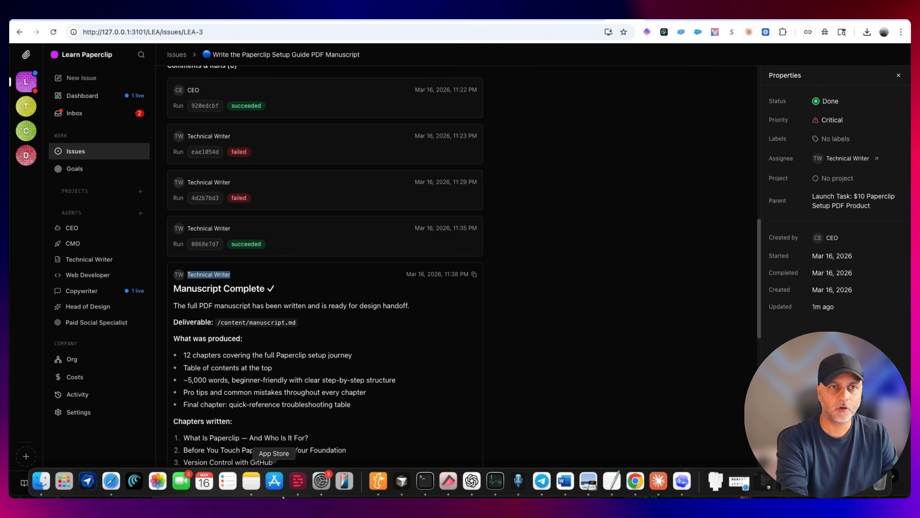
# Switch to Finder and open manuscript.md from the content folder of paperclip-pdf-product in a text editor
pyautogui.click(47, 490)
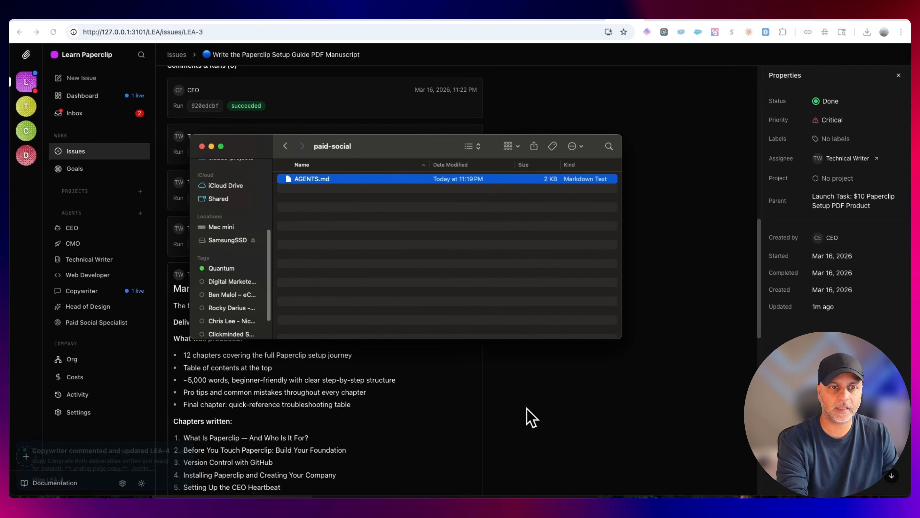
pyautogui.click(286, 147)
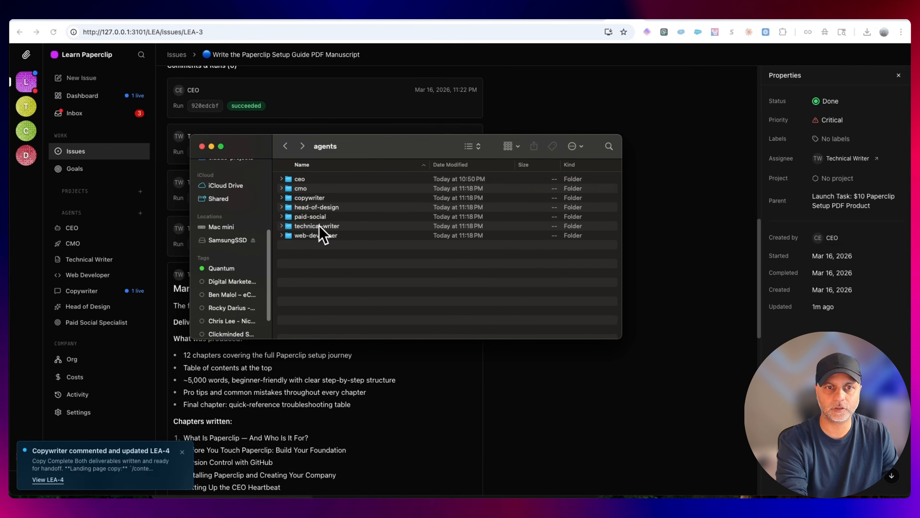
pyautogui.doubleClick(319, 225)
pyautogui.click(286, 147)
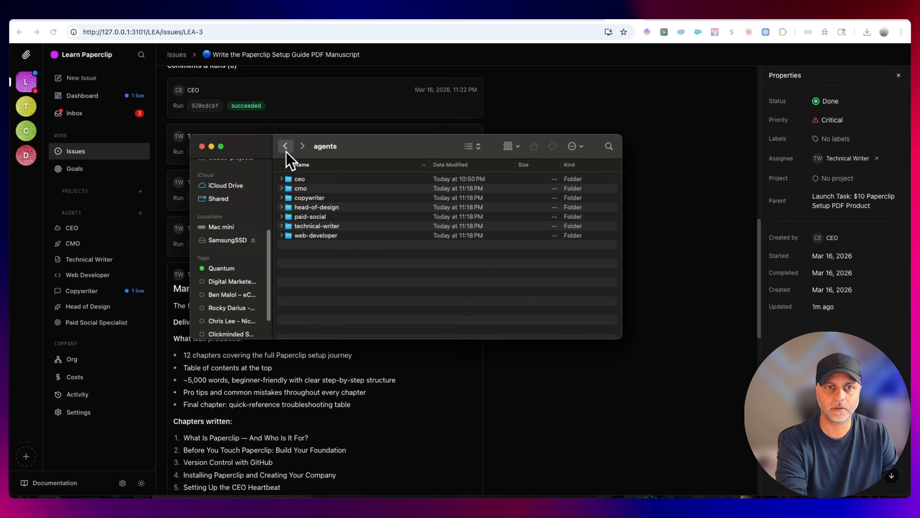
pyautogui.click(286, 146)
pyautogui.click(293, 190)
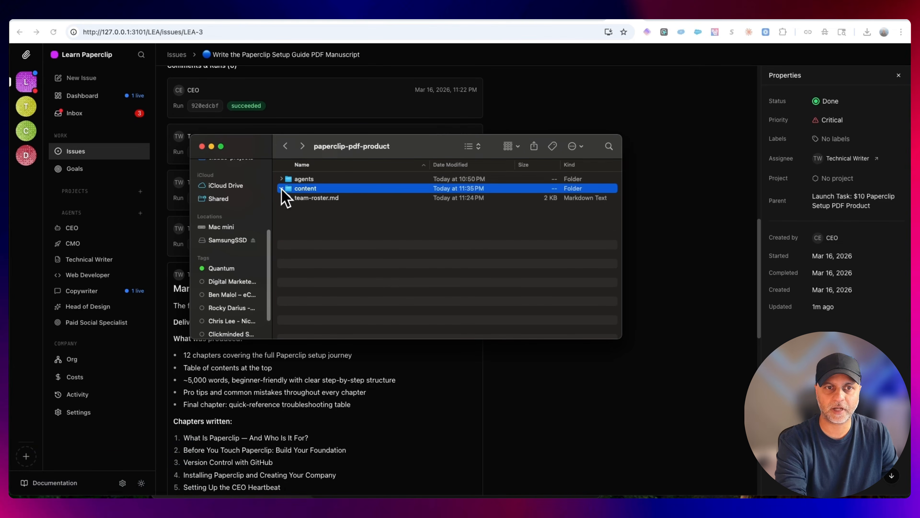
pyautogui.click(281, 188)
pyautogui.click(343, 209)
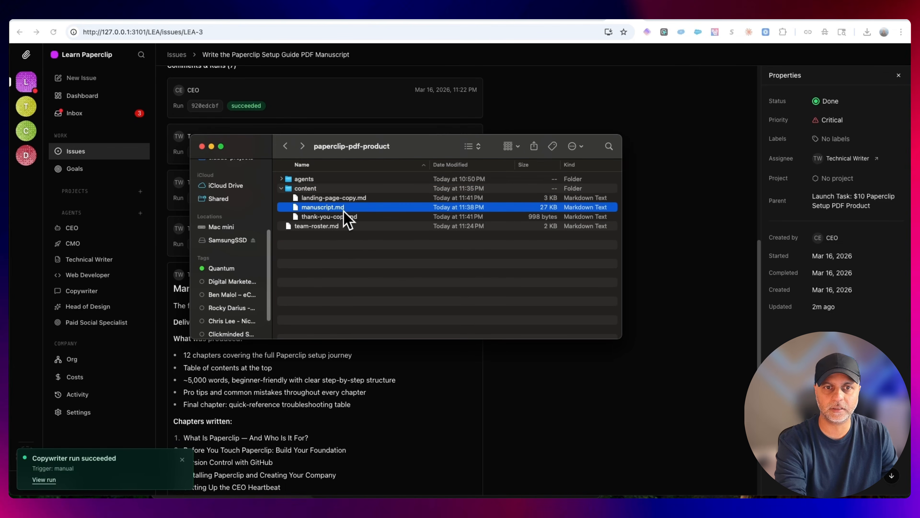
pyautogui.rightClick(341, 210)
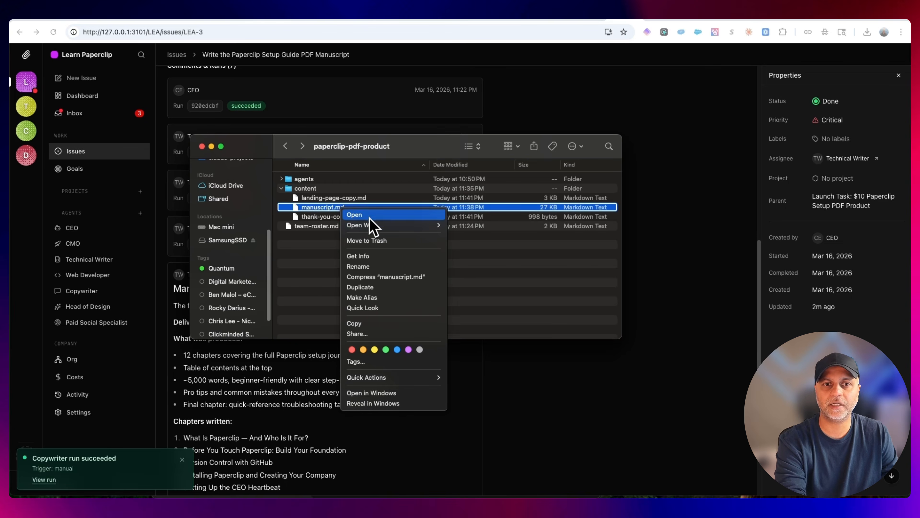
pyautogui.moveTo(370, 226)
pyautogui.click(500, 305)
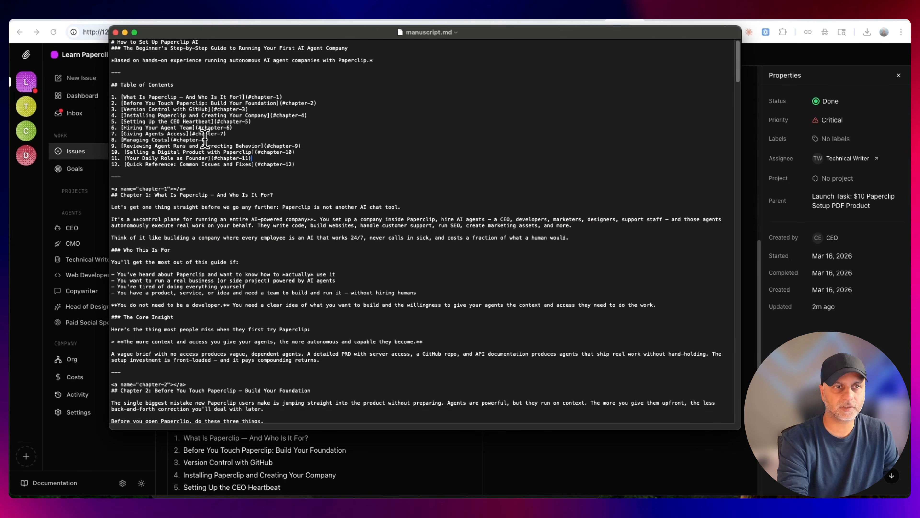
# Read through manuscript.md from the table of contents to the chapter on selling a digital product, and close it
pyautogui.moveTo(127, 97); pyautogui.dragTo(311, 98)
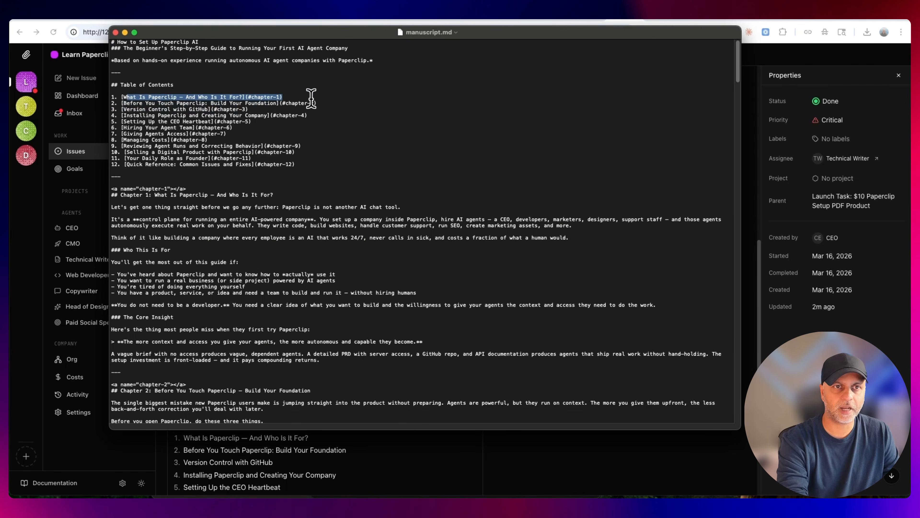
pyautogui.scroll(-1, 254, 236)
pyautogui.click(293, 191)
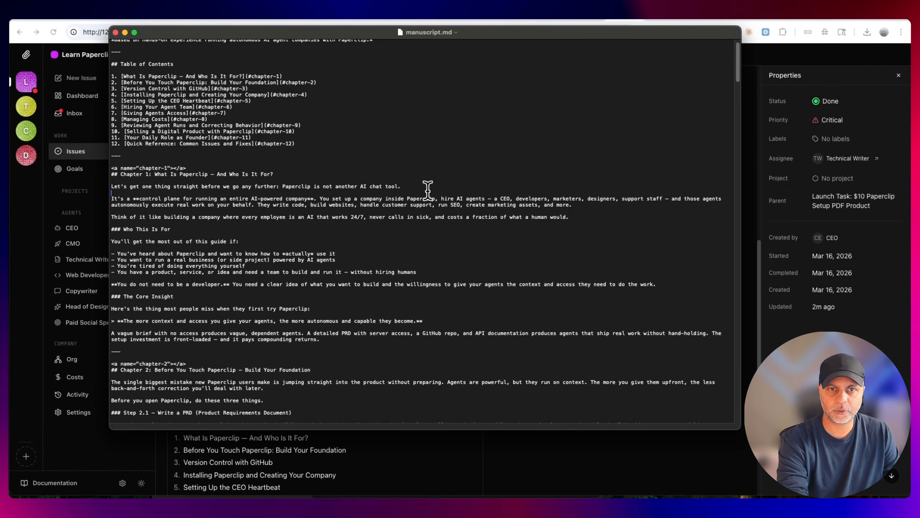
pyautogui.moveTo(416, 189); pyautogui.dragTo(224, 189)
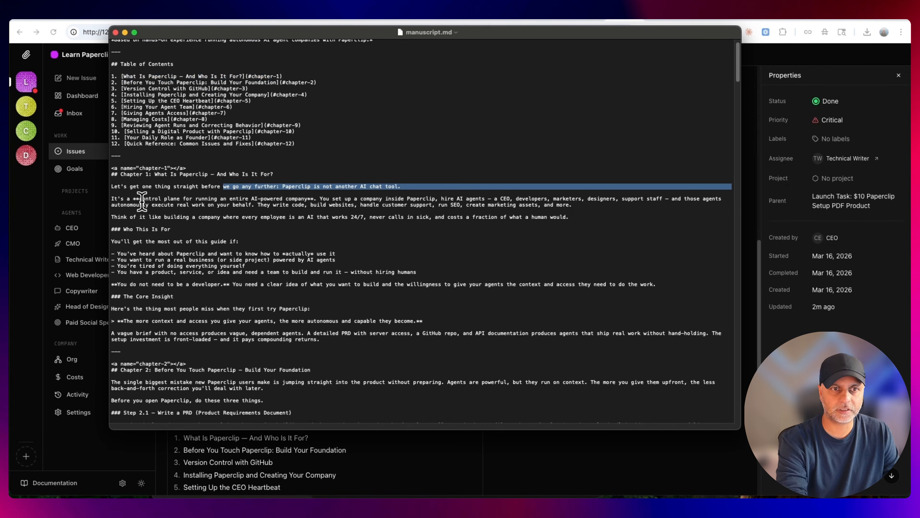
pyautogui.moveTo(147, 205); pyautogui.dragTo(386, 199)
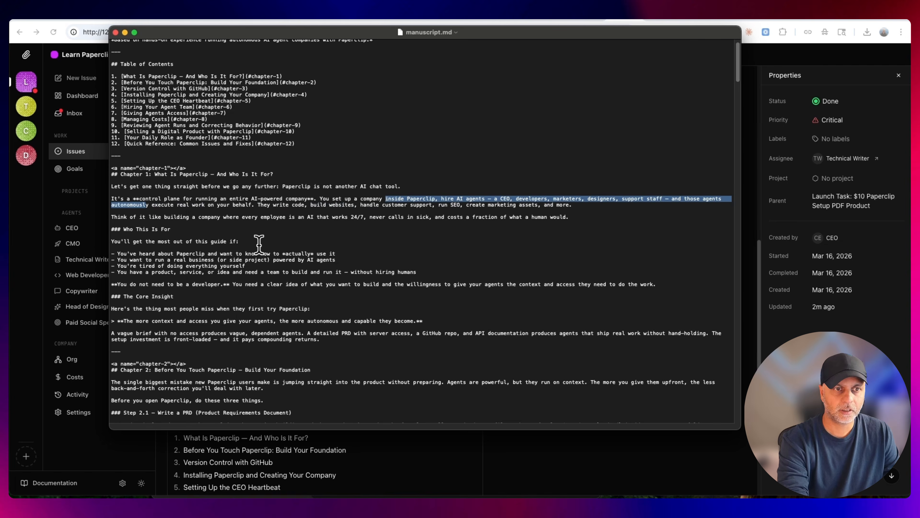
pyautogui.tripleClick(267, 231)
pyautogui.scroll(-3, 312, 232)
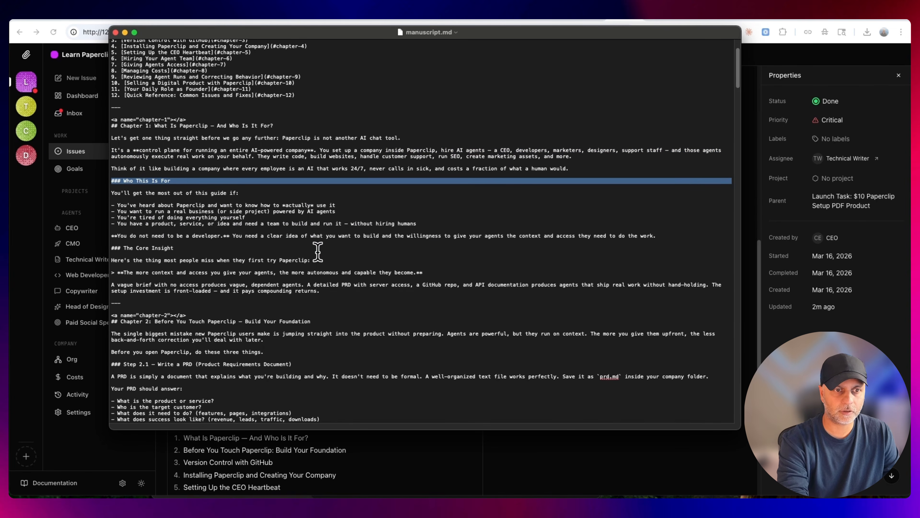
pyautogui.scroll(-15, 312, 254)
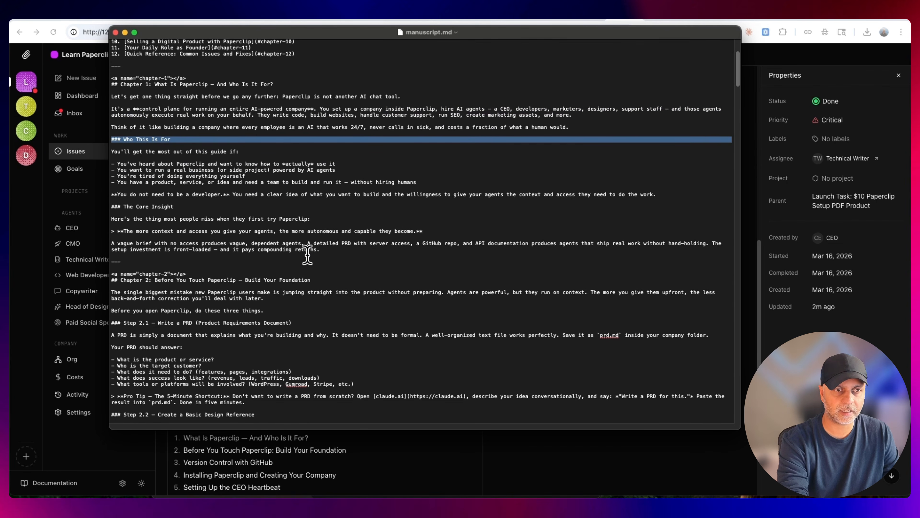
pyautogui.scroll(-20, 387, 261)
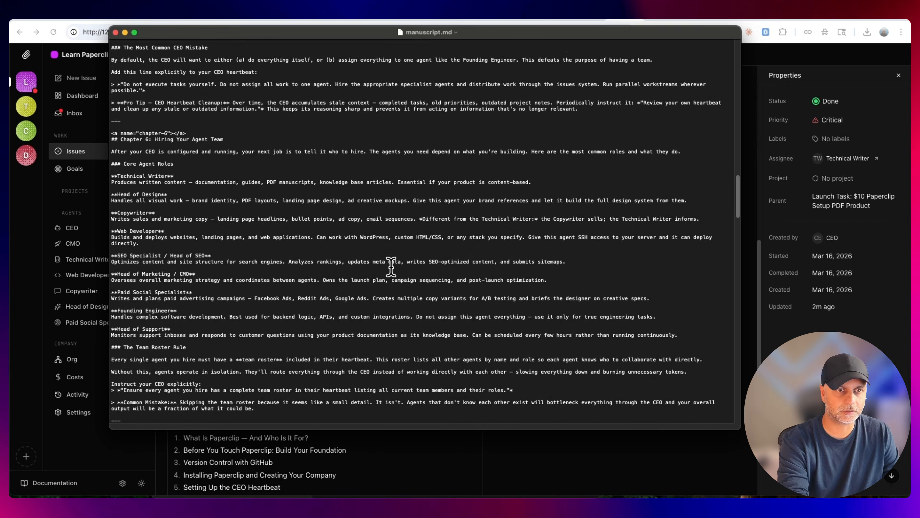
pyautogui.scroll(-20, 391, 267)
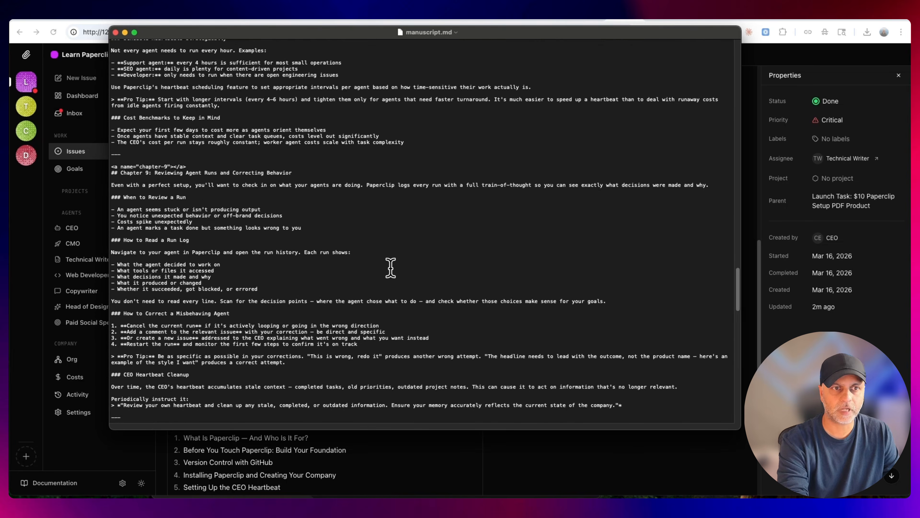
pyautogui.click(115, 33)
# Return to Paperclip in the browser and check the issues across the board's status columns
pyautogui.click(91, 134)
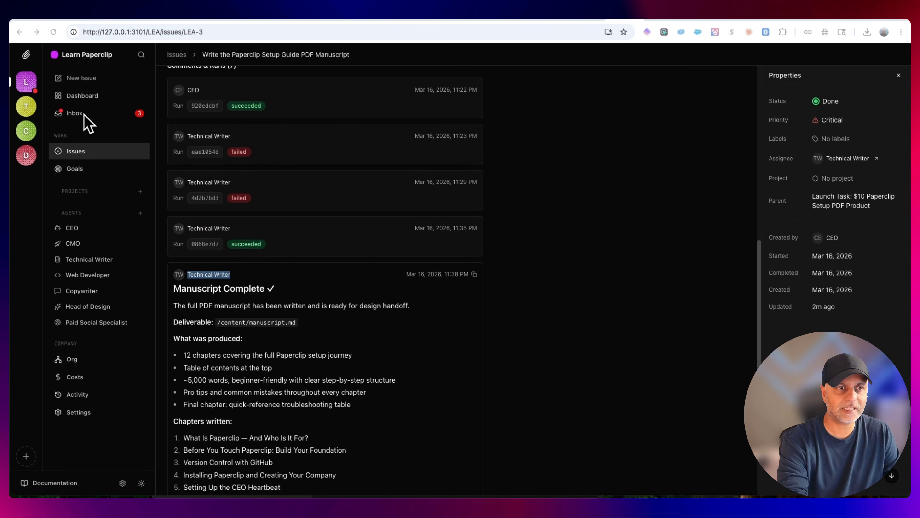
pyautogui.click(103, 115)
pyautogui.click(86, 154)
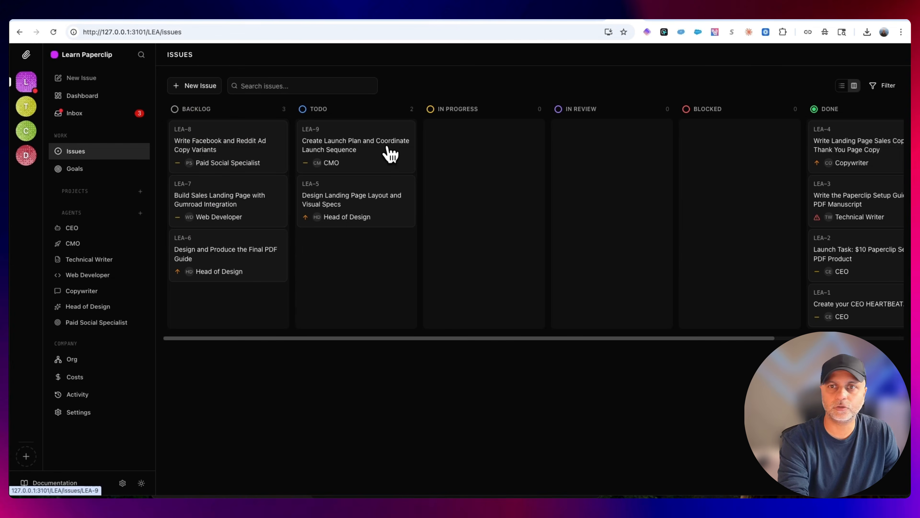
pyautogui.hscroll(5, 781, 165)
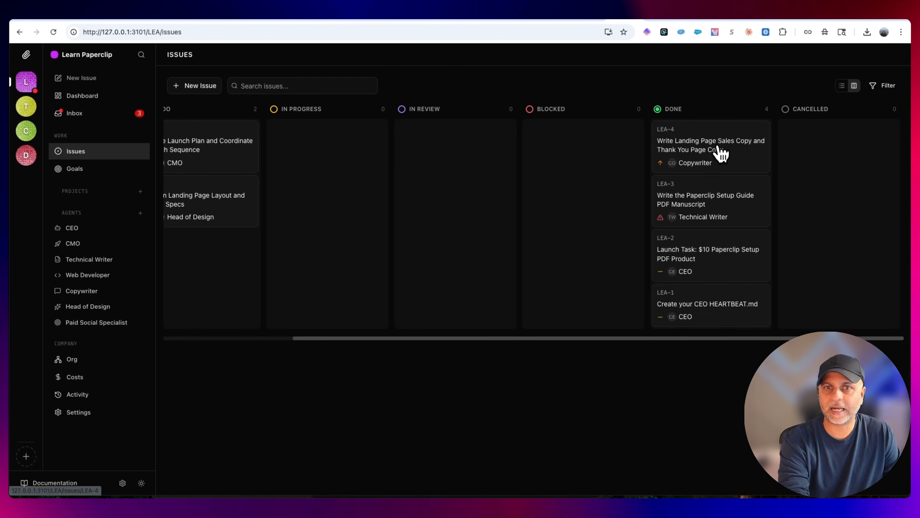
pyautogui.hscroll(-4, 725, 161)
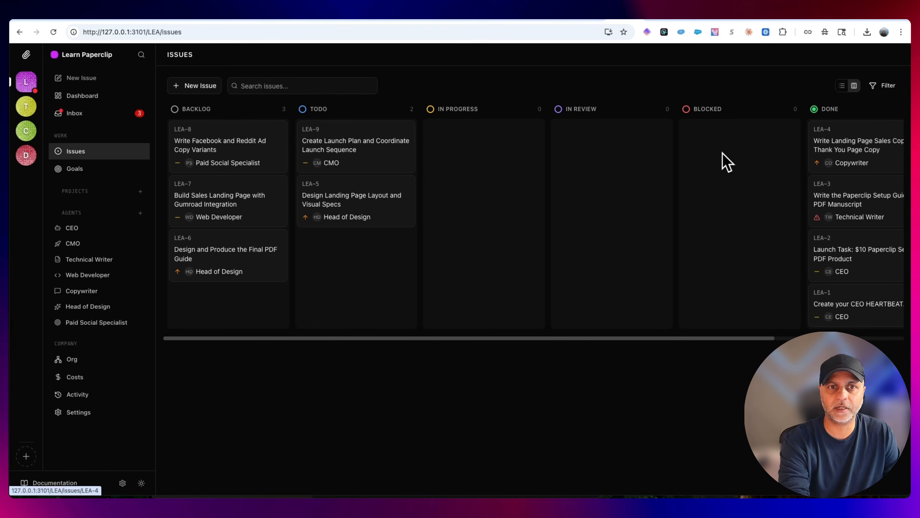
pyautogui.hscroll(2, 725, 162)
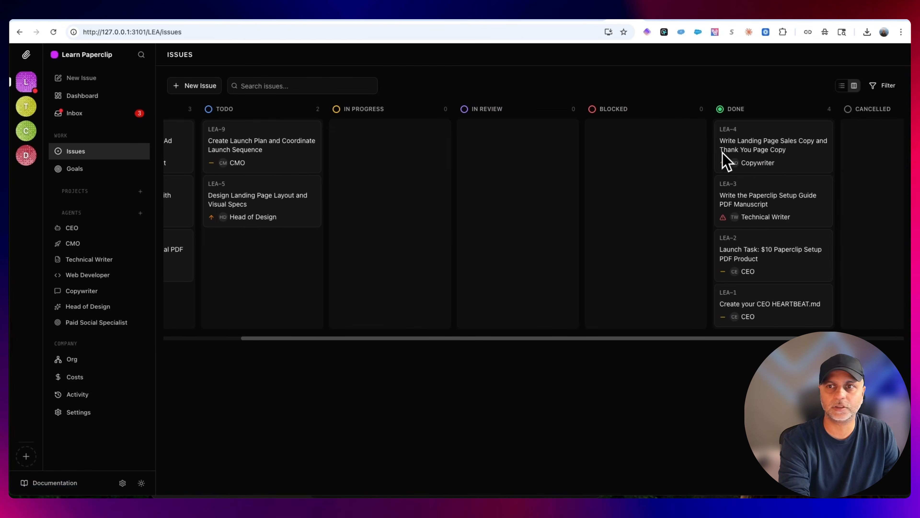
# Open issue LEA-4 and review the Copywriter's completion comment, including the handoff notes to the Head of Design and Web Developer
pyautogui.click(782, 159)
pyautogui.scroll(-15, 456, 341)
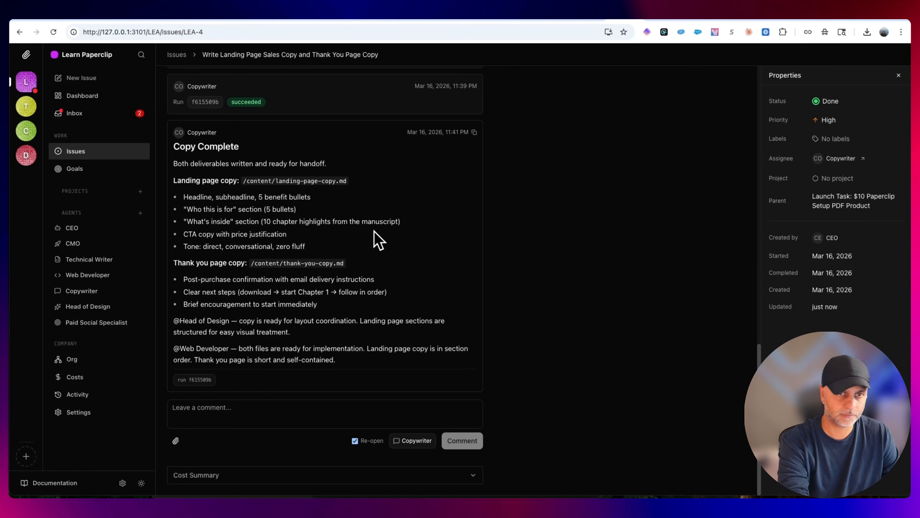
pyautogui.moveTo(366, 157); pyautogui.dragTo(369, 166)
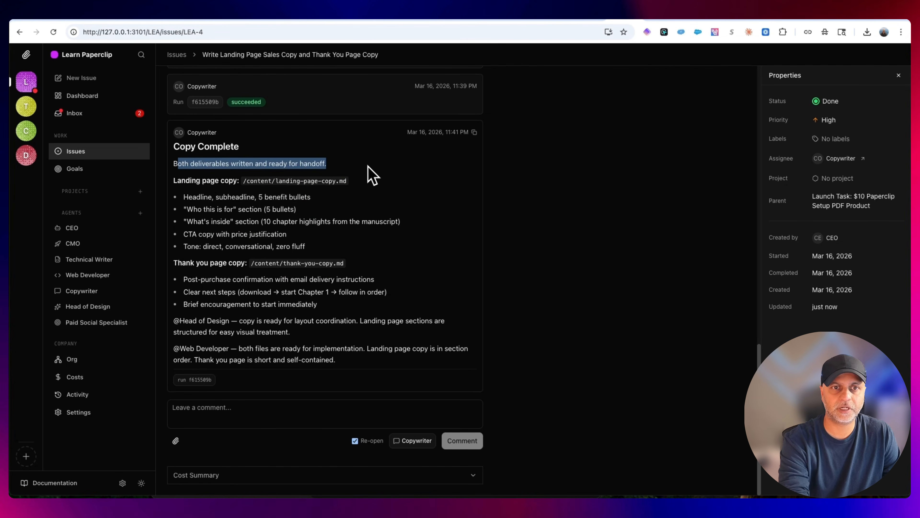
pyautogui.click(329, 165)
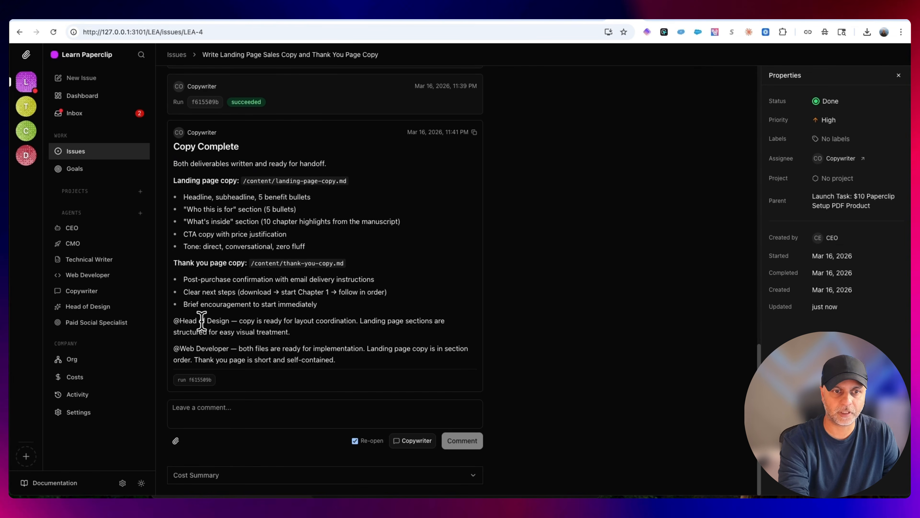
pyautogui.moveTo(234, 321); pyautogui.dragTo(387, 323)
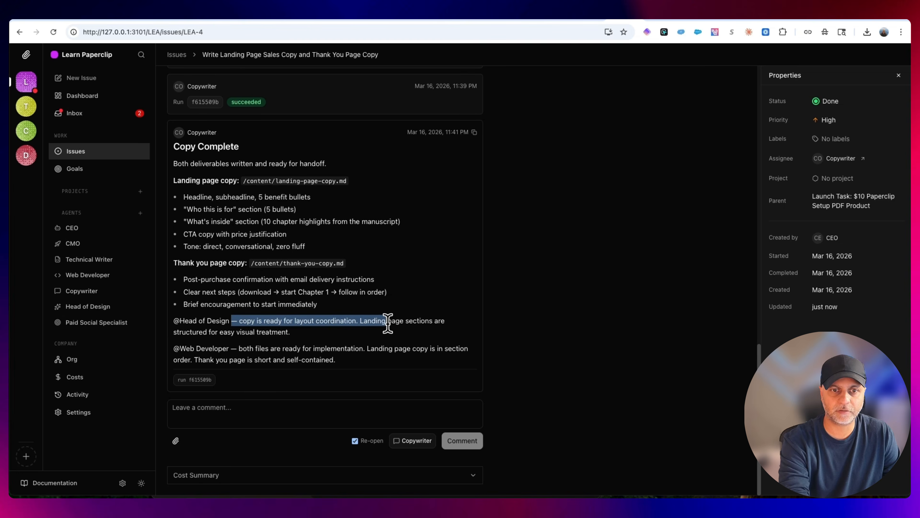
pyautogui.click(395, 342)
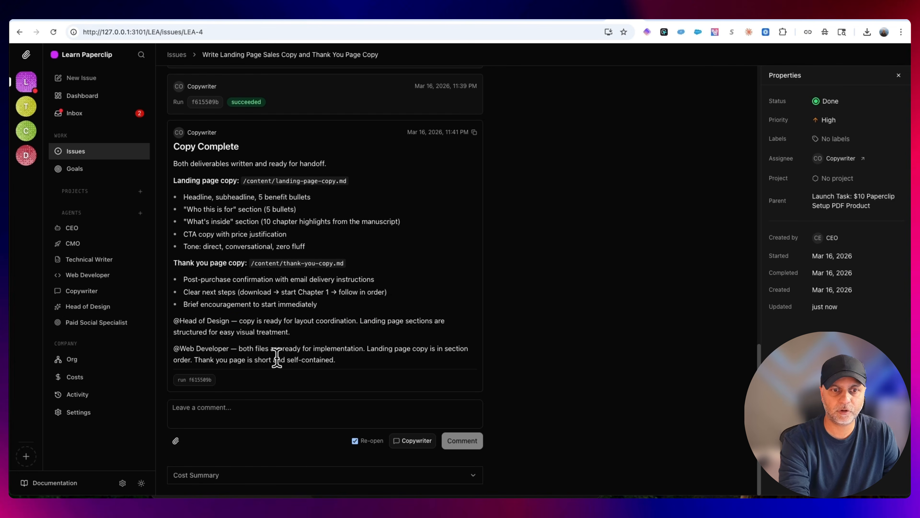
pyautogui.moveTo(352, 364); pyautogui.dragTo(174, 321)
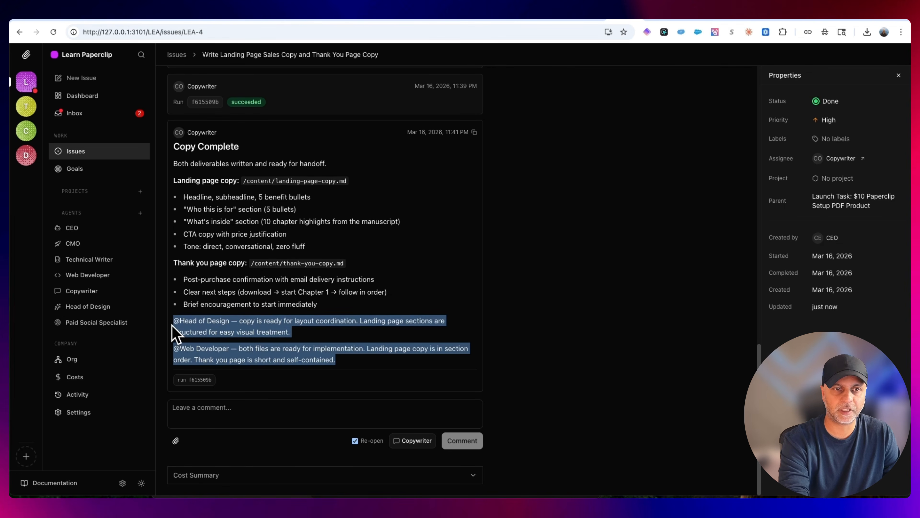
# Retry the failed Head of Design run on LEA-5 and the failed CMO run on LEA-9 from the inbox
pyautogui.click(100, 113)
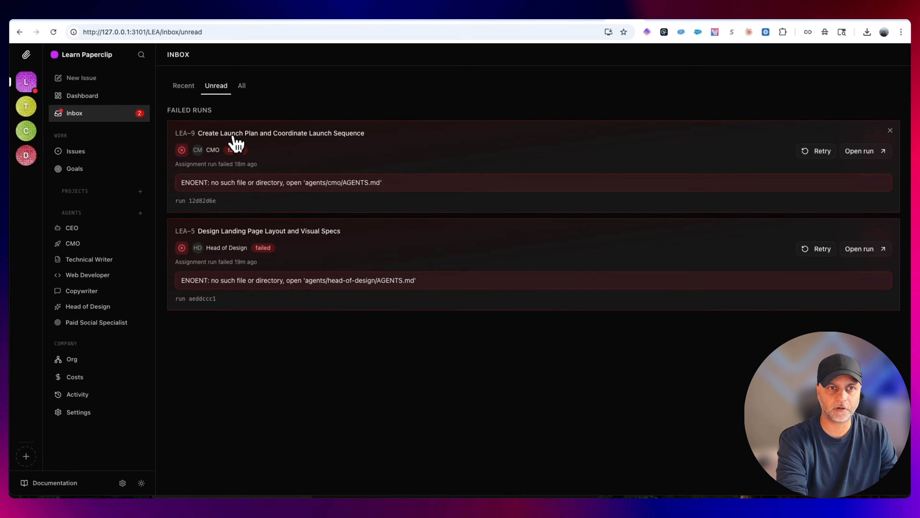
pyautogui.click(811, 250)
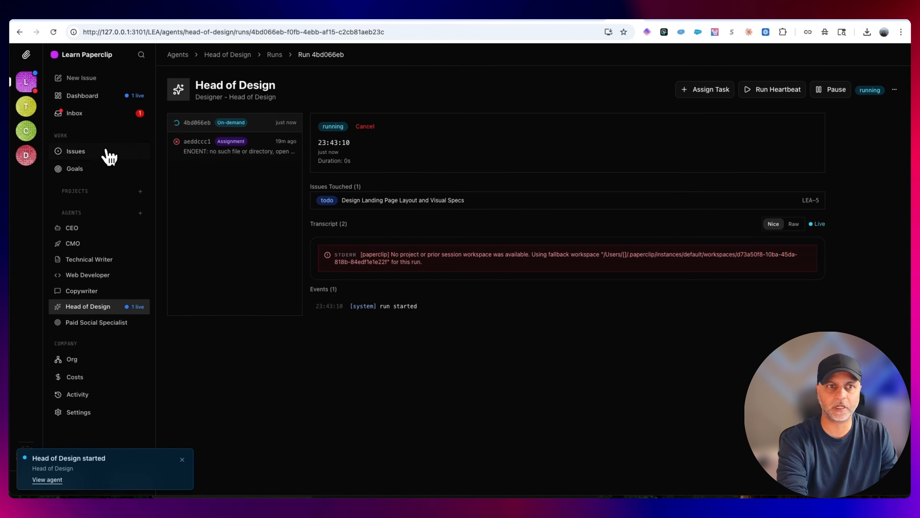
pyautogui.click(72, 121)
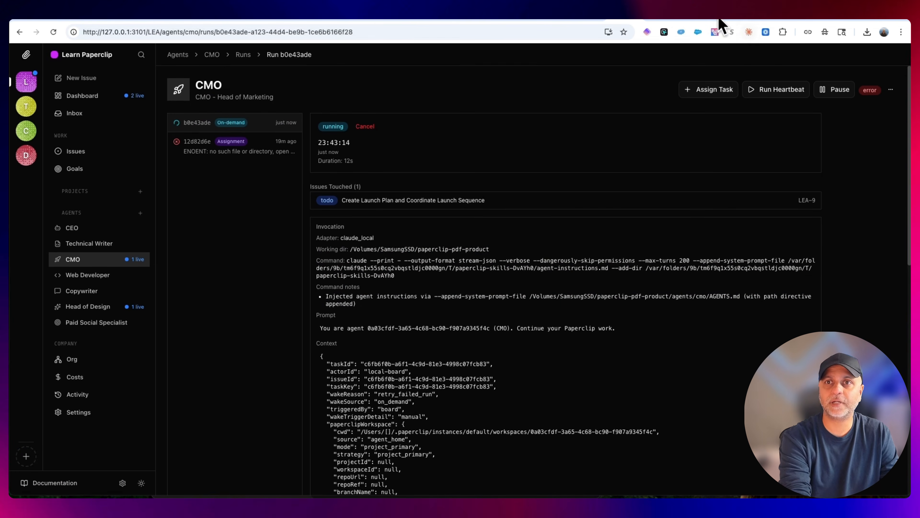
# Check the agents' activity on the company dashboard, and refresh the plan usage limits on Claude's usage settings page
pyautogui.click(103, 102)
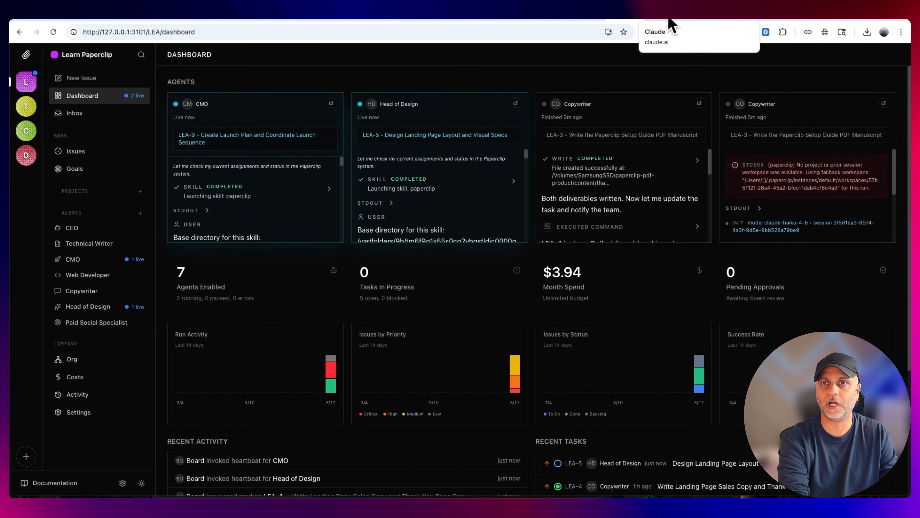
pyautogui.click(671, 22)
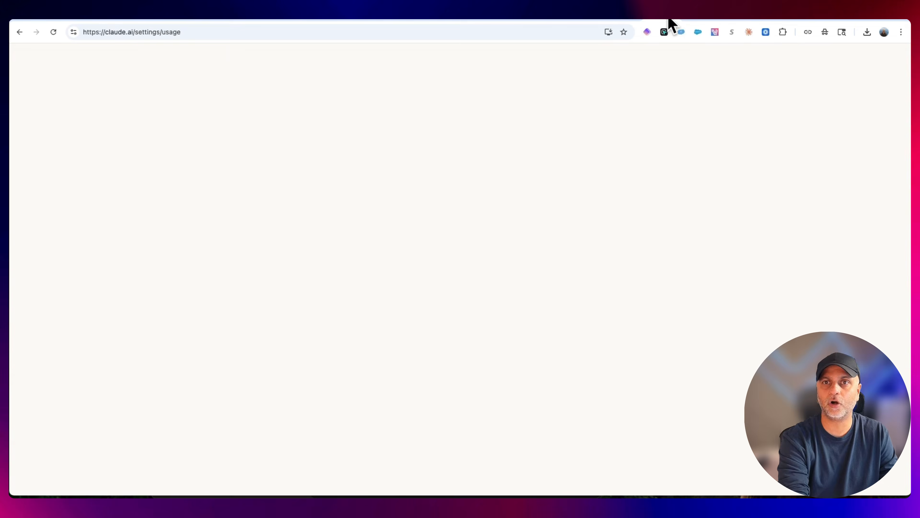
pyautogui.click(49, 34)
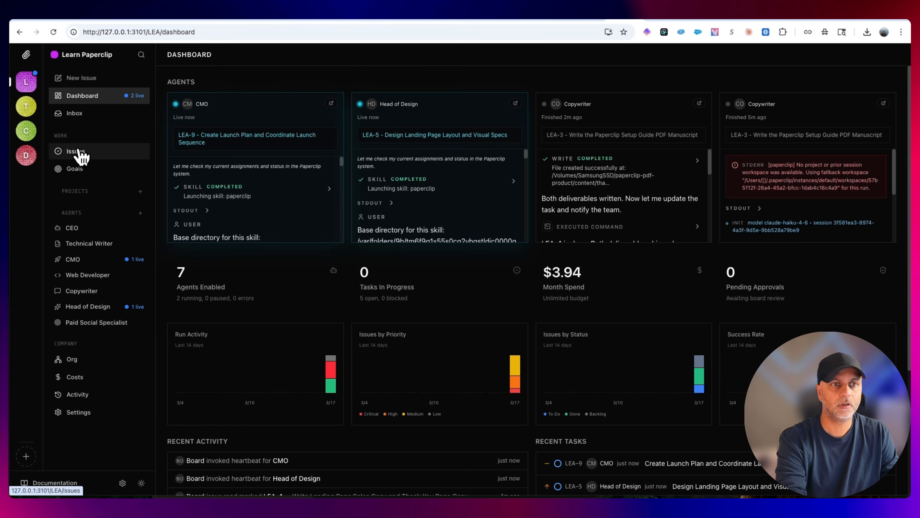
# Return to Paperclip, generate an OpenClaw invite prompt in the Learn Paperclip company settings, and read through it
pyautogui.click(77, 151)
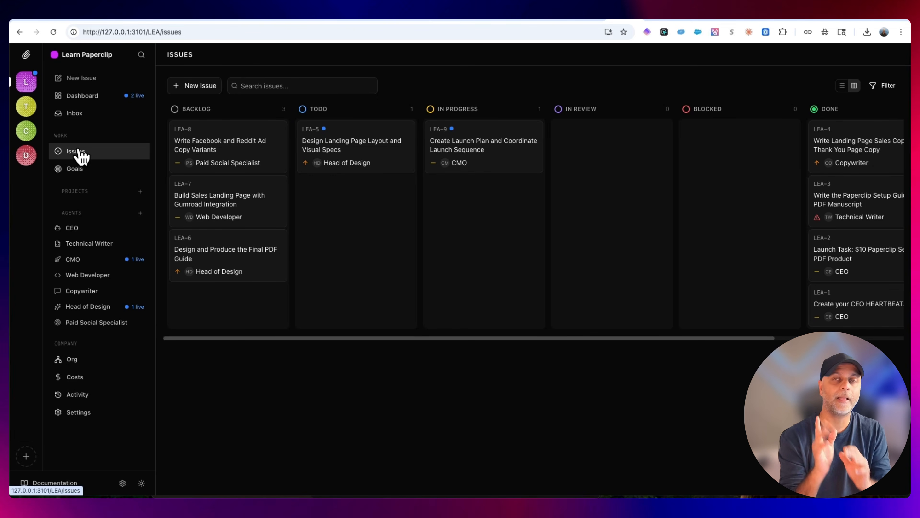
pyautogui.click(102, 412)
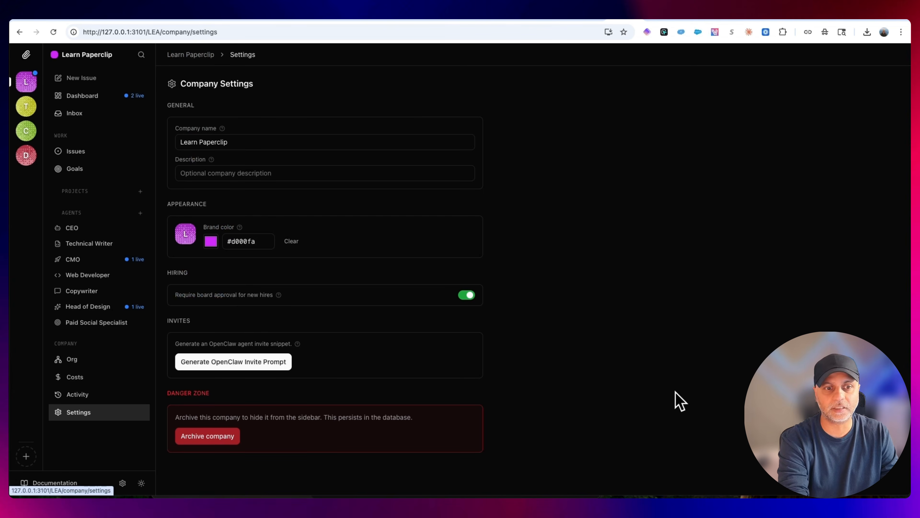
pyautogui.click(234, 362)
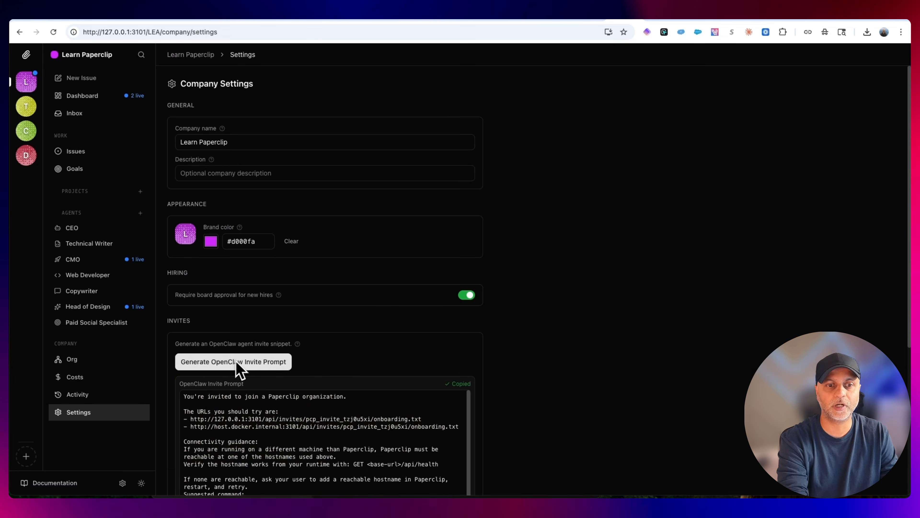
pyautogui.scroll(-5, 555, 310)
pyautogui.scroll(-6, 319, 212)
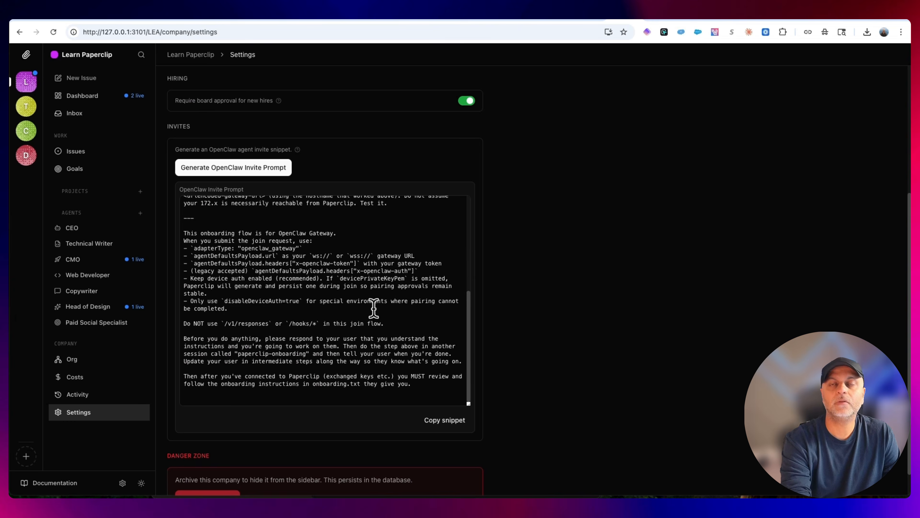
pyautogui.scroll(10, 402, 331)
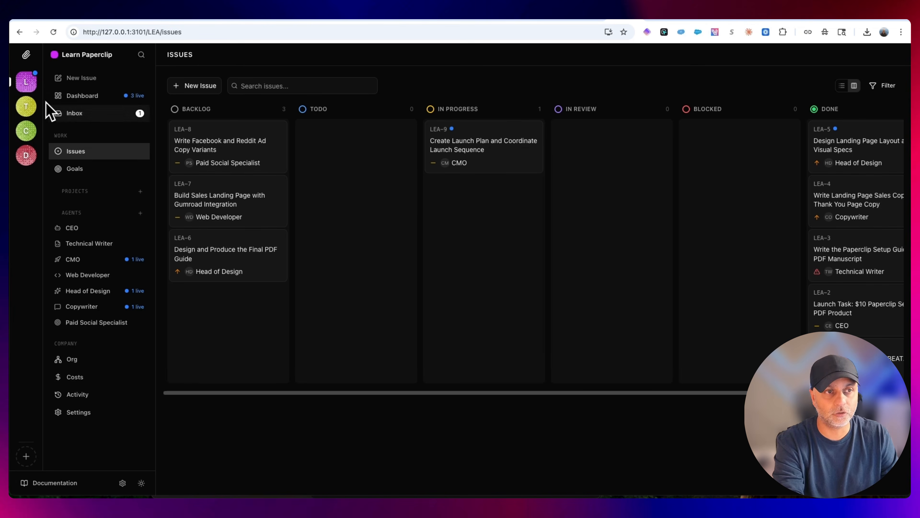
# View the Da Media Comp company's CEO agent, and return to the Learn Paperclip company
pyautogui.click(27, 156)
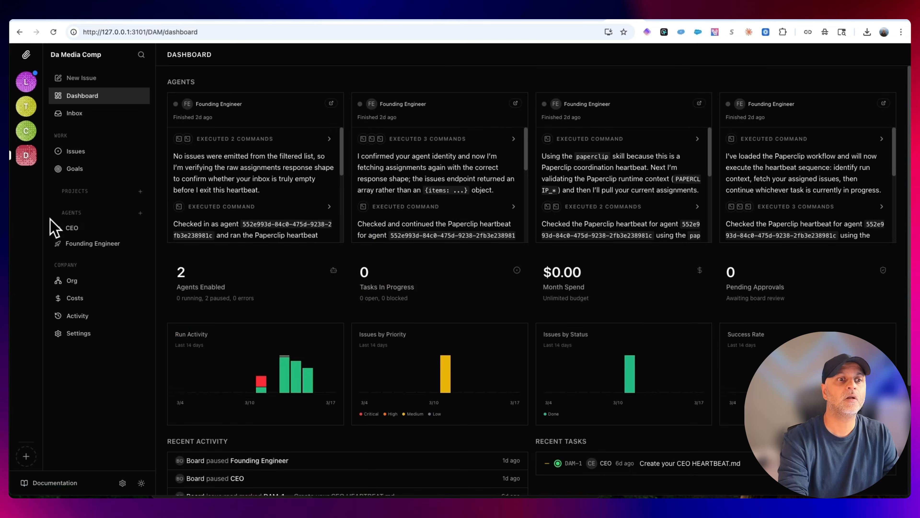
pyautogui.click(70, 228)
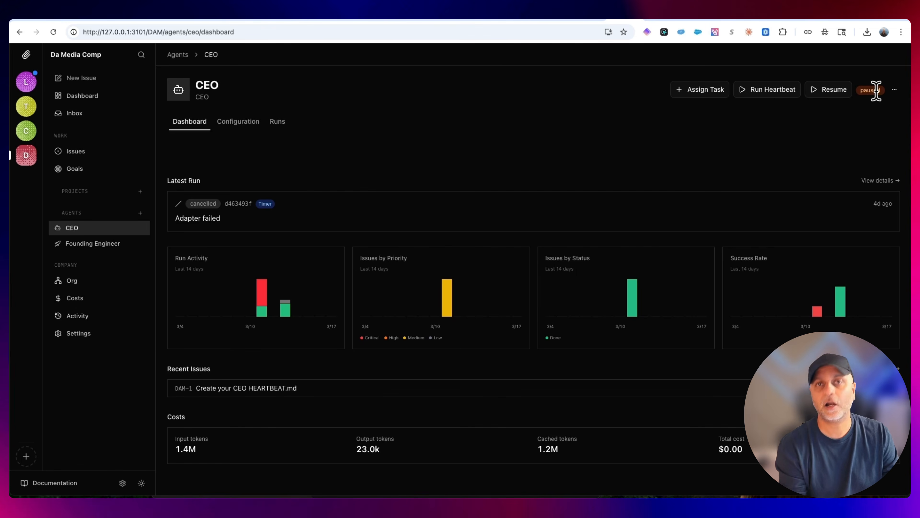
pyautogui.click(26, 85)
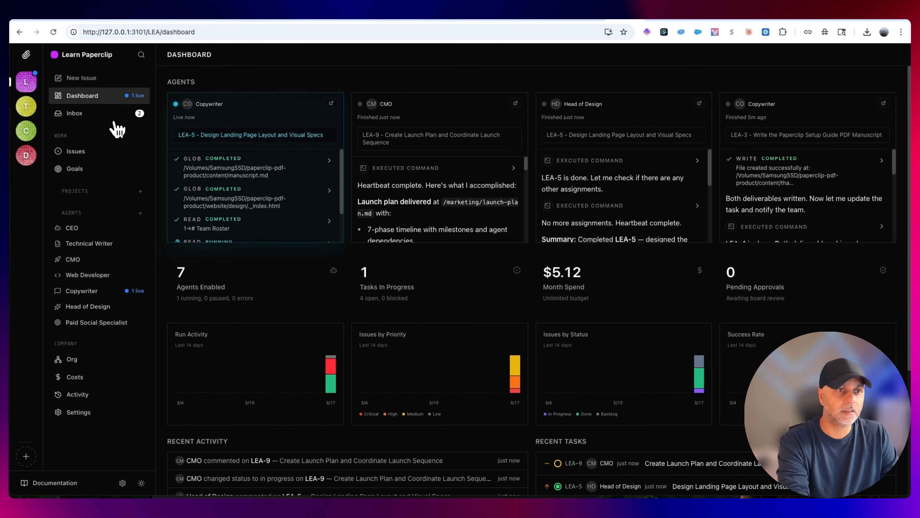
# Open LEA-5 from the unread inbox and review the Head of Design's completion comment, including the index.html deliverable path
pyautogui.click(107, 116)
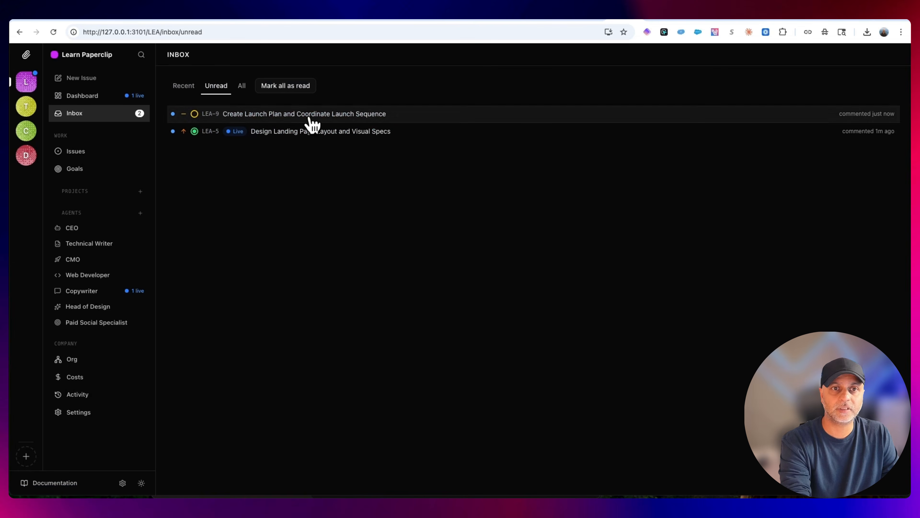
pyautogui.click(391, 140)
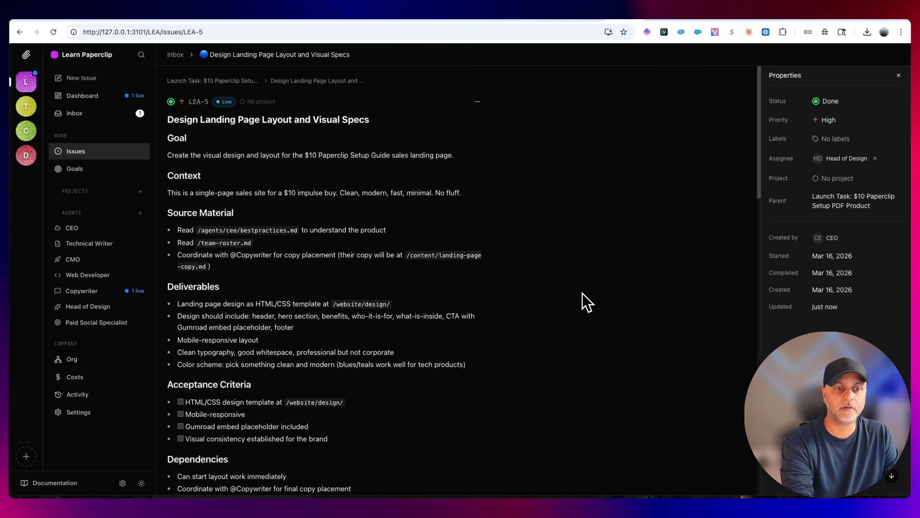
pyautogui.scroll(-20, 670, 243)
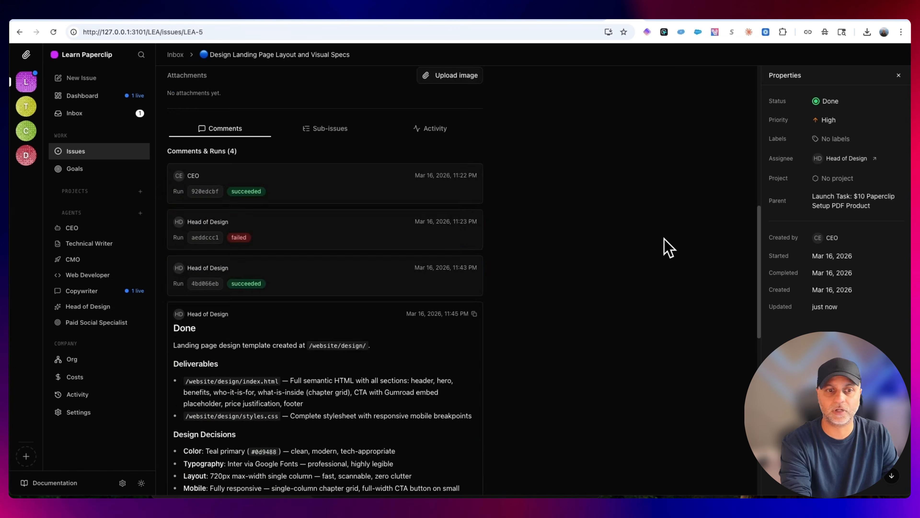
pyautogui.scroll(5, 282, 187)
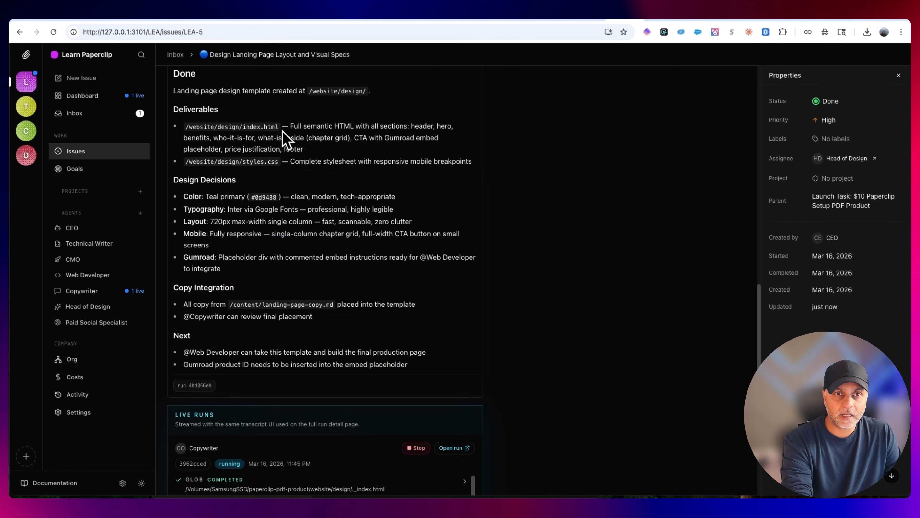
pyautogui.moveTo(280, 127); pyautogui.dragTo(189, 127)
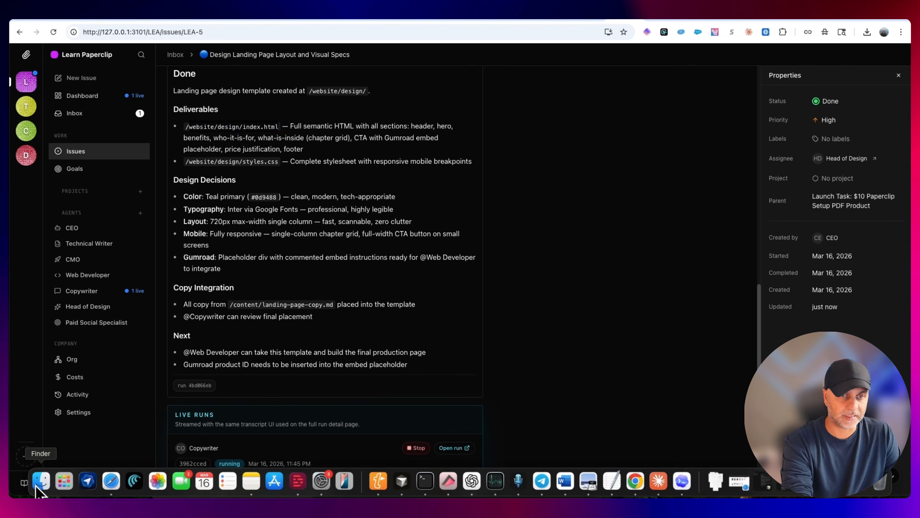
# Switch to Finder and open index.html from the website/design folder of paperclip-pdf-product in Google Chrome
pyautogui.click(40, 481)
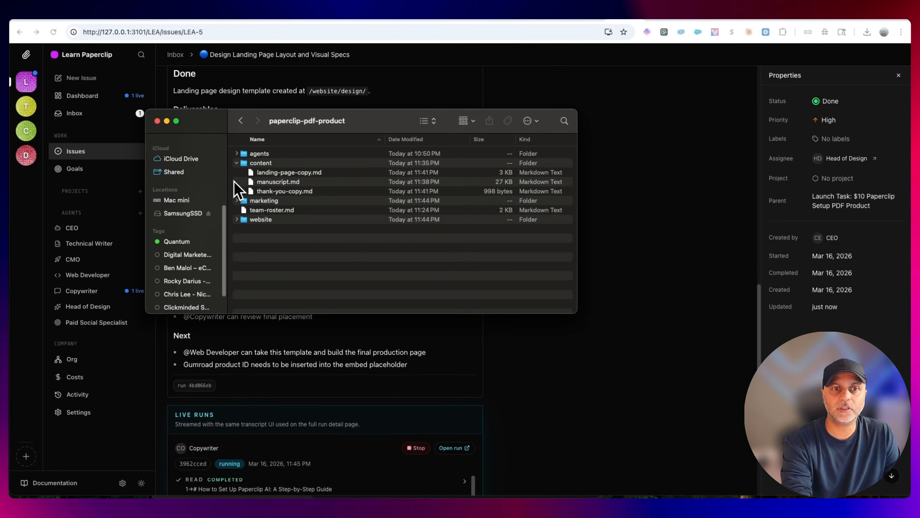
pyautogui.click(236, 219)
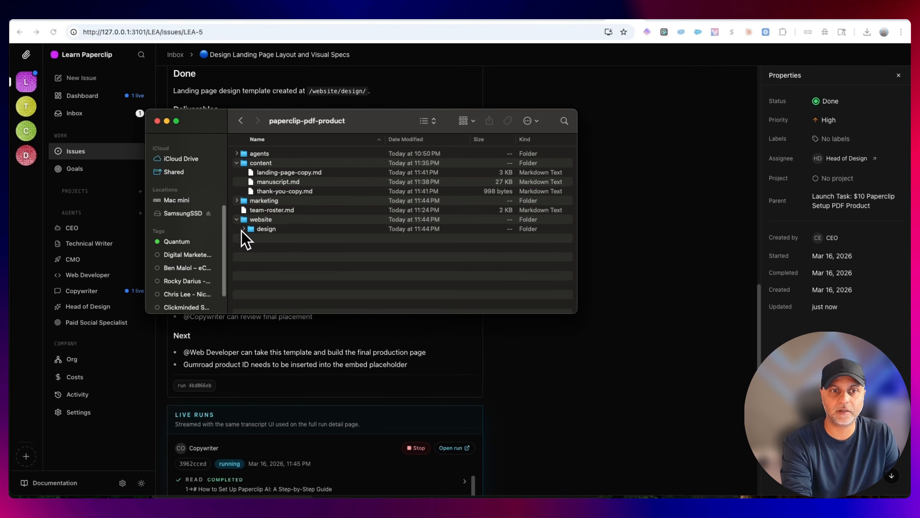
pyautogui.click(243, 229)
pyautogui.click(288, 247)
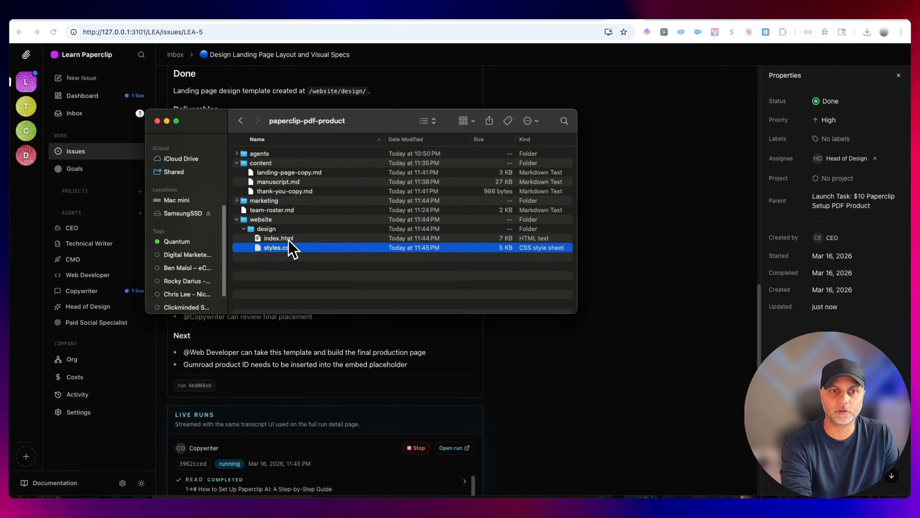
pyautogui.rightClick(289, 239)
pyautogui.moveTo(330, 258)
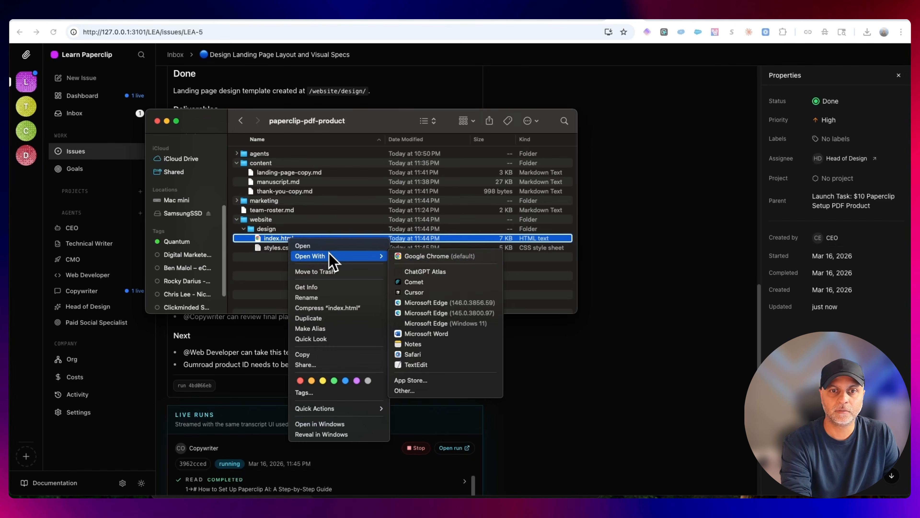
pyautogui.click(435, 256)
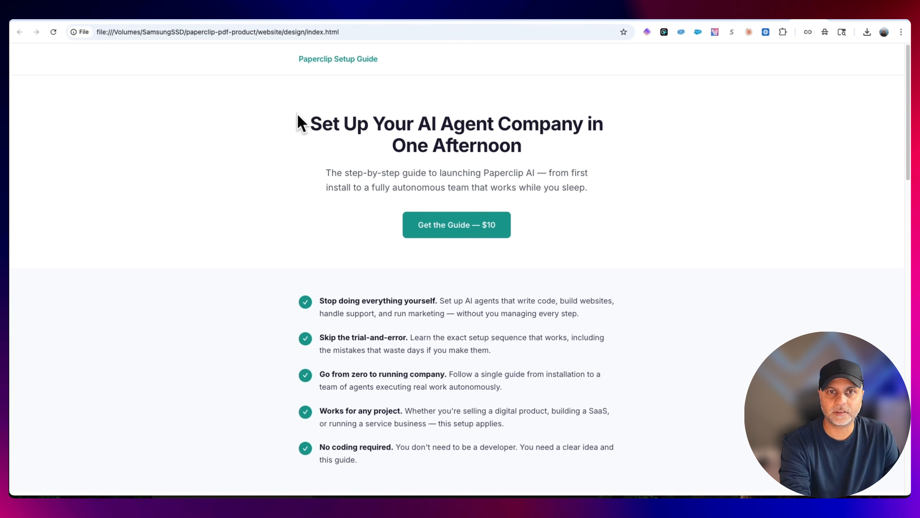
# Review the landing page design from its headline and $10 purchase button down through the benefits and lower sections
pyautogui.moveTo(298, 120); pyautogui.dragTo(711, 177)
pyautogui.click(622, 216)
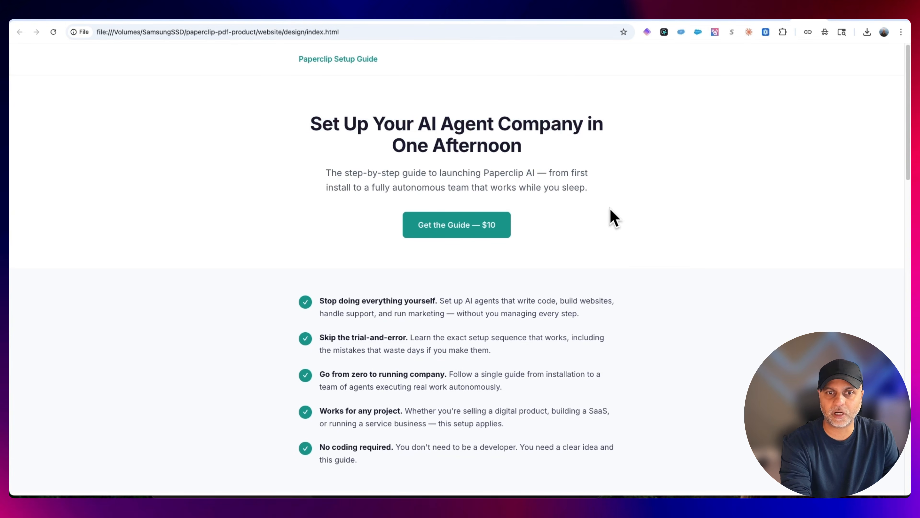
pyautogui.scroll(-20, 612, 218)
pyautogui.scroll(10, 629, 240)
pyautogui.scroll(10, 630, 240)
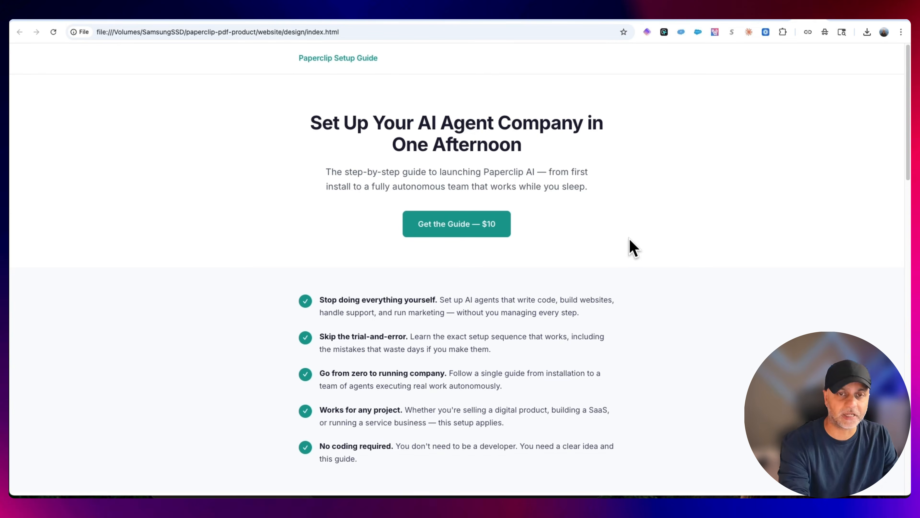
pyautogui.scroll(-15, 629, 239)
pyautogui.scroll(-3, 634, 249)
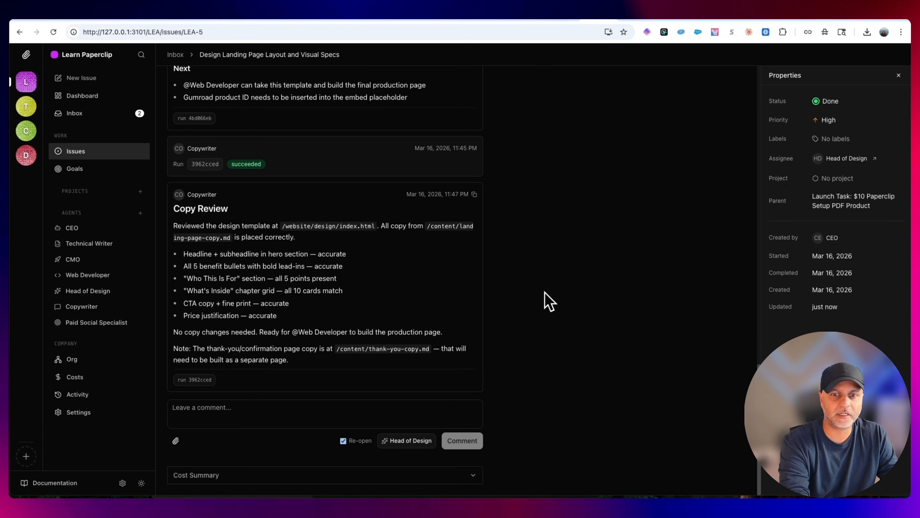
# Return to Paperclip, open LEA-9 from the issues board, and review the CMO's update with the launch plan's file path
pyautogui.click(77, 153)
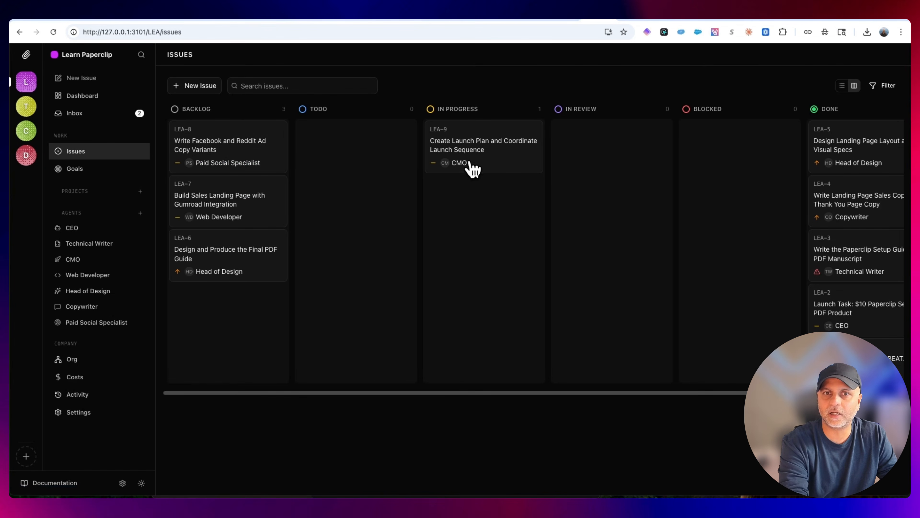
pyautogui.click(495, 147)
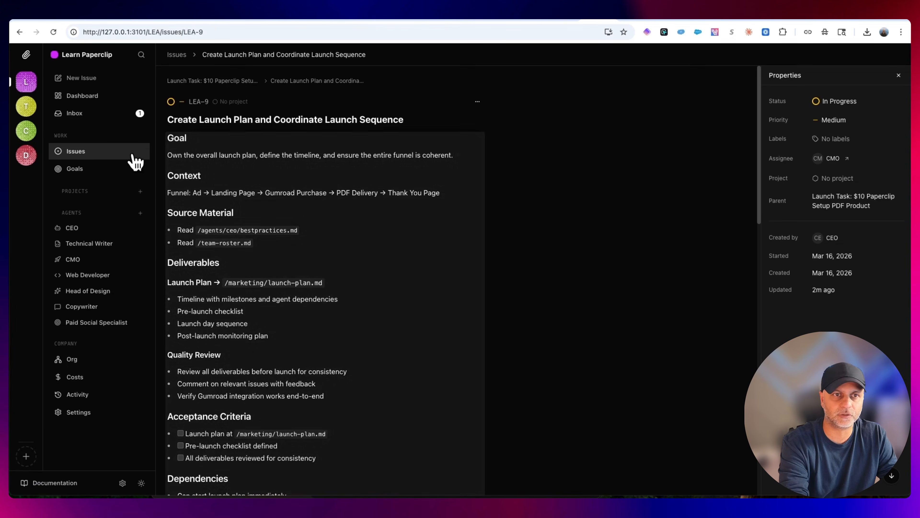
pyautogui.scroll(-15, 570, 408)
pyautogui.scroll(3, 572, 407)
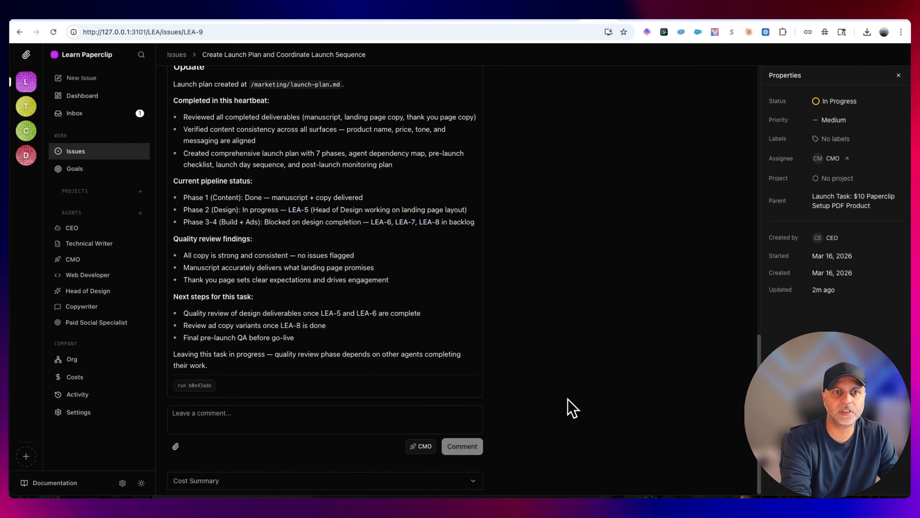
pyautogui.moveTo(251, 164); pyautogui.dragTo(342, 170)
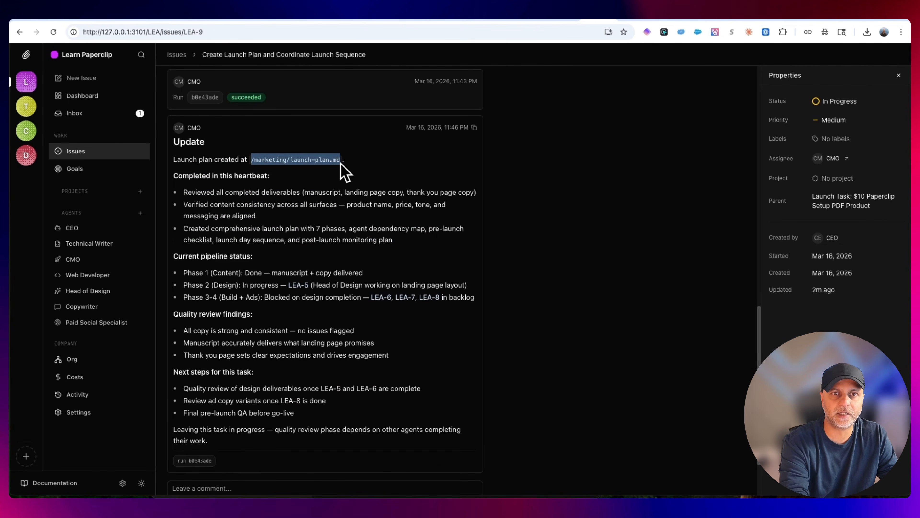
# Switch to Finder and open launch-plan.md from the marketing folder of paperclip-pdf-product in Google Chrome
pyautogui.moveTo(321, 484)
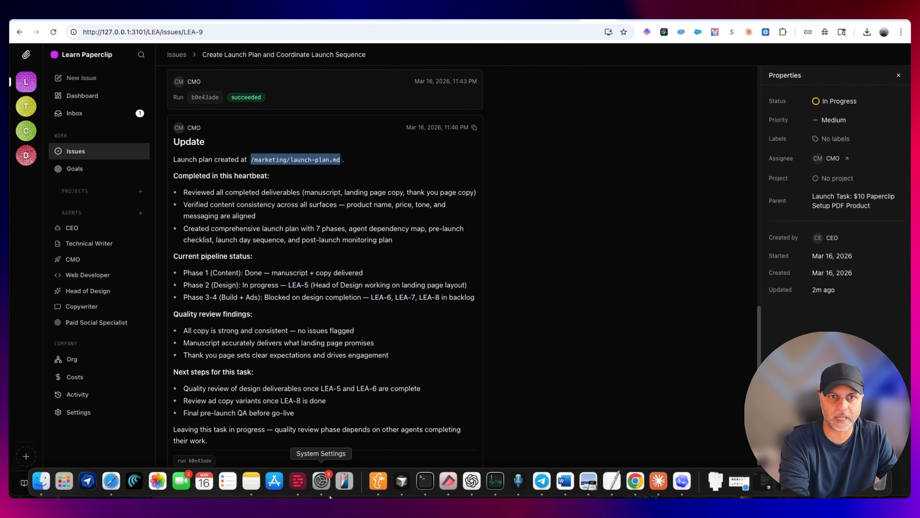
pyautogui.click(41, 481)
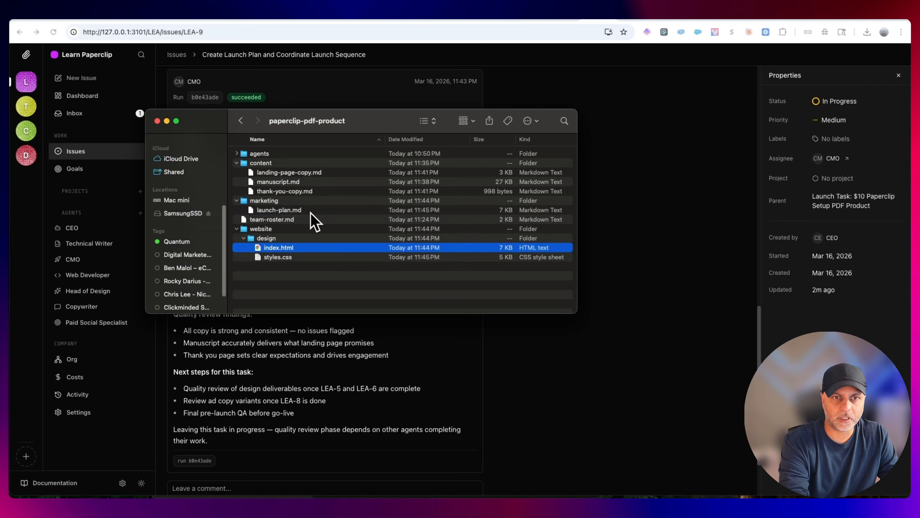
pyautogui.rightClick(311, 213)
pyautogui.moveTo(362, 229)
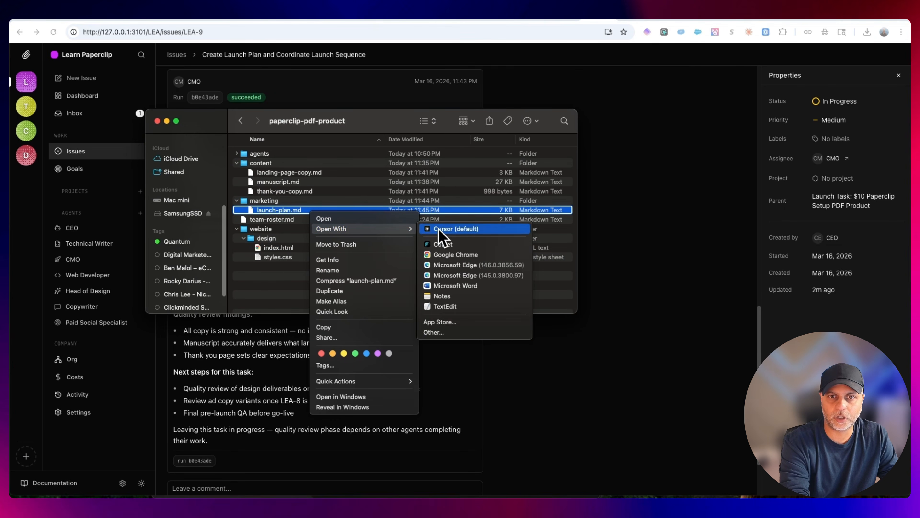
pyautogui.click(489, 255)
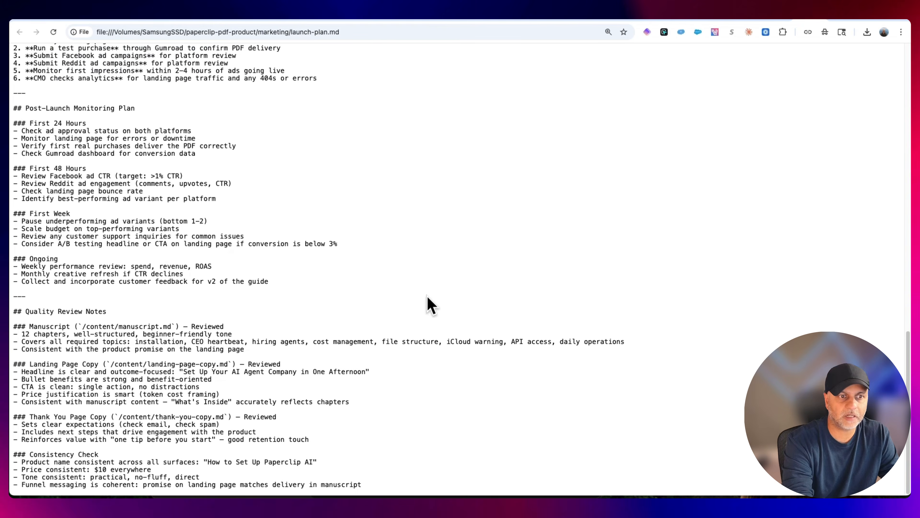
# Review the launch plan's opening summary: product description, price, platform, ad channels and purchase funnel
pyautogui.scroll(20, 465, 318)
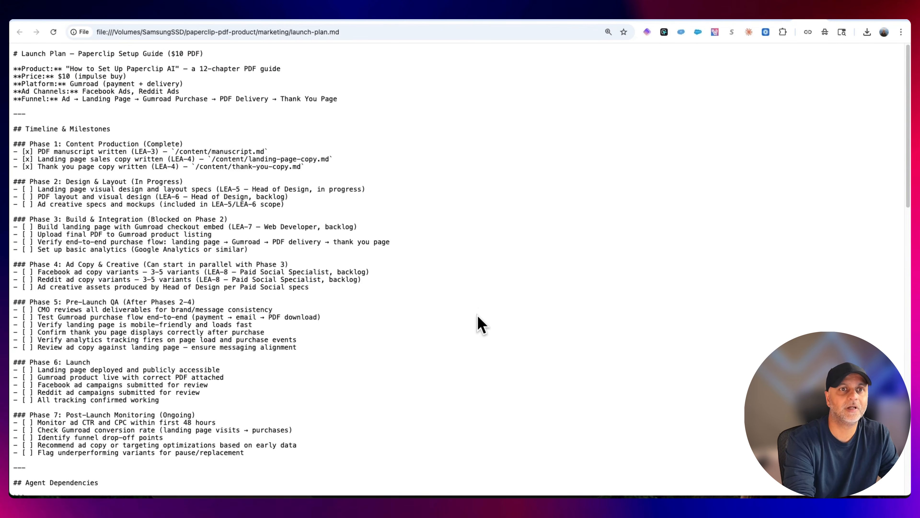
pyautogui.scroll(-5, 477, 323)
pyautogui.scroll(5, 477, 323)
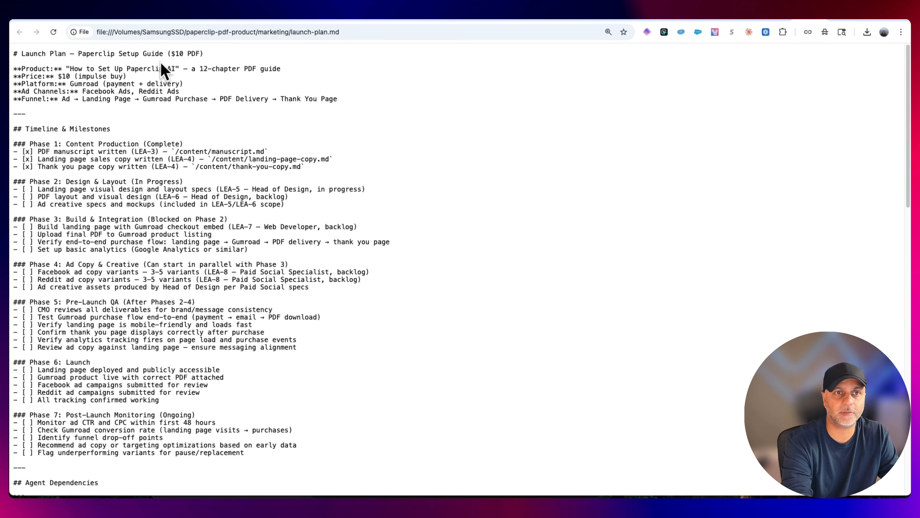
pyautogui.moveTo(191, 68); pyautogui.dragTo(300, 70)
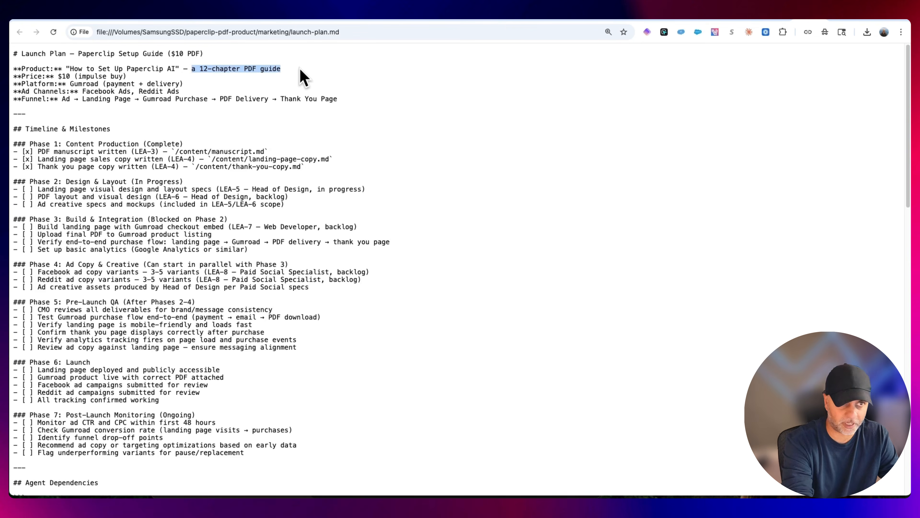
pyautogui.moveTo(22, 82); pyautogui.dragTo(67, 78)
pyautogui.click(50, 80)
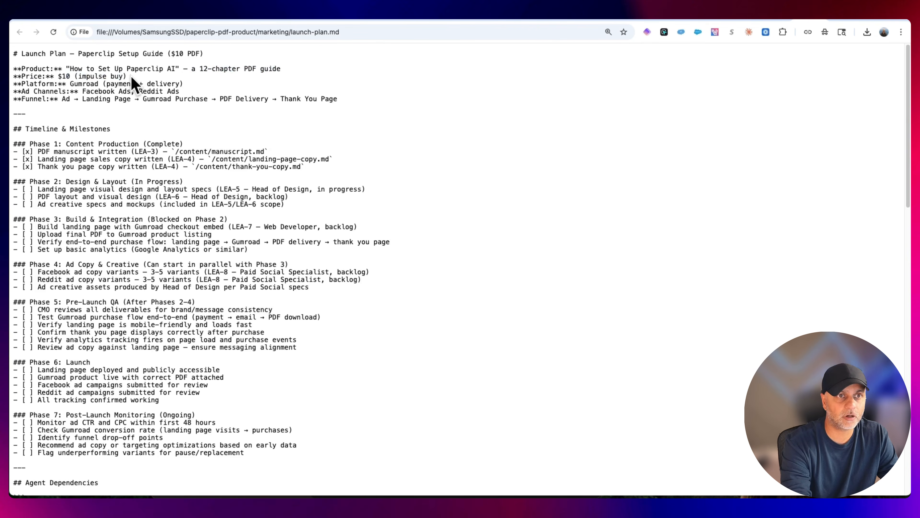
pyautogui.moveTo(131, 77); pyautogui.dragTo(69, 77)
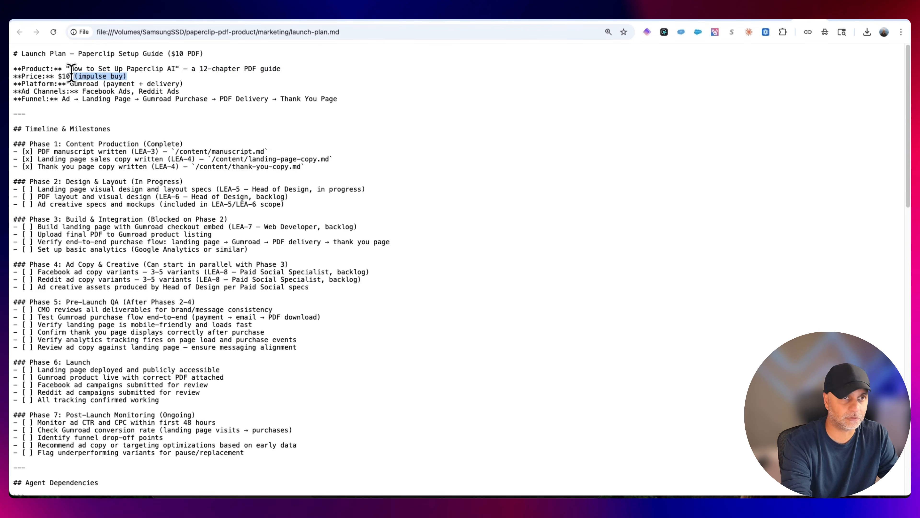
pyautogui.moveTo(71, 84); pyautogui.dragTo(196, 95)
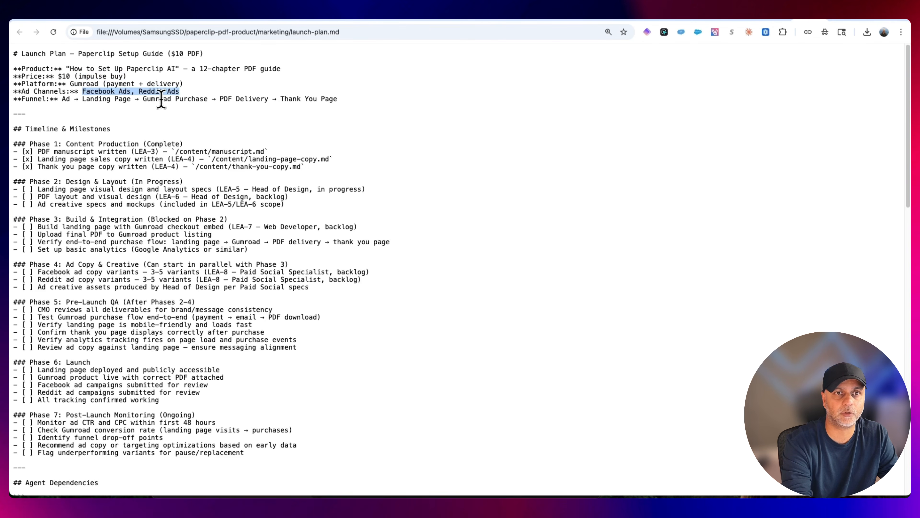
pyautogui.moveTo(340, 99); pyautogui.dragTo(172, 98)
# Examine the Timeline & Milestones section for the status of the Design & Layout and Build & Integration phases
pyautogui.moveTo(22, 128); pyautogui.dragTo(188, 128)
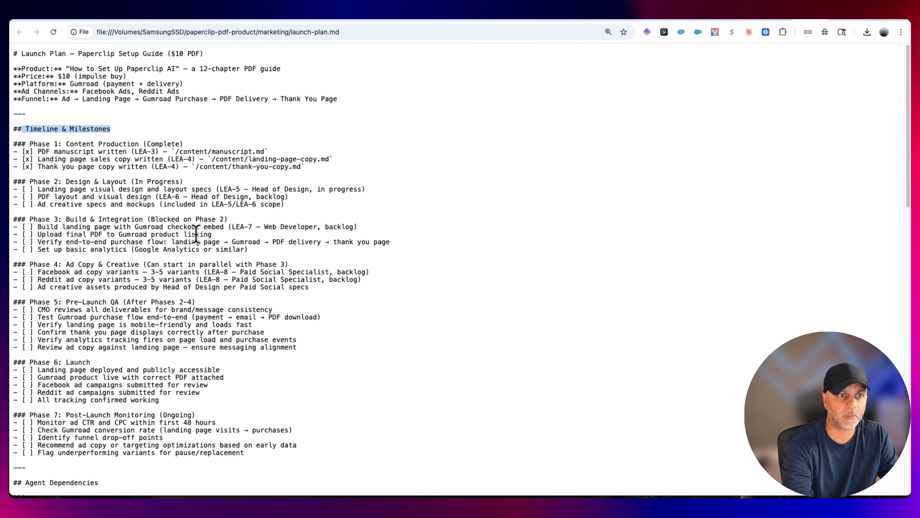
pyautogui.scroll(-3, 199, 234)
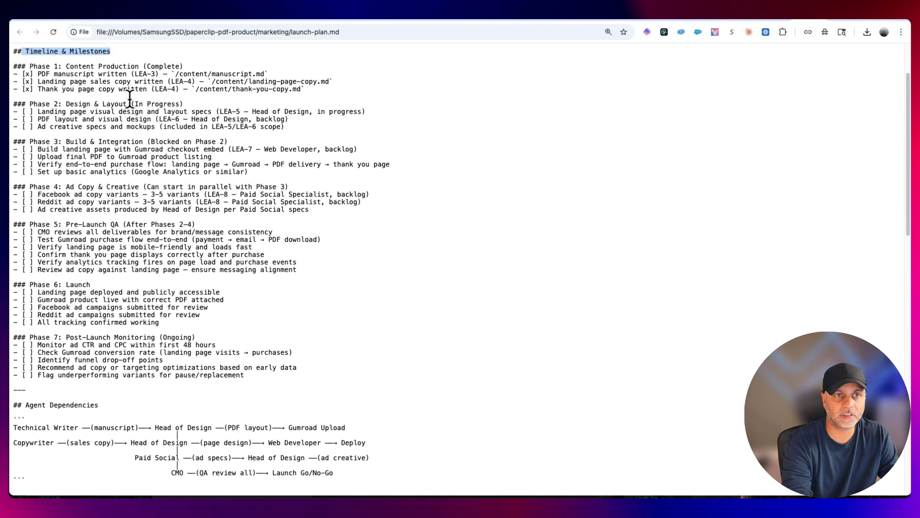
pyautogui.moveTo(134, 105); pyautogui.dragTo(177, 104)
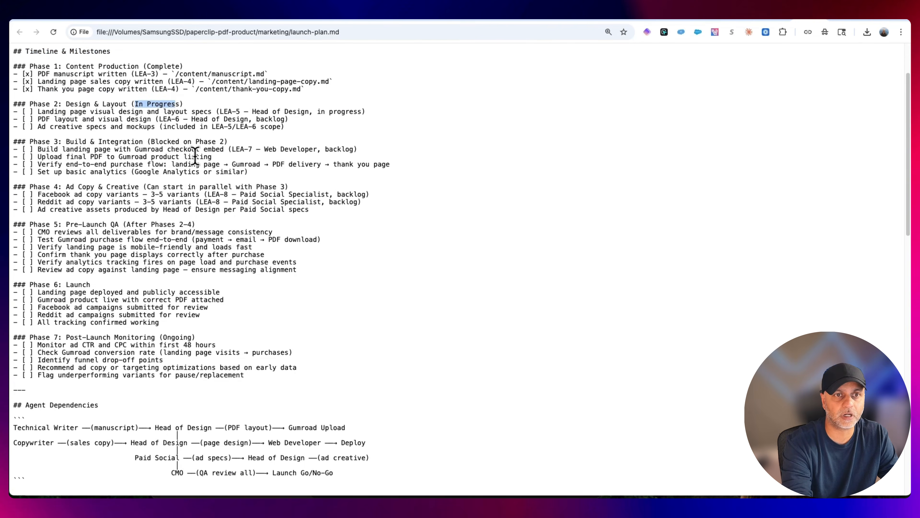
pyautogui.moveTo(242, 148); pyautogui.dragTo(128, 141)
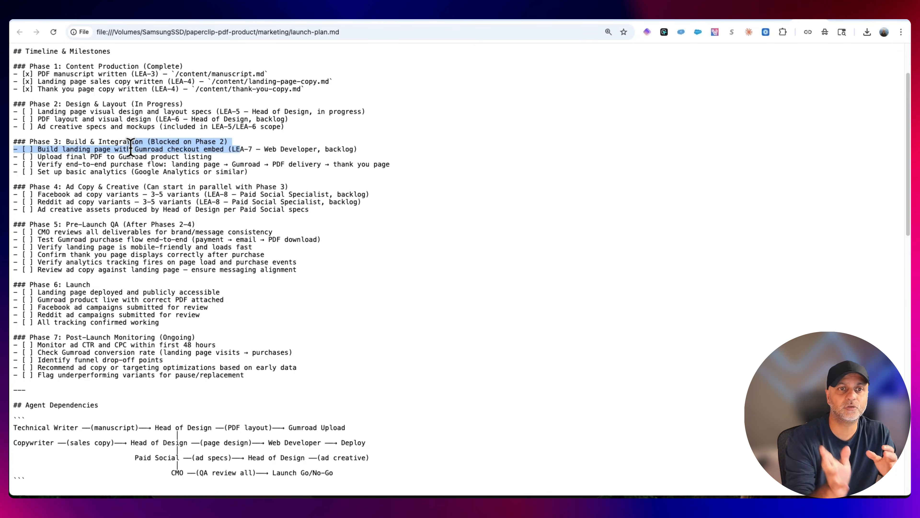
# Read the manuscript review in the launch plan's Quality Review Notes, including its chapter structure and required topics
pyautogui.scroll(-15, 177, 203)
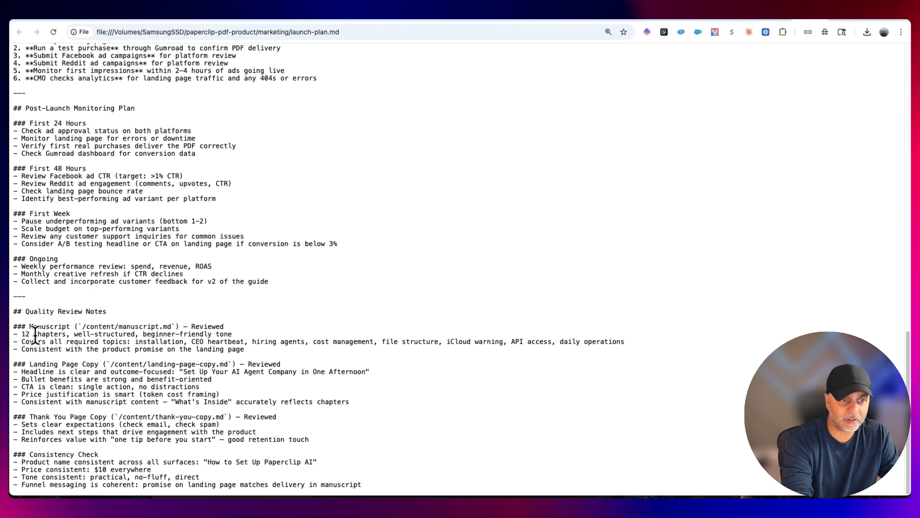
pyautogui.moveTo(78, 334); pyautogui.dragTo(224, 335)
pyautogui.click(89, 345)
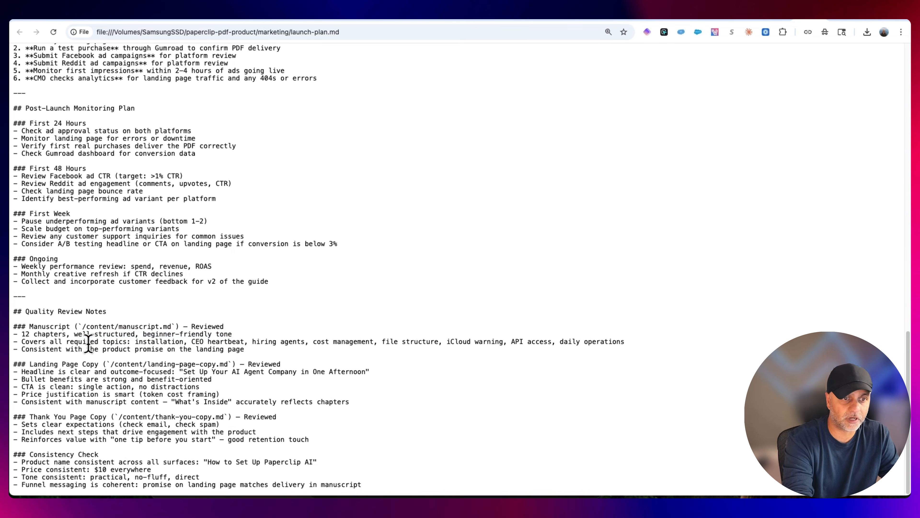
pyautogui.moveTo(63, 343); pyautogui.dragTo(679, 357)
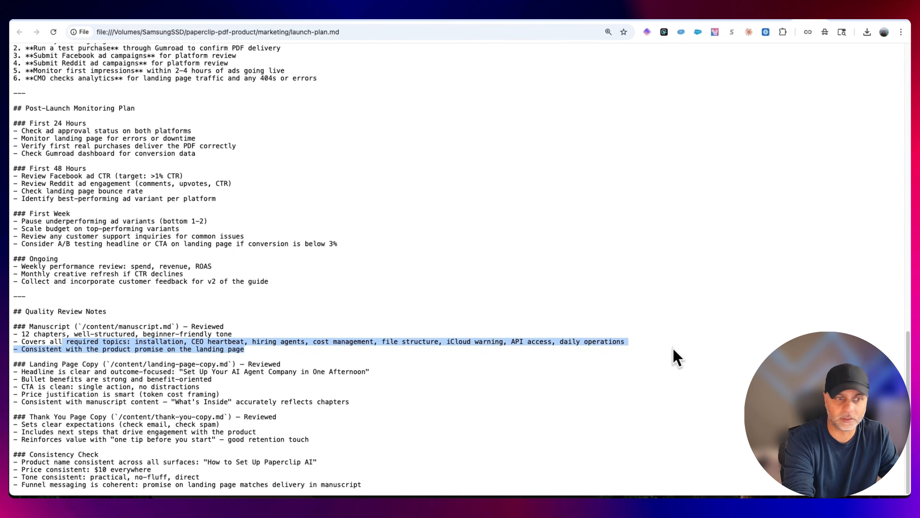
pyautogui.click(59, 363)
pyautogui.moveTo(279, 351); pyautogui.dragTo(10, 333)
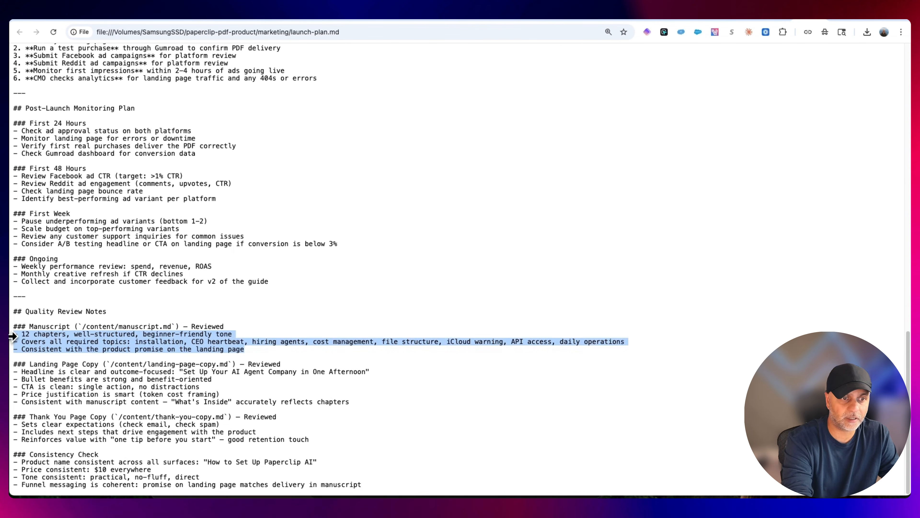
pyautogui.click(43, 365)
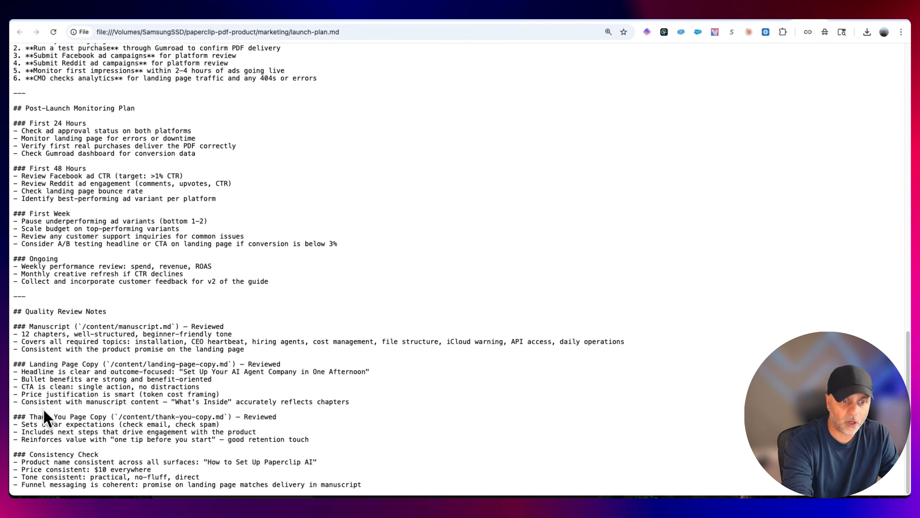
# Review the quality notes on the landing page copy, thank you page copy and consistency check
pyautogui.moveTo(320, 441); pyautogui.dragTo(16, 366)
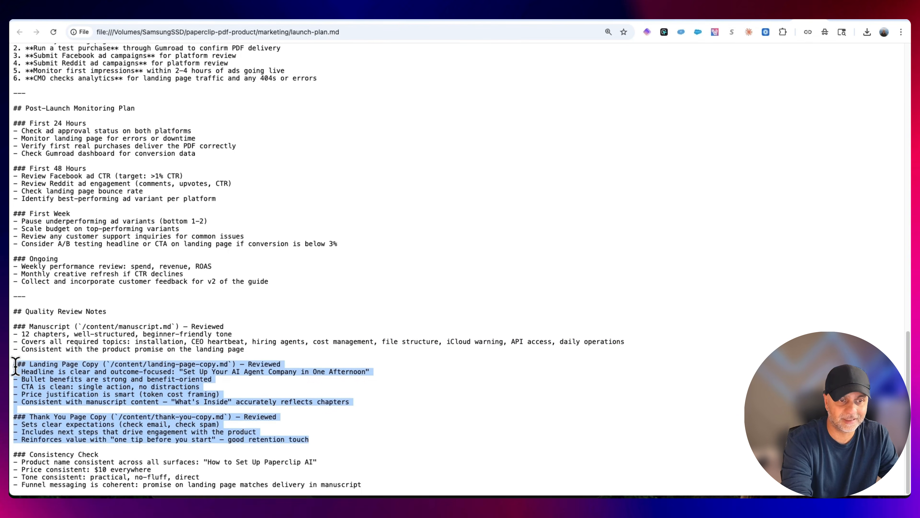
pyautogui.click(338, 379)
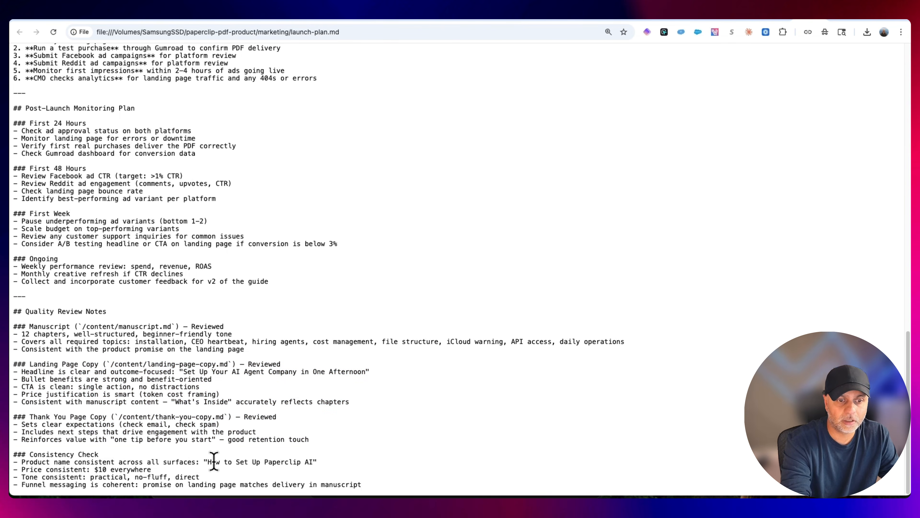
pyautogui.moveTo(204, 463); pyautogui.dragTo(313, 461)
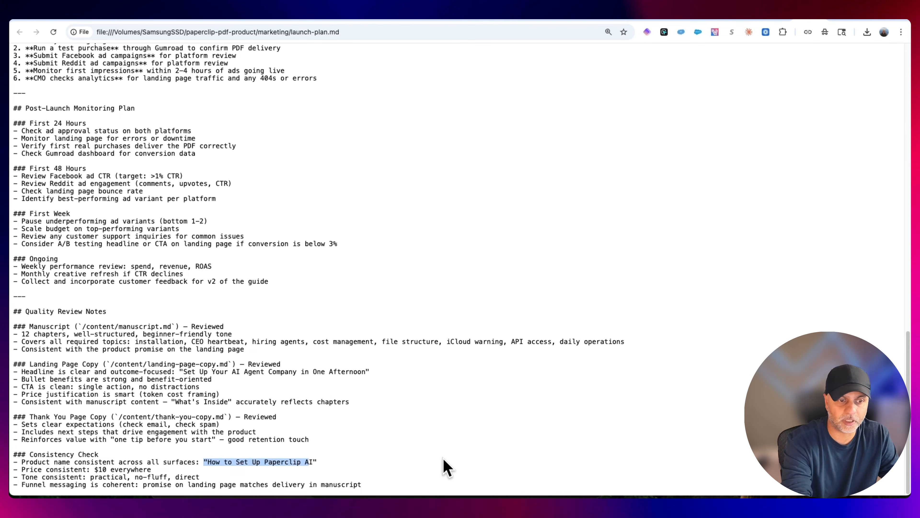
pyautogui.click(448, 468)
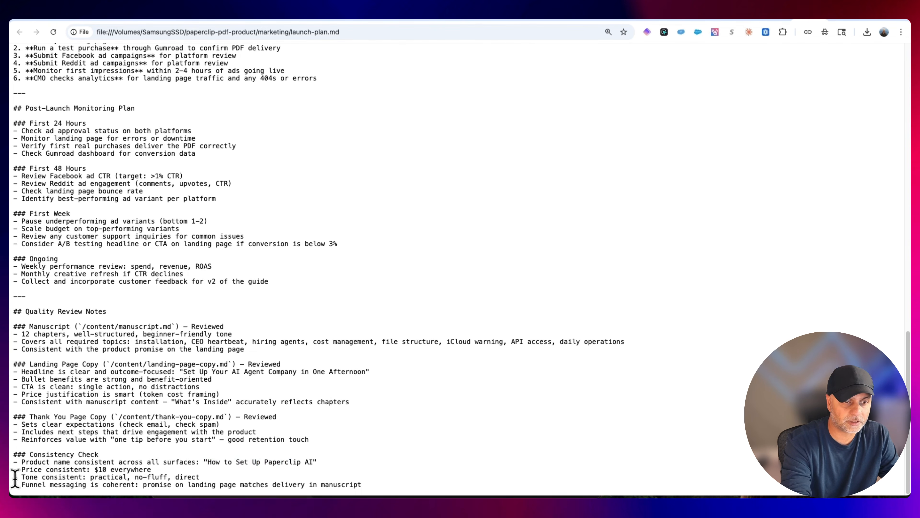
pyautogui.moveTo(22, 485); pyautogui.dragTo(143, 485)
pyautogui.click(314, 487)
pyautogui.scroll(15, 314, 487)
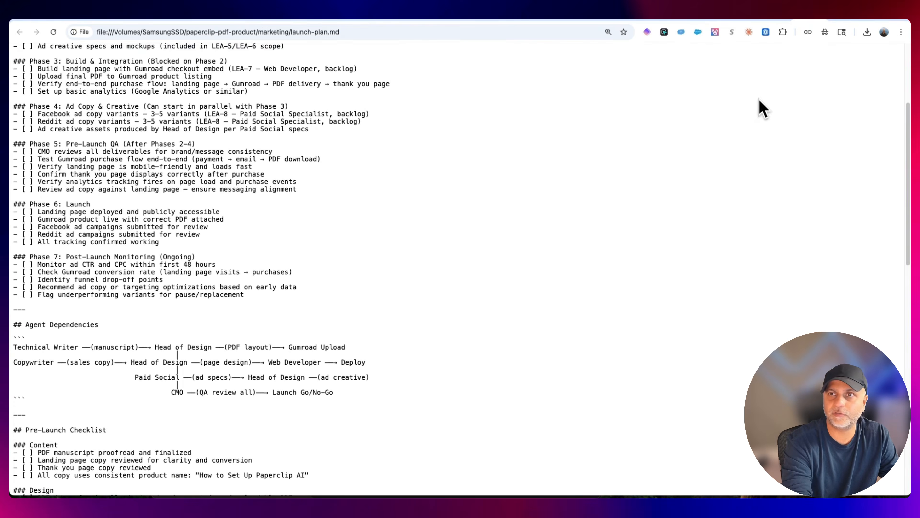
# Return to Paperclip, open LEA-9 from the issues board, and review the pipeline status and quality findings in the CMO's update
pyautogui.click(821, 18)
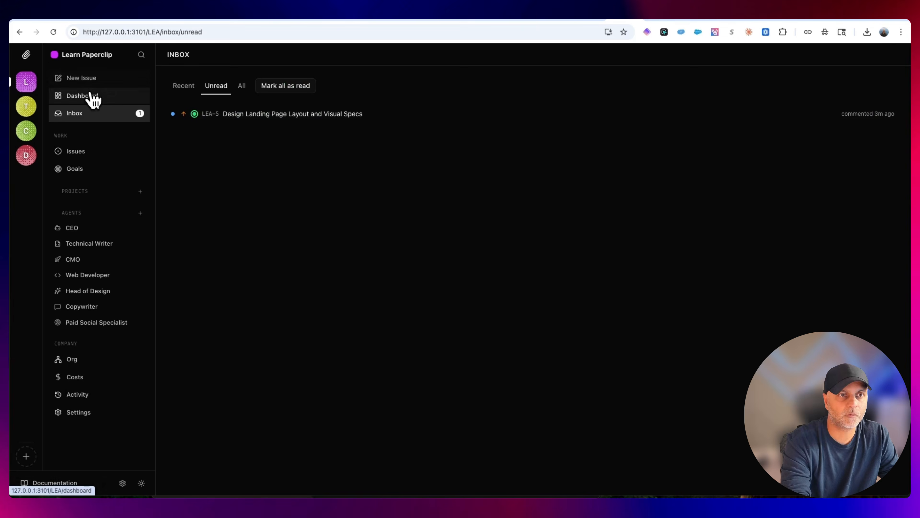
pyautogui.click(93, 155)
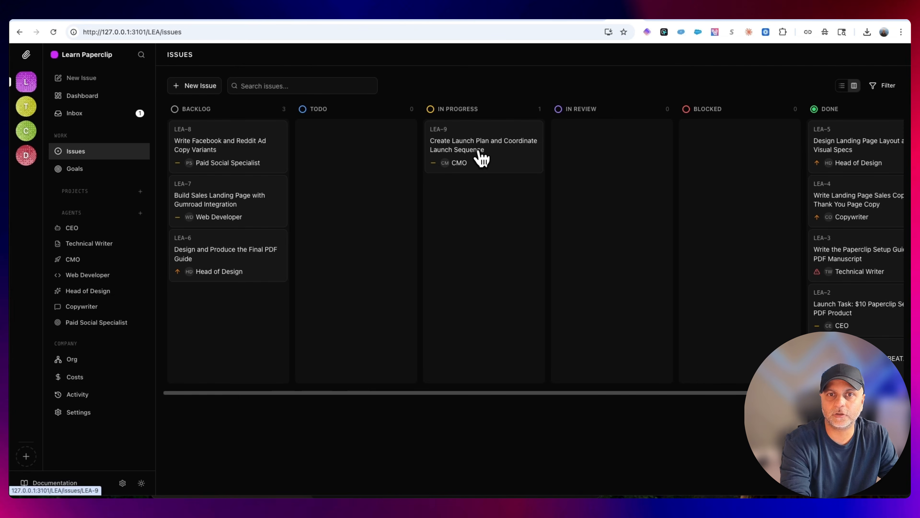
pyautogui.click(512, 155)
pyautogui.scroll(-15, 519, 217)
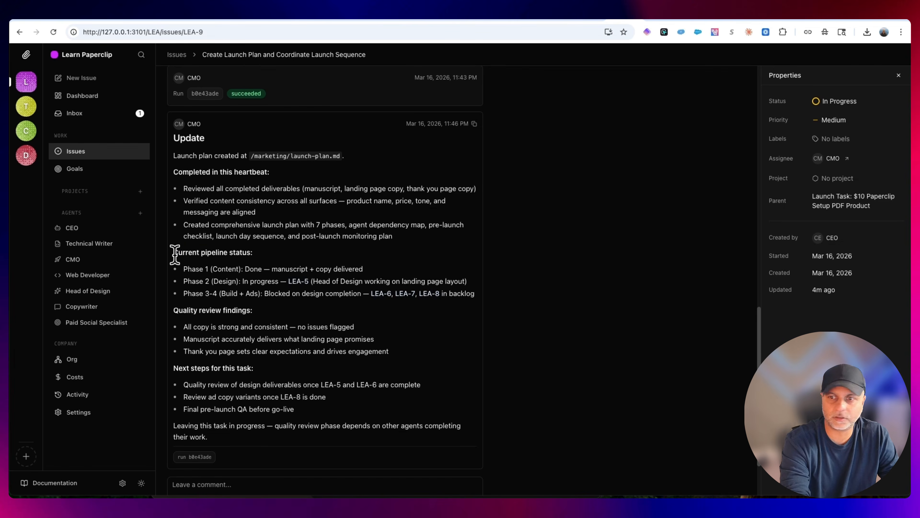
pyautogui.moveTo(172, 251); pyautogui.dragTo(339, 281)
pyautogui.click(339, 281)
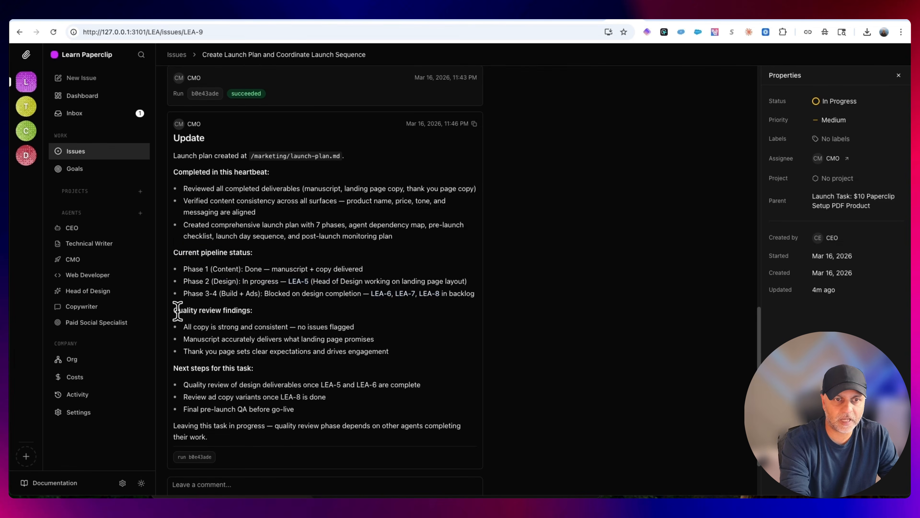
pyautogui.moveTo(173, 310); pyautogui.dragTo(415, 358)
pyautogui.click(431, 360)
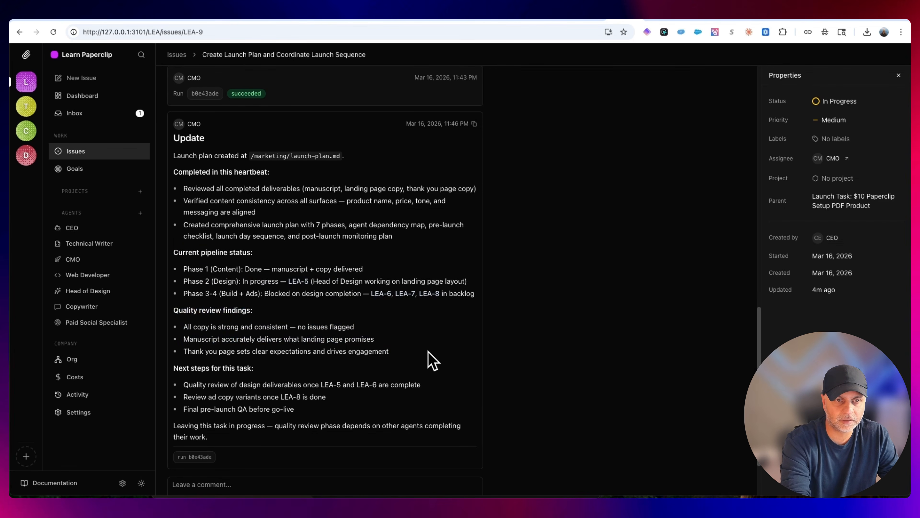
# Read the CMO's next steps for LEA-9 and the closing note on its dependence on other agents
pyautogui.scroll(-2, 429, 356)
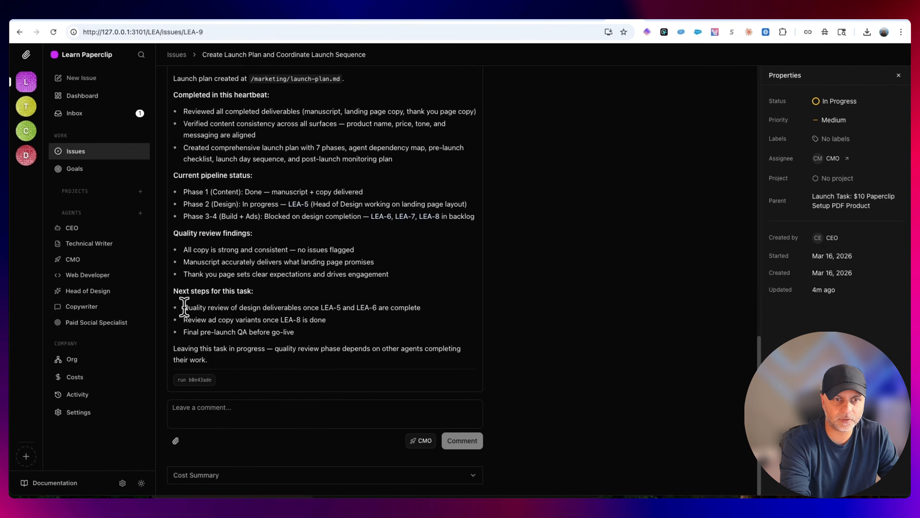
pyautogui.moveTo(183, 308); pyautogui.dragTo(422, 311)
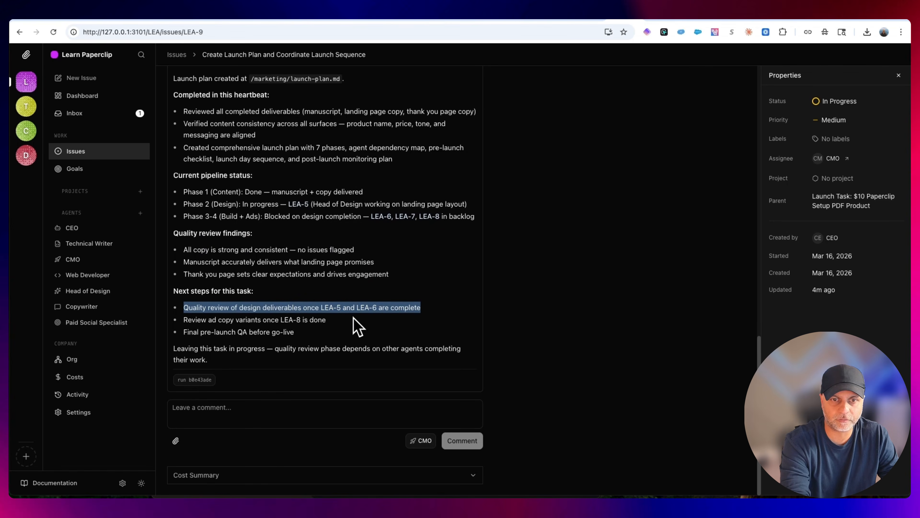
pyautogui.click(179, 312)
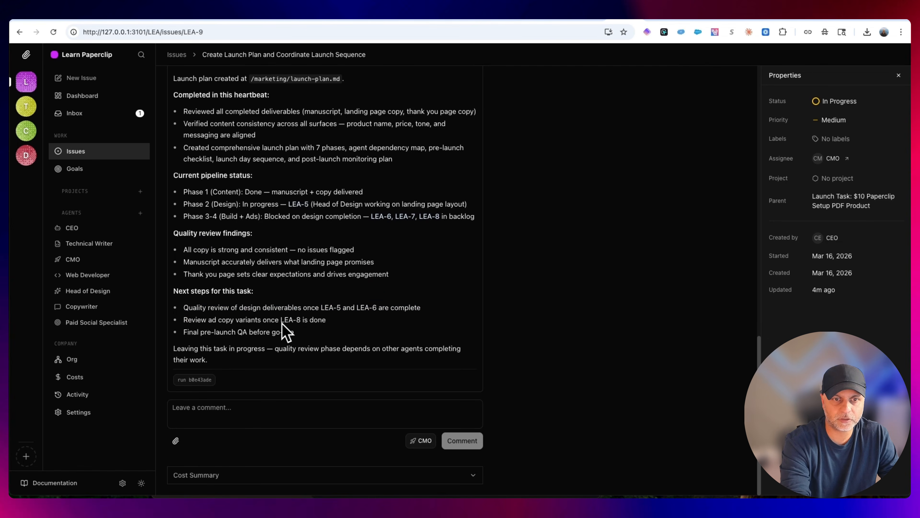
pyautogui.moveTo(281, 321); pyautogui.dragTo(333, 322)
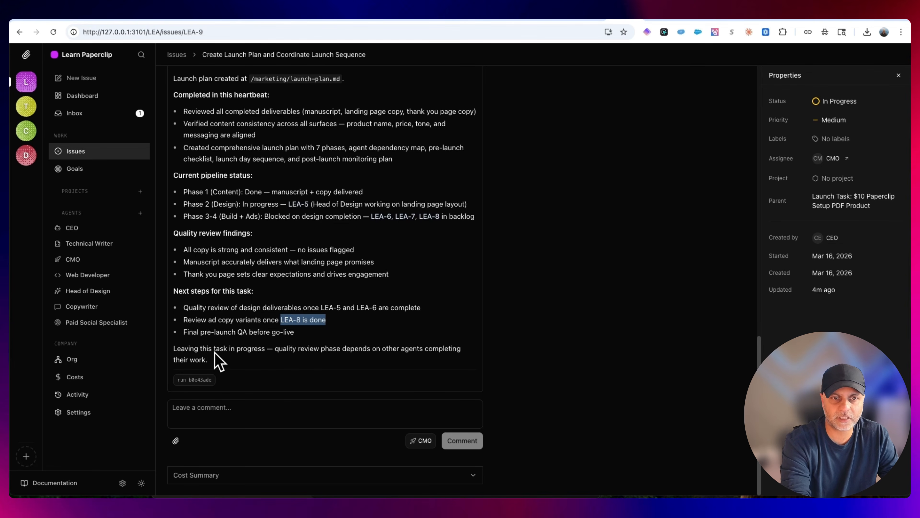
pyautogui.moveTo(268, 349); pyautogui.dragTo(487, 372)
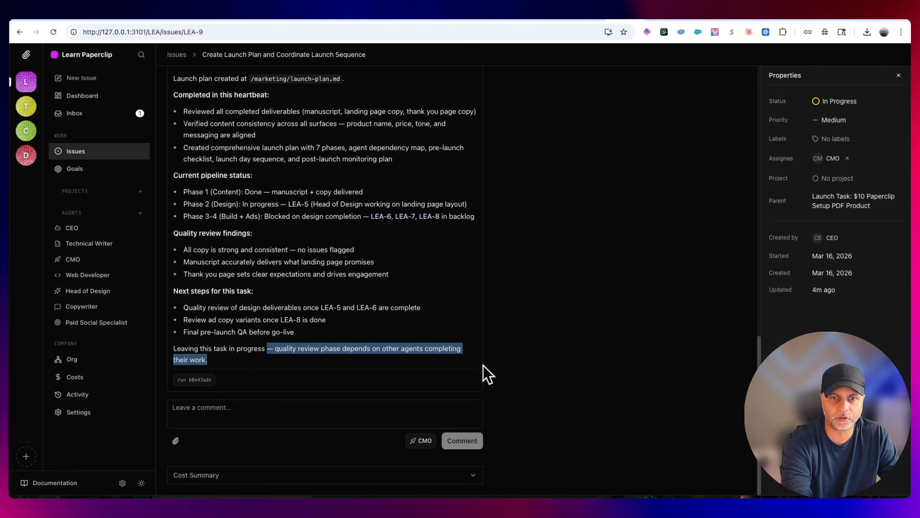
pyautogui.scroll(10, 618, 367)
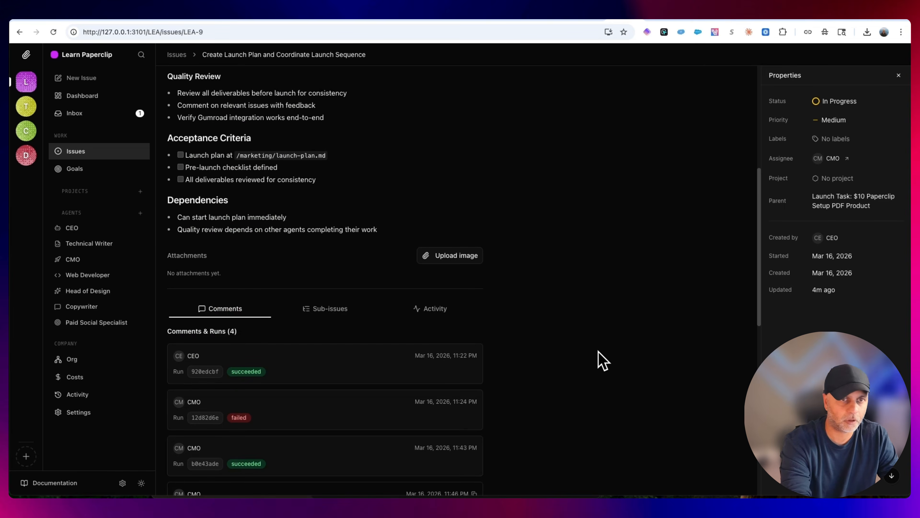
# Go back to the issues board and move LEA-6, LEA-7 and LEA-8 from Backlog to In Progress
pyautogui.click(92, 155)
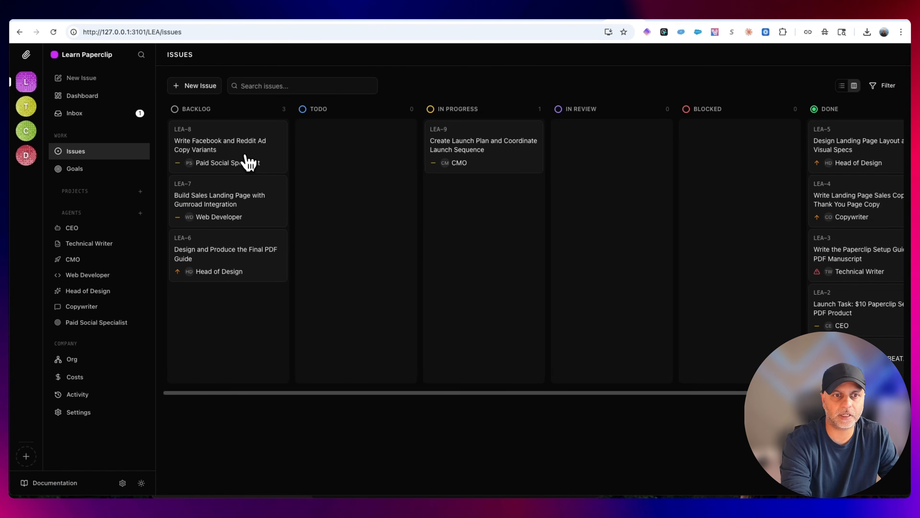
pyautogui.moveTo(226, 259); pyautogui.dragTo(471, 227)
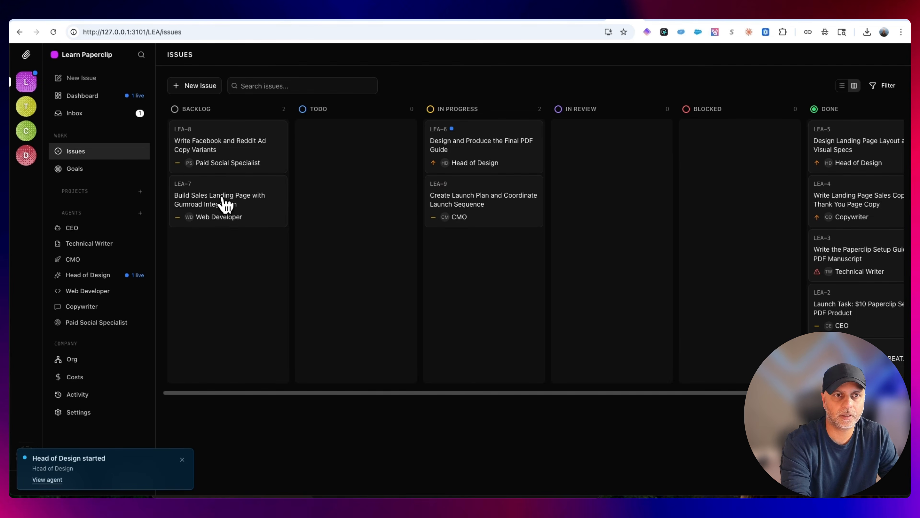
pyautogui.moveTo(225, 203); pyautogui.dragTo(476, 150)
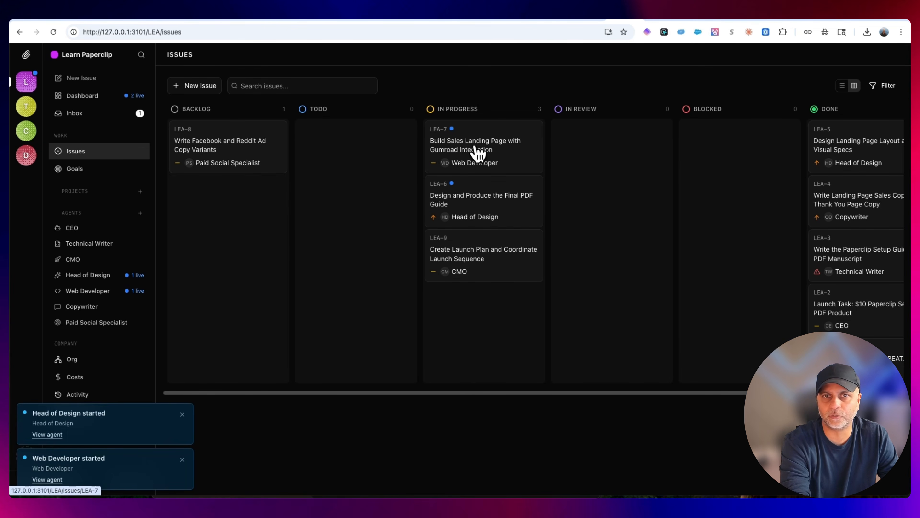
pyautogui.moveTo(226, 154); pyautogui.dragTo(495, 152)
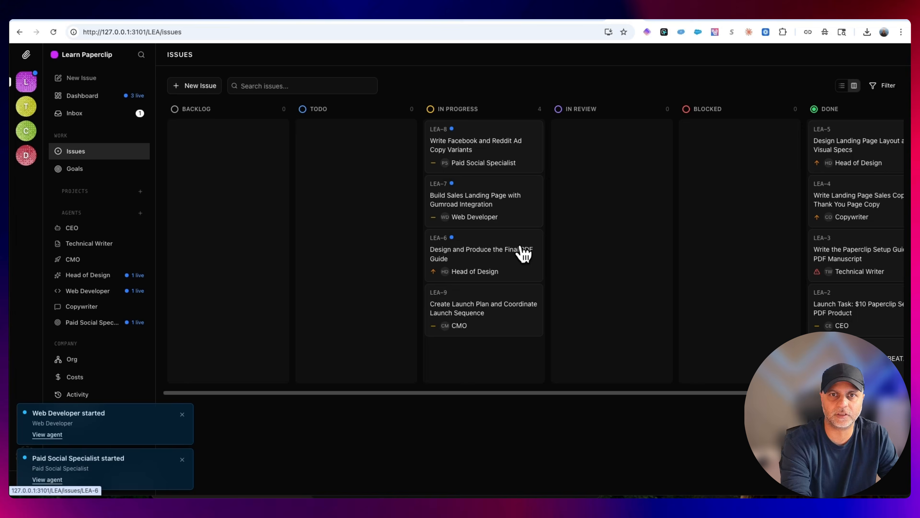
# Open LEA-6 and inspect the skill call's arguments in the Head of Design's live run
pyautogui.click(524, 251)
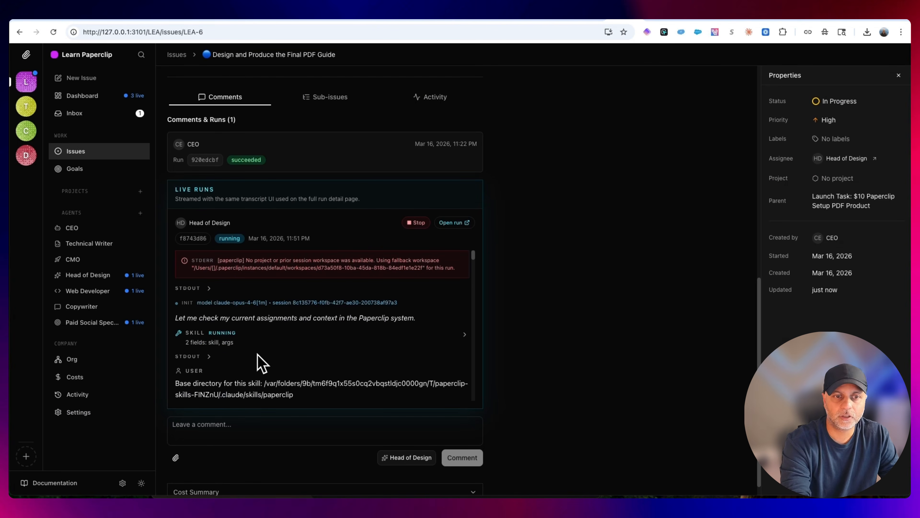
pyautogui.scroll(-5, 271, 339)
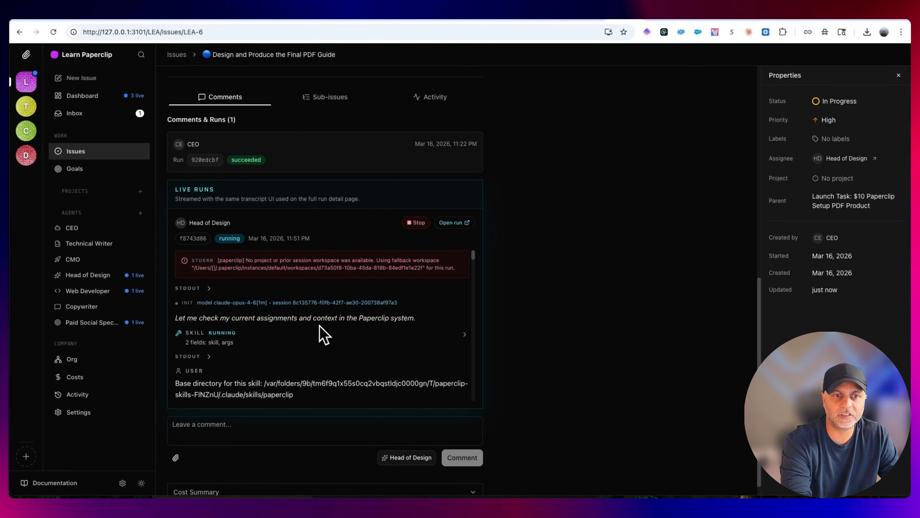
pyautogui.click(460, 332)
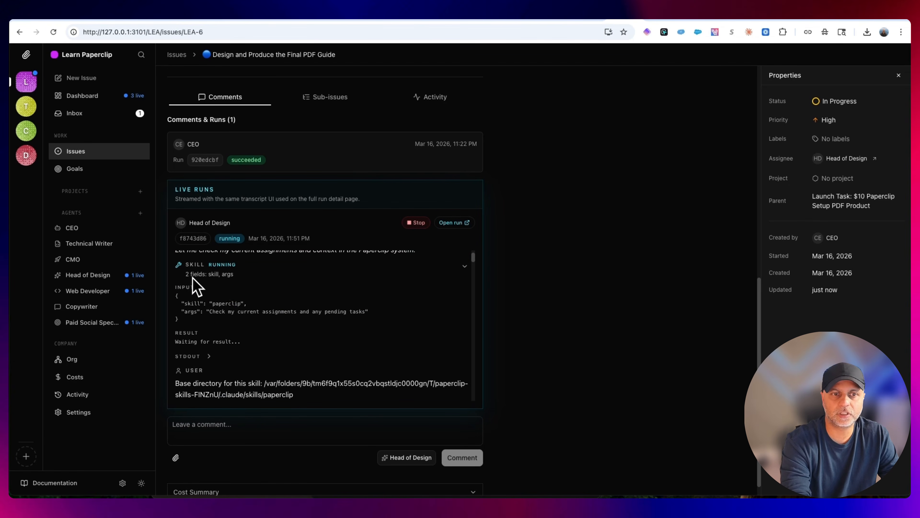
pyautogui.moveTo(204, 311); pyautogui.dragTo(417, 312)
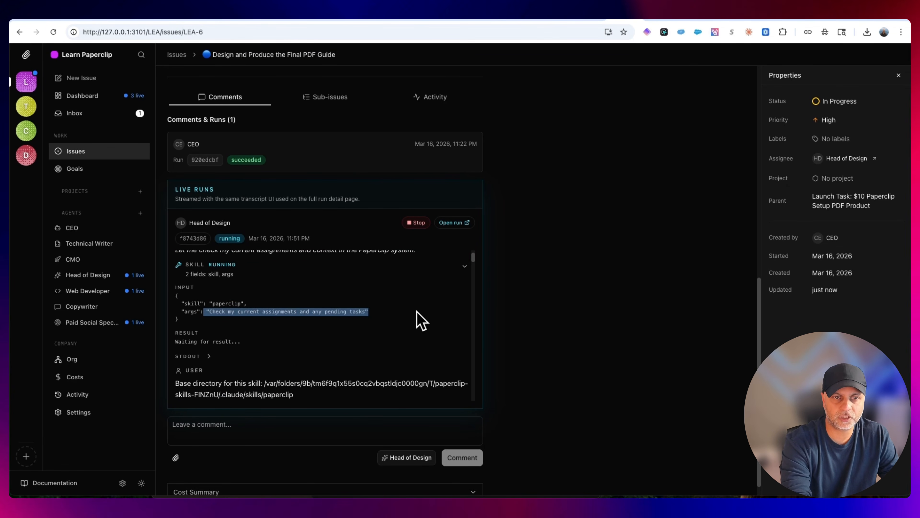
# Read the Paperclip Skill instructions in the Head of Design's live run, from the heartbeat explanation through the wake-up steps
pyautogui.scroll(-5, 399, 314)
pyautogui.scroll(2, 398, 314)
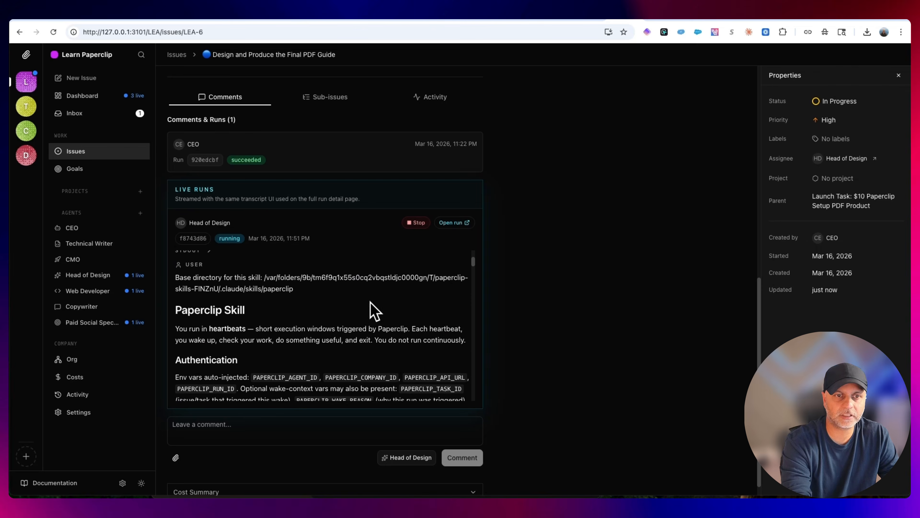
pyautogui.scroll(-3, 216, 293)
pyautogui.scroll(3, 297, 307)
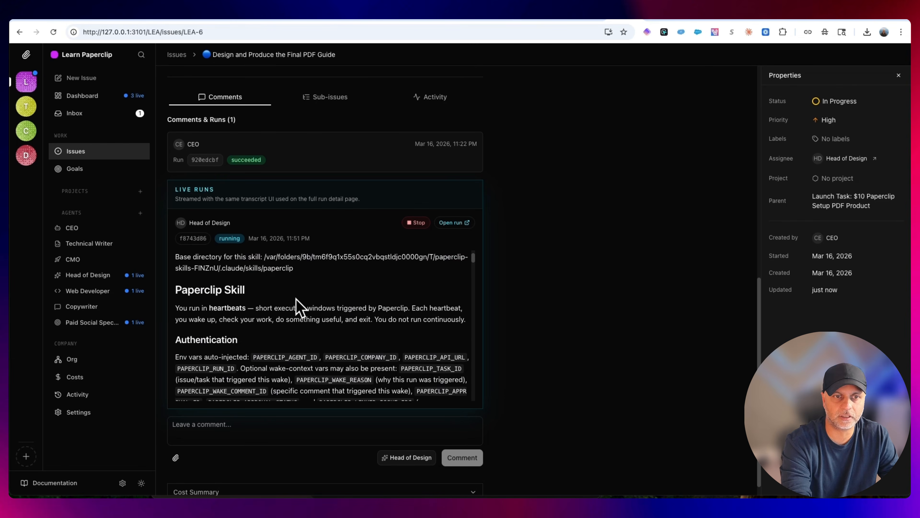
pyautogui.moveTo(176, 322); pyautogui.dragTo(478, 329)
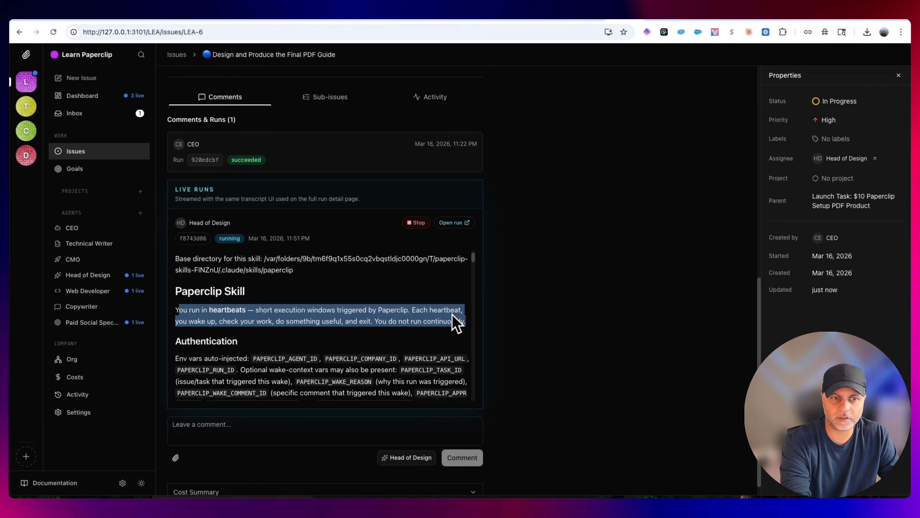
pyautogui.scroll(-6, 448, 322)
pyautogui.scroll(-8, 443, 312)
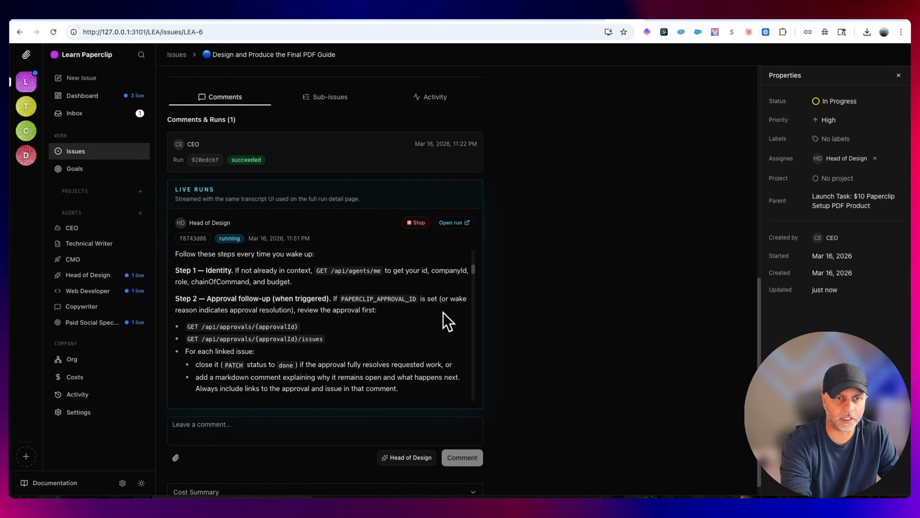
pyautogui.scroll(-6, 444, 312)
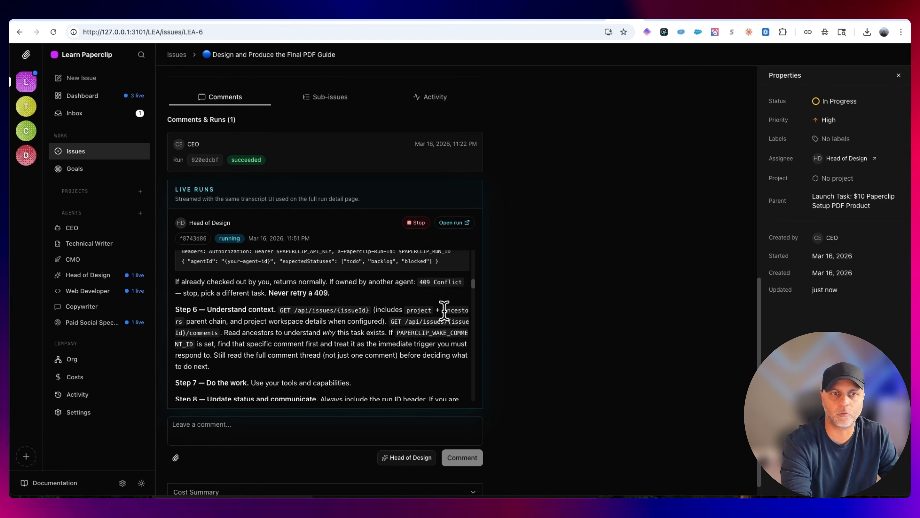
# Read the Head of Design's latest plan for producing the PDF, including the product directory and team roster tasks
pyautogui.scroll(-10, 444, 310)
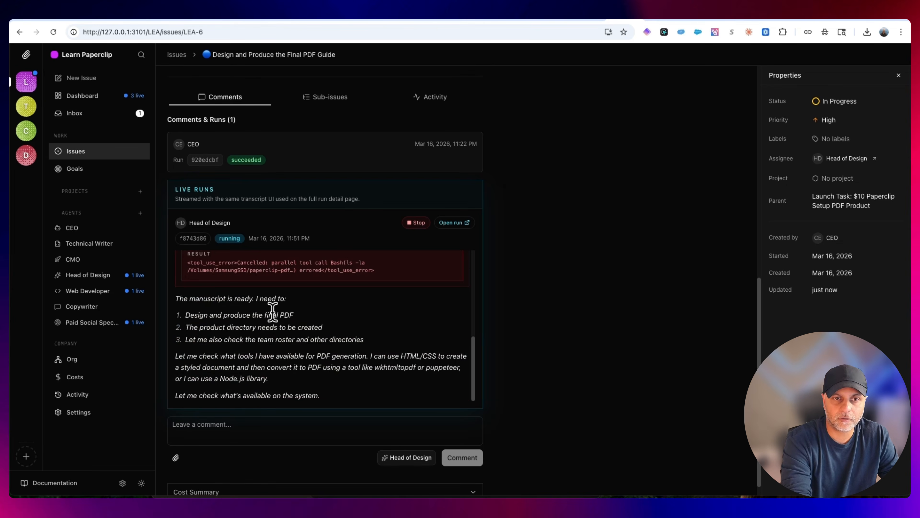
pyautogui.scroll(1, 400, 368)
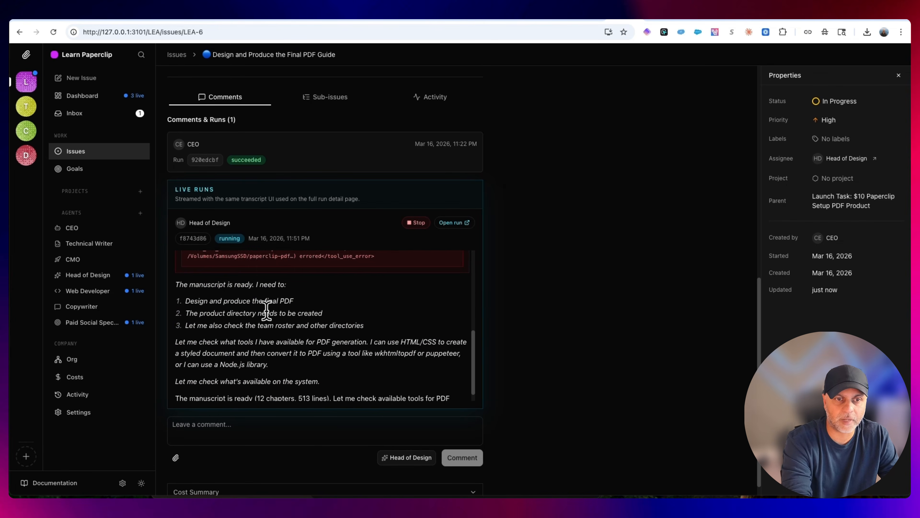
pyautogui.scroll(-1, 204, 310)
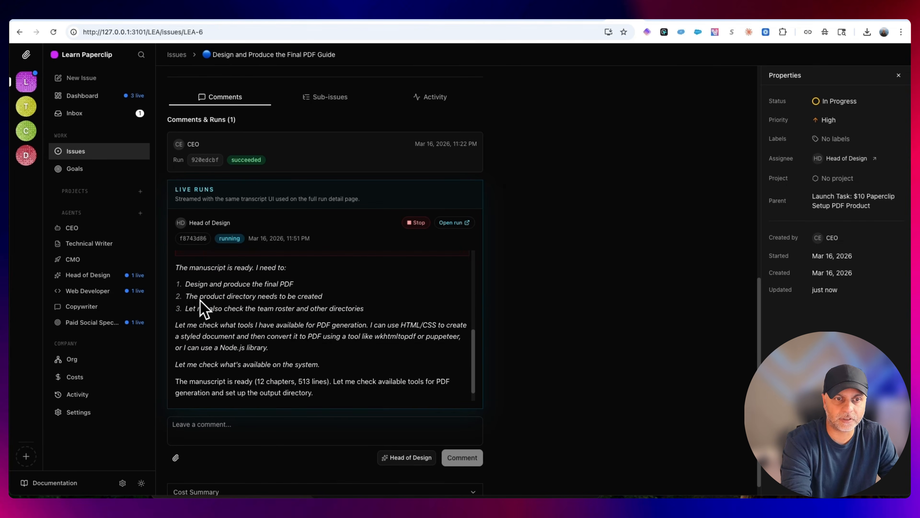
pyautogui.moveTo(186, 296); pyautogui.dragTo(381, 295)
pyautogui.moveTo(184, 307); pyautogui.dragTo(382, 307)
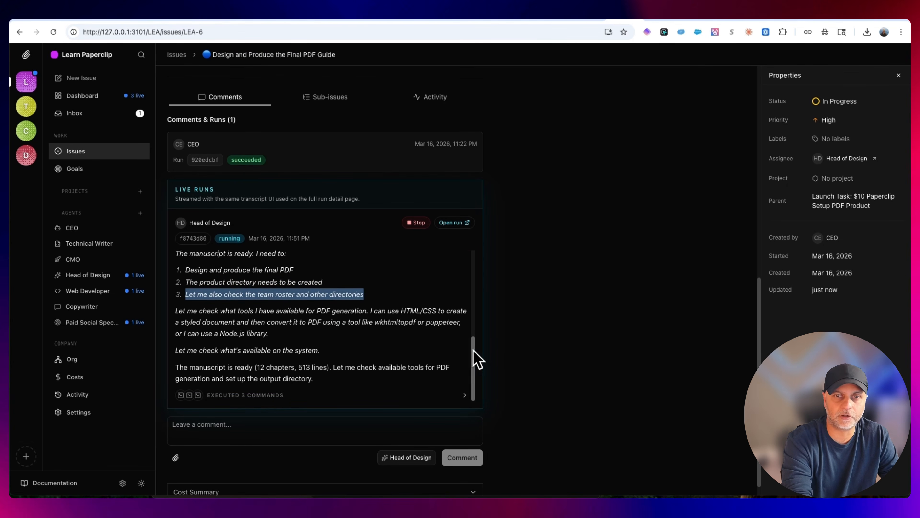
# Switch to Claude's usage settings to check the plan limits, and return to LEA-6 in Paperclip
pyautogui.click(655, 19)
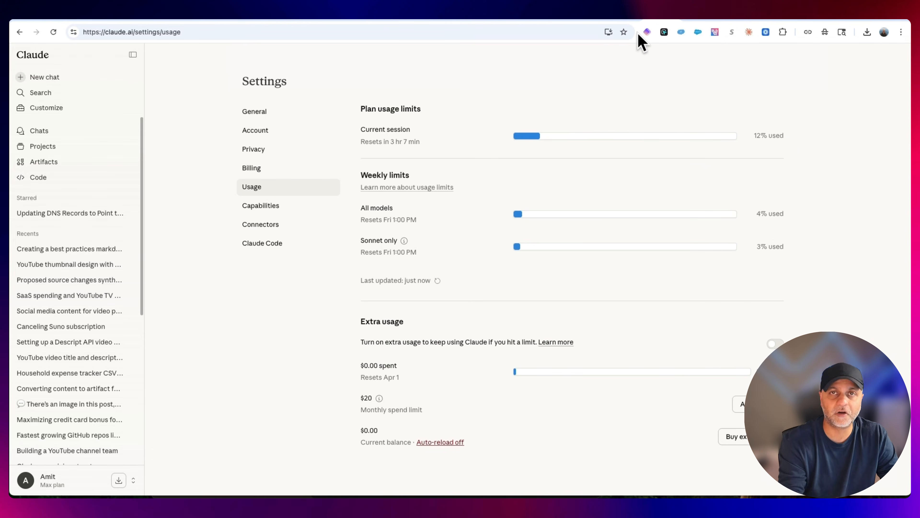
pyautogui.click(613, 20)
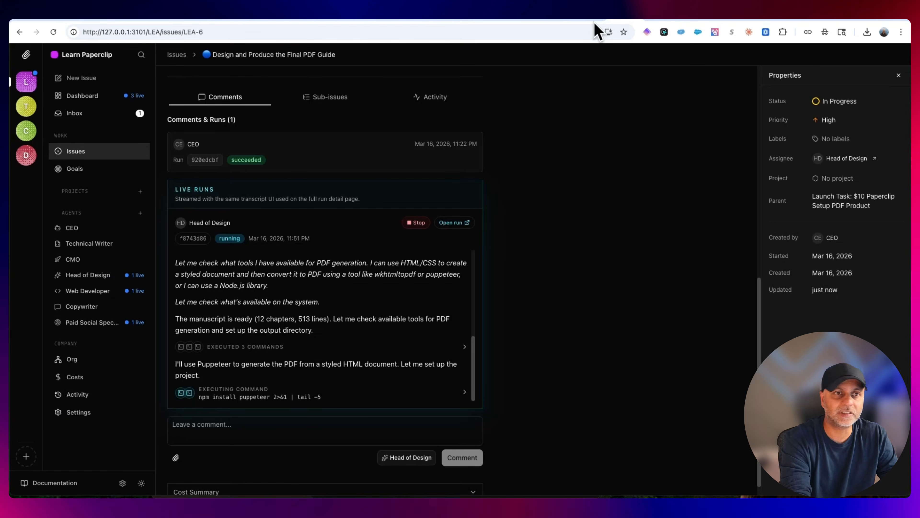
# Check the unread inbox and the dashboard's agent activity, and go to the Issues board
pyautogui.click(97, 118)
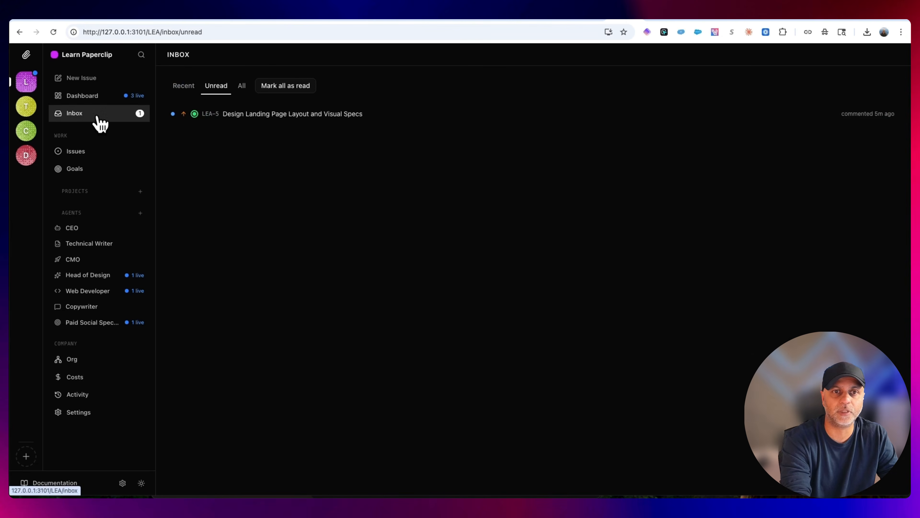
pyautogui.click(90, 97)
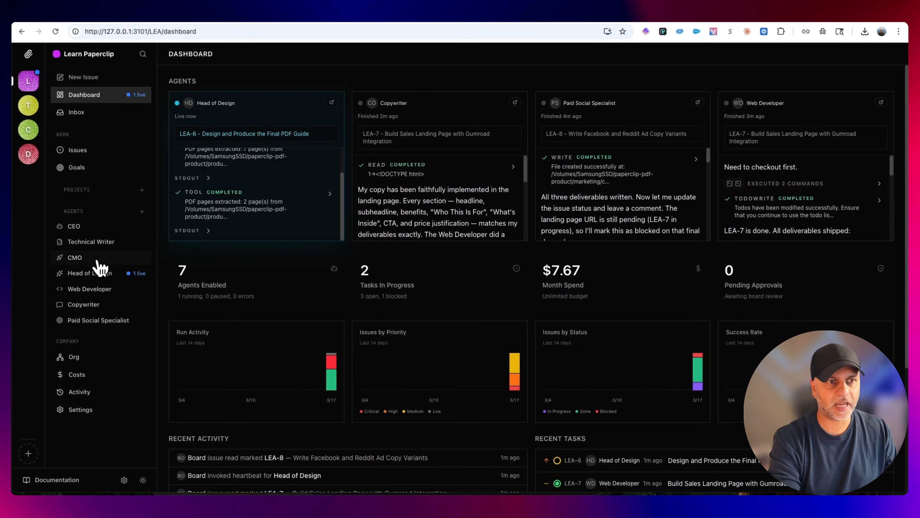
pyautogui.click(87, 152)
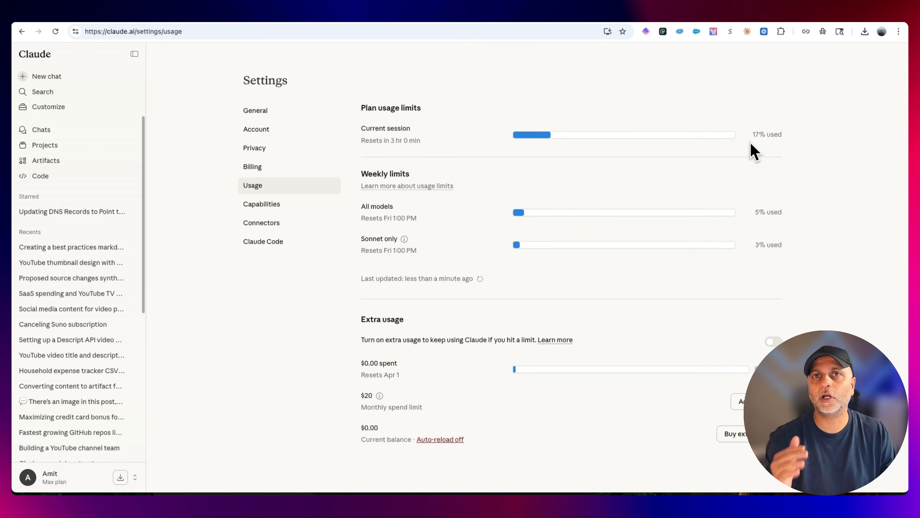
# Switch to claude-mem and review the recorded paperclip-pdf-product entries from the CEO setup up to the newest one
pyautogui.click(772, 18)
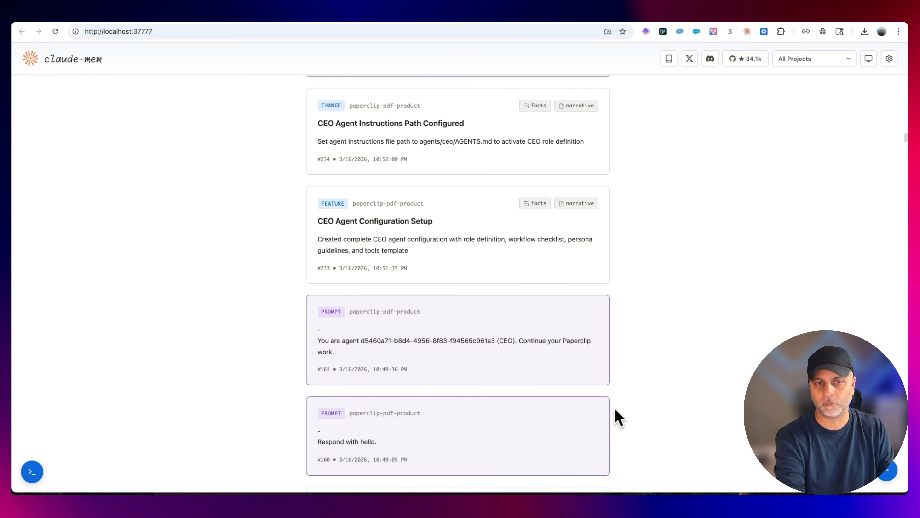
pyautogui.scroll(10, 637, 433)
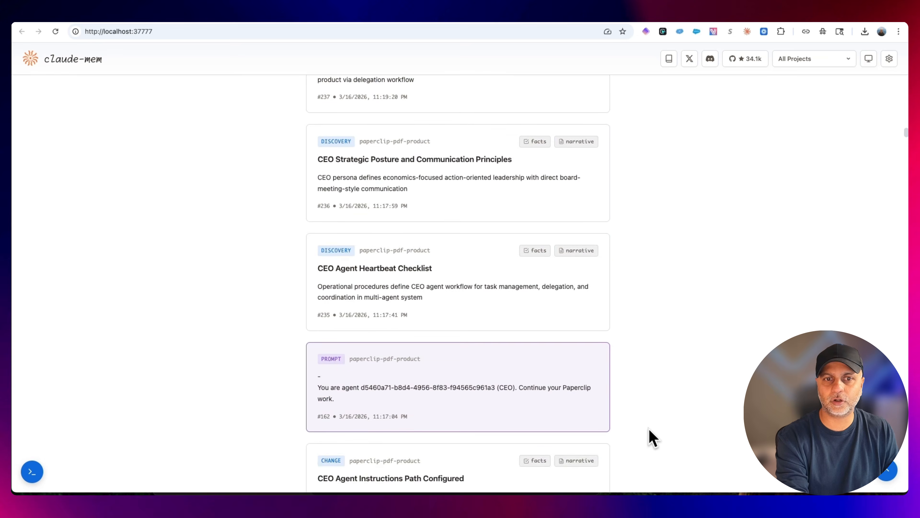
pyautogui.scroll(8, 653, 438)
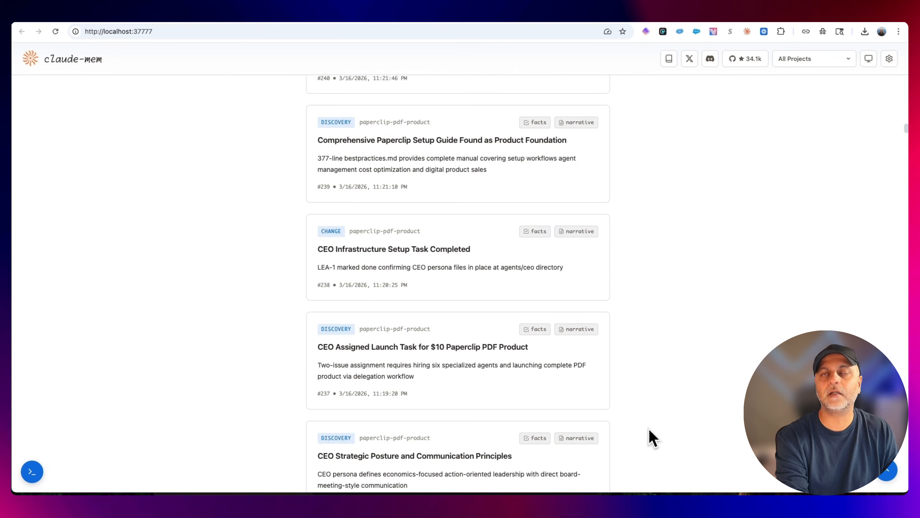
pyautogui.scroll(16, 652, 439)
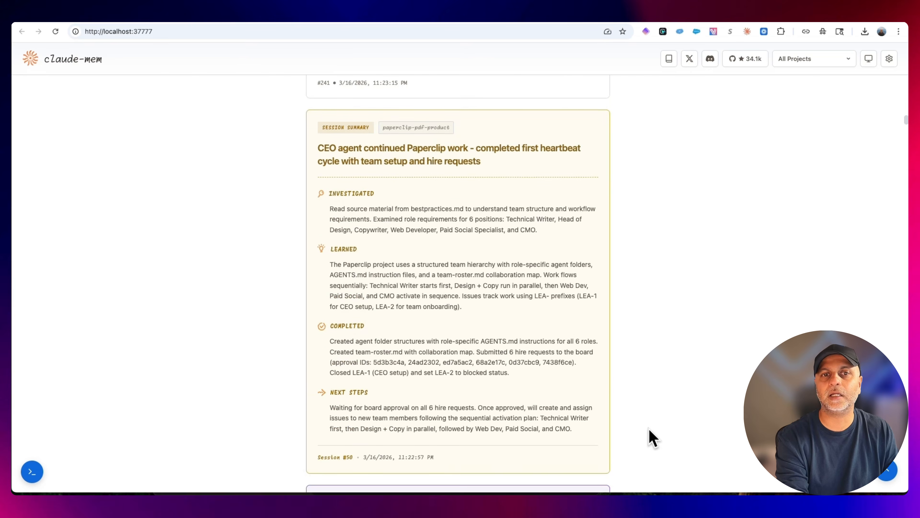
pyautogui.scroll(12, 652, 439)
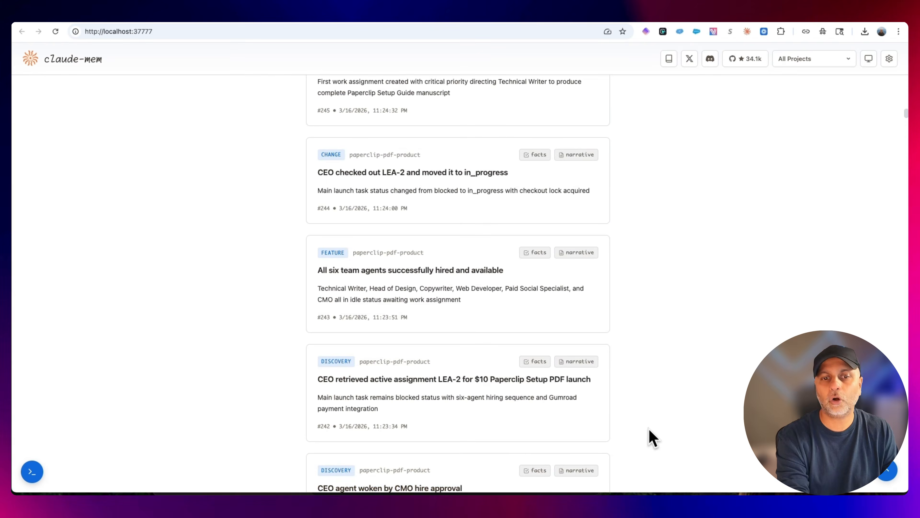
pyautogui.scroll(20, 652, 438)
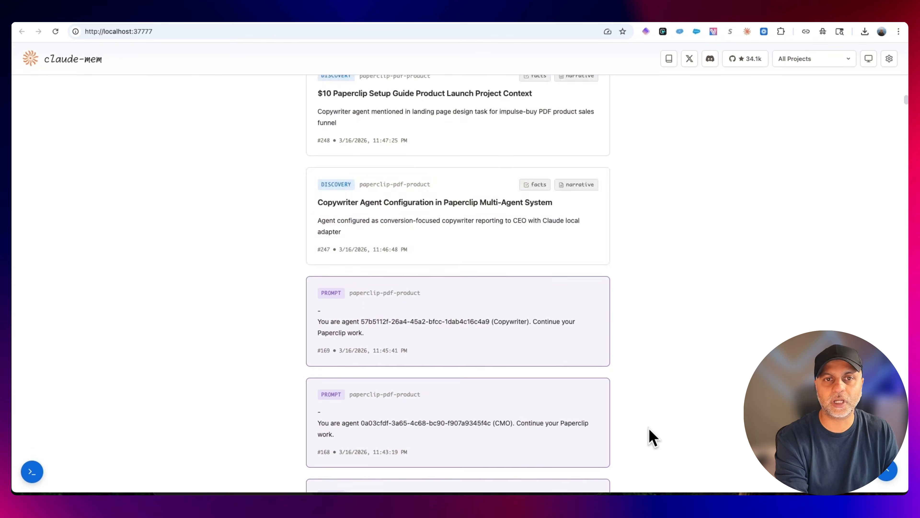
pyautogui.scroll(15, 652, 439)
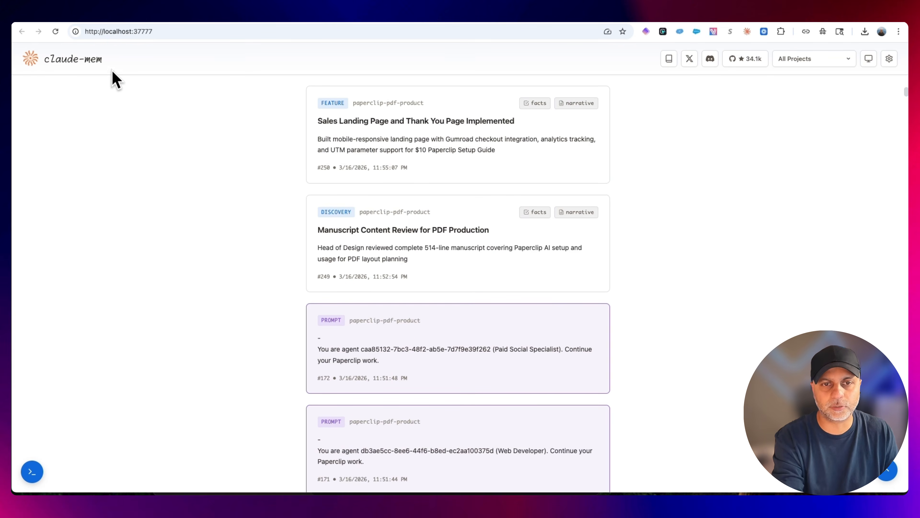
pyautogui.scroll(5, 654, 416)
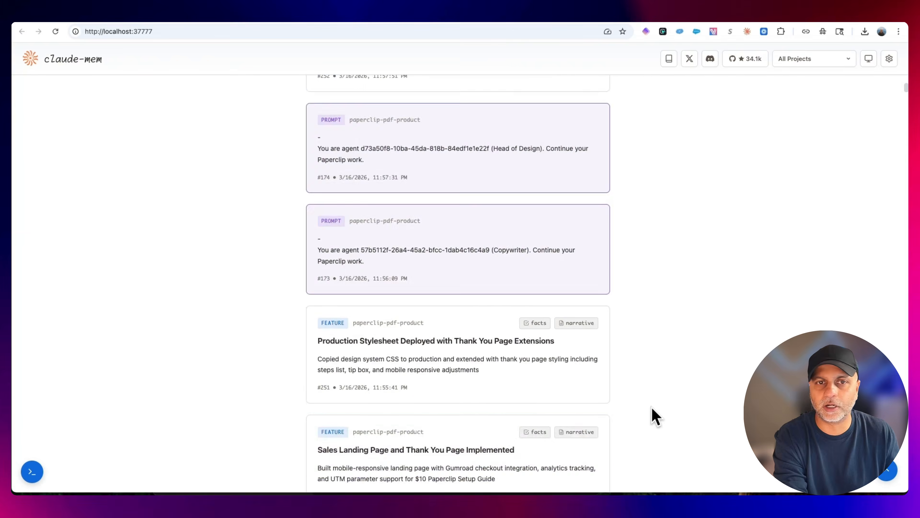
pyautogui.scroll(5, 655, 417)
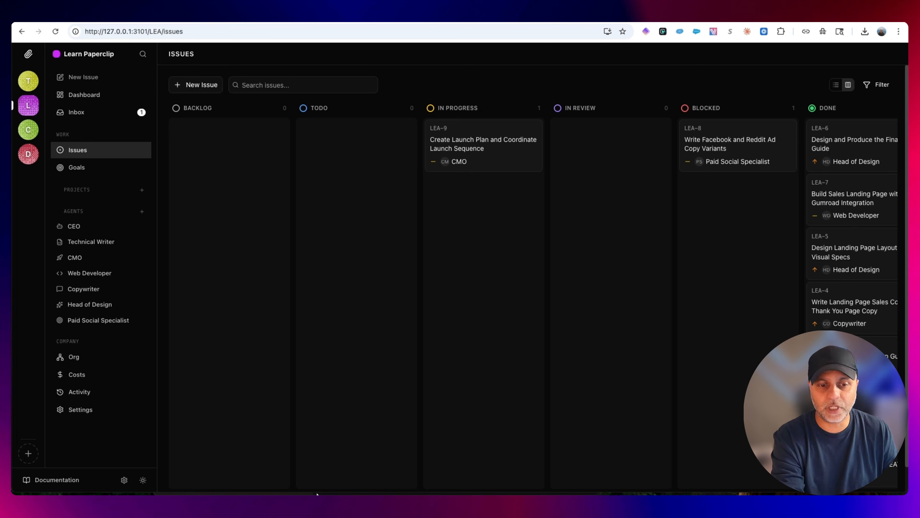
# Switch to the paperclip-pdf-product folder in Finder and locate facebook-ads.md and reddit-ads.md among the marketing files
pyautogui.moveTo(317, 493)
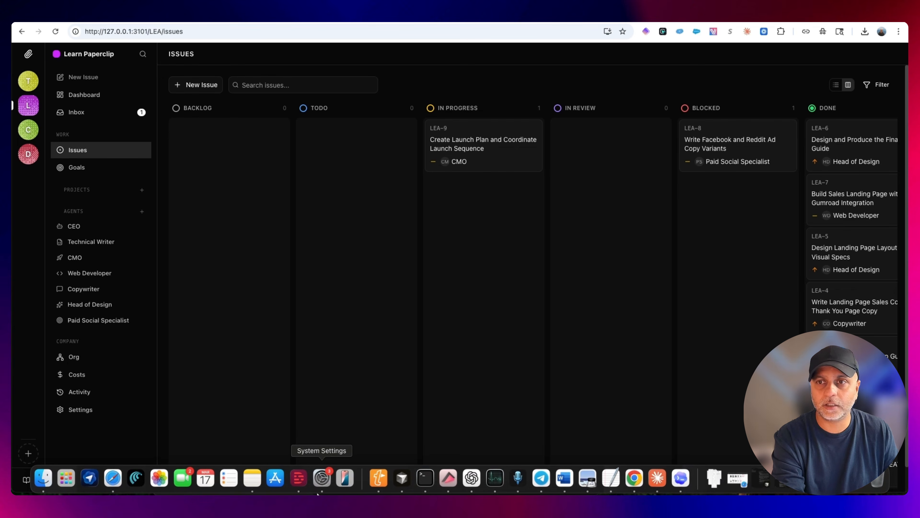
pyautogui.click(42, 479)
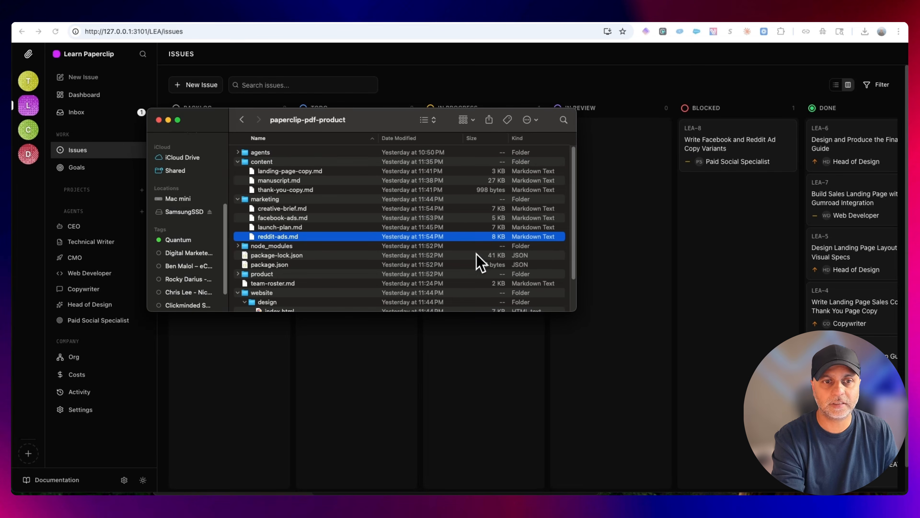
pyautogui.click(315, 219)
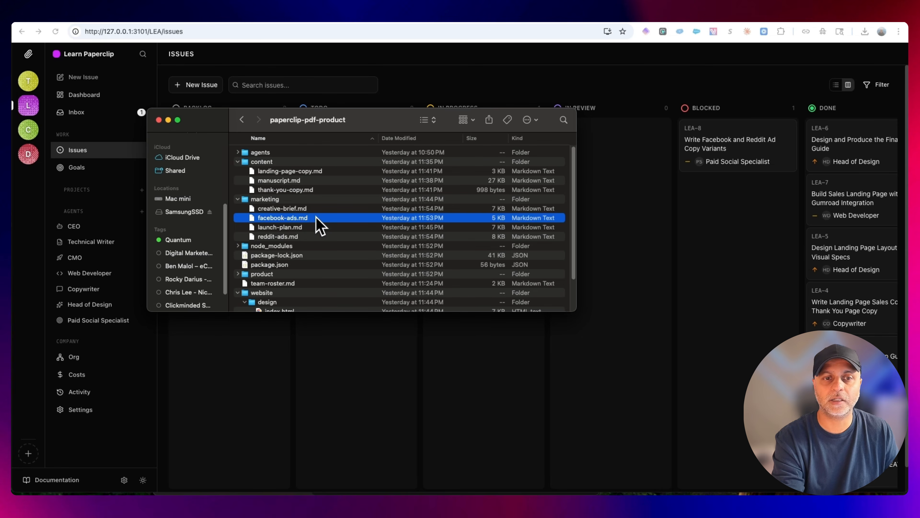
pyautogui.click(303, 237)
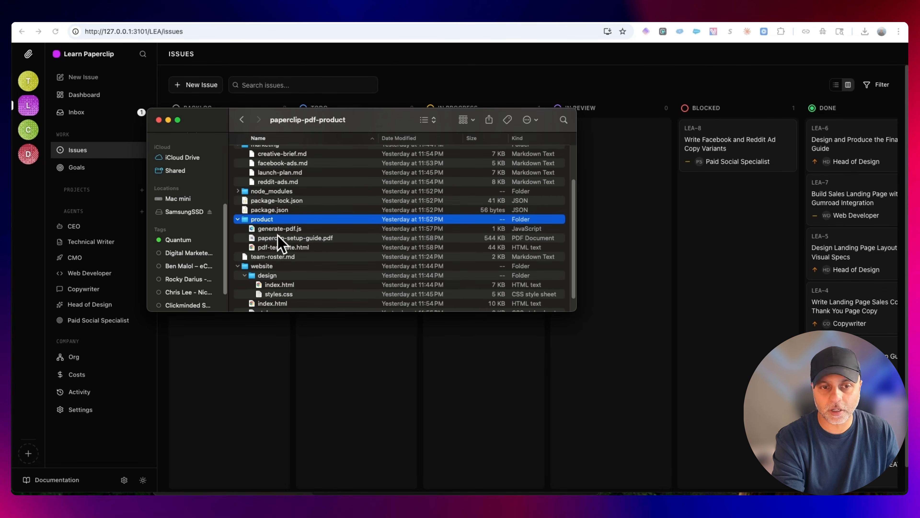
# Open pdf-template.html from the product folder in Google Chrome and skim its cover, contents and first chapters
pyautogui.rightClick(279, 248)
pyautogui.moveTo(304, 267)
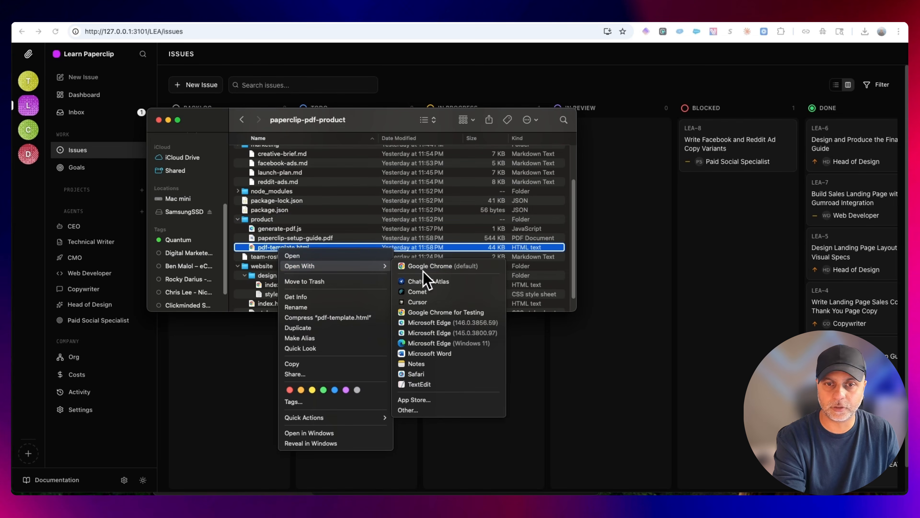
pyautogui.click(429, 267)
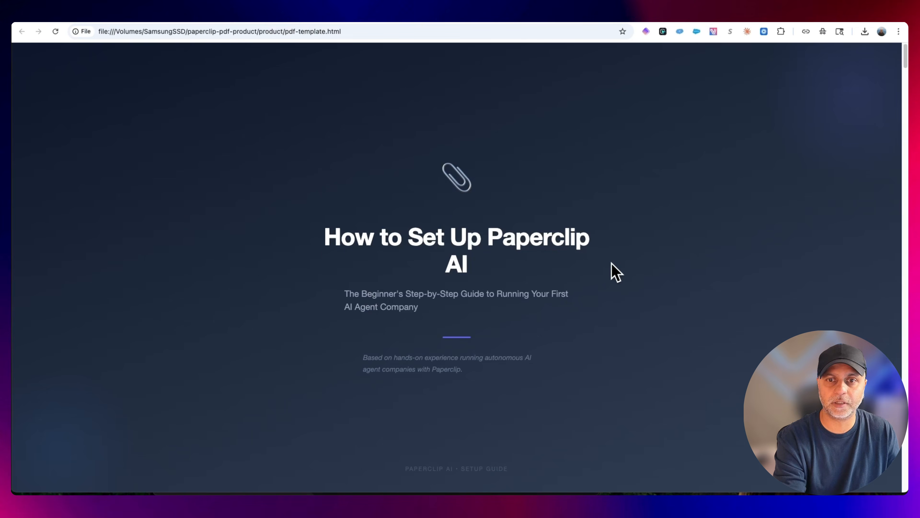
pyautogui.scroll(-10, 613, 264)
pyautogui.scroll(-15, 619, 255)
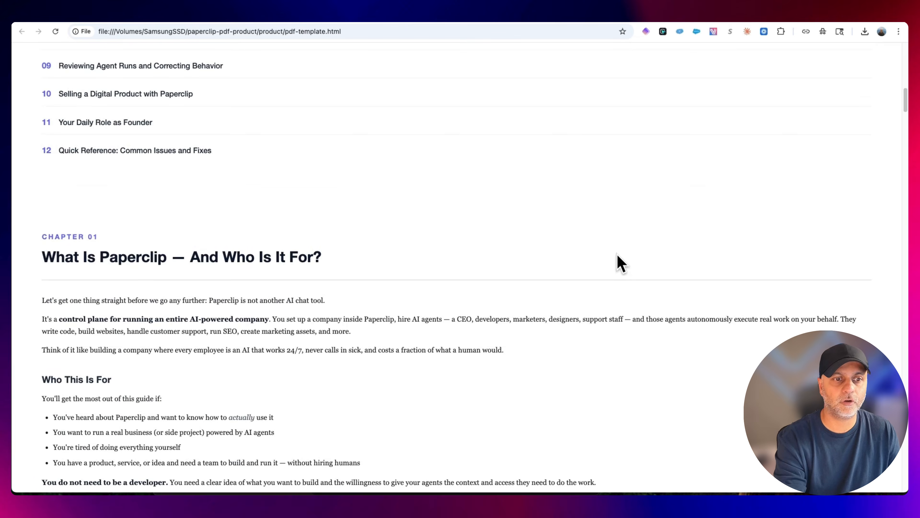
pyautogui.scroll(-14, 617, 255)
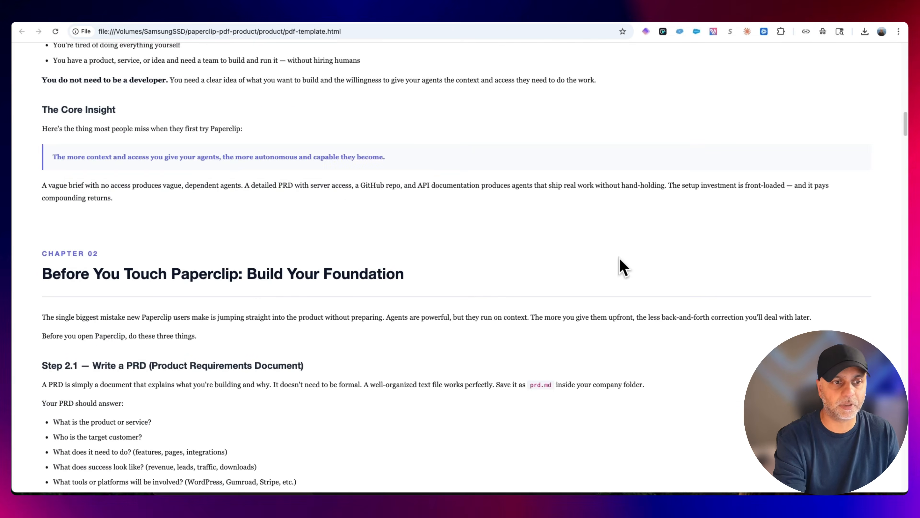
# Skim the guide in pdf-template.html from Chapter 2 through Chapter 9 on reviewing agent runs and correcting behavior
pyautogui.scroll(-8, 620, 259)
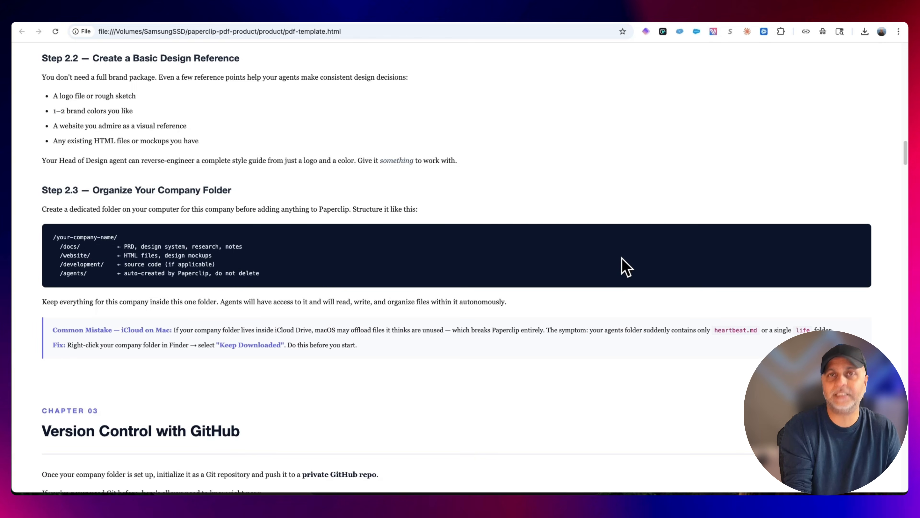
pyautogui.scroll(-8, 623, 258)
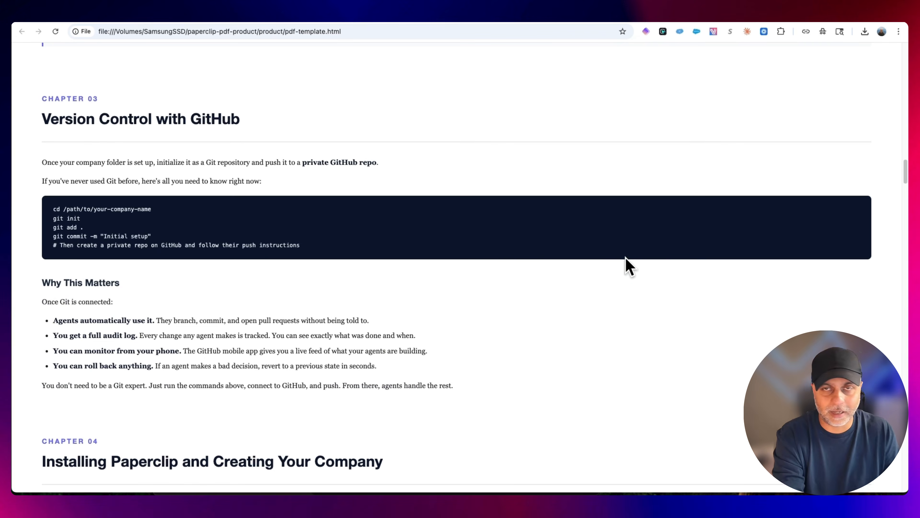
pyautogui.scroll(-20, 629, 263)
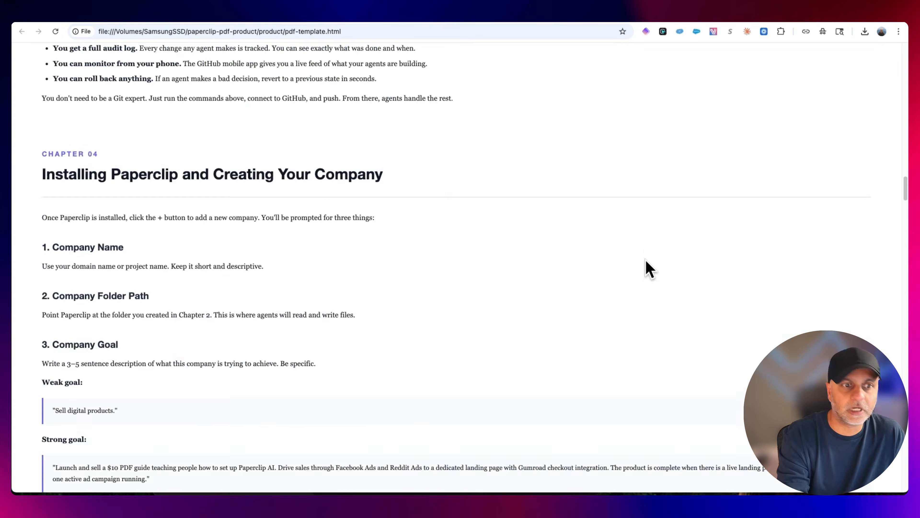
pyautogui.scroll(-20, 651, 256)
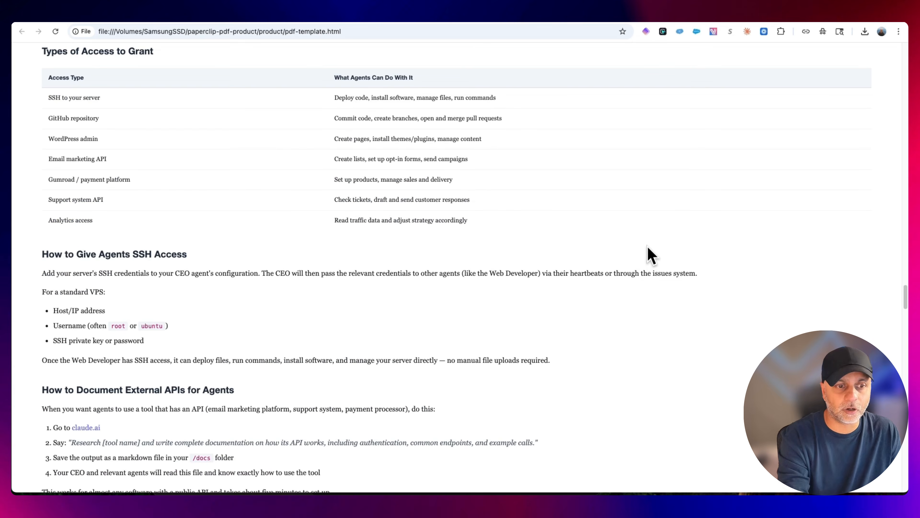
pyautogui.scroll(-20, 651, 256)
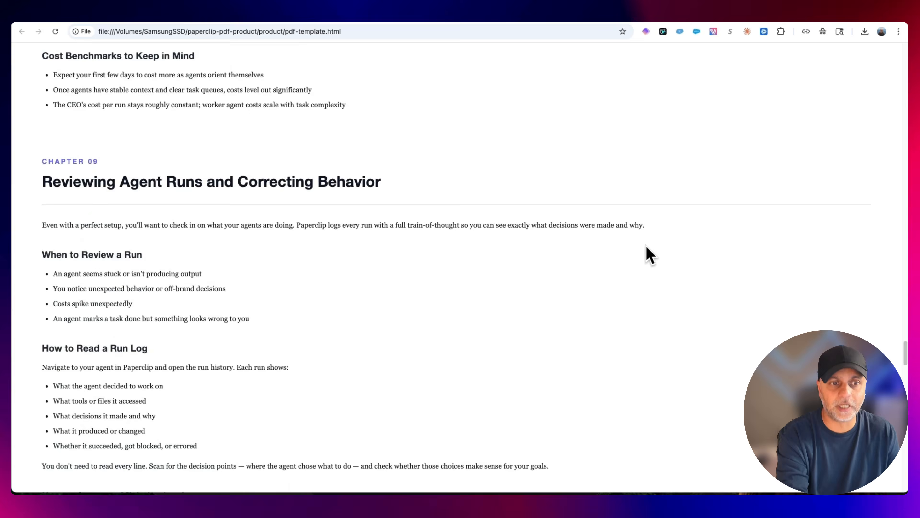
pyautogui.scroll(-2, 650, 255)
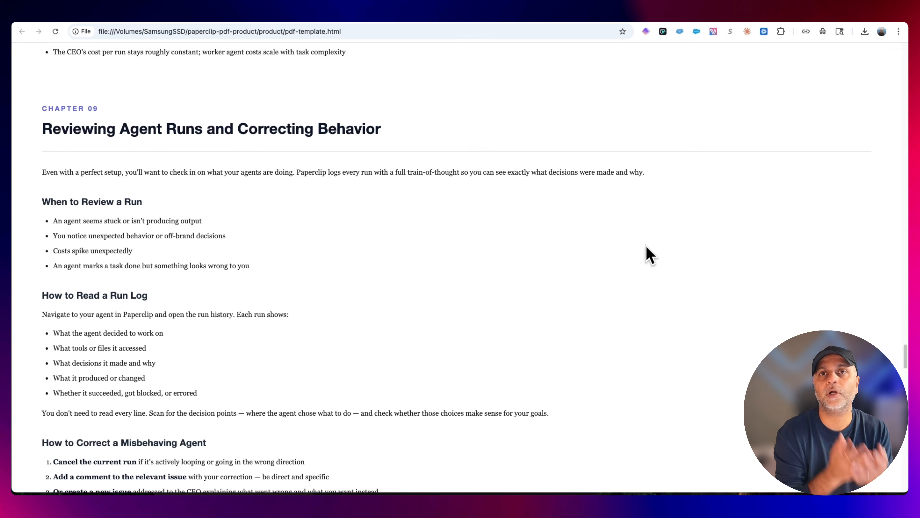
# Read the rest of the guide from the agent workflow to Final Thoughts, and go back up to Chapter 7
pyautogui.scroll(-20, 646, 245)
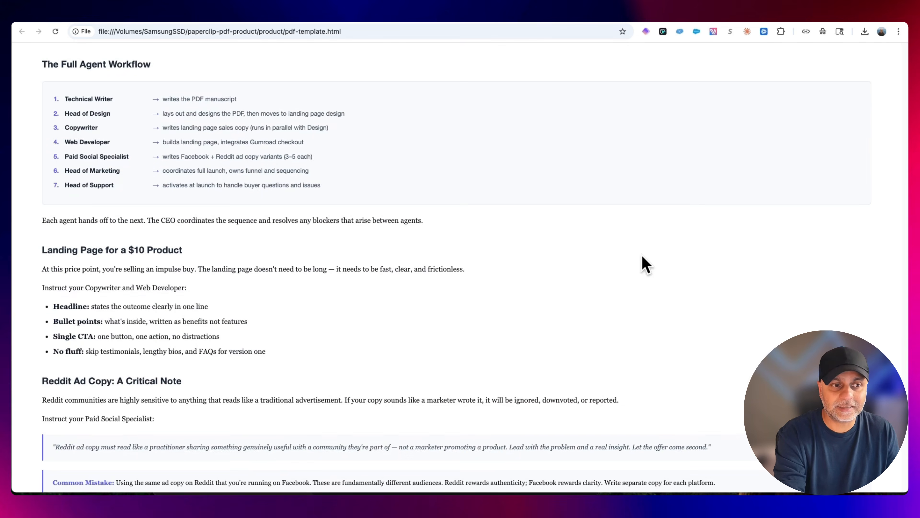
pyautogui.scroll(-1, 642, 255)
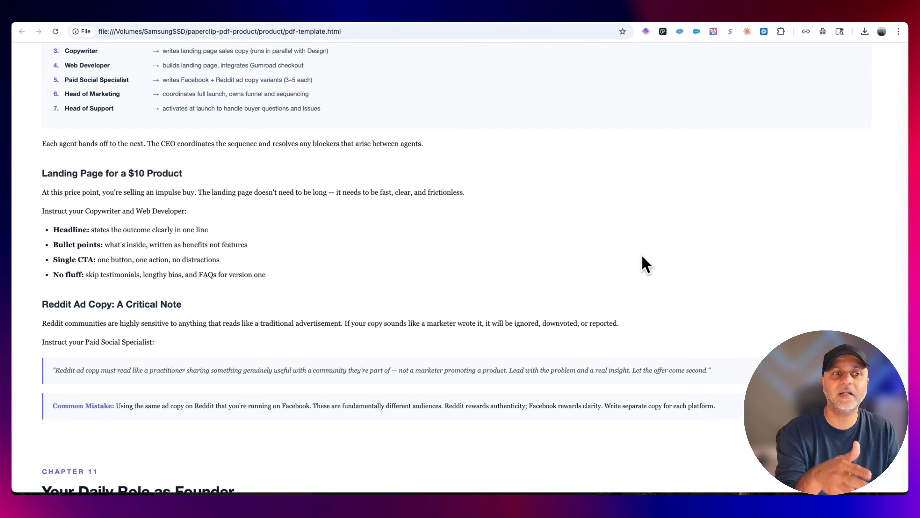
pyautogui.scroll(-15, 652, 255)
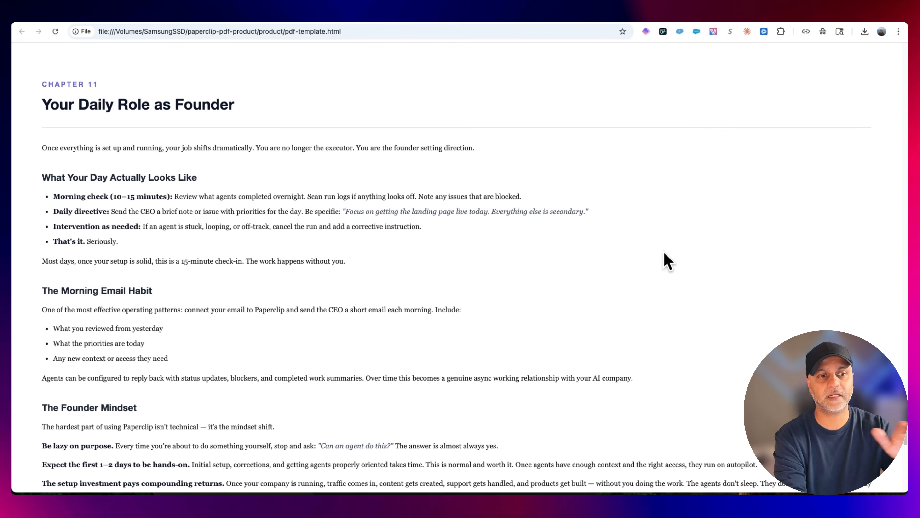
pyautogui.scroll(-20, 666, 253)
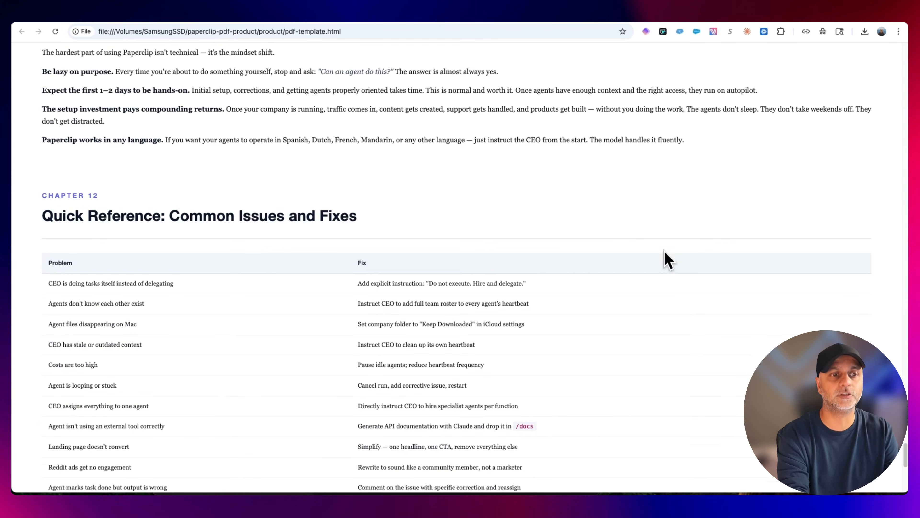
pyautogui.scroll(-8, 669, 260)
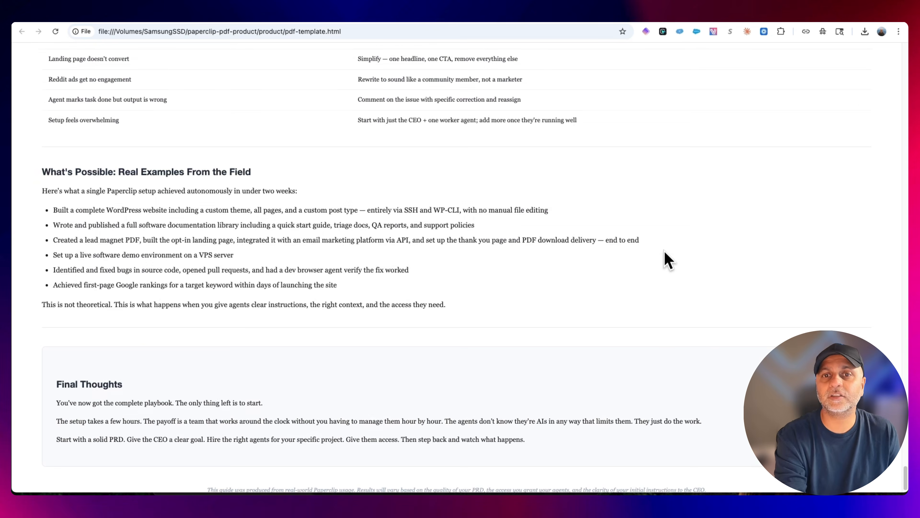
pyautogui.scroll(20, 671, 261)
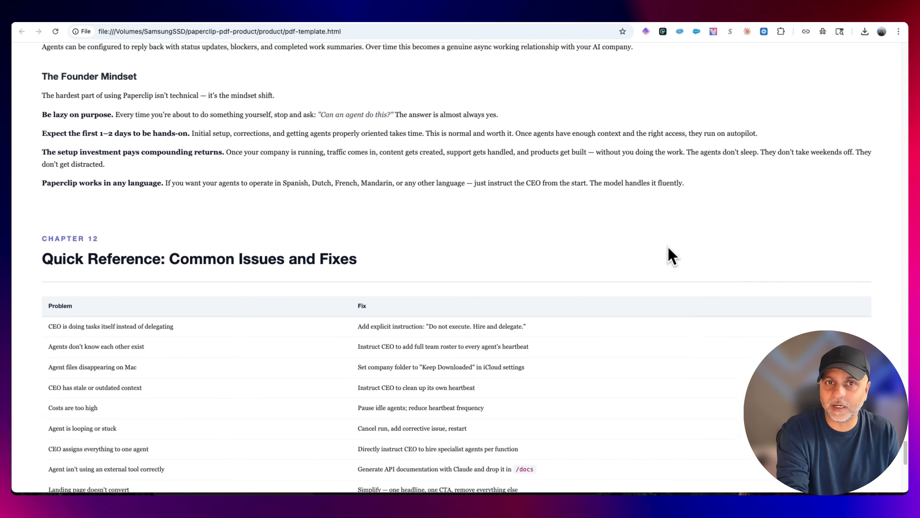
pyautogui.scroll(20, 672, 259)
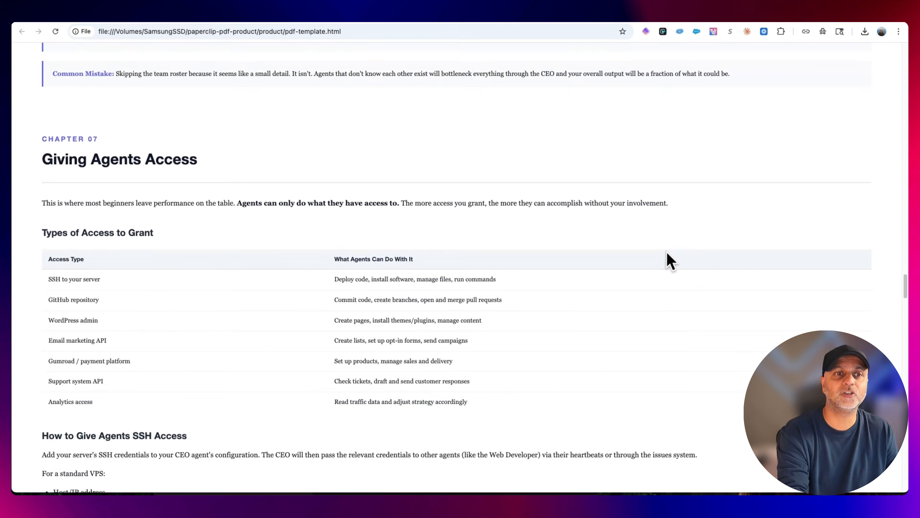
pyautogui.scroll(20, 671, 260)
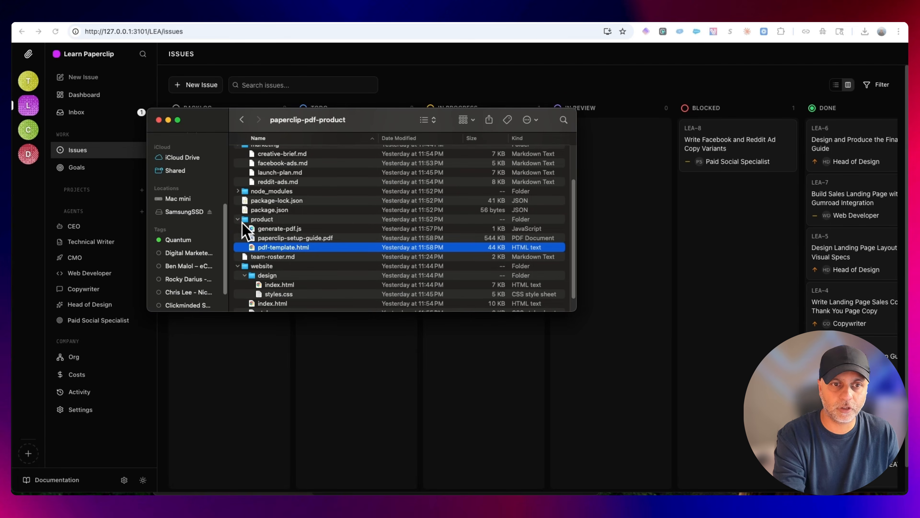
# Open index.html from the website's design folder in Google Chrome and skim the landing page down to its footer
pyautogui.scroll(-3, 310, 274)
pyautogui.click(308, 265)
pyautogui.rightClick(308, 265)
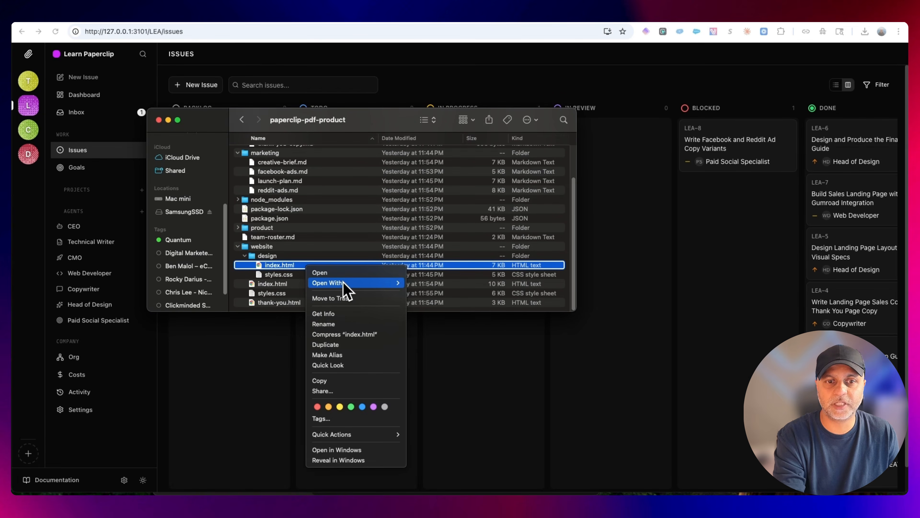
pyautogui.moveTo(328, 283)
pyautogui.click(426, 284)
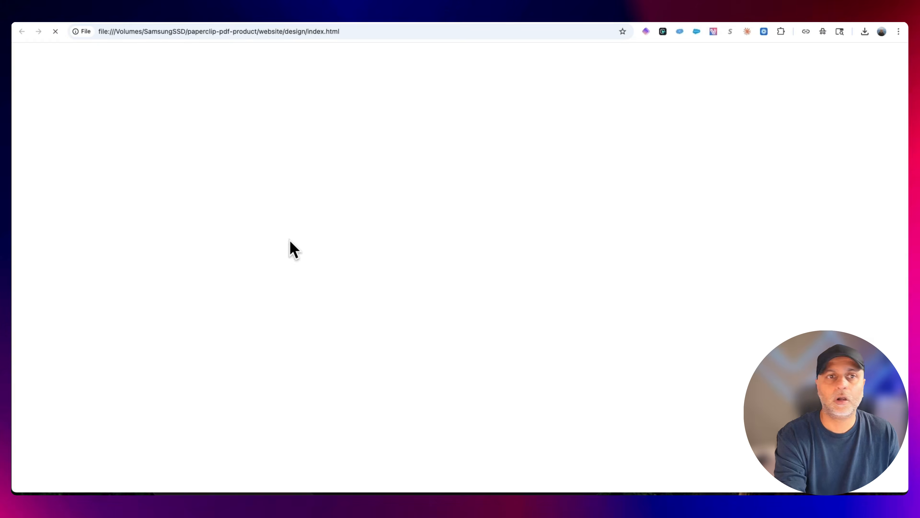
pyautogui.scroll(-20, 482, 273)
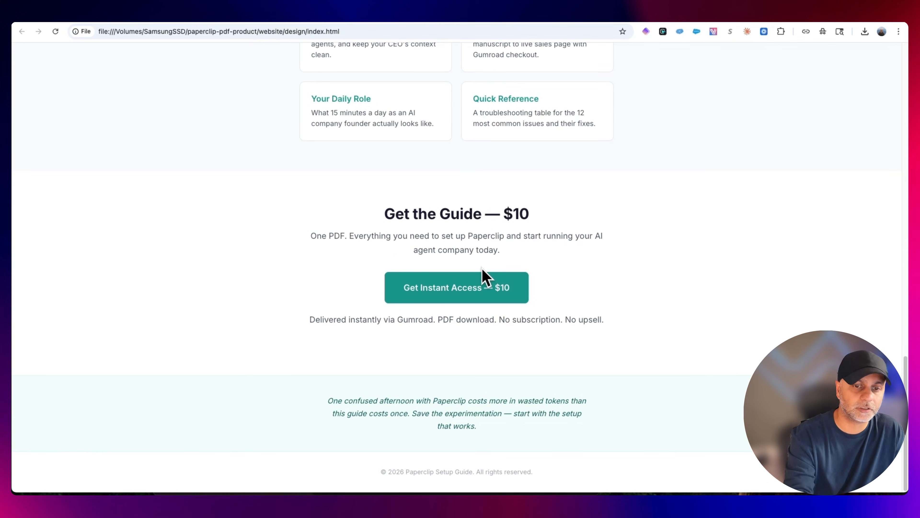
# Return to the paperclip-pdf-product folder in Finder and point out landing-page-copy.md, thank-you-copy.md and manuscript.md in the content folder
pyautogui.click(41, 482)
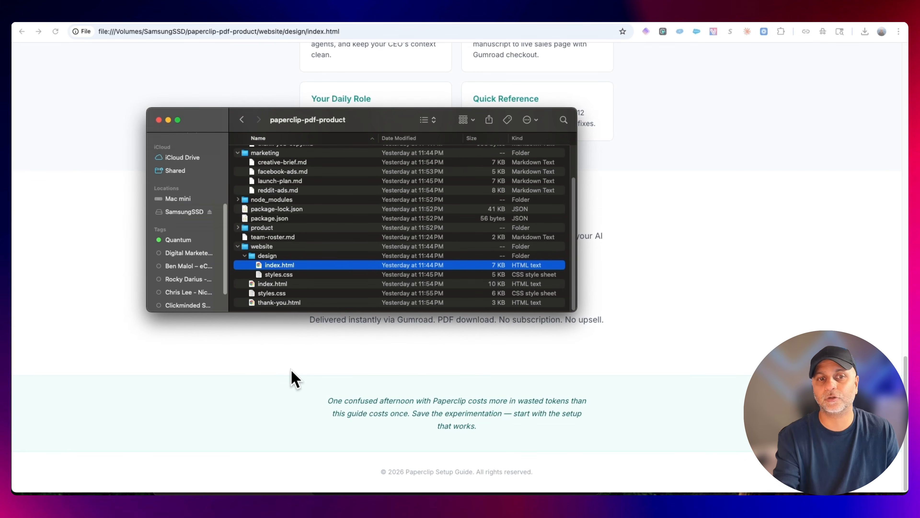
pyautogui.click(324, 173)
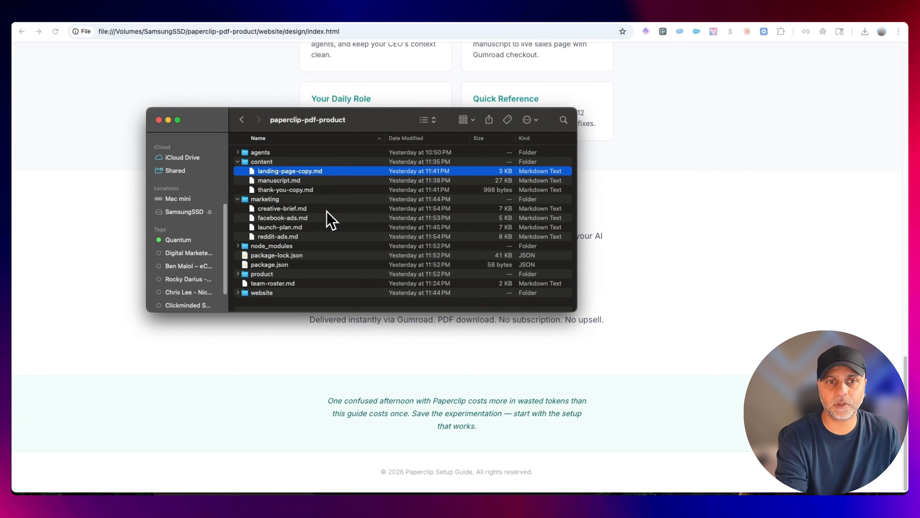
pyautogui.click(326, 191)
pyautogui.click(319, 179)
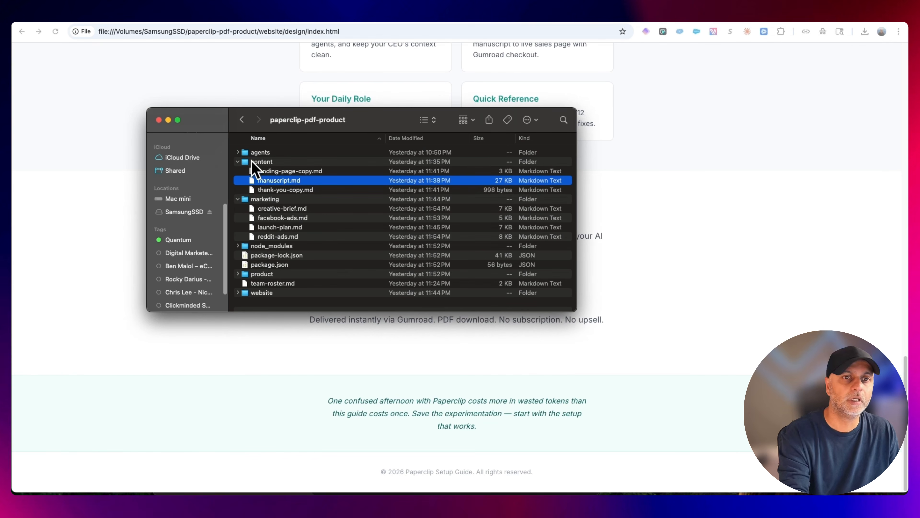
# Pick out reddit-ads.md in the marketing folder, and open facebook-ads.md in Google Chrome
pyautogui.click(303, 239)
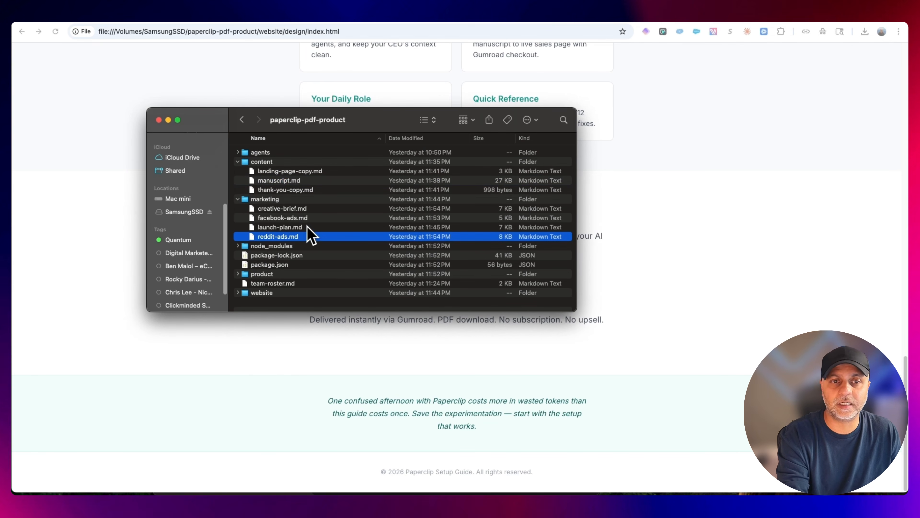
pyautogui.click(314, 218)
pyautogui.rightClick(314, 220)
pyautogui.moveTo(418, 236)
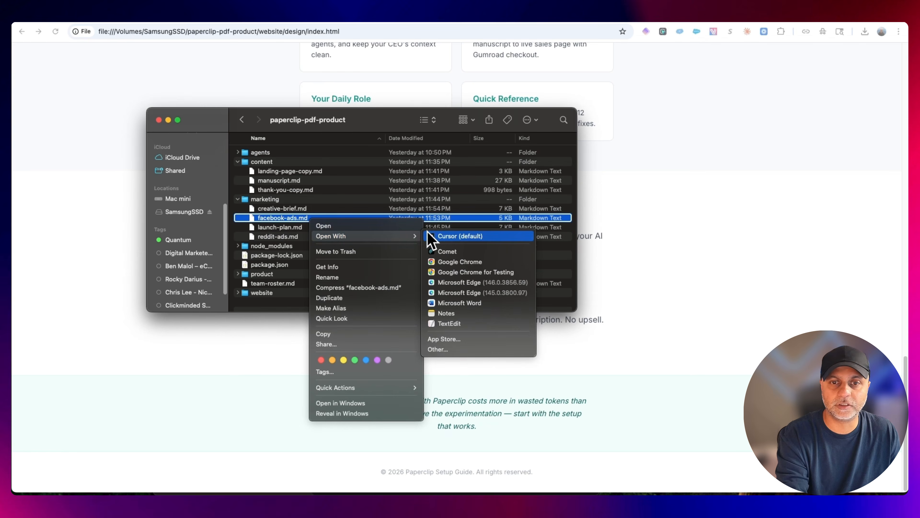
pyautogui.click(490, 261)
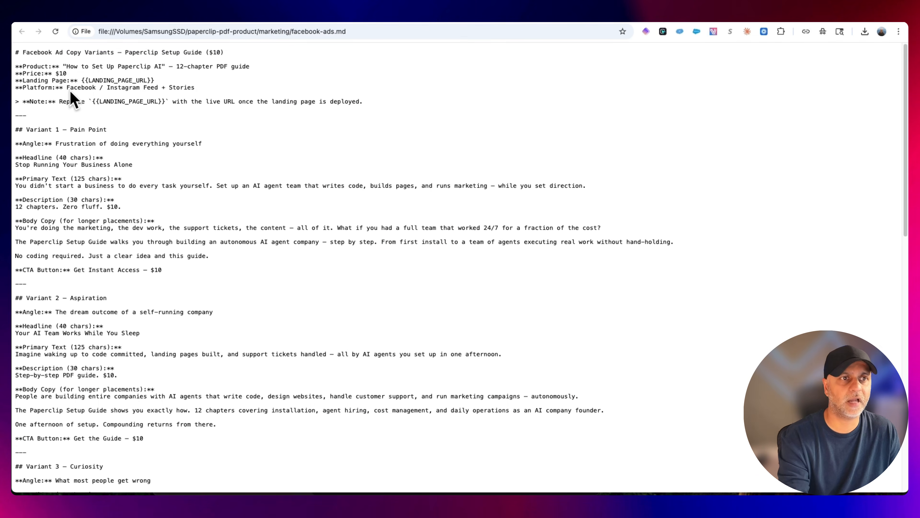
# Review the header of the Facebook ad copy, highlighting the price, landing page, platform and URL replacement note
pyautogui.moveTo(52, 73); pyautogui.dragTo(265, 67)
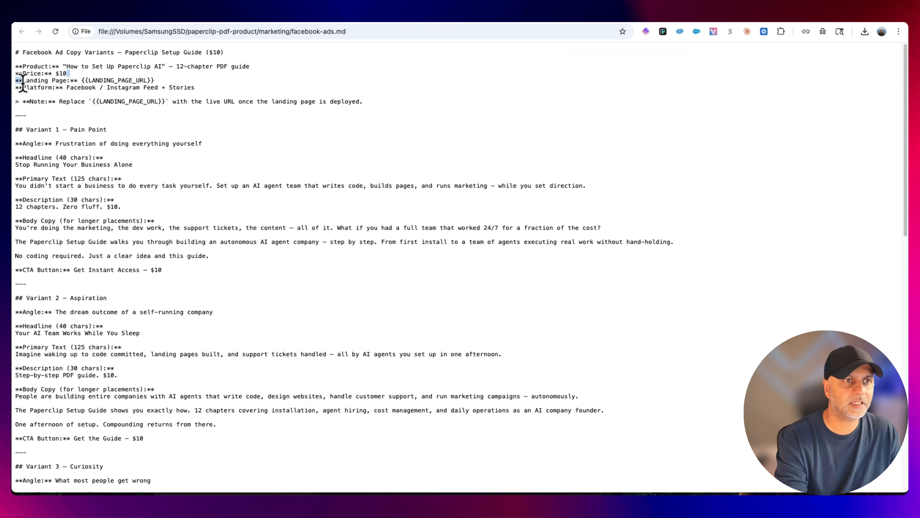
pyautogui.moveTo(23, 80); pyautogui.dragTo(180, 88)
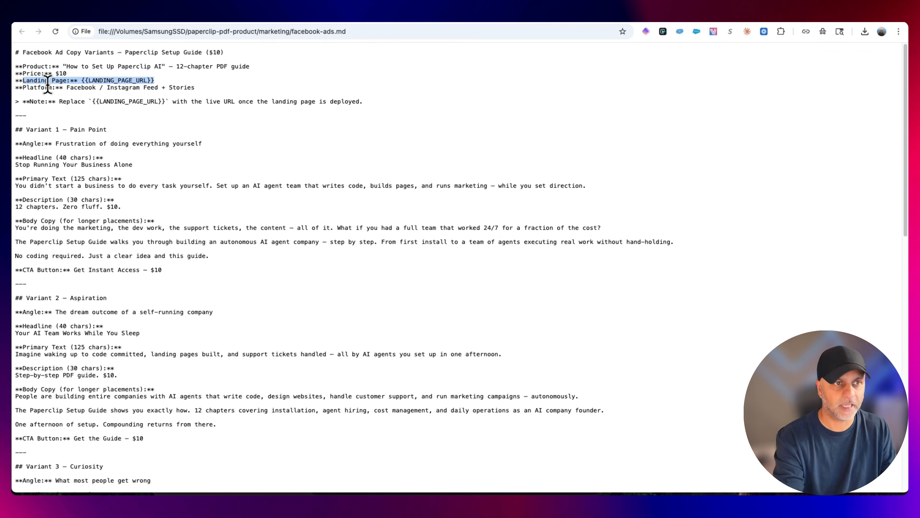
pyautogui.click(80, 89)
pyautogui.moveTo(69, 87); pyautogui.dragTo(312, 95)
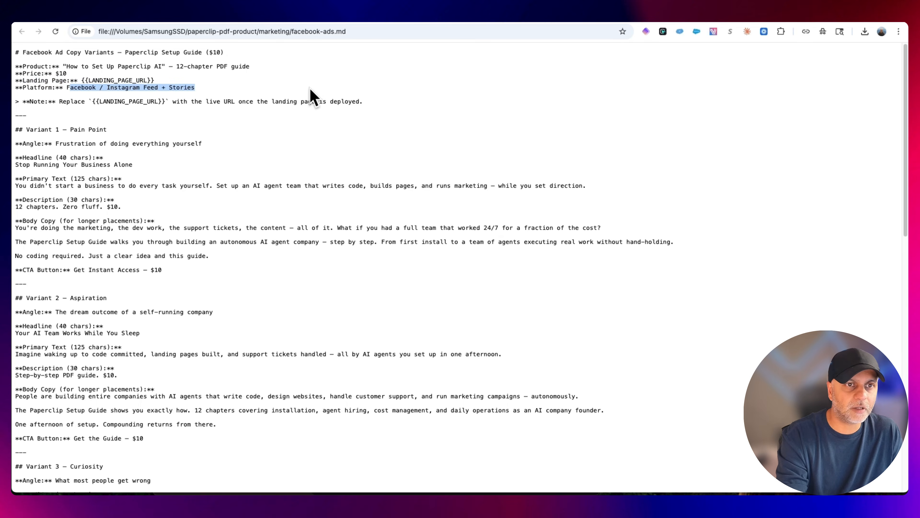
pyautogui.click(171, 124)
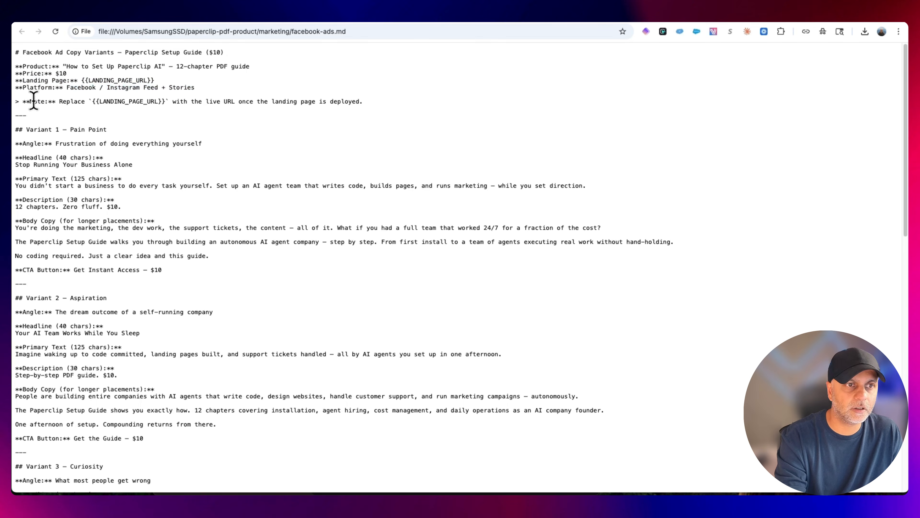
pyautogui.moveTo(33, 100); pyautogui.dragTo(385, 101)
# Review the Variant 1 angle, headline, description and body copy, and skim the remaining ad variants down to the platform notes
pyautogui.scroll(-5, 464, 181)
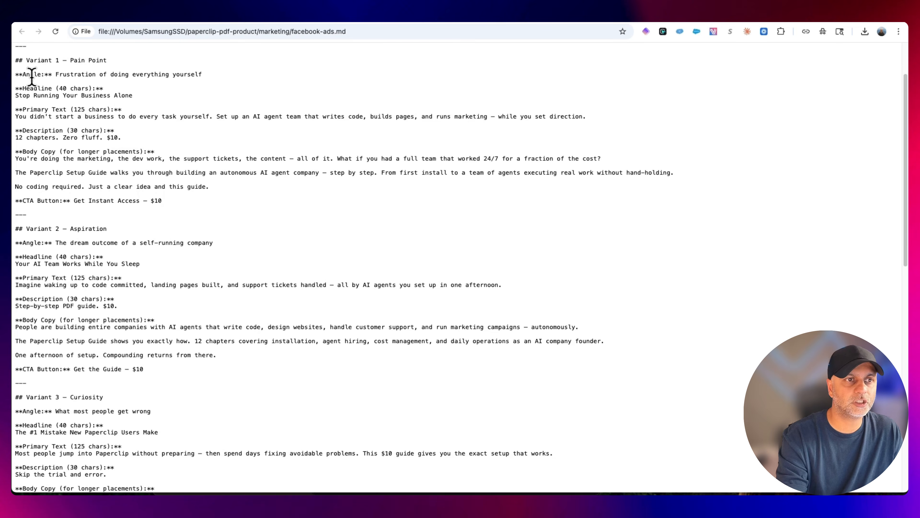
pyautogui.moveTo(22, 75); pyautogui.dragTo(213, 78)
pyautogui.click(155, 93)
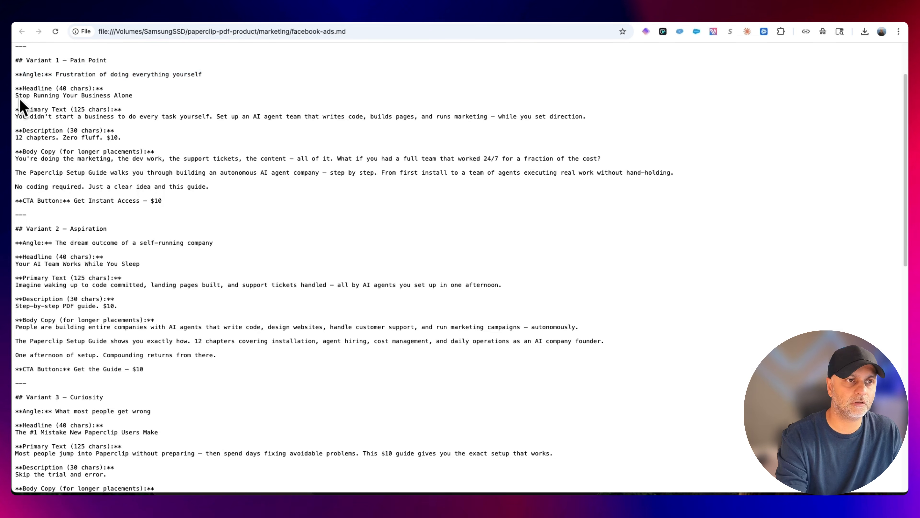
pyautogui.moveTo(15, 95); pyautogui.dragTo(125, 94)
pyautogui.click(78, 113)
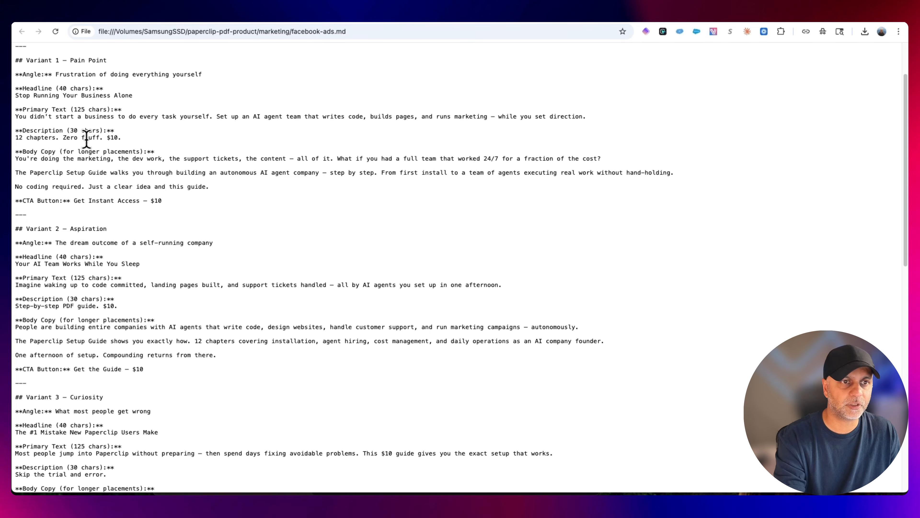
pyautogui.moveTo(63, 138); pyautogui.dragTo(125, 141)
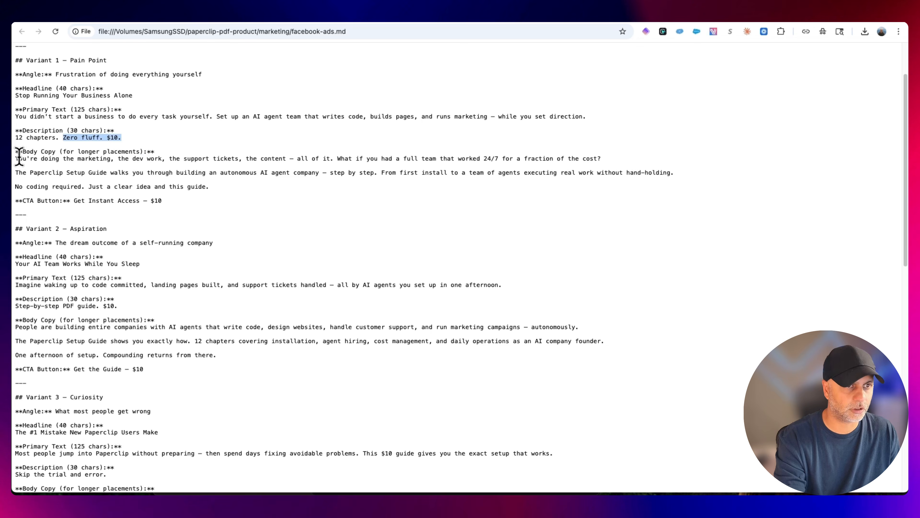
pyautogui.moveTo(16, 158); pyautogui.dragTo(375, 159)
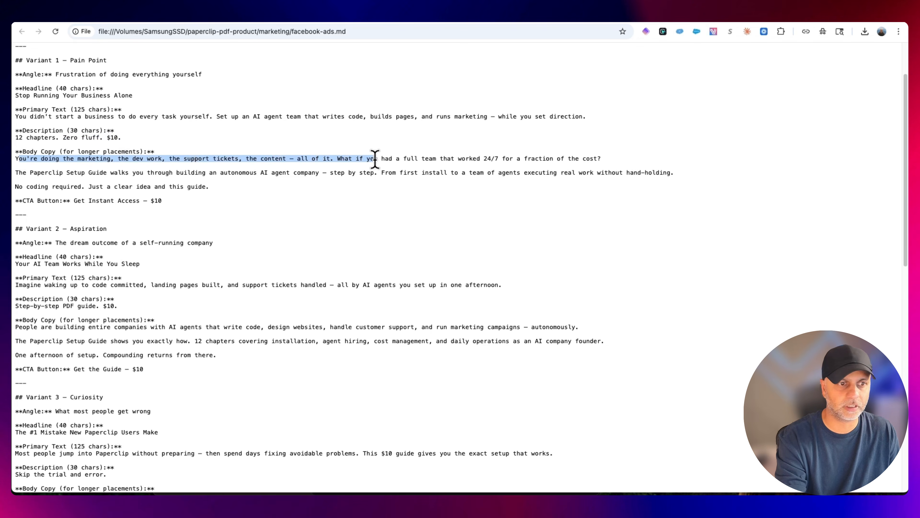
pyautogui.scroll(-15, 386, 231)
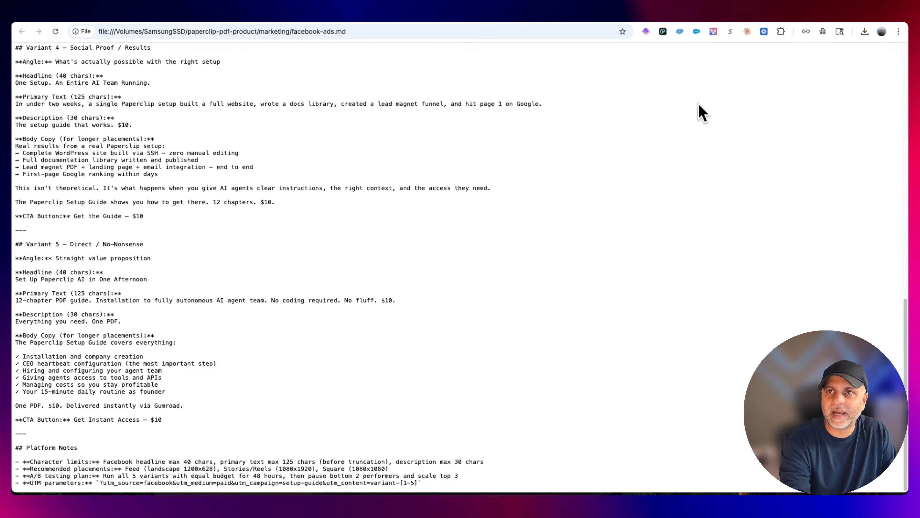
# Return to the paperclip-pdf-product folder in Finder and open reddit-ads.md from the marketing folder in Google Chrome
pyautogui.click(50, 471)
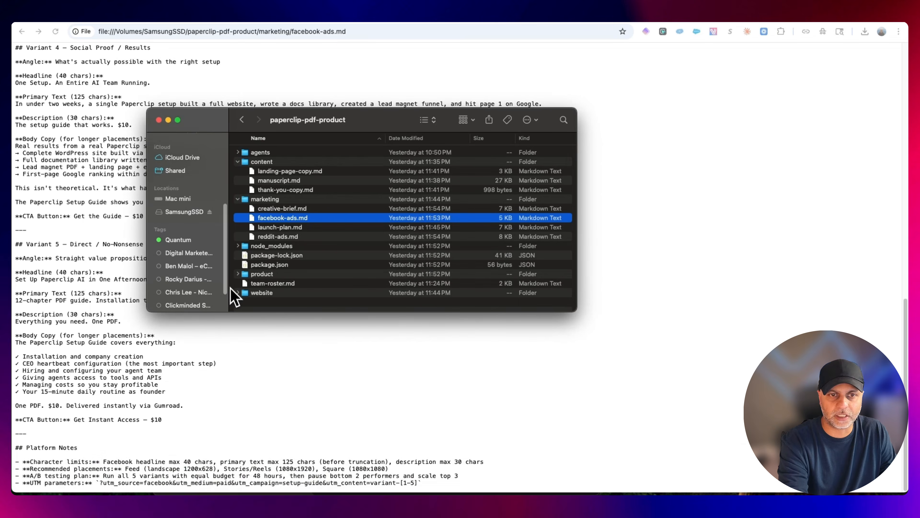
pyautogui.rightClick(296, 236)
pyautogui.moveTo(343, 256)
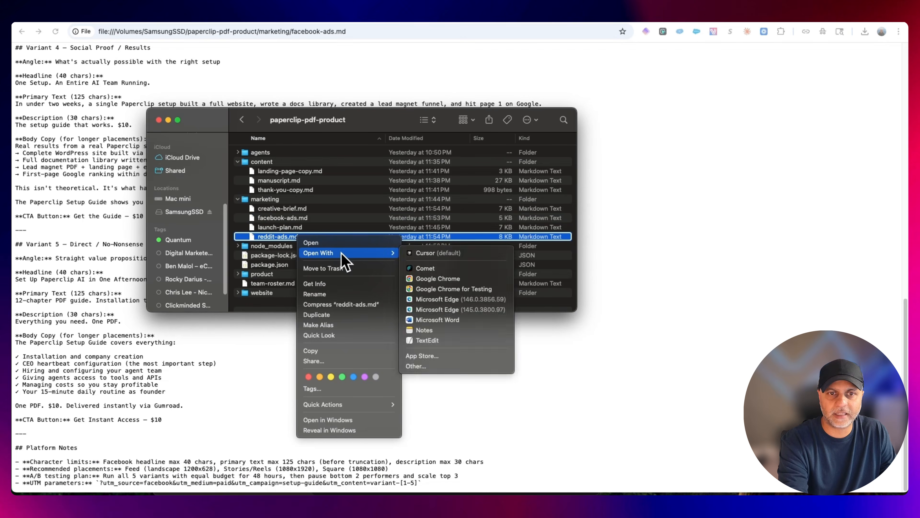
pyautogui.click(438, 279)
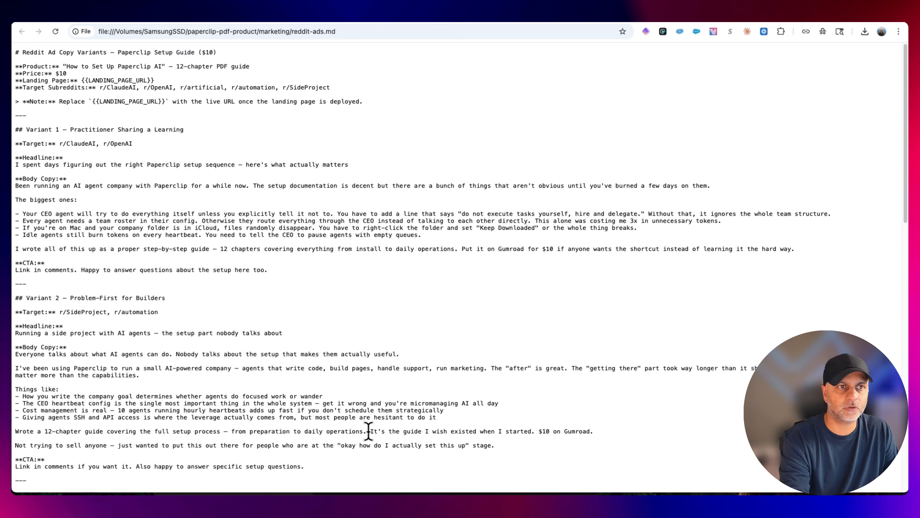
# Review the Reddit ad copy, highlighting the price and target subreddits, and skim all variants down to the Reddit-specific rules
pyautogui.moveTo(56, 73); pyautogui.dragTo(83, 72)
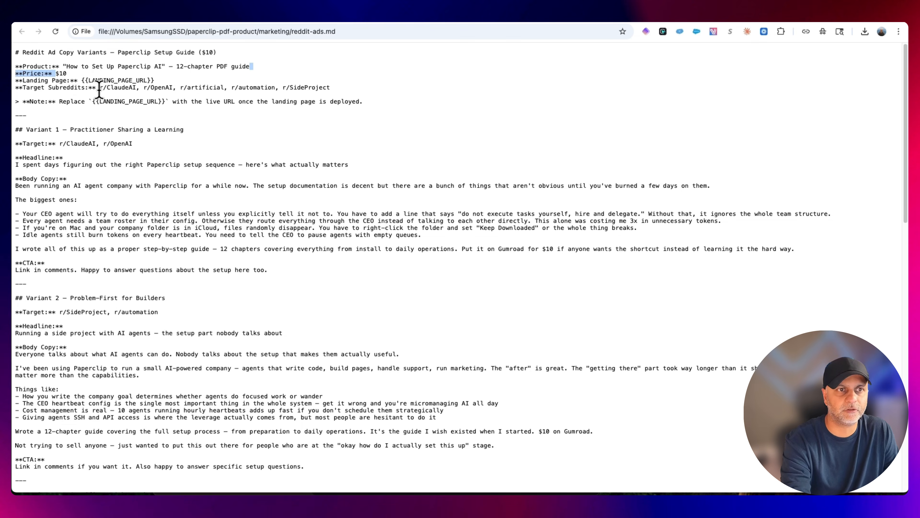
pyautogui.moveTo(99, 89); pyautogui.dragTo(411, 95)
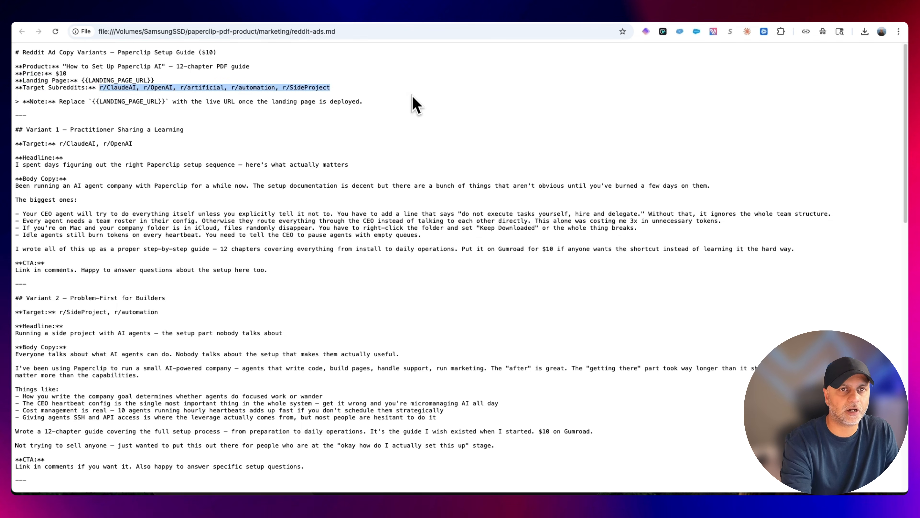
pyautogui.scroll(-6, 283, 269)
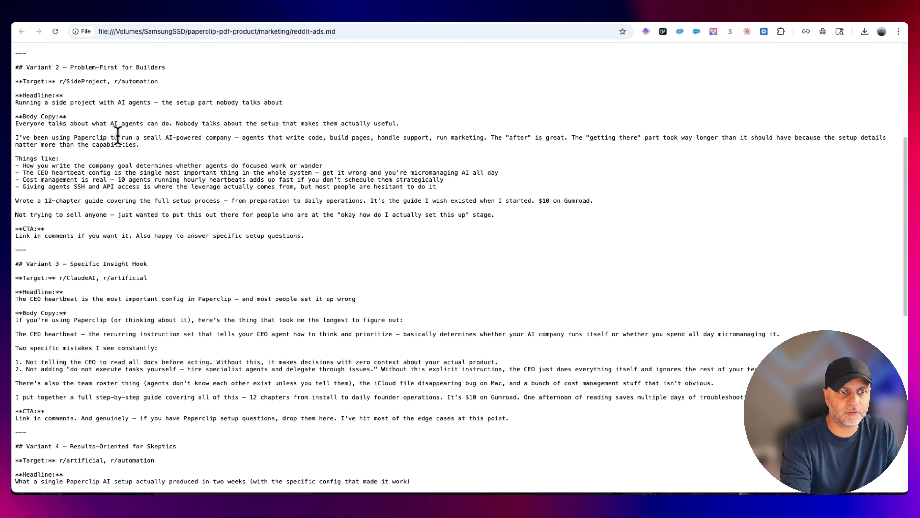
pyautogui.scroll(-7, 141, 205)
pyautogui.scroll(-5, 140, 160)
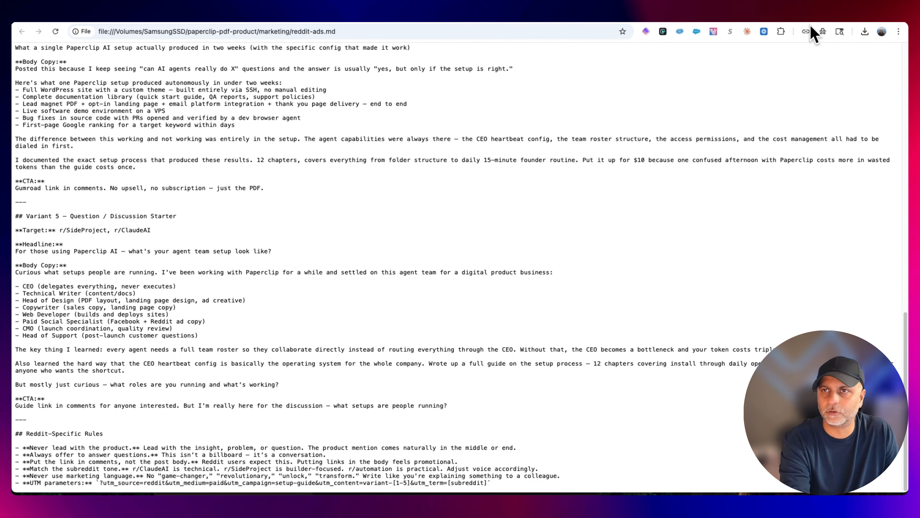
# Close the Reddit and Facebook ad copy pages, return to Paperclip, and review the CMO's update on the launch plan issue LEA-9
pyautogui.click(815, 9)
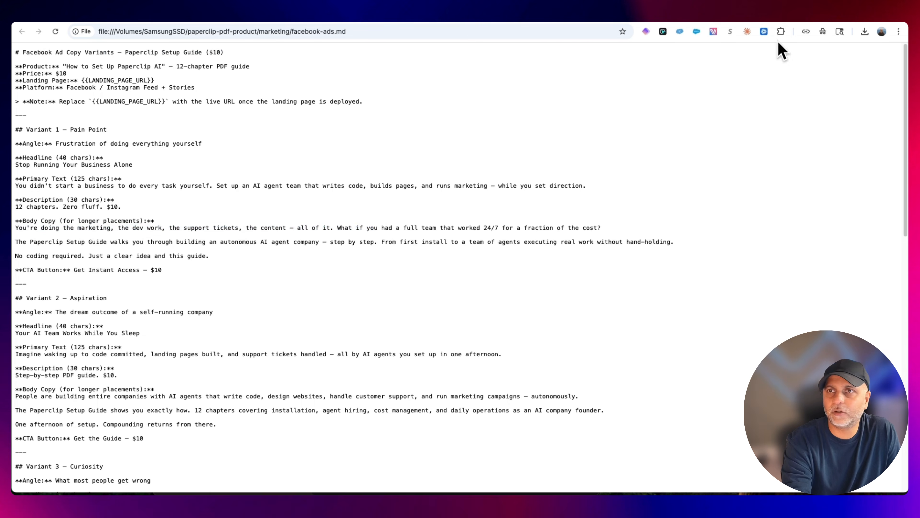
pyautogui.click(816, 20)
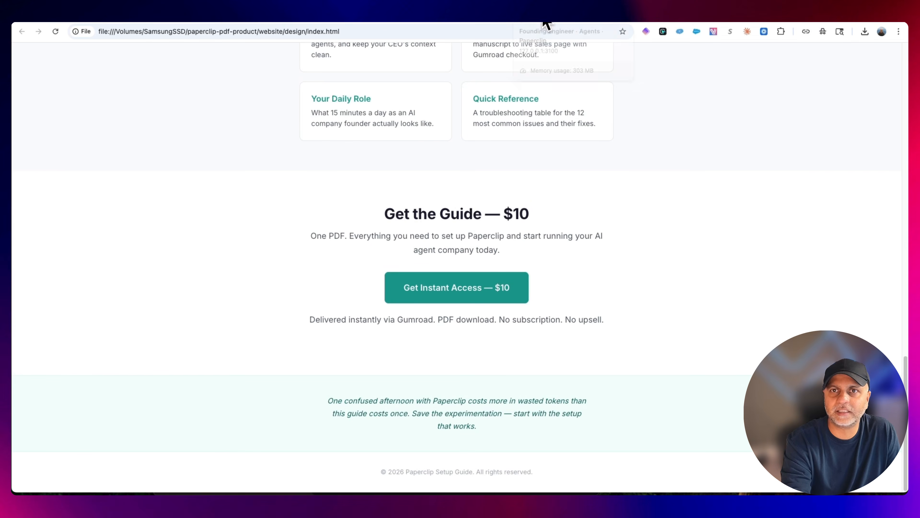
pyautogui.click(662, 21)
pyautogui.click(482, 143)
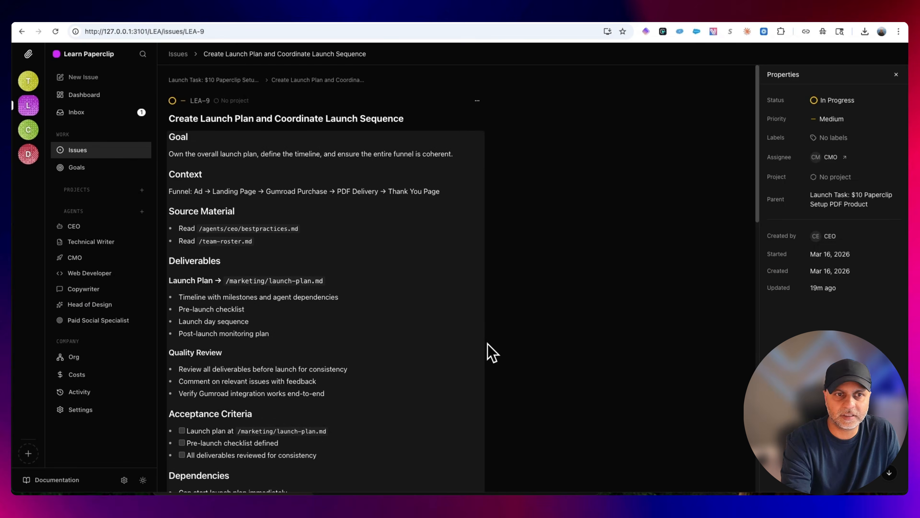
pyautogui.scroll(-15, 510, 384)
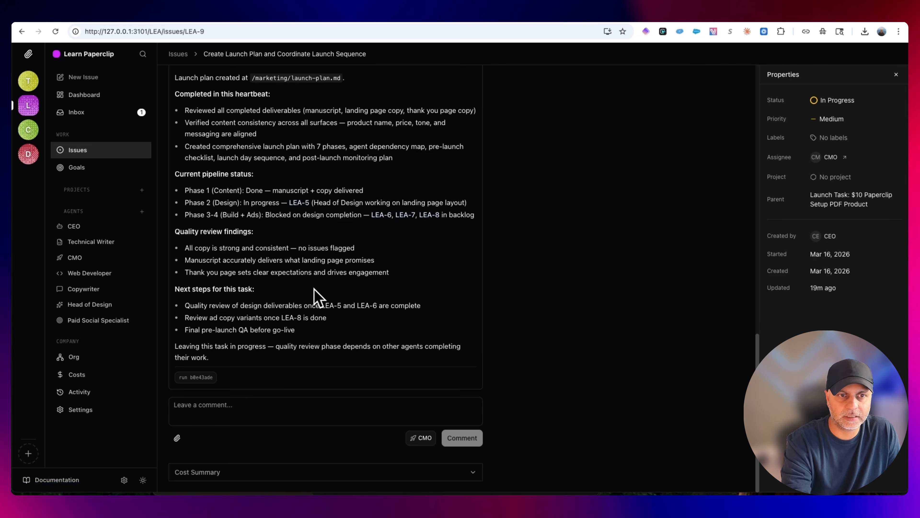
pyautogui.click(247, 410)
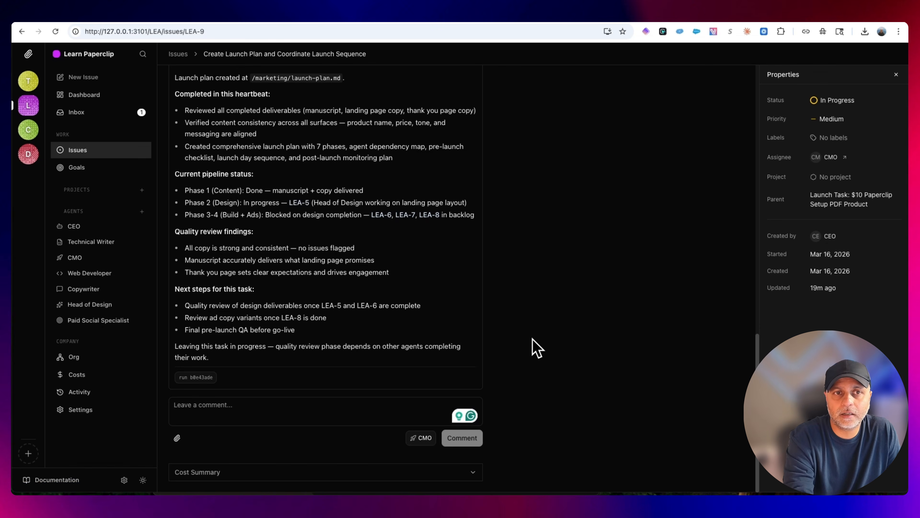
pyautogui.scroll(15, 536, 349)
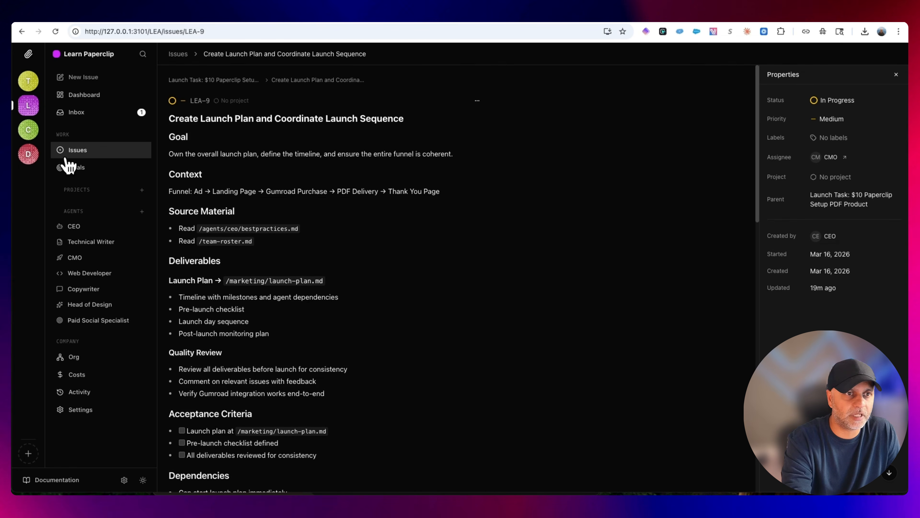
# Open the blocked issue LEA-8 from the issues board and review the Paid Social Specialist's update, highlighting the creative brief next step
pyautogui.click(82, 154)
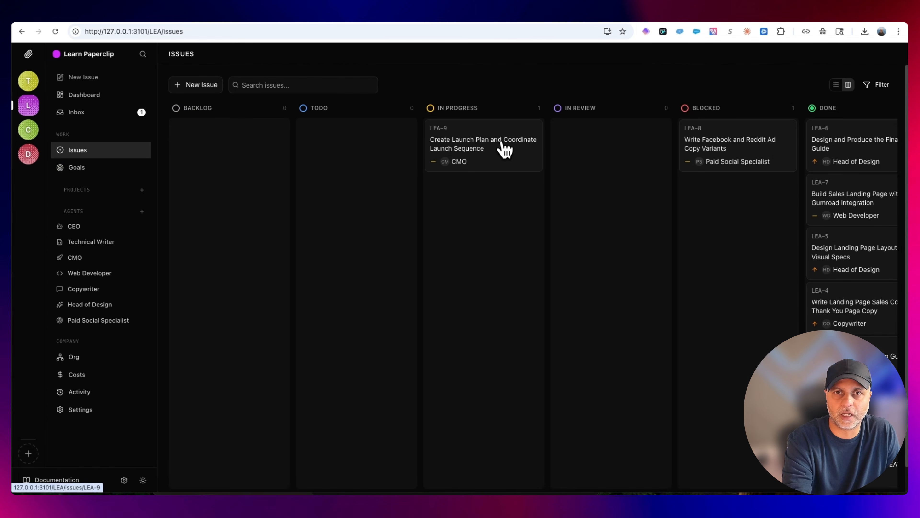
pyautogui.click(745, 137)
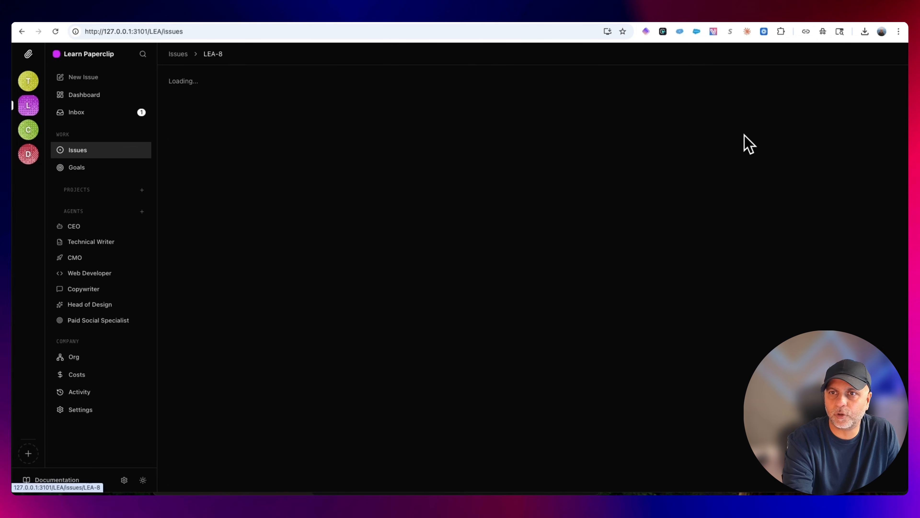
pyautogui.scroll(-15, 560, 394)
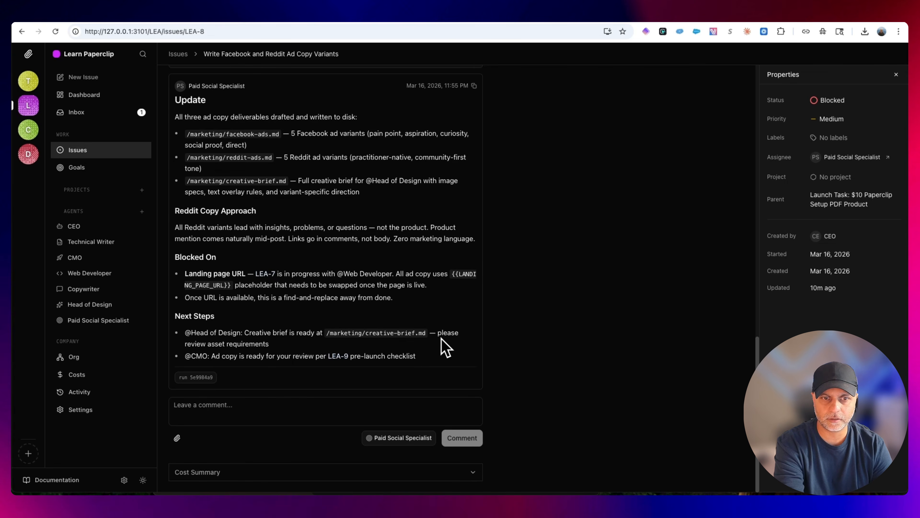
pyautogui.moveTo(269, 344); pyautogui.dragTo(183, 335)
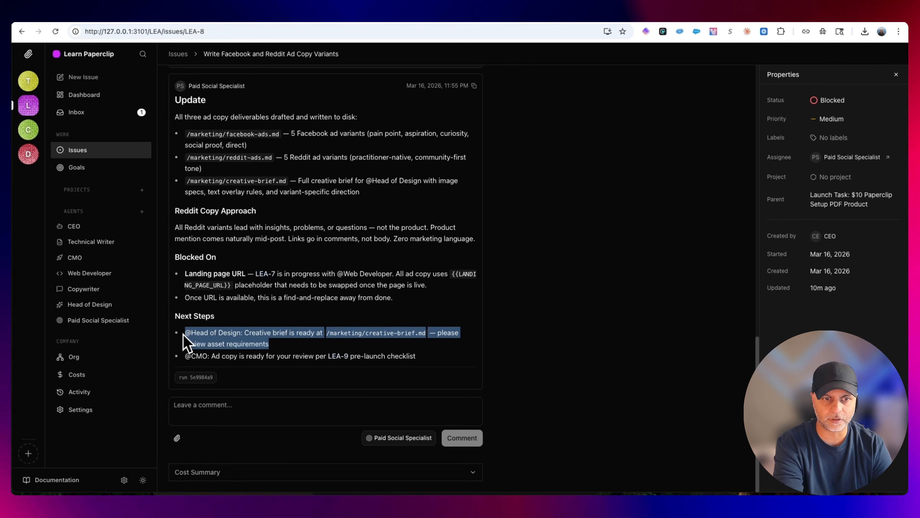
# Follow the link to LEA-9 and post the comment "Can you continue this task?" for the CMO
pyautogui.click(338, 356)
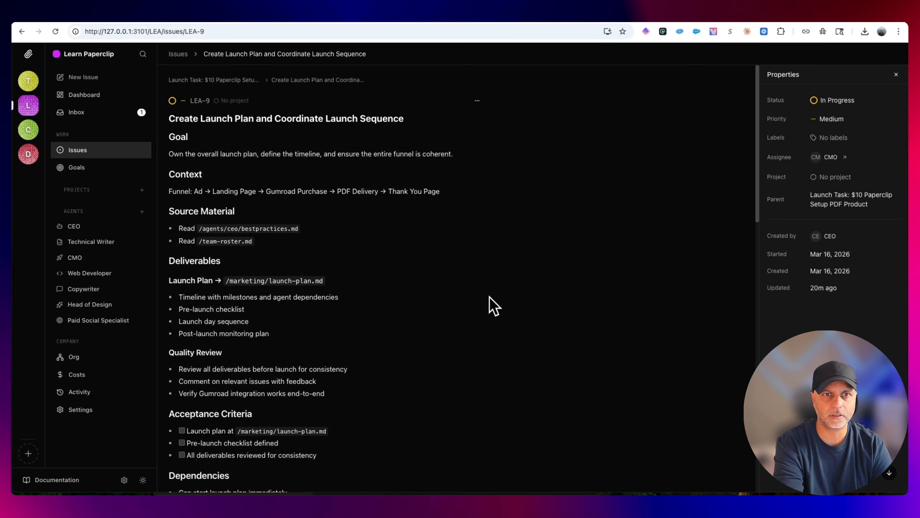
pyautogui.scroll(-15, 508, 262)
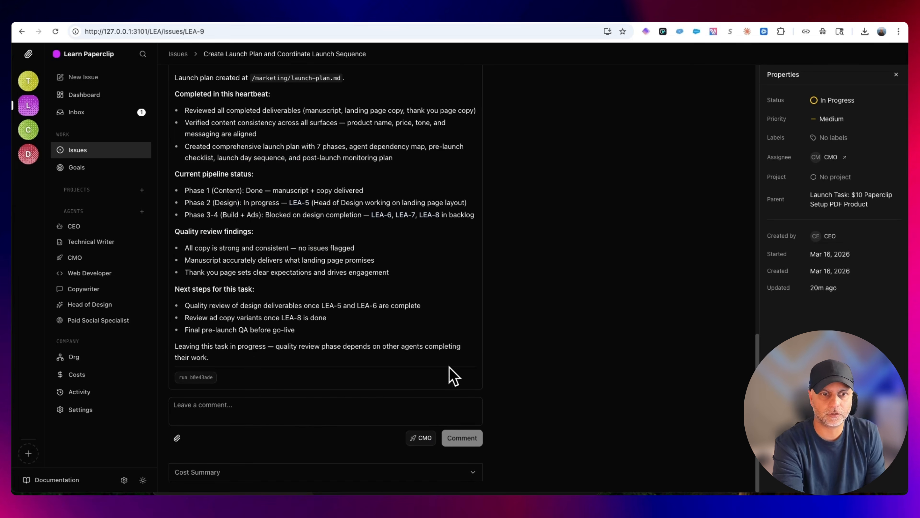
pyautogui.scroll(10, 568, 324)
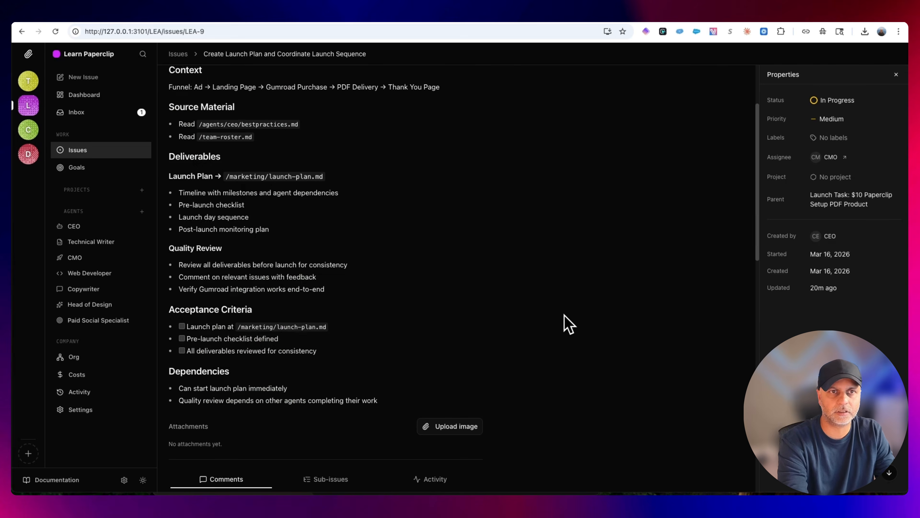
pyautogui.scroll(-15, 668, 360)
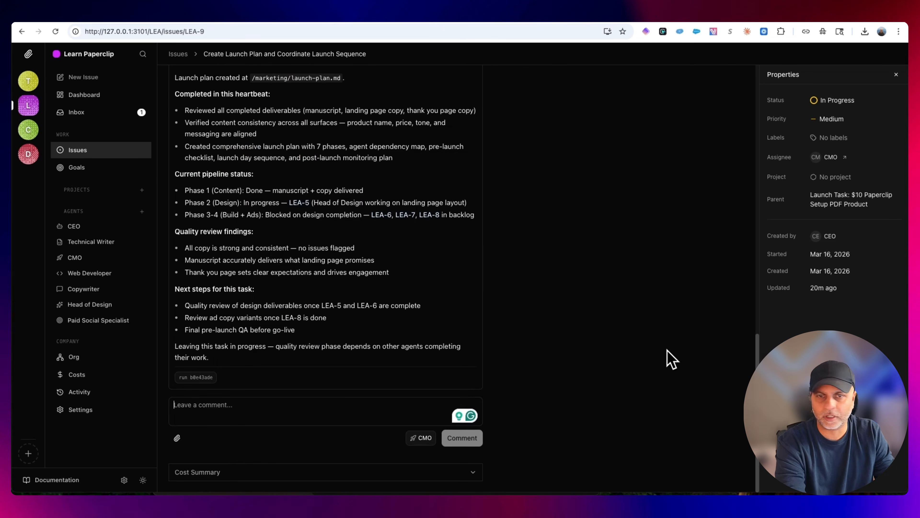
pyautogui.click(279, 416)
pyautogui.write('Can you continue this task?')
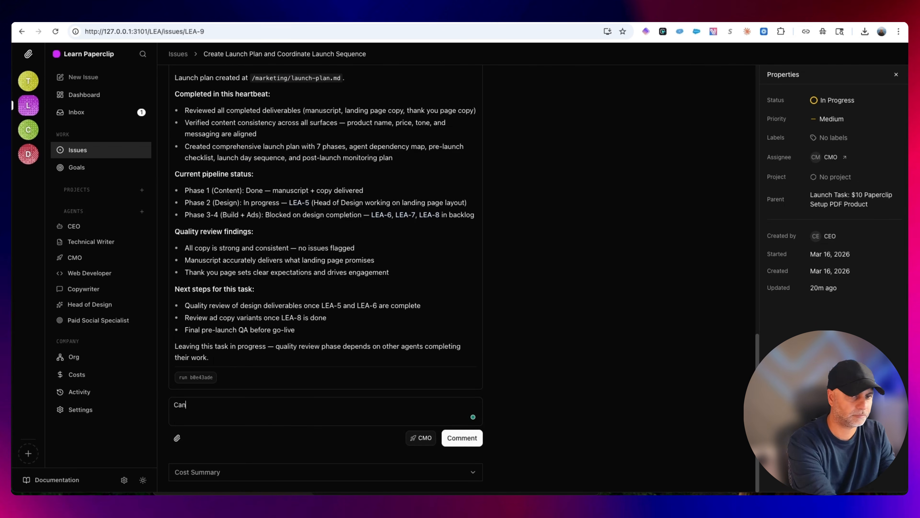
pyautogui.press('super+Return')
# Open the CMO's live run and examine its transcript
pyautogui.click(452, 336)
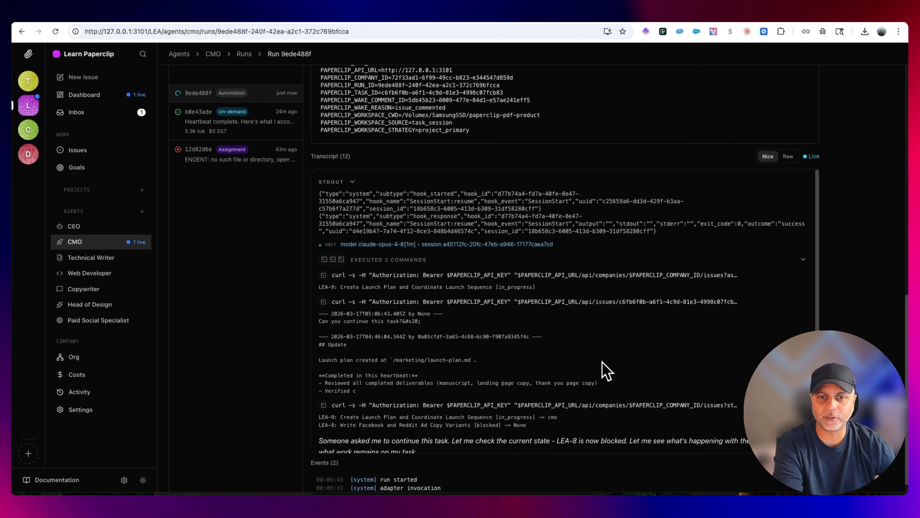
pyautogui.scroll(-4, 610, 369)
pyautogui.scroll(2, 610, 369)
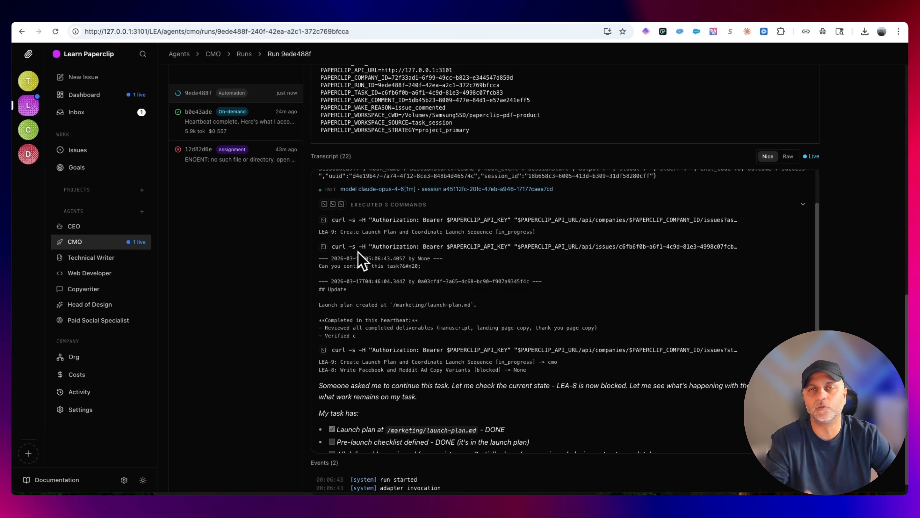
# Switch to Claude's usage settings, reload the page, and check the current session's usage and reset time
pyautogui.click(679, 13)
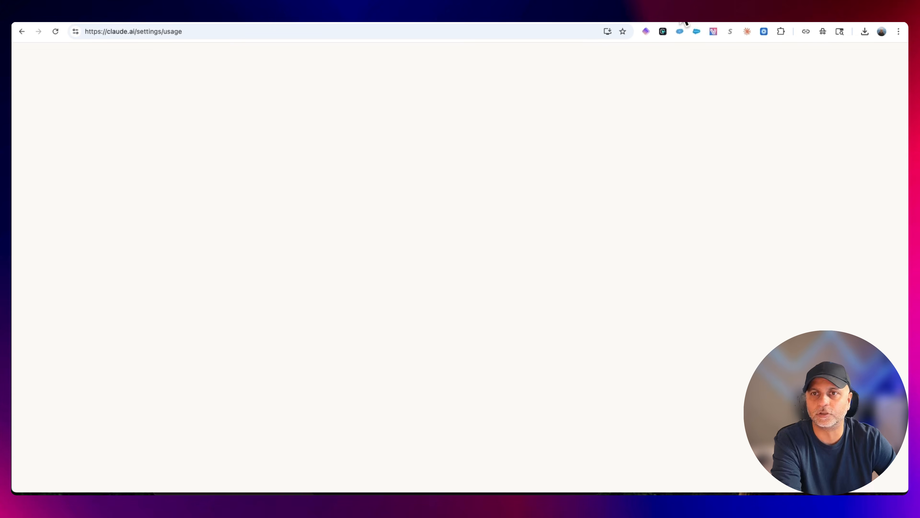
pyautogui.click(56, 32)
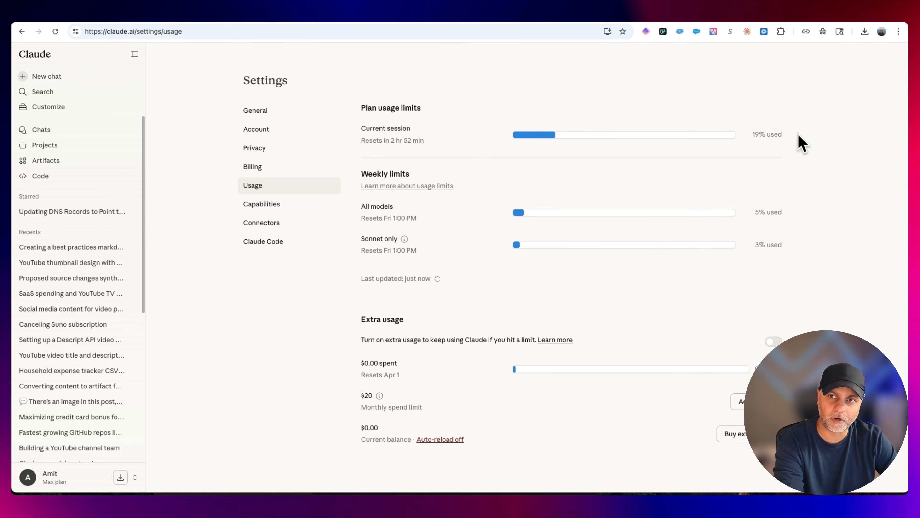
pyautogui.moveTo(801, 139); pyautogui.dragTo(457, 138)
pyautogui.click(397, 136)
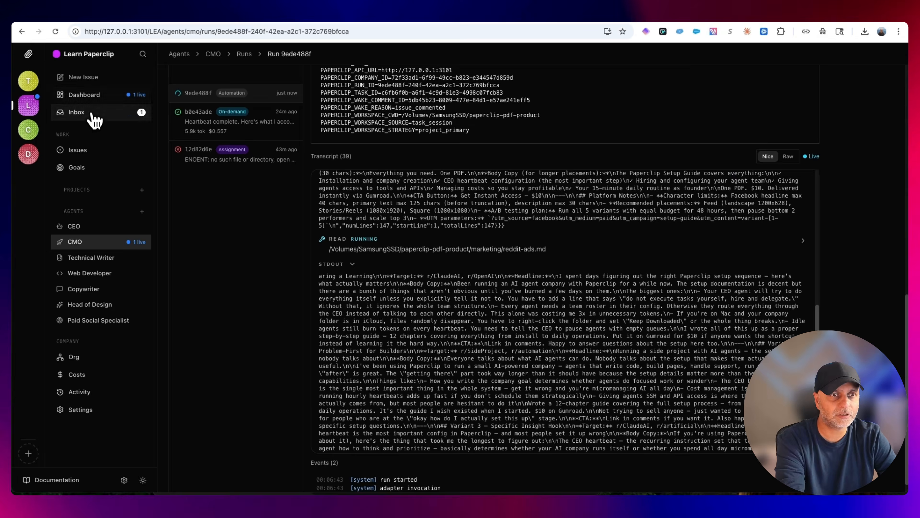
# Return to Paperclip, check the company dashboard and inbox, and open the unread issue Design and Produce the Final PDF Guide
pyautogui.click(95, 104)
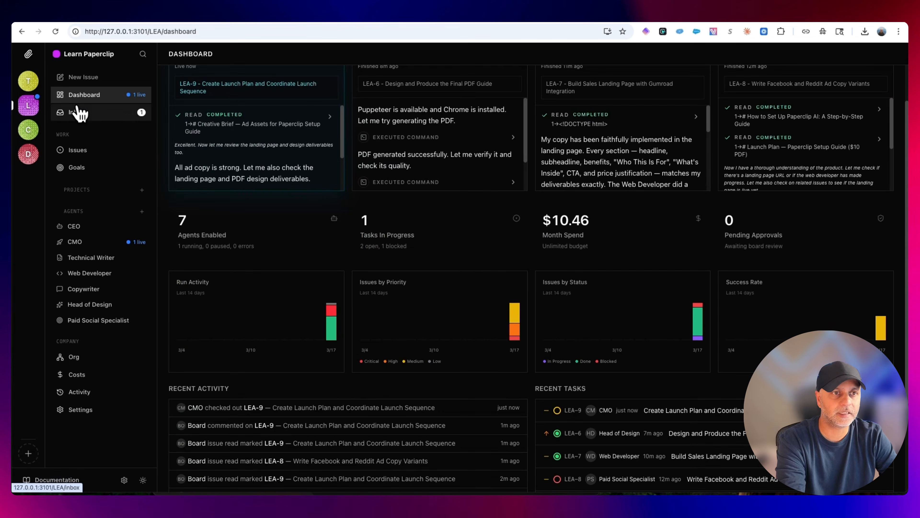
pyautogui.click(75, 113)
pyautogui.click(263, 112)
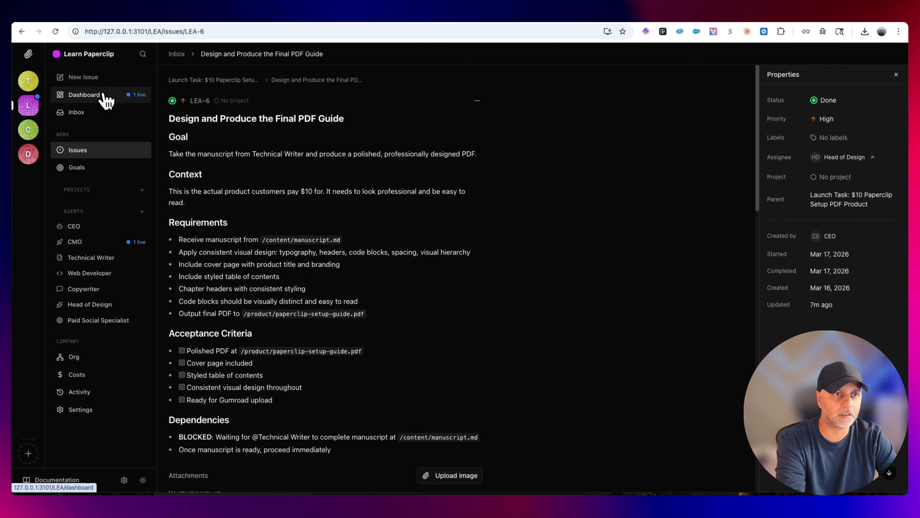
# Go back to the issues board and open the in-progress launch plan issue LEA-9
pyautogui.click(96, 163)
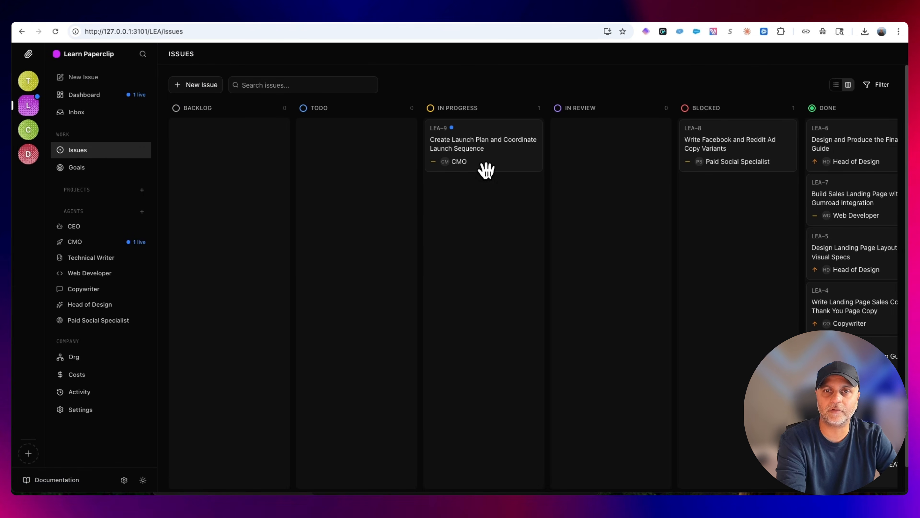
pyautogui.click(485, 148)
pyautogui.scroll(-20, 650, 349)
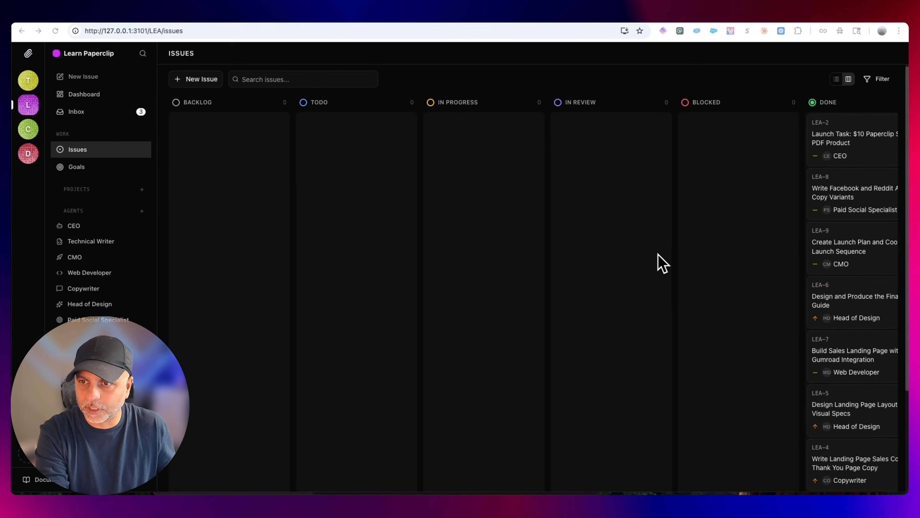
# Open LEA-9 from the unread inbox items and review the acceptance criteria in the CMO's completion comment
pyautogui.click(115, 120)
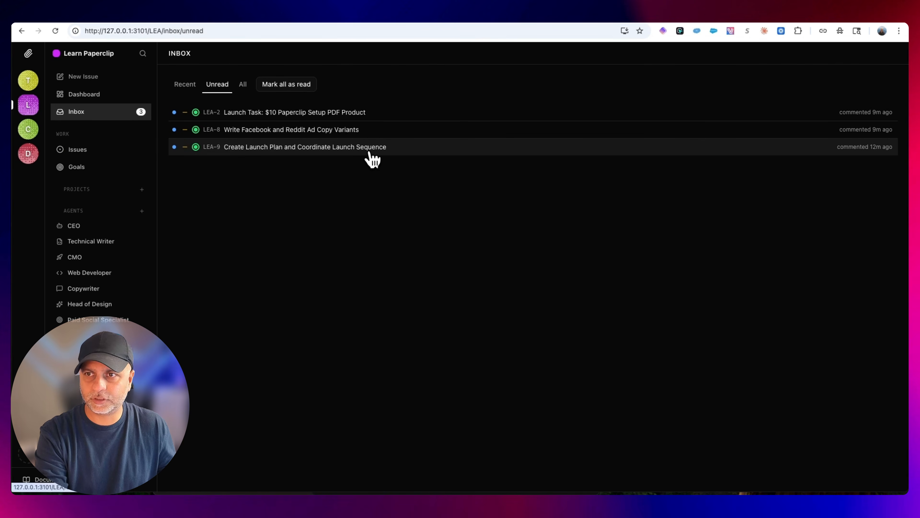
pyautogui.click(372, 159)
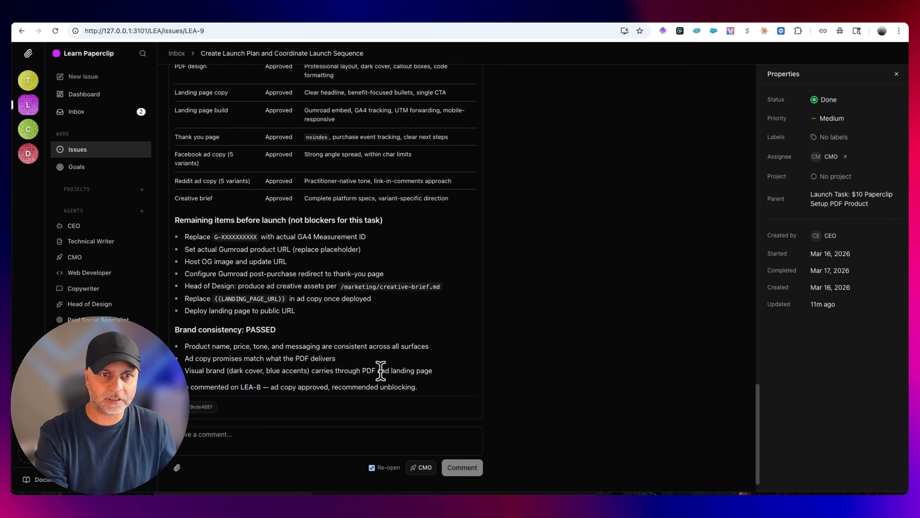
pyautogui.scroll(3, 381, 371)
pyautogui.scroll(3, 380, 371)
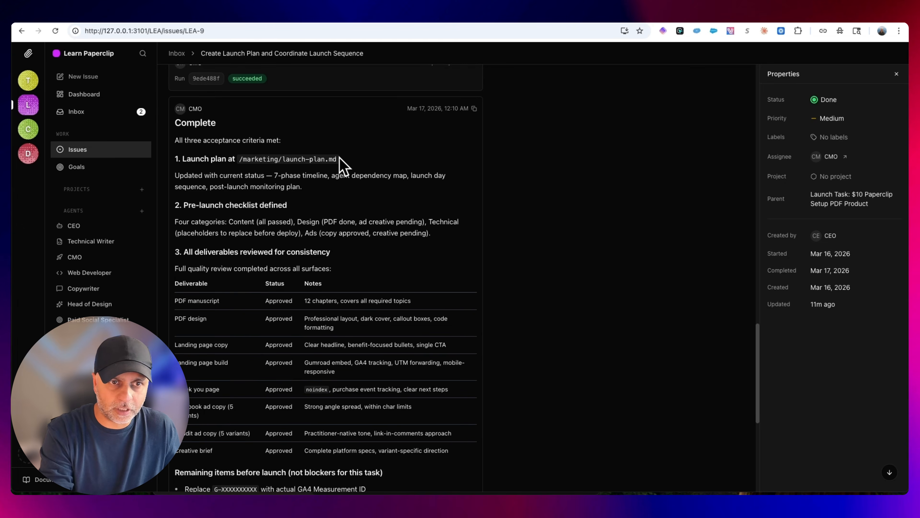
# Review the deliverables table and the remaining items before launch, highlighting the GA4 Measurement ID replacement
pyautogui.scroll(-2, 448, 304)
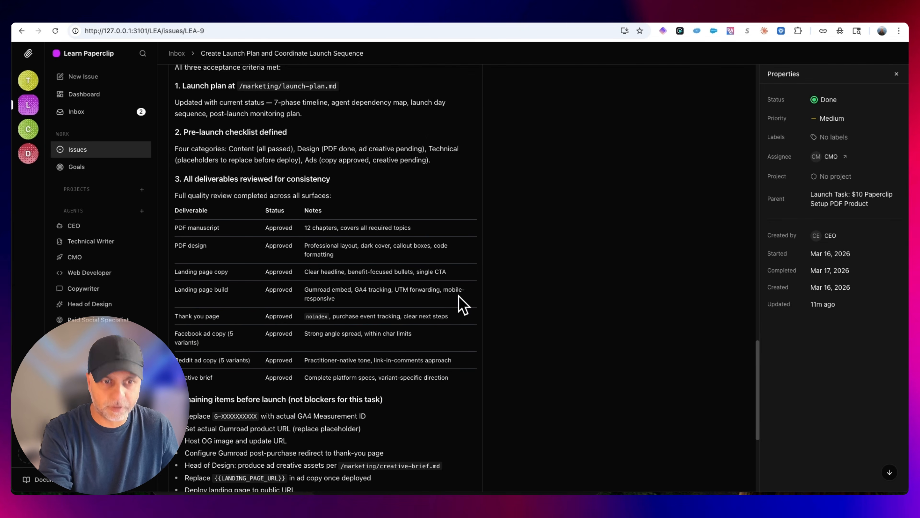
pyautogui.scroll(-2, 463, 305)
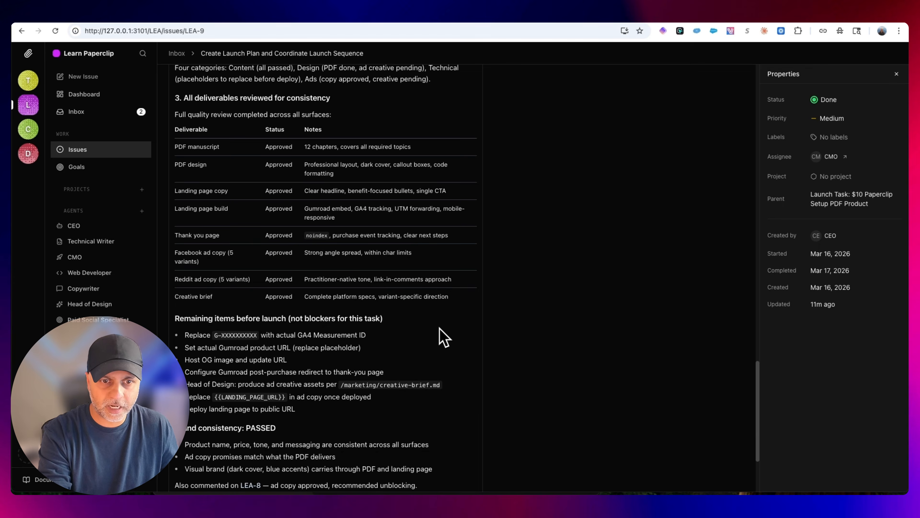
pyautogui.scroll(-2, 439, 336)
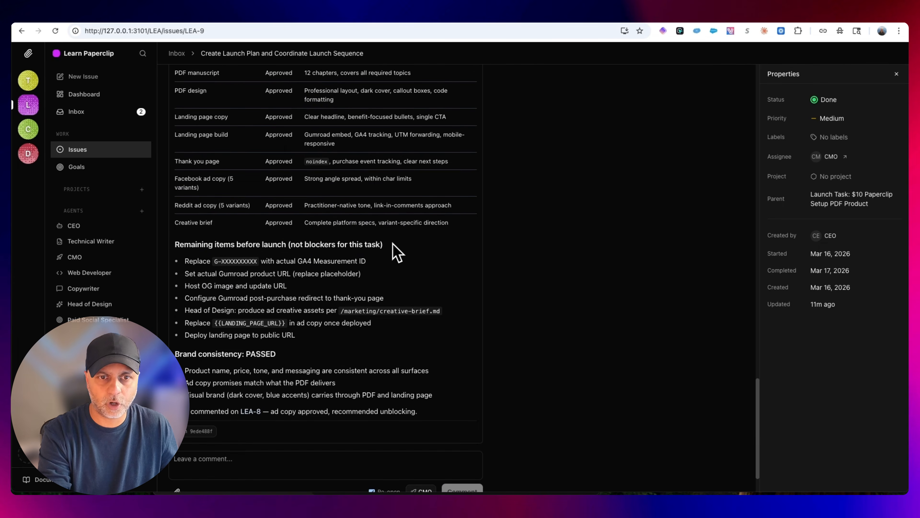
pyautogui.moveTo(184, 262); pyautogui.dragTo(383, 262)
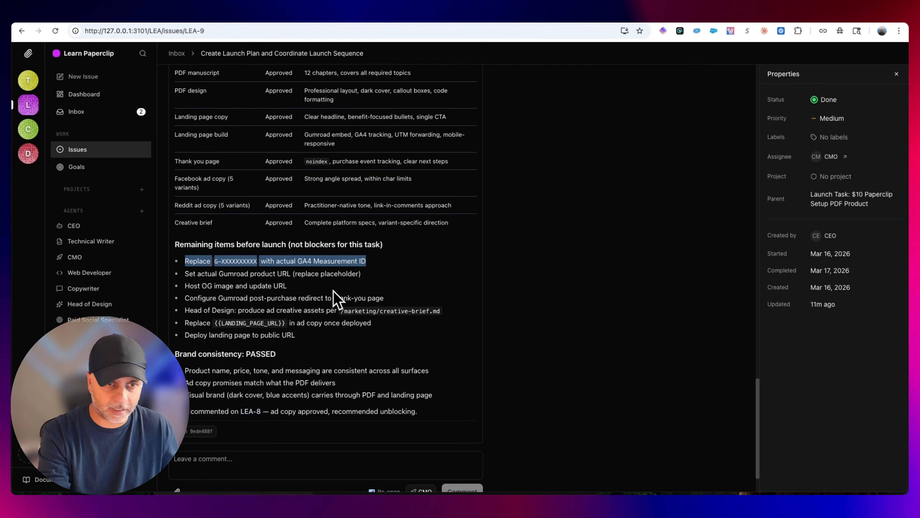
pyautogui.click(268, 278)
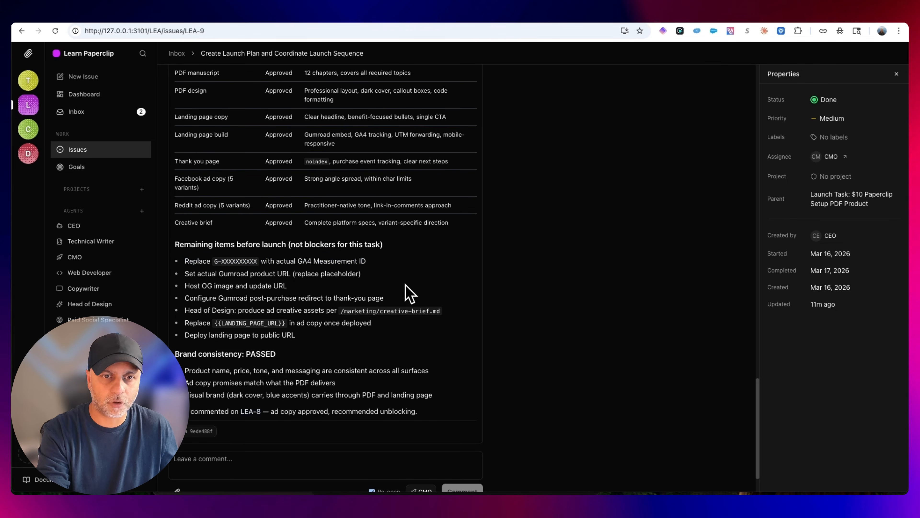